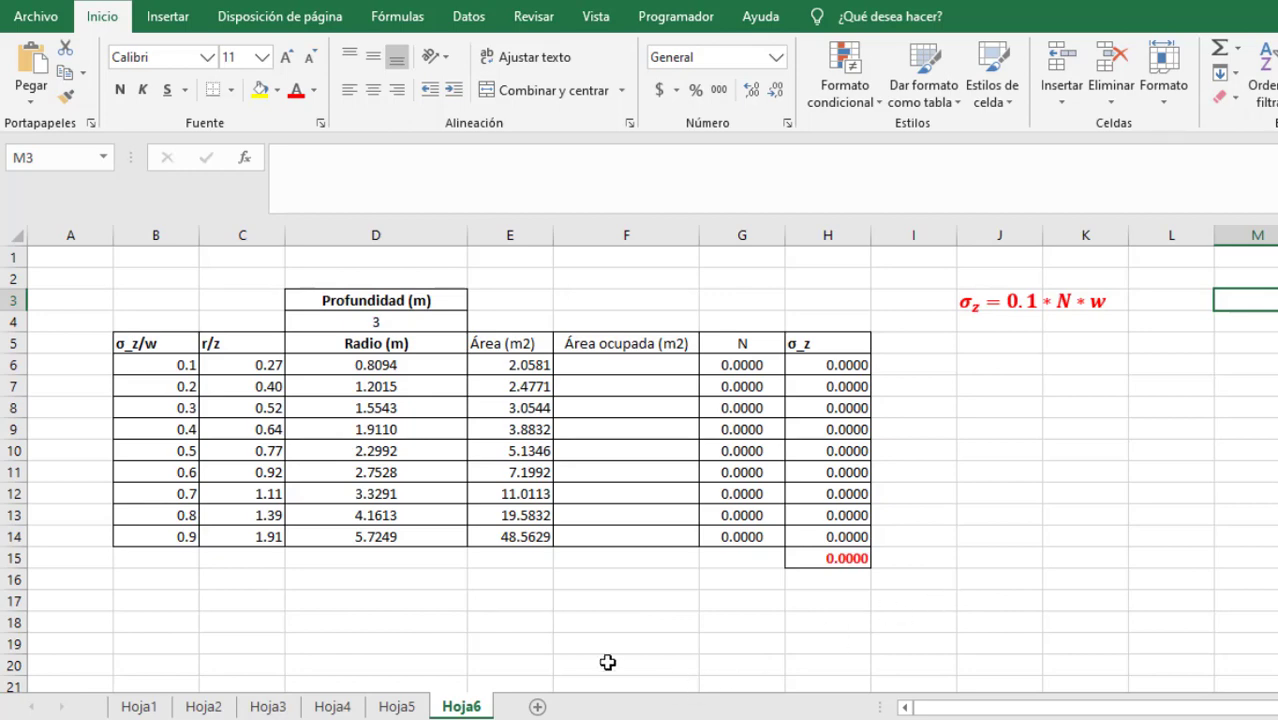
# Examine the Newmark chart and the dimensioned loaded-area outline with its marked point in the AutoCAD drawing.
pyautogui.click(333, 706)
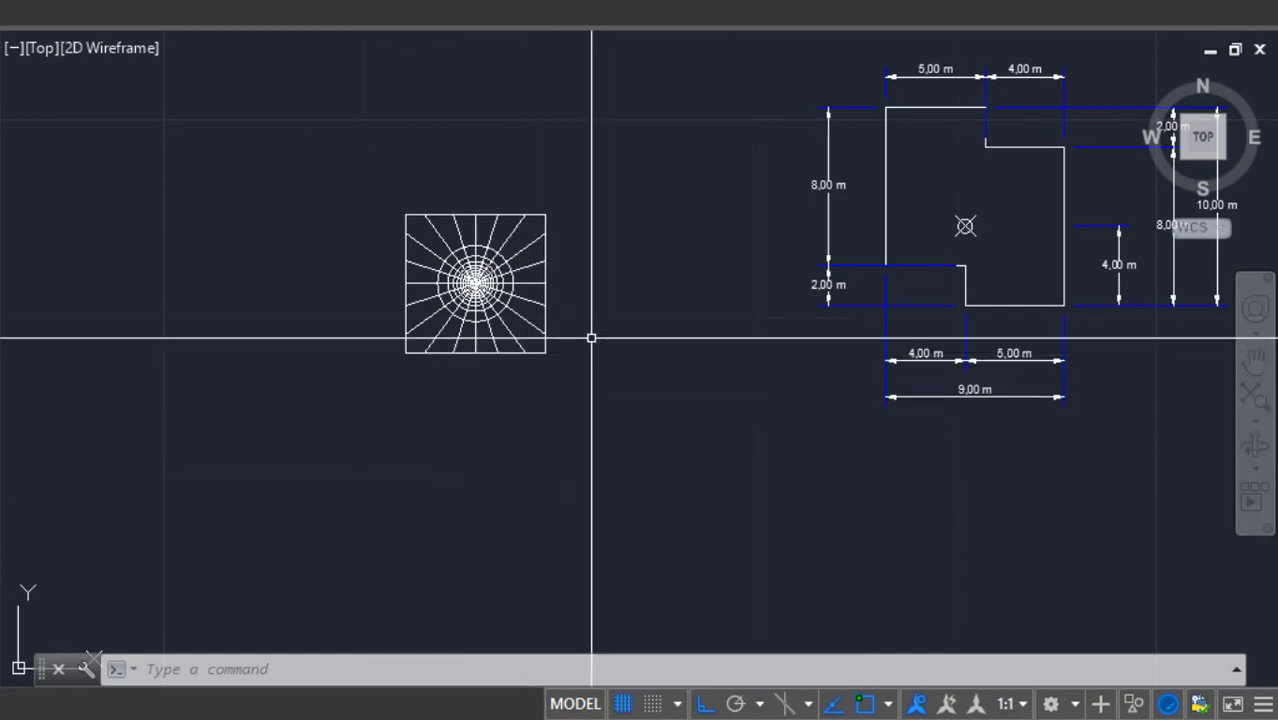
pyautogui.scroll(4, 505, 290)
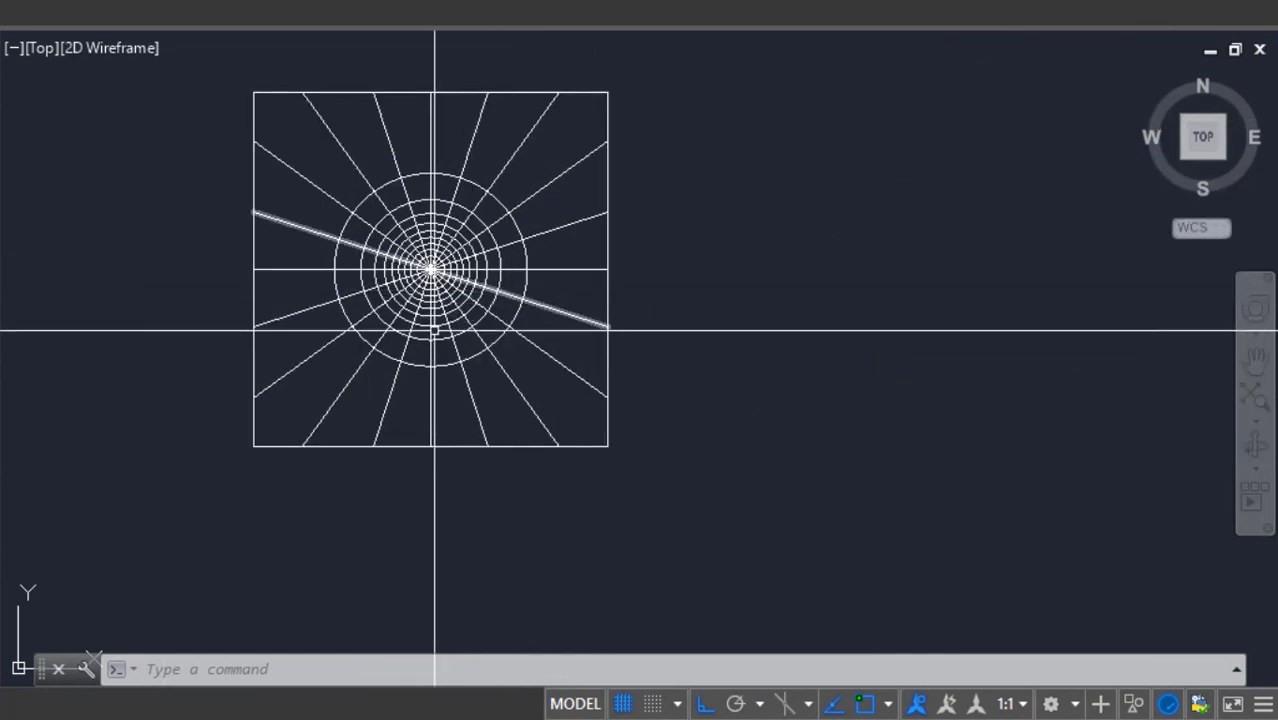
pyautogui.scroll(-2, 288, 274)
pyautogui.scroll(-4, 470, 507)
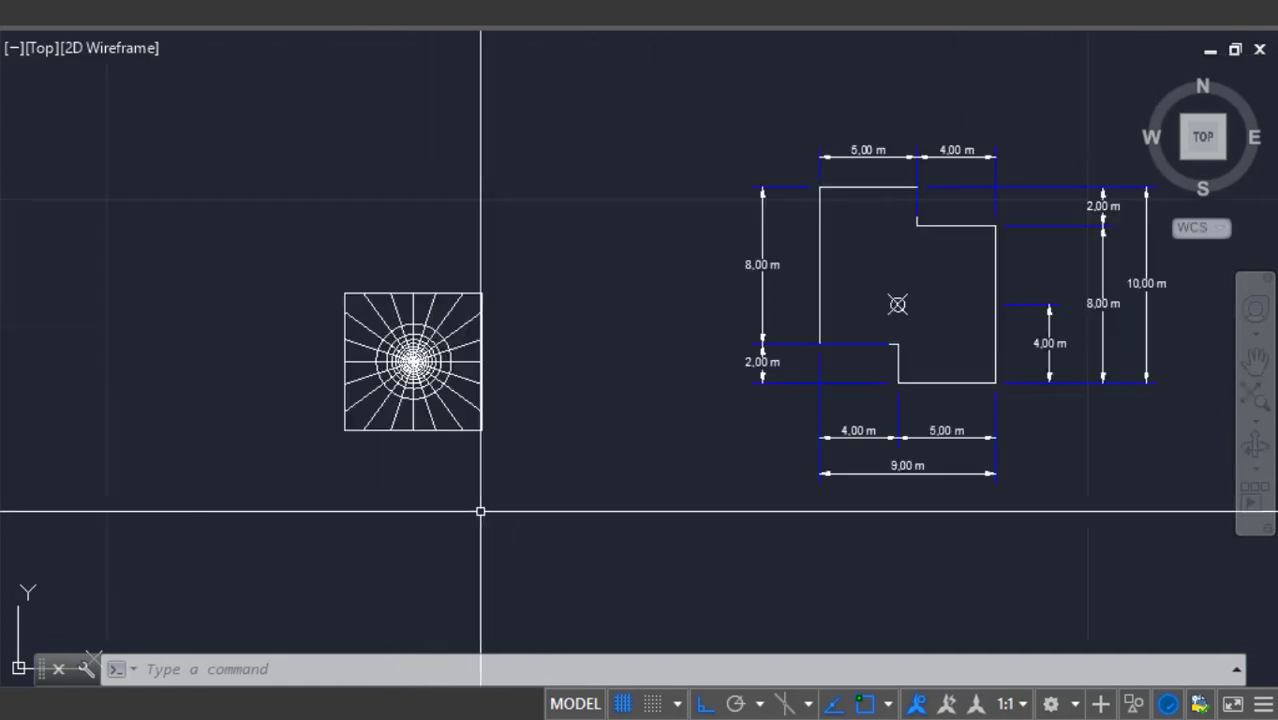
pyautogui.scroll(2, 856, 414)
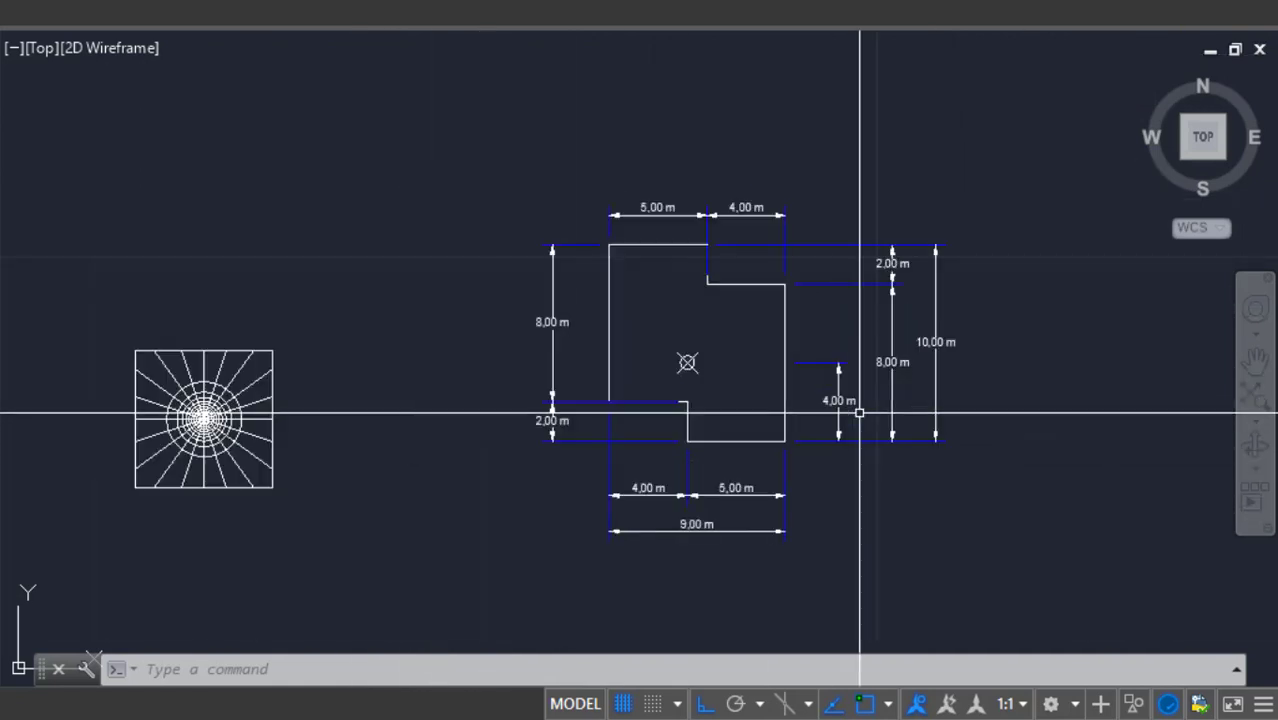
pyautogui.click(787, 339)
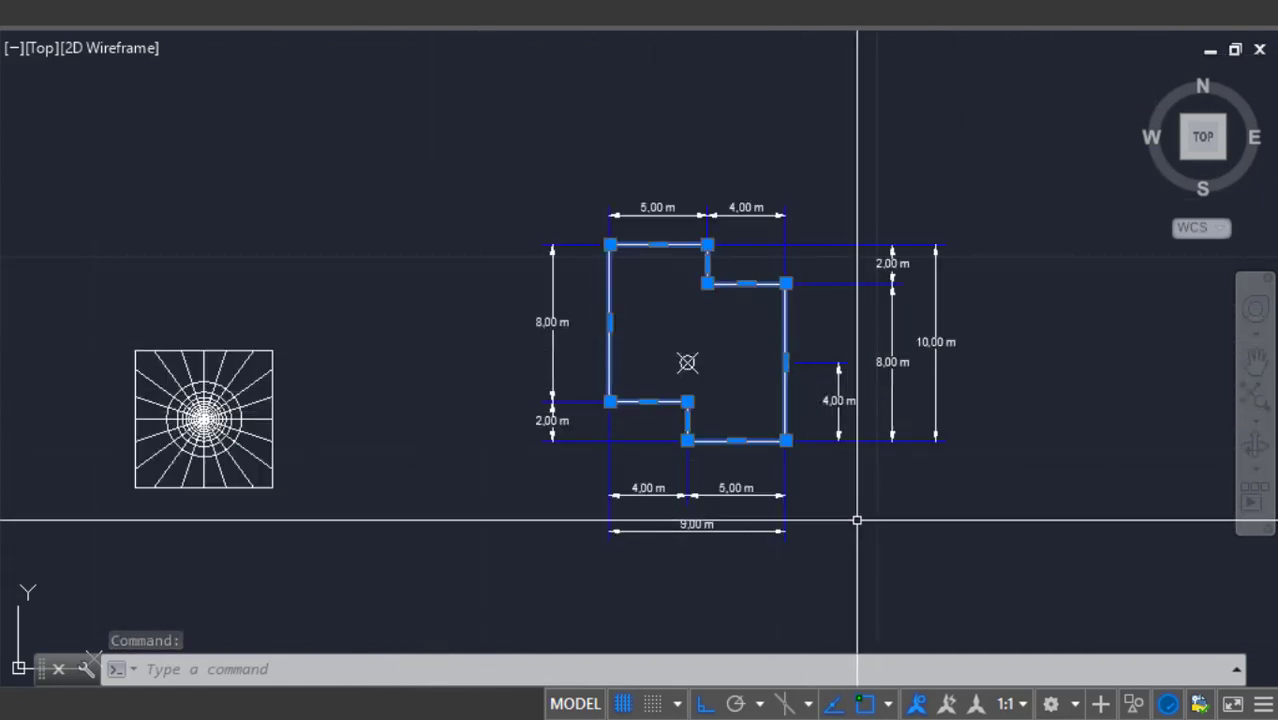
pyautogui.scroll(2, 857, 520)
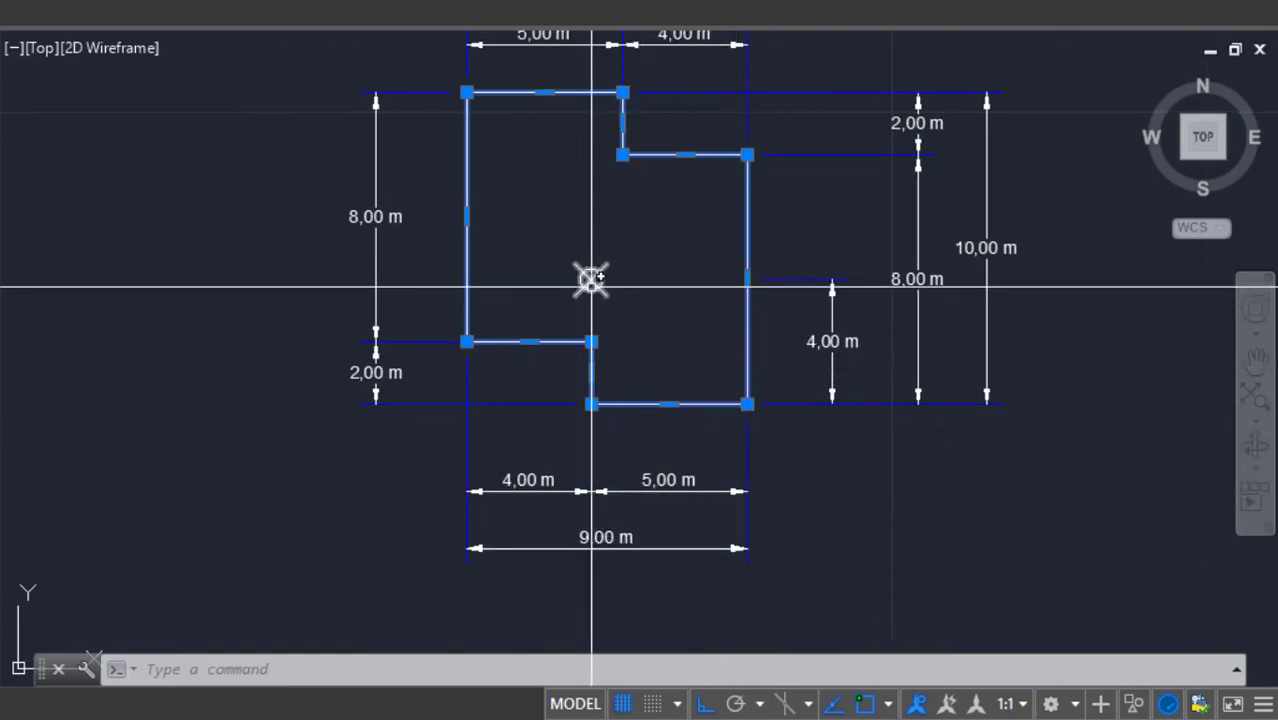
pyautogui.moveTo(591, 279)
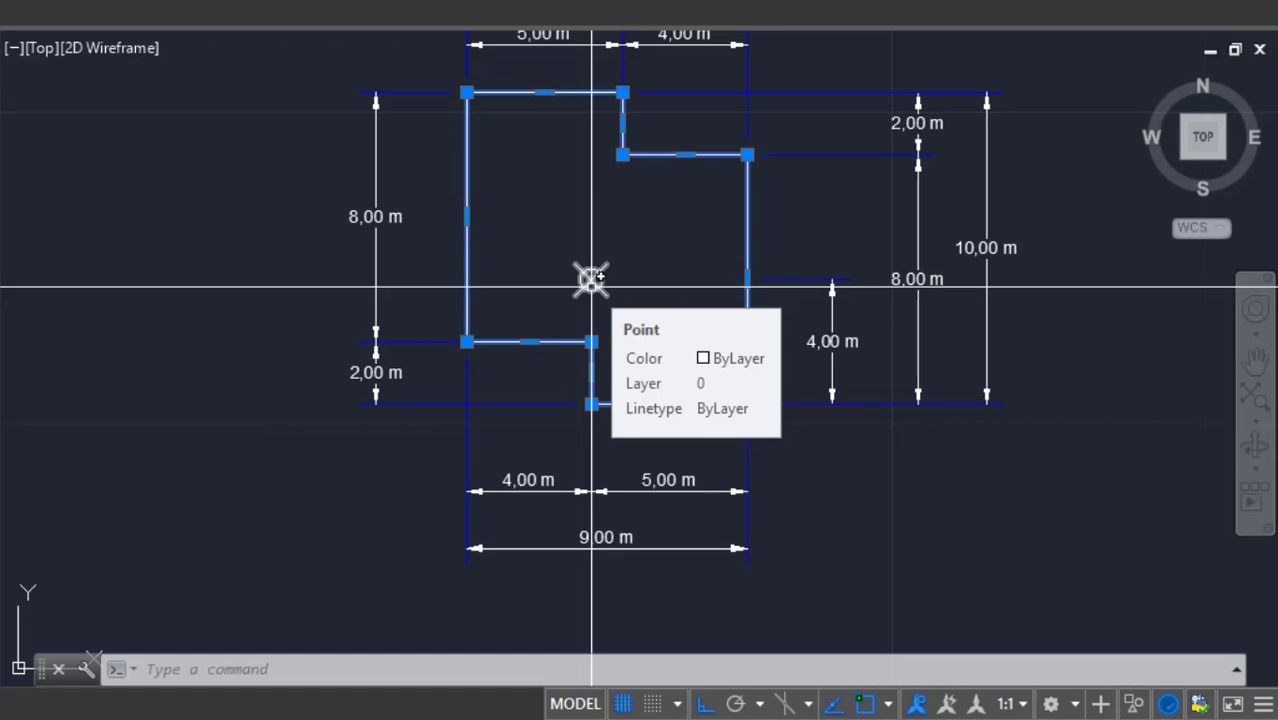
pyautogui.scroll(-2, 591, 279)
pyautogui.scroll(5, 208, 333)
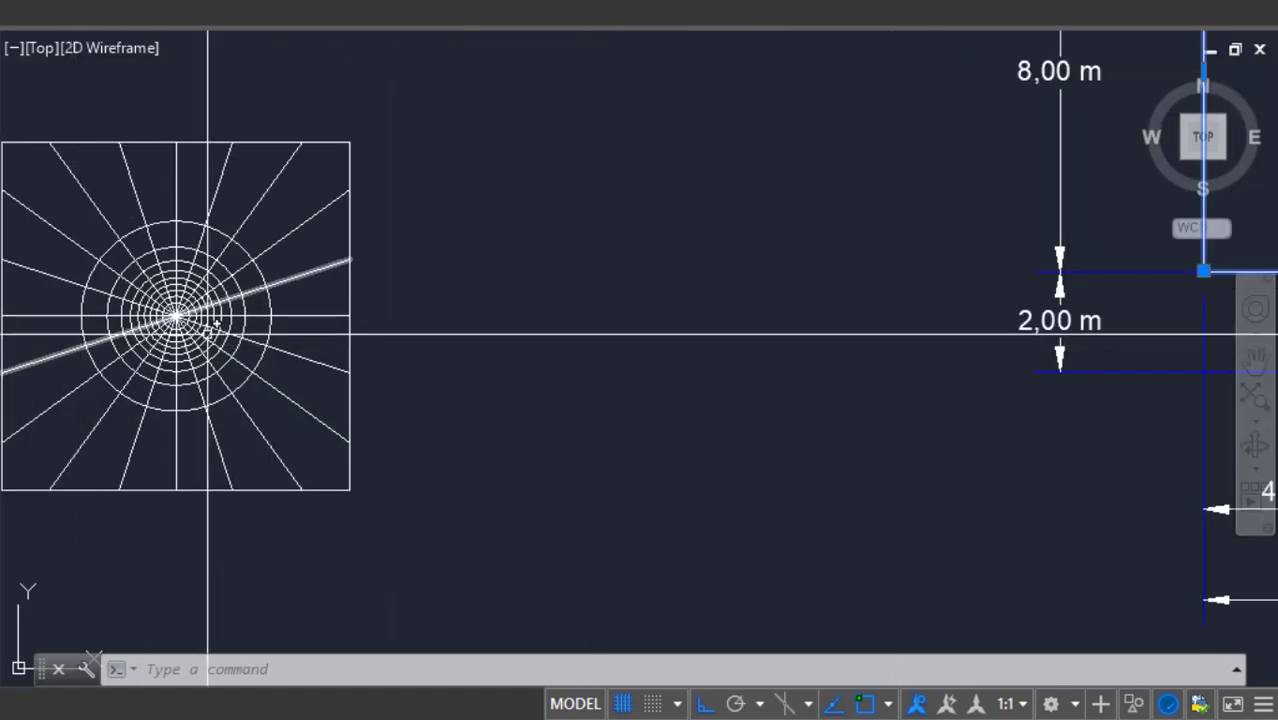
pyautogui.scroll(2, 208, 333)
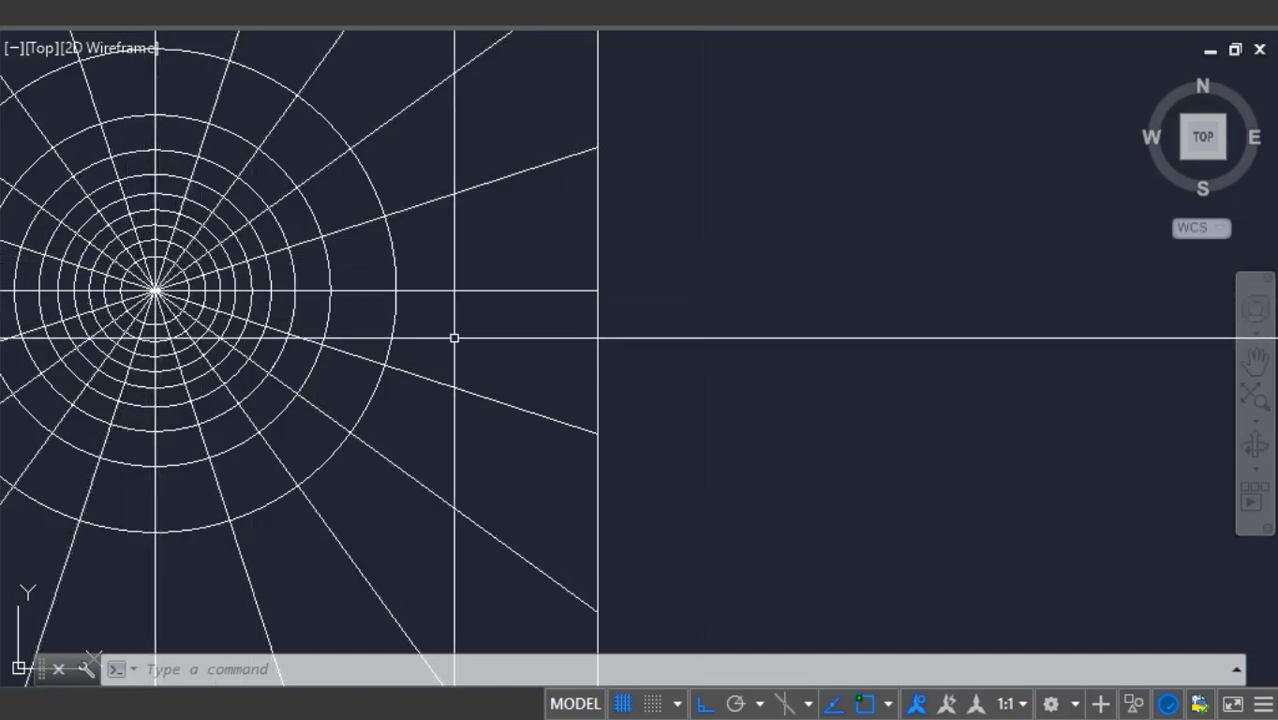
pyautogui.scroll(-4, 682, 389)
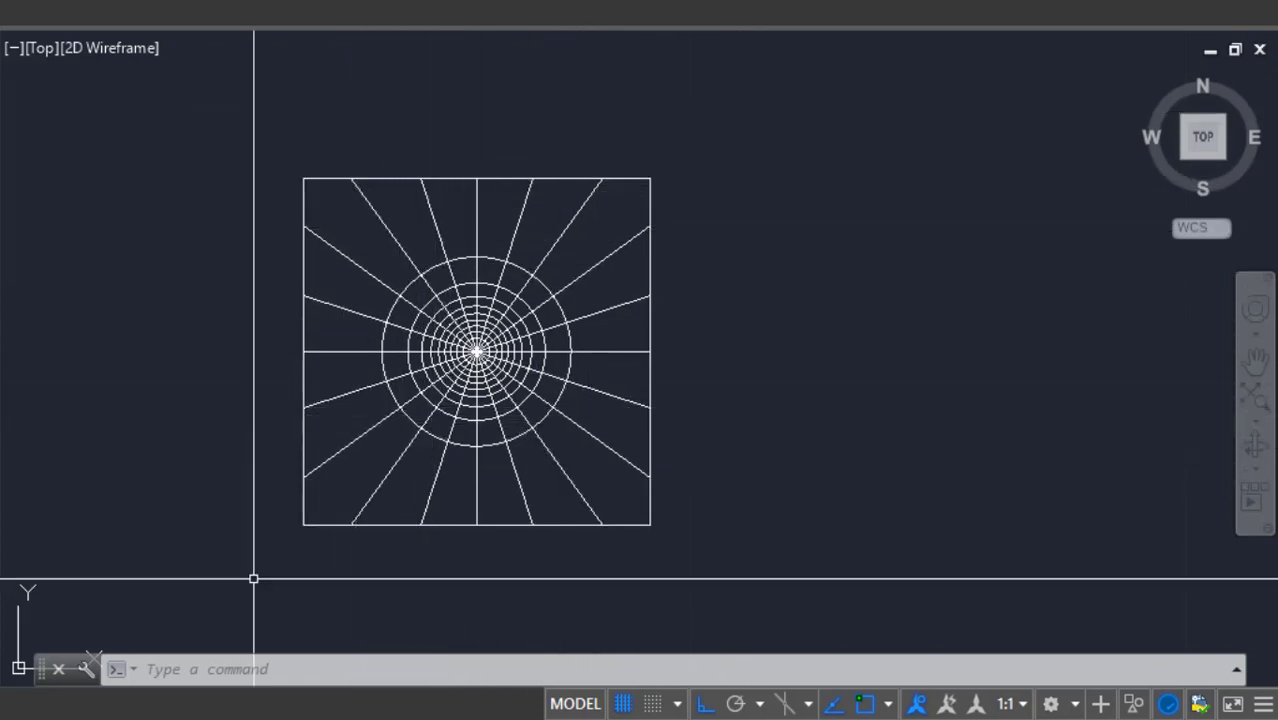
pyautogui.scroll(-3, 253, 578)
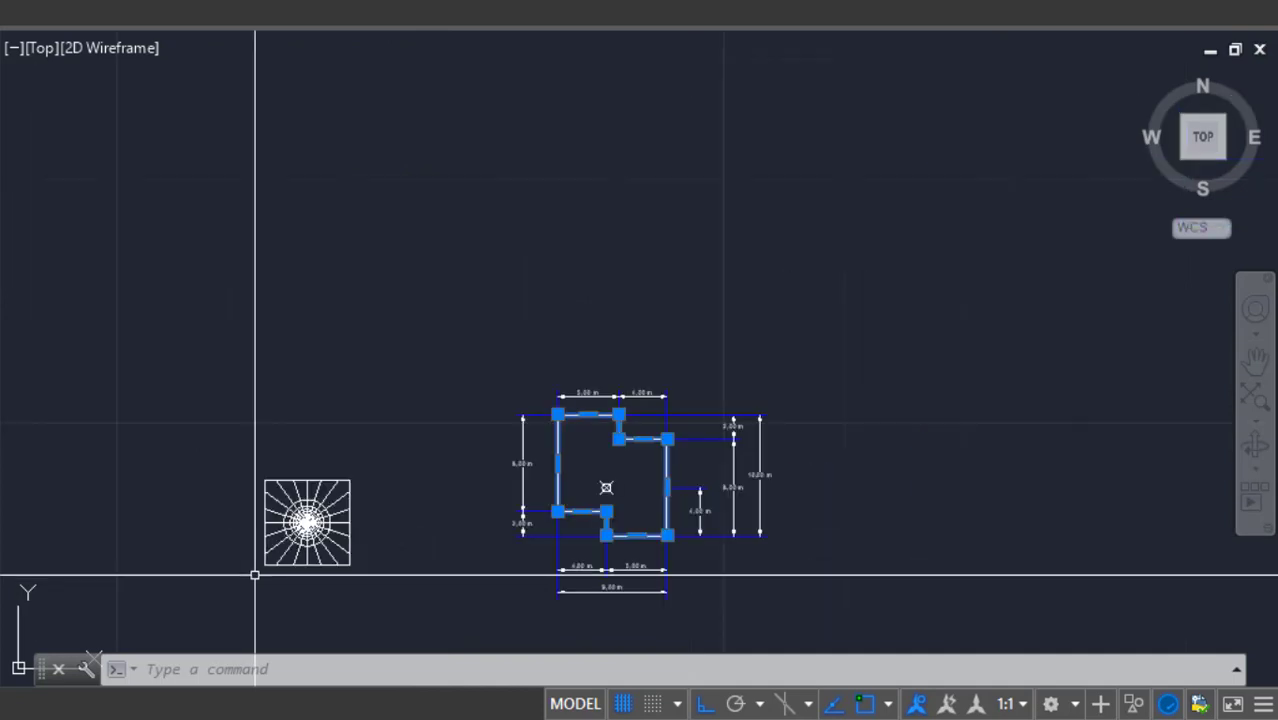
# Copy the whole loaded-area outline with its dimensions and marked point to the clipboard.
pyautogui.scroll(1, 270, 580)
pyautogui.press('Escape')
pyautogui.click(1074, 247)
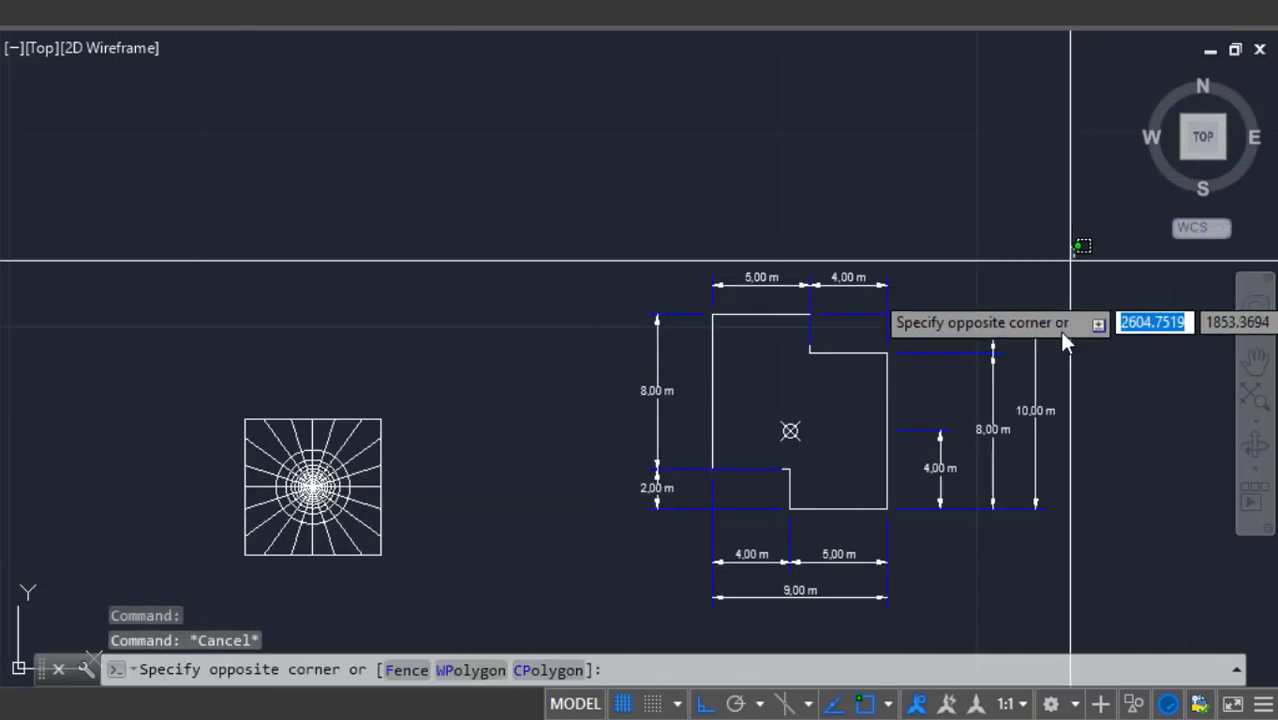
pyautogui.click(597, 622)
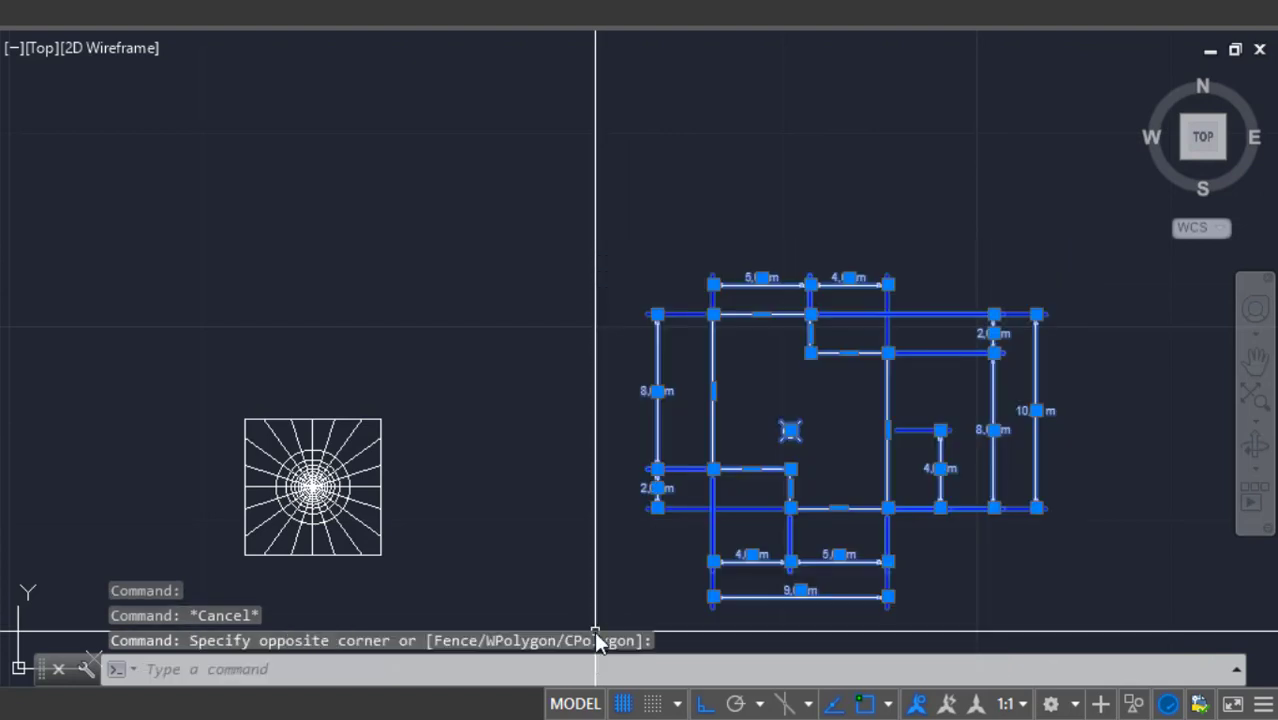
pyautogui.hotkey('ctrl', 'c')
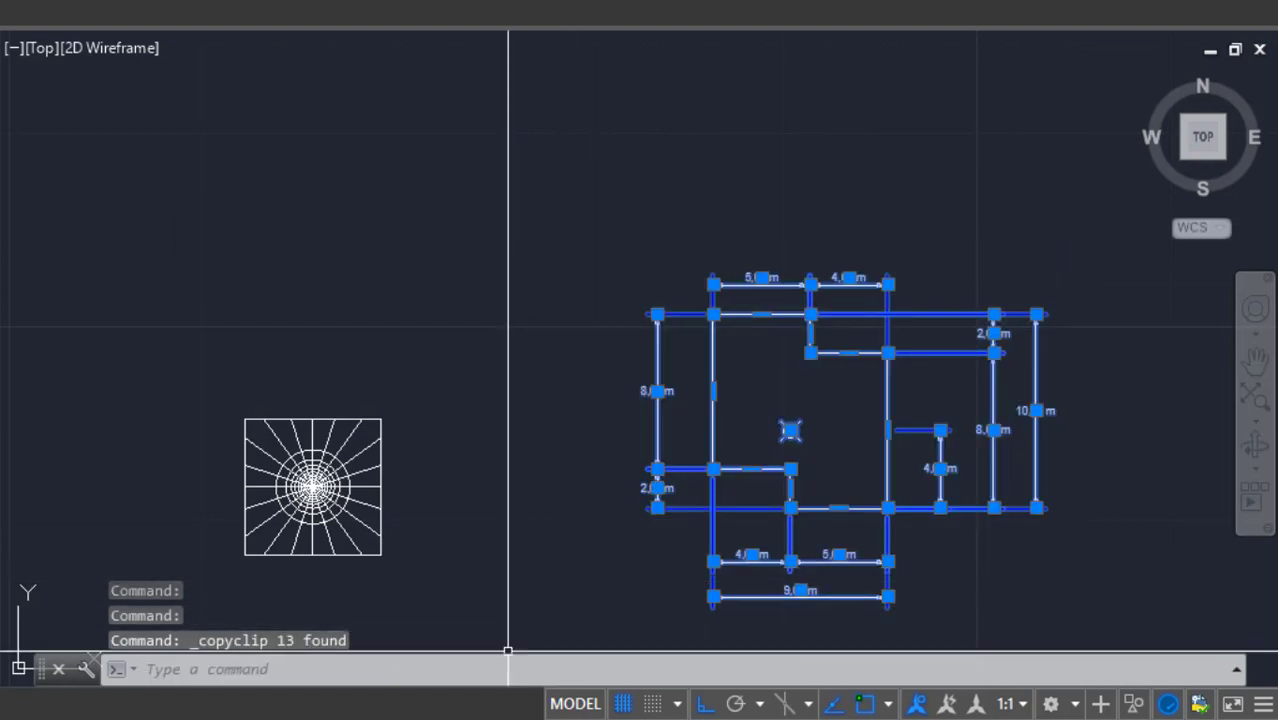
# Switch to Newmark.xlsx in Excel and paste the copied drawing at cell J5 of Hoja6 as Imagen (metarchivo mejorado).
pyautogui.moveTo(466, 718)
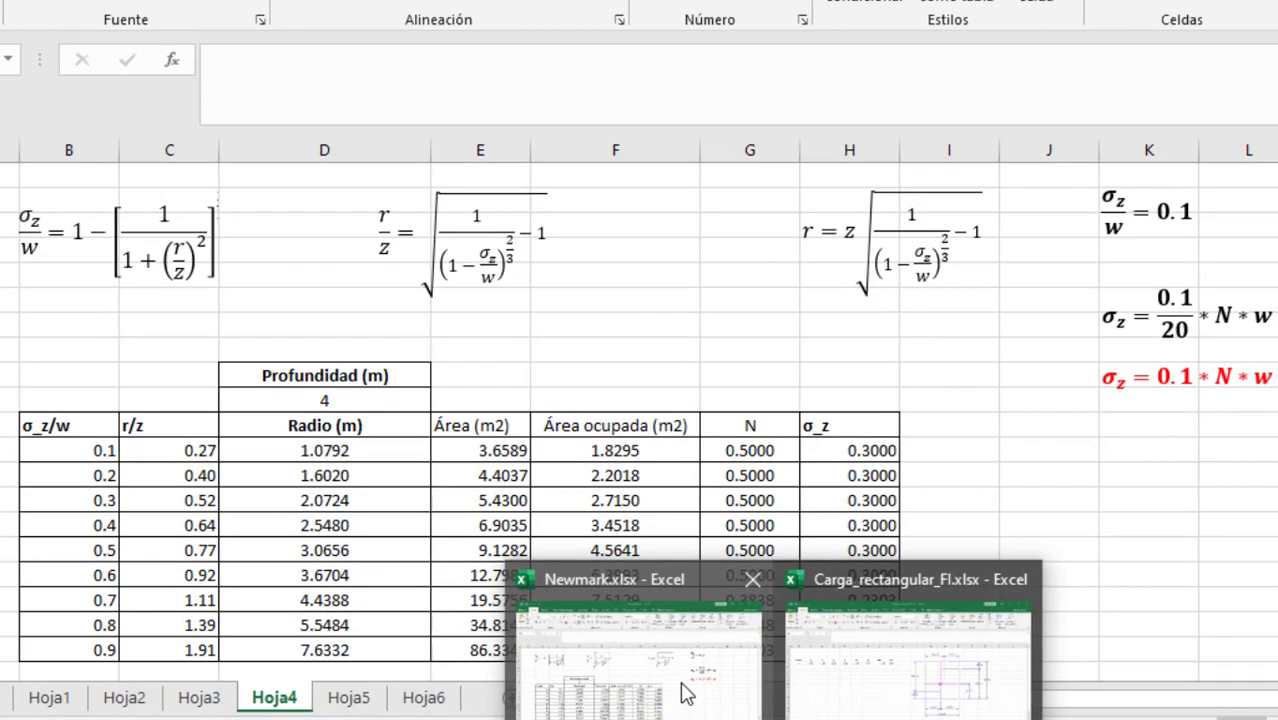
pyautogui.click(400, 665)
pyautogui.click(423, 697)
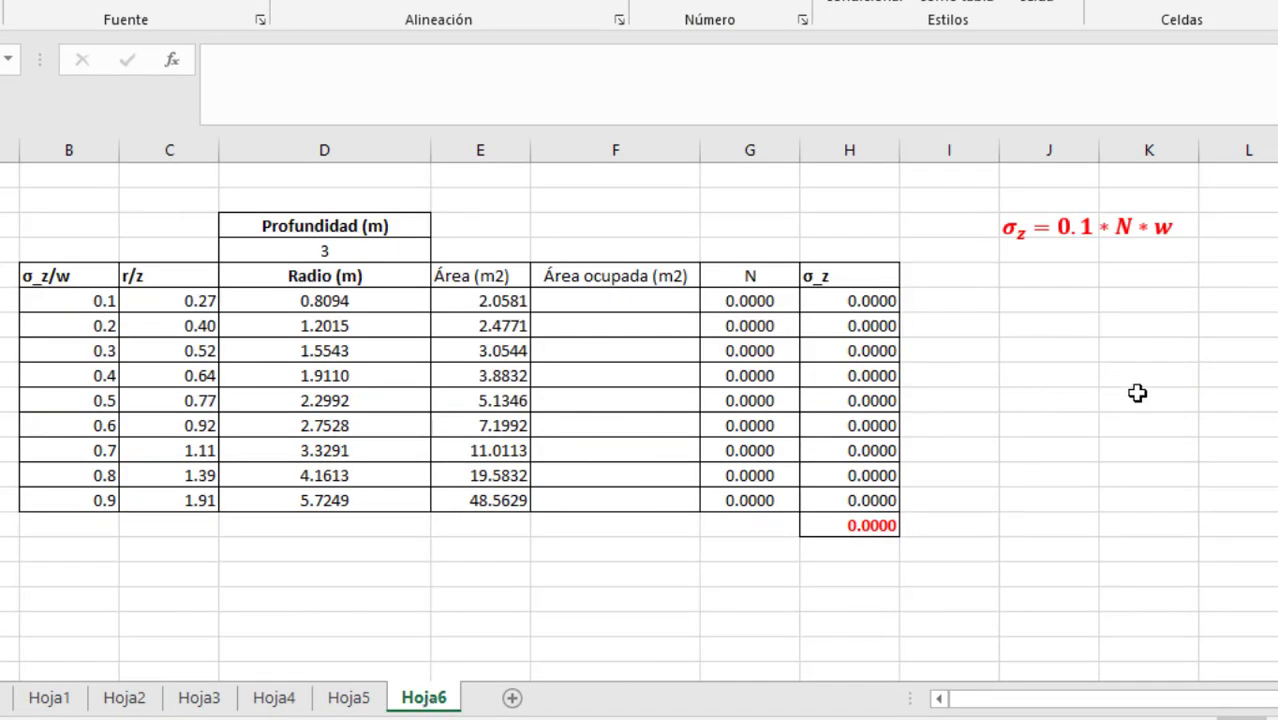
pyautogui.click(1029, 274)
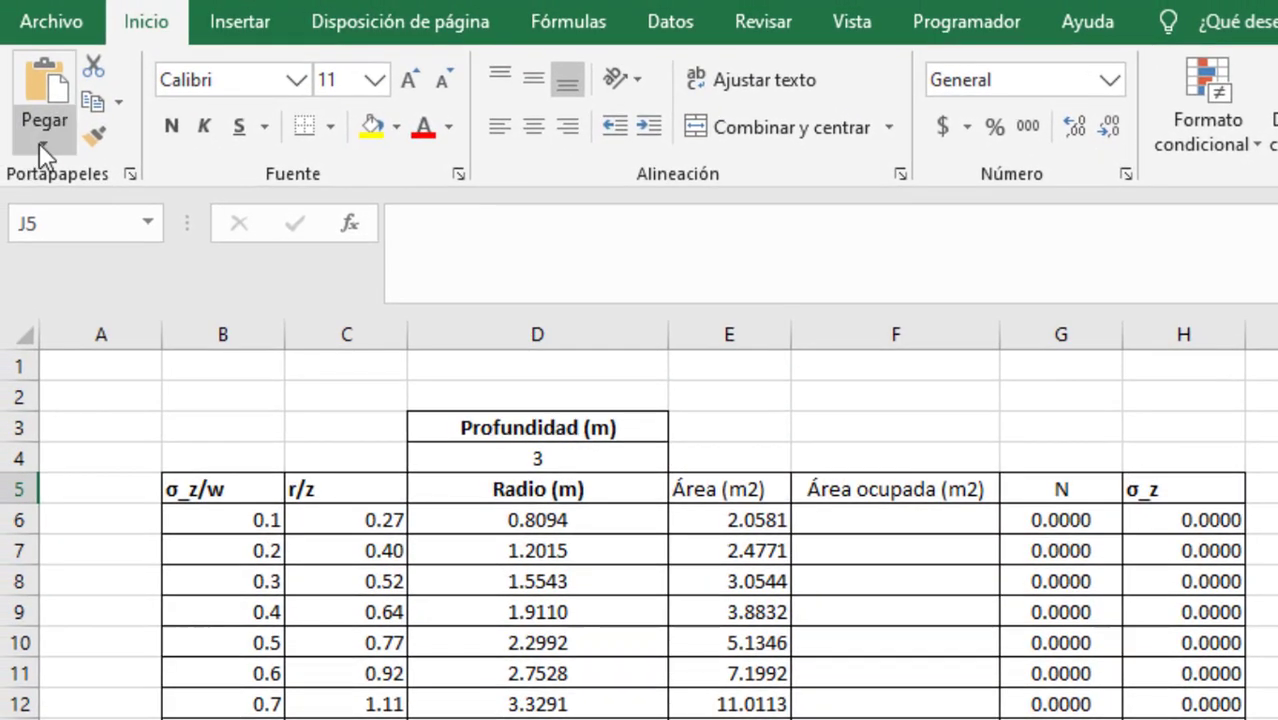
pyautogui.click(39, 143)
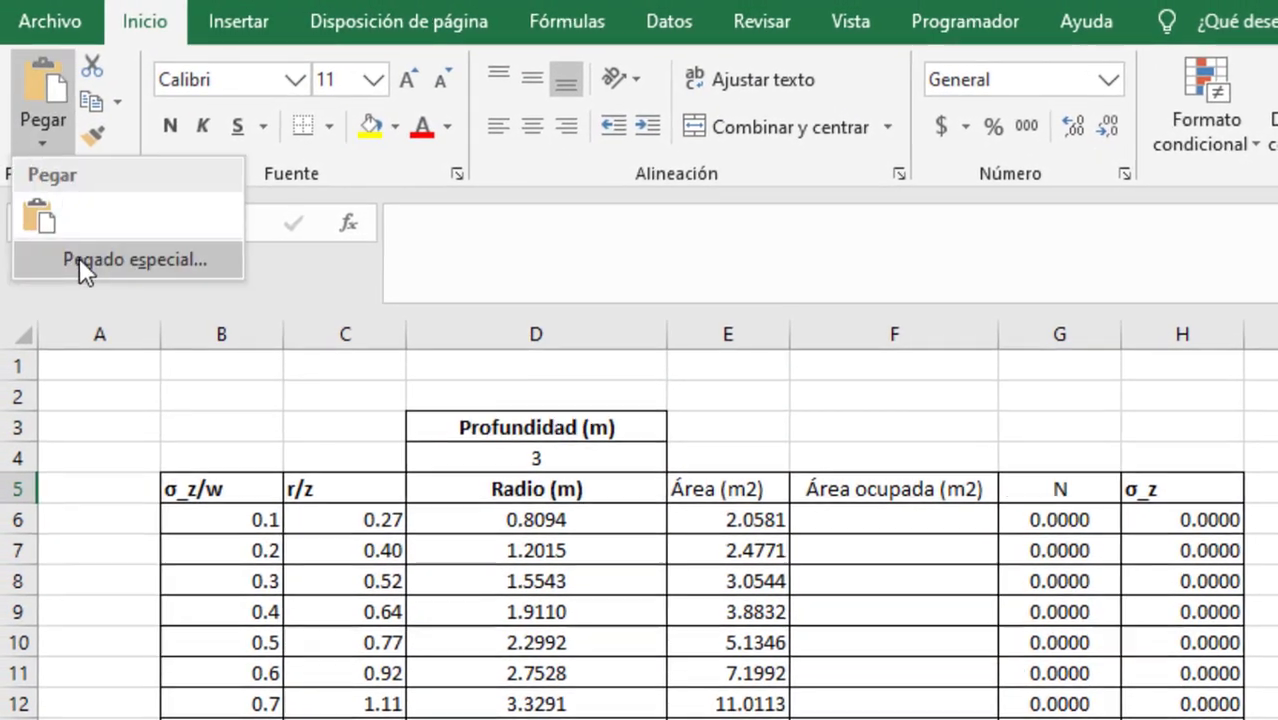
pyautogui.click(84, 260)
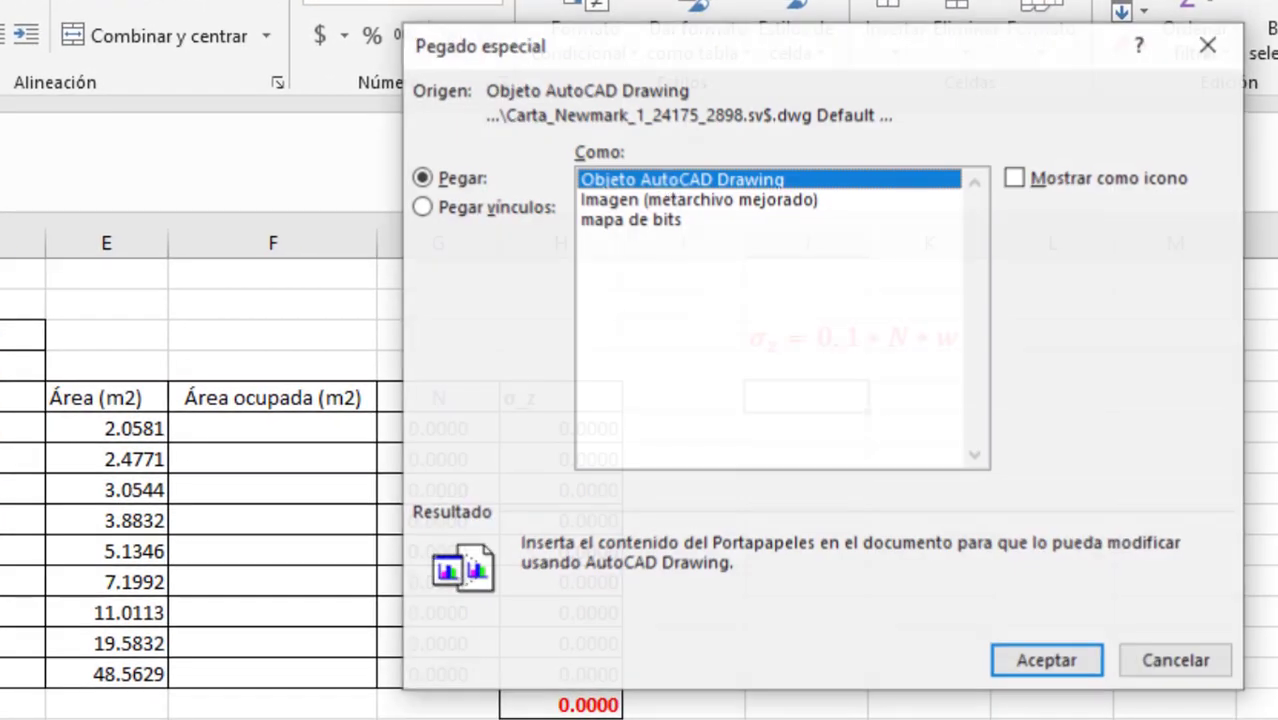
pyautogui.click(697, 198)
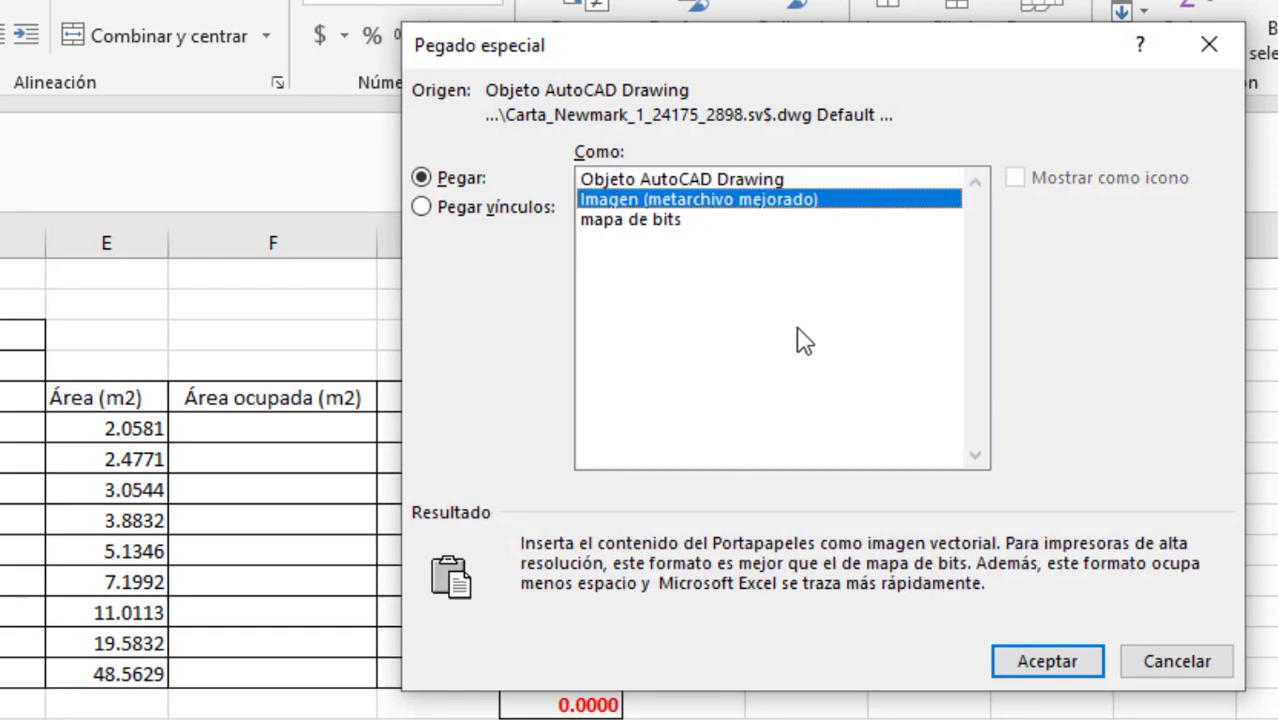
pyautogui.click(1031, 674)
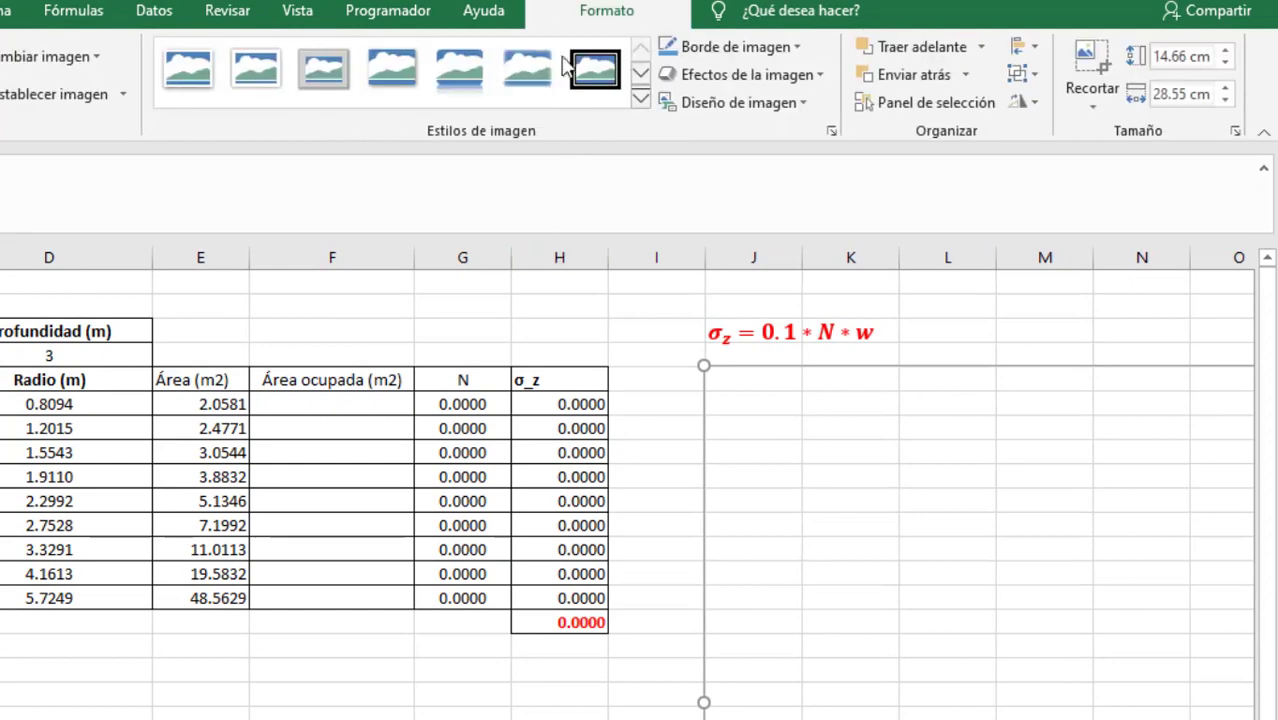
# Crop the empty margins of the pasted picture so only the dimensioned outline is kept.
pyautogui.click(1092, 80)
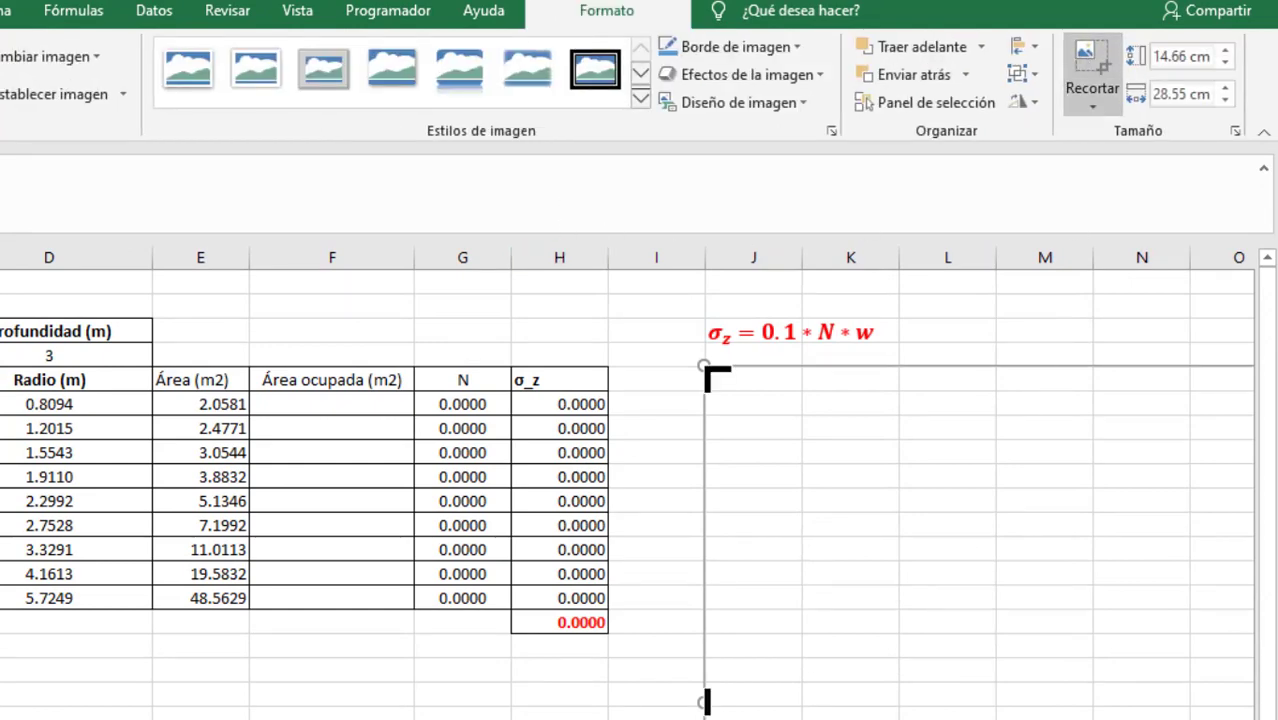
pyautogui.hscroll(1, 640, 480)
pyautogui.scroll(-2, 627, 484)
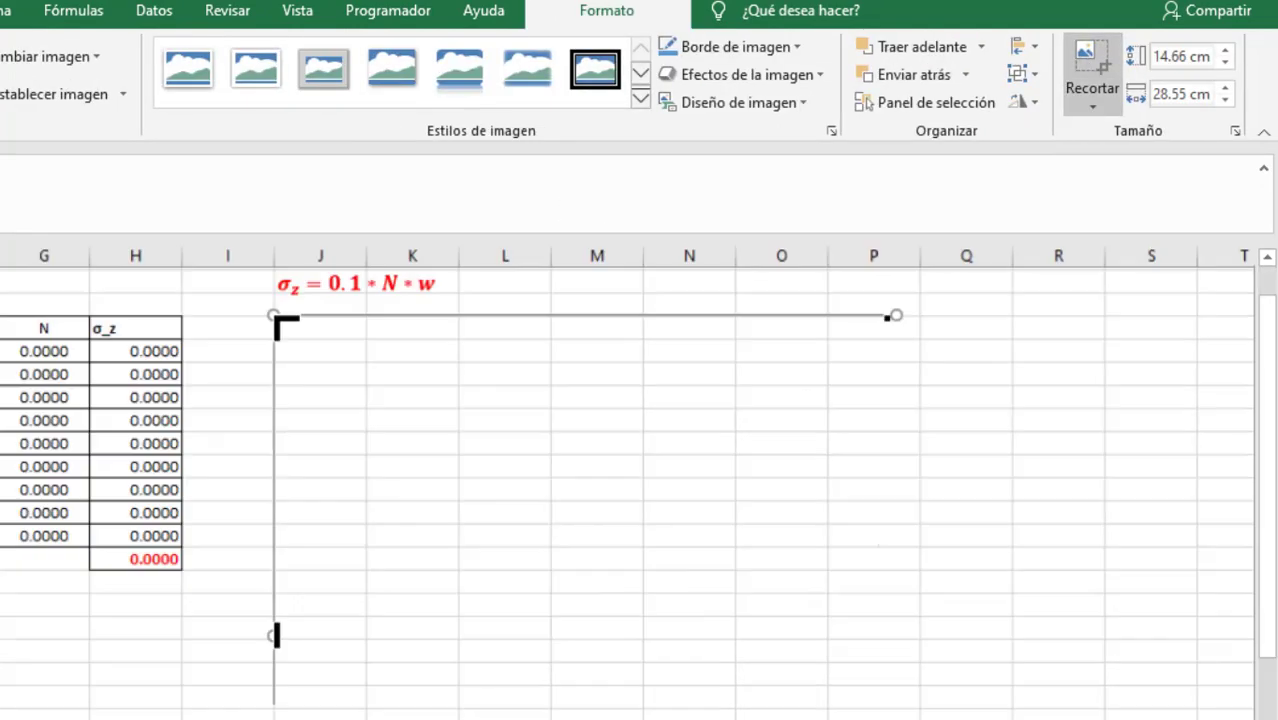
pyautogui.moveTo(97, 345)
pyautogui.mouseDown()
pyautogui.moveTo(390, 471)
pyautogui.moveTo(576, 536)
pyautogui.moveTo(613, 536)
pyautogui.moveTo(607, 525)
pyautogui.mouseUp()
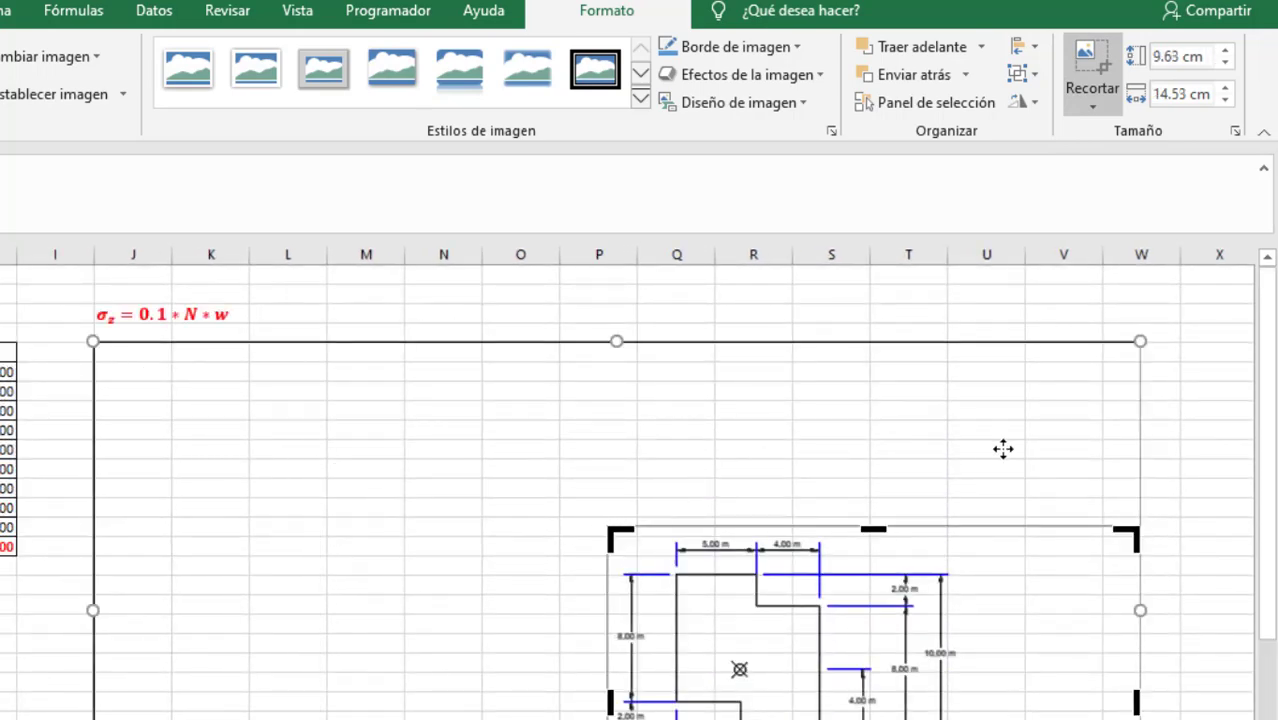
pyautogui.scroll(-3, 1001, 449)
pyautogui.moveTo(1130, 688); pyautogui.dragTo(963, 652)
pyautogui.click(1162, 604)
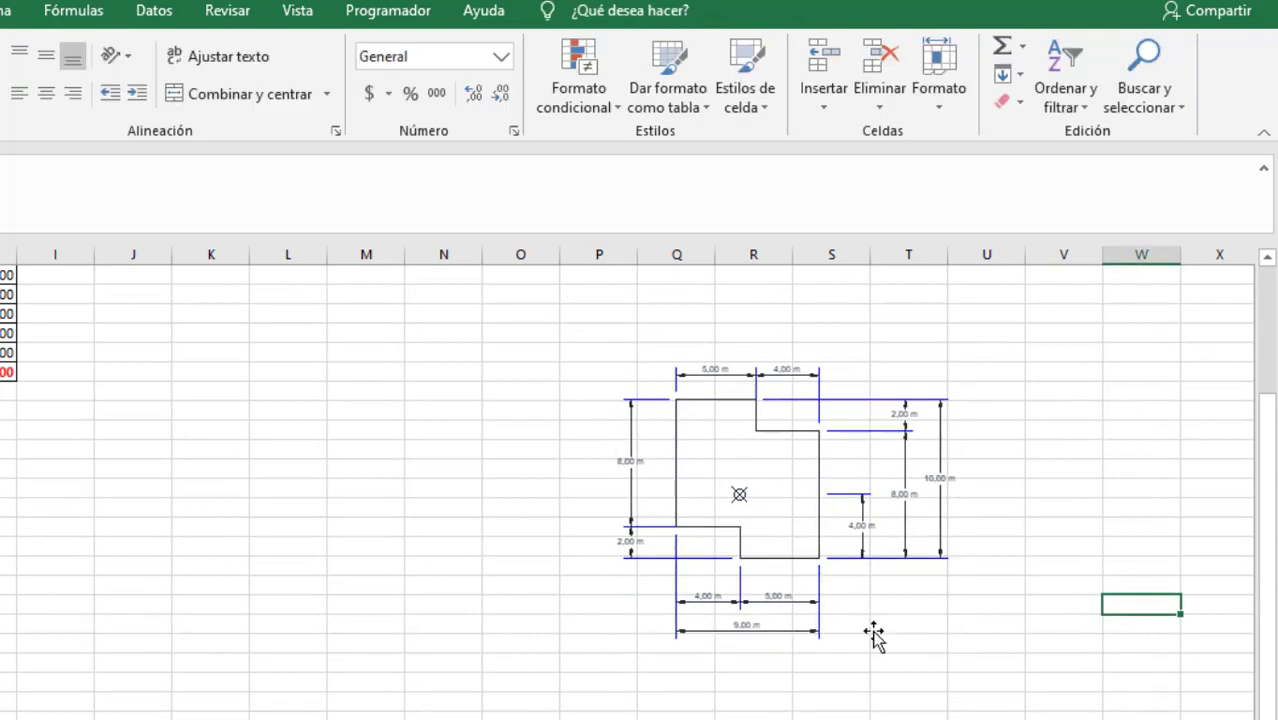
# Move the cropped picture to cell J5, just below the red σz formula, by cutting and pasting it.
pyautogui.click(785, 476)
pyautogui.hotkey('ctrl', 'x')
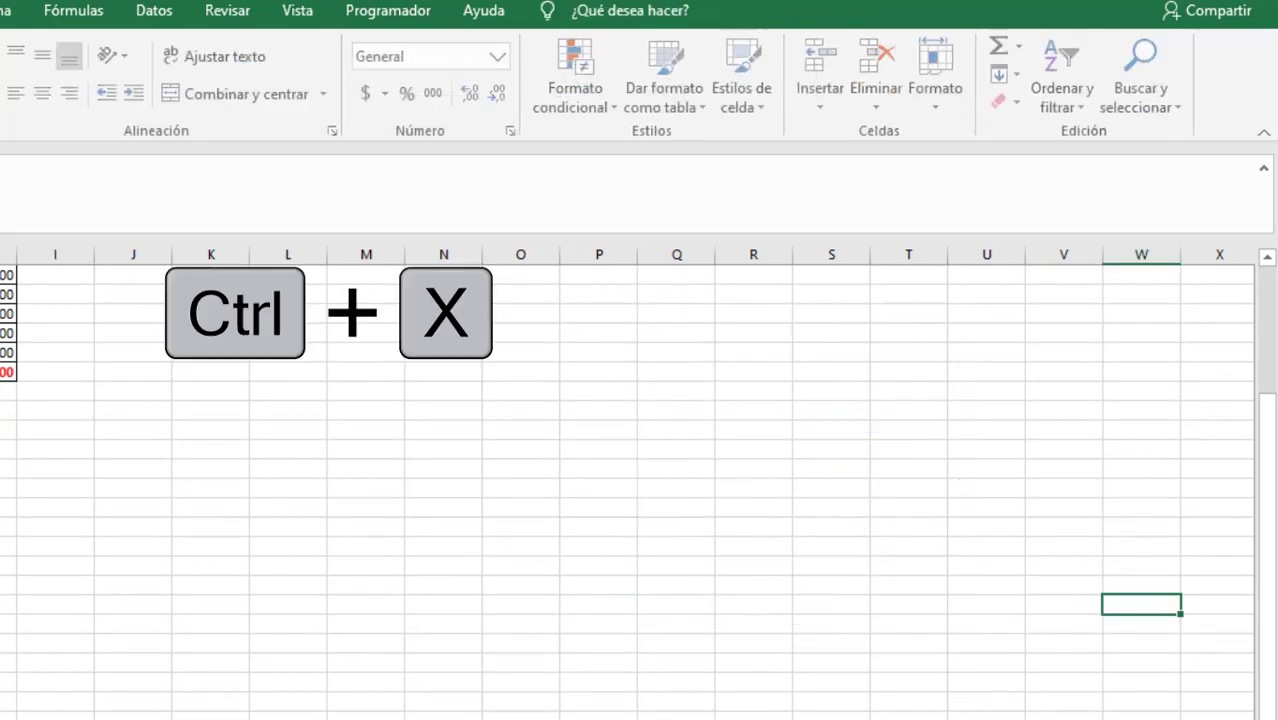
pyautogui.scroll(3, 171, 377)
pyautogui.click(111, 350)
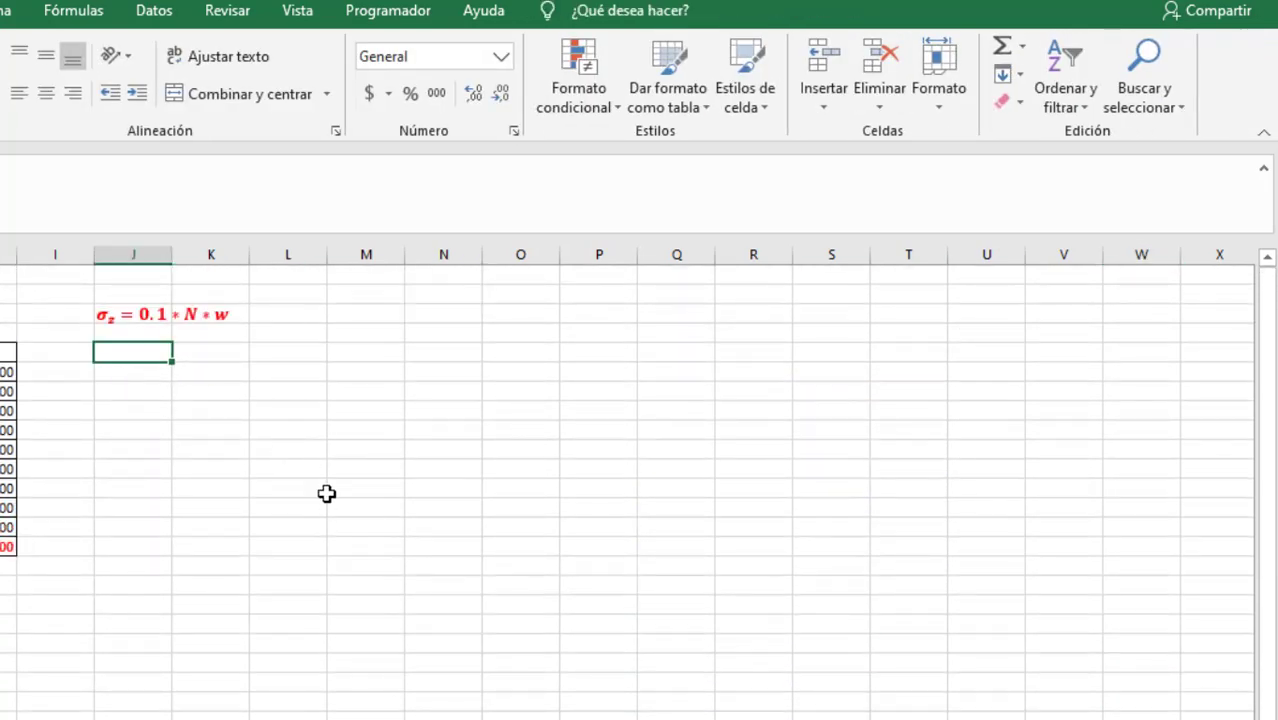
pyautogui.hotkey('ctrl', 'v')
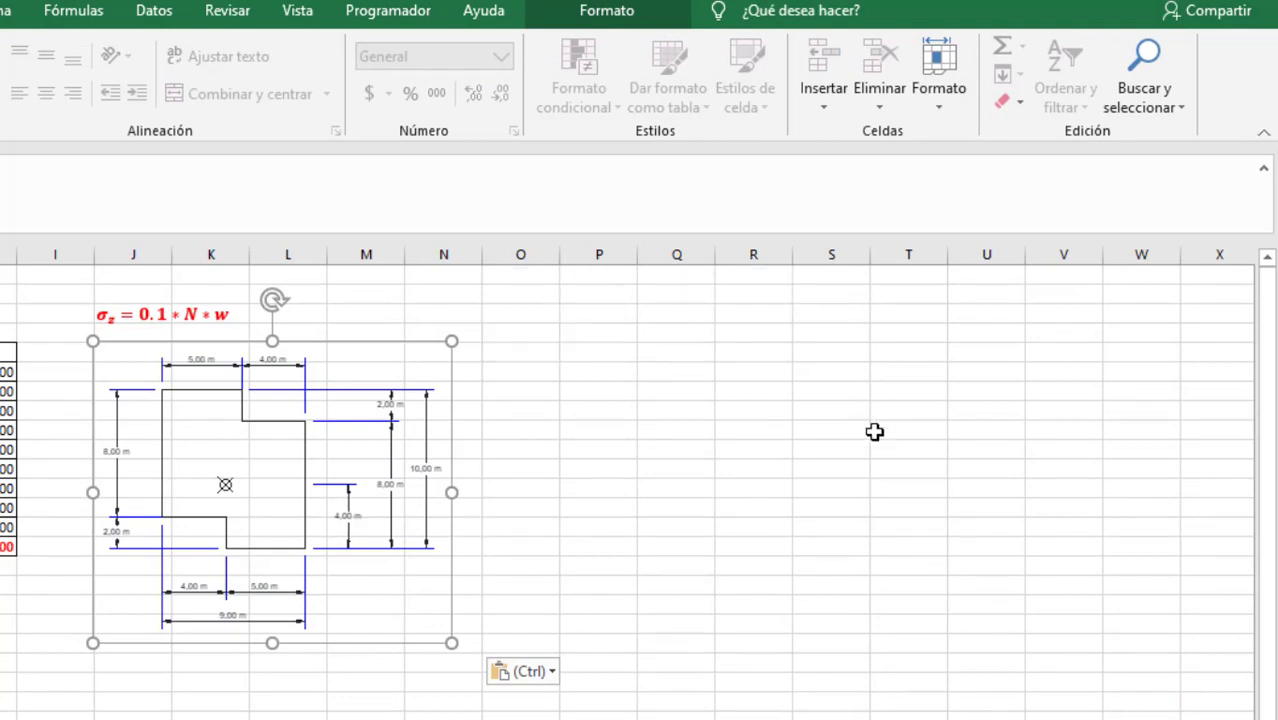
# Set the picture's width to 14 cm and deselect it.
pyautogui.click(607, 10)
pyautogui.click(1191, 95)
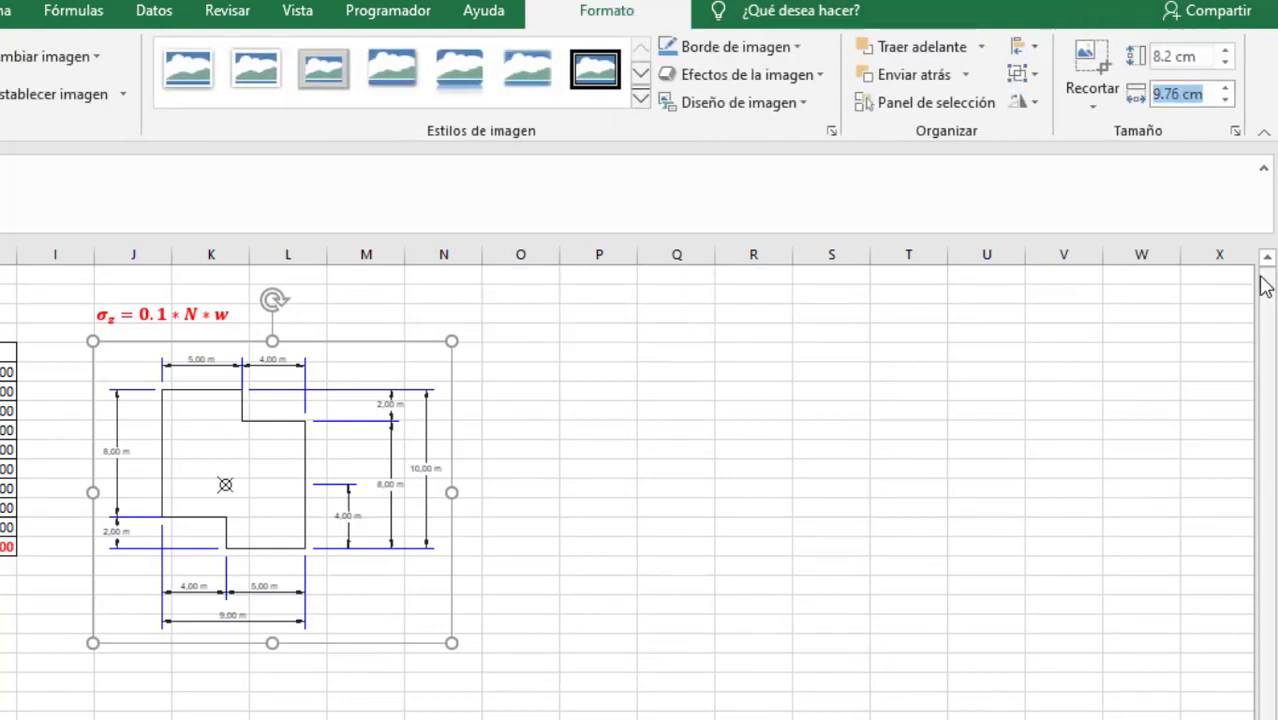
pyautogui.write('14')
pyautogui.press('Return')
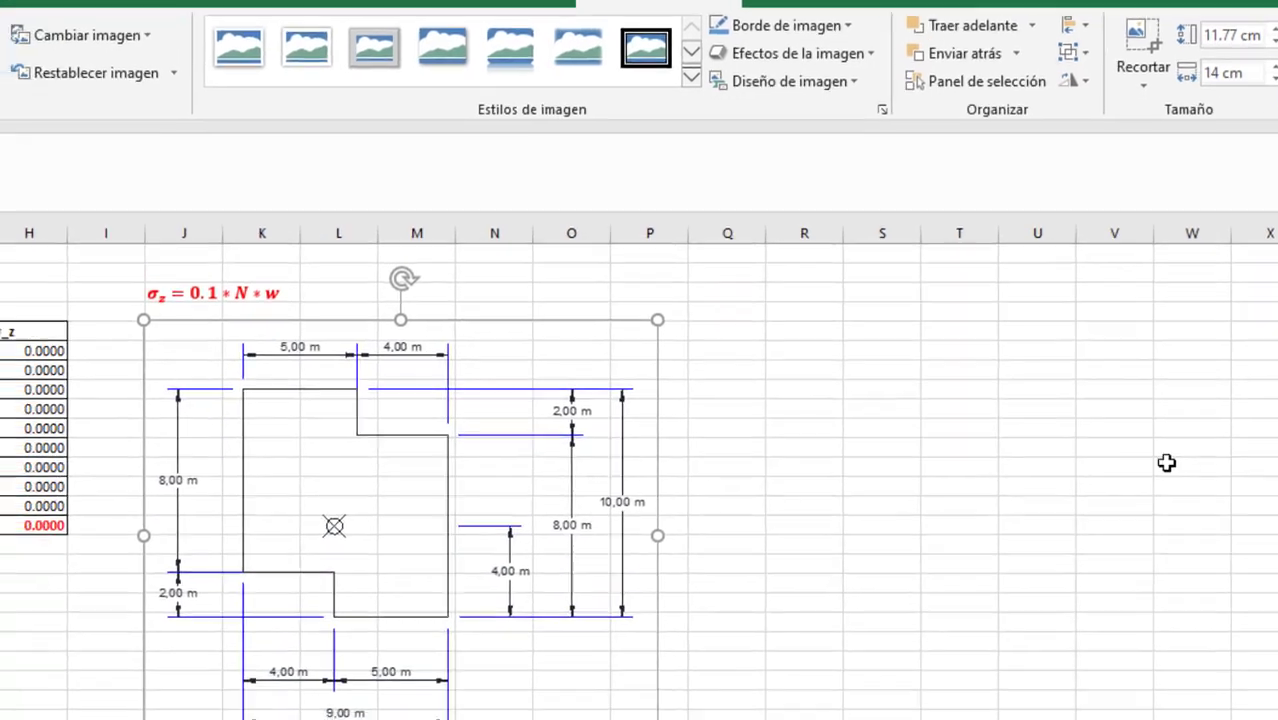
pyautogui.click(790, 557)
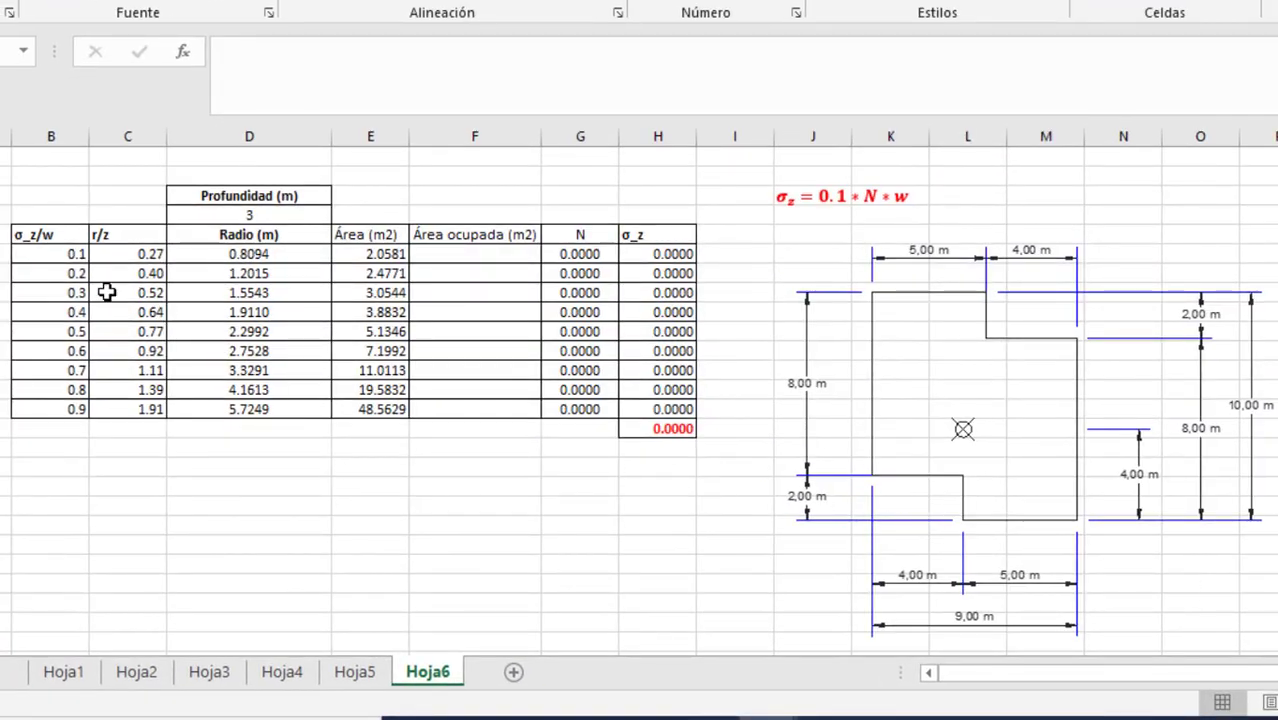
# Review the σ_z/w values from 0.1 to 0.9 and the r/z column of the stress table.
pyautogui.click(43, 253)
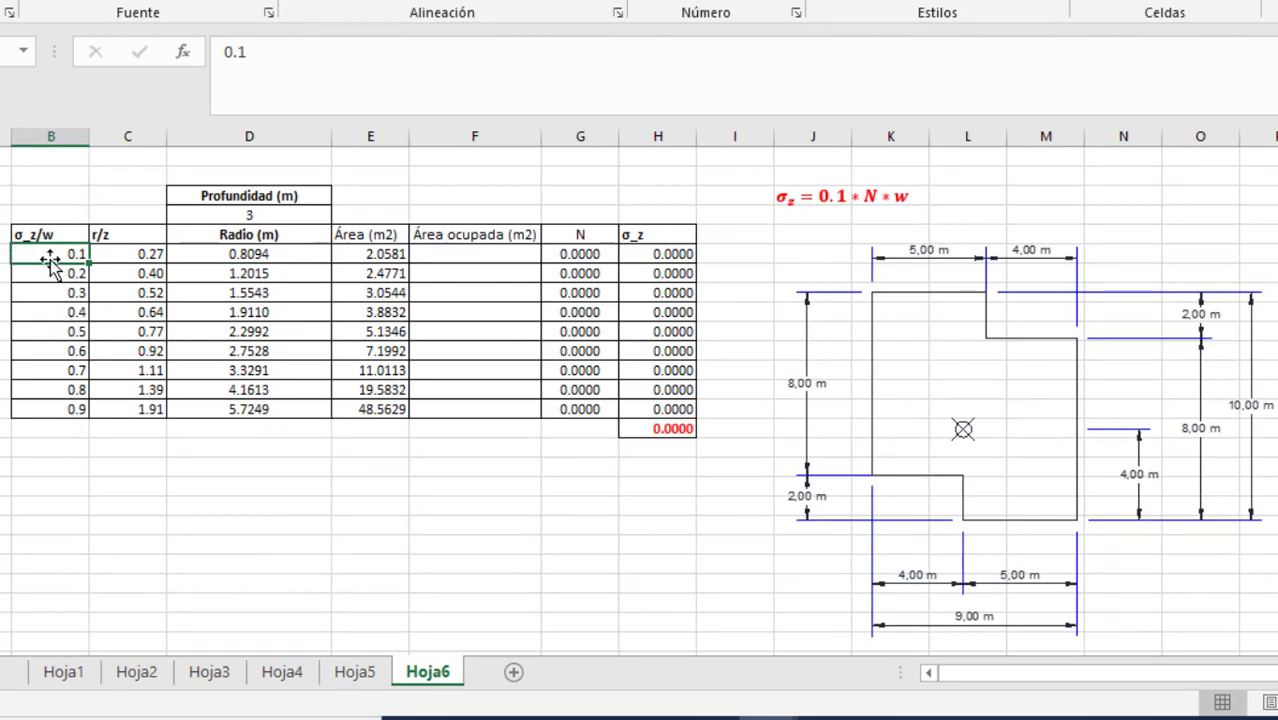
pyautogui.click(65, 410)
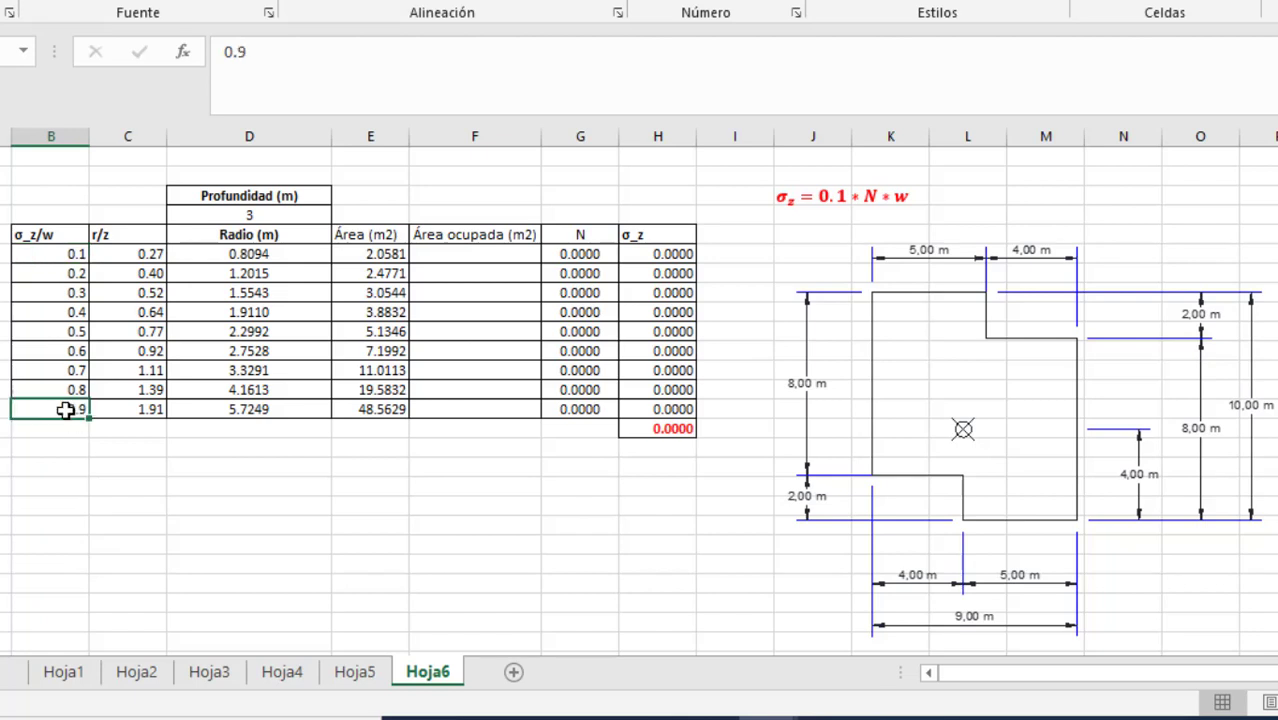
pyautogui.click(67, 254)
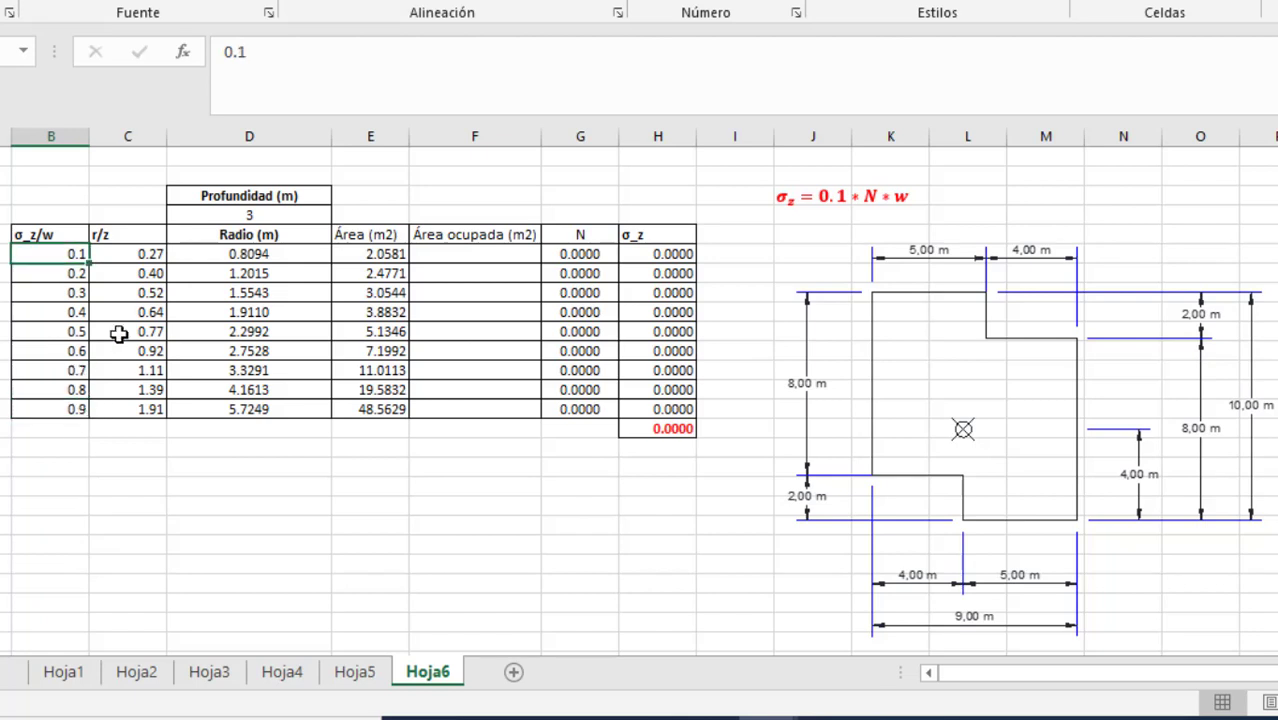
pyautogui.click(121, 238)
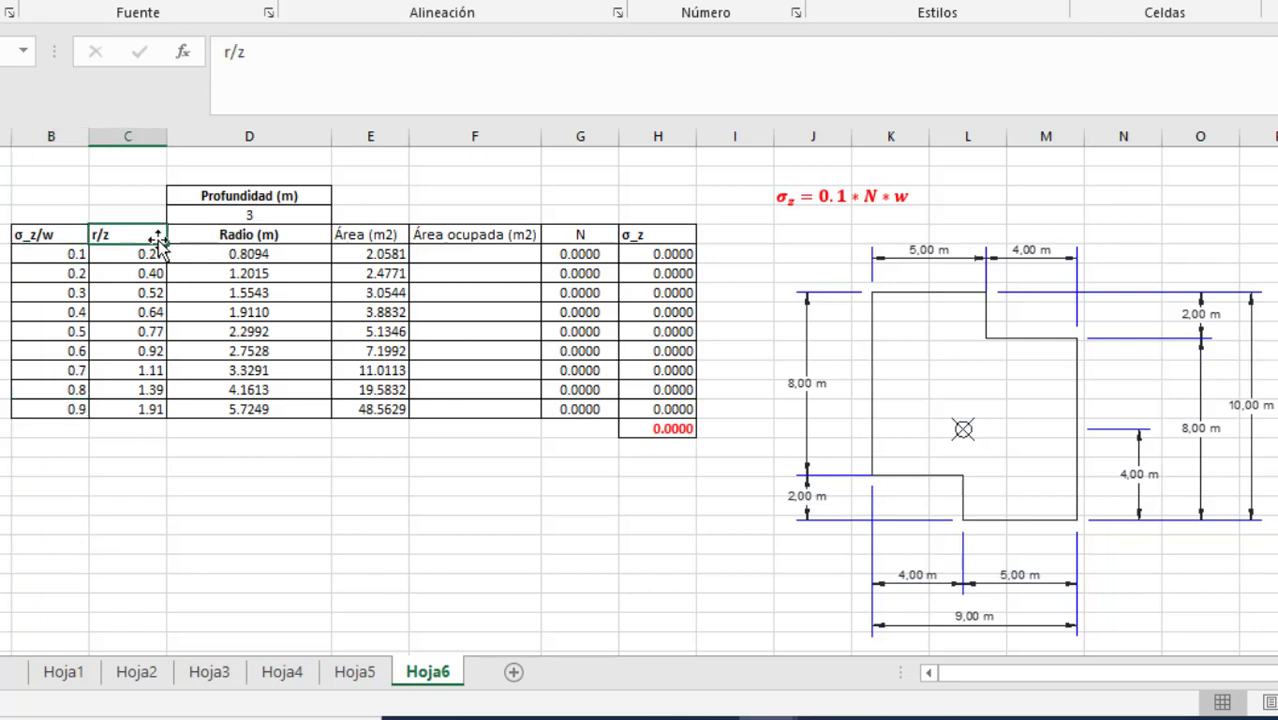
# Compare the r/z equation on sheet Hoja4 with the formula in the first r/z cell of Hoja6.
pyautogui.click(295, 674)
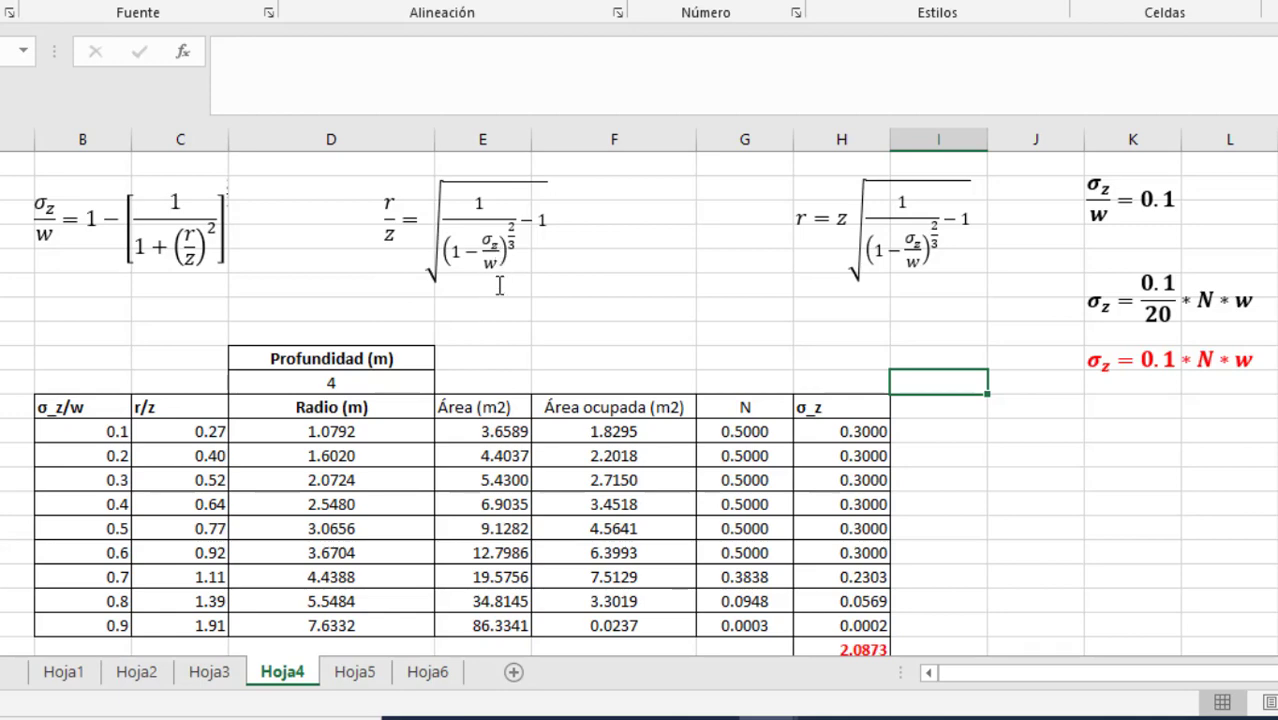
pyautogui.click(427, 671)
pyautogui.click(135, 253)
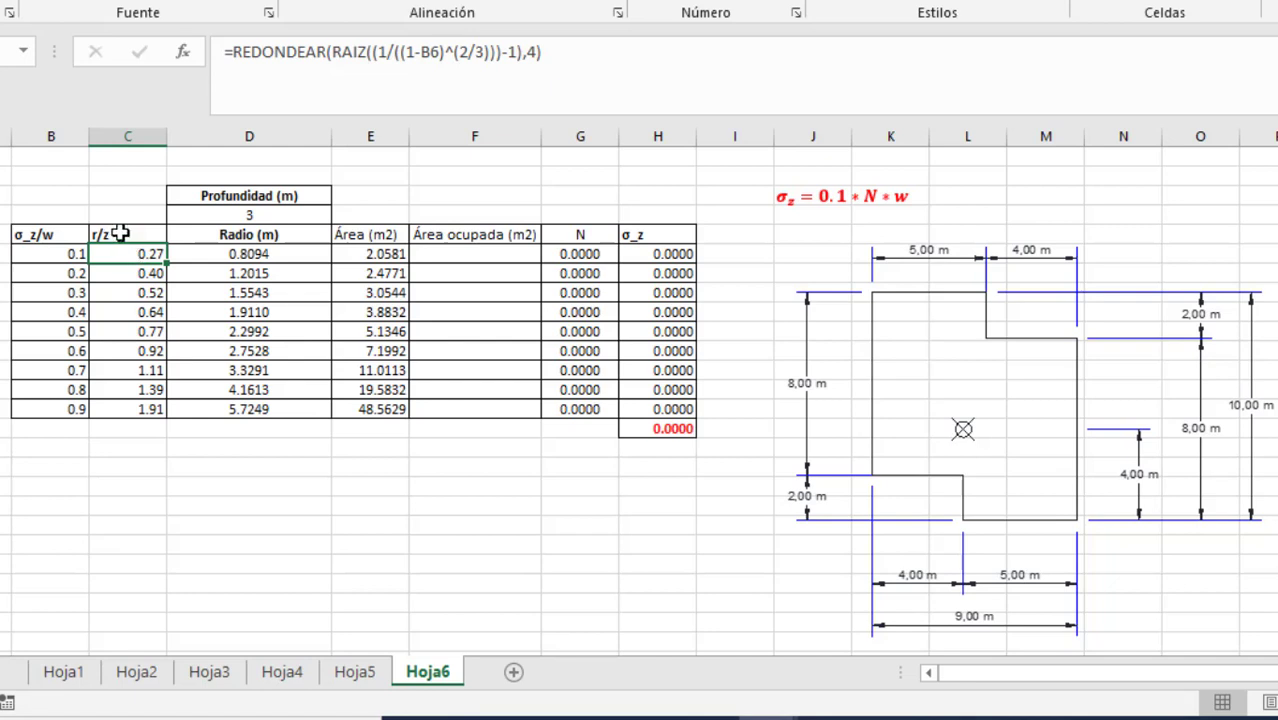
# Examine the depth cell and how the first radius formula multiplies the r/z value by that depth.
pyautogui.click(284, 216)
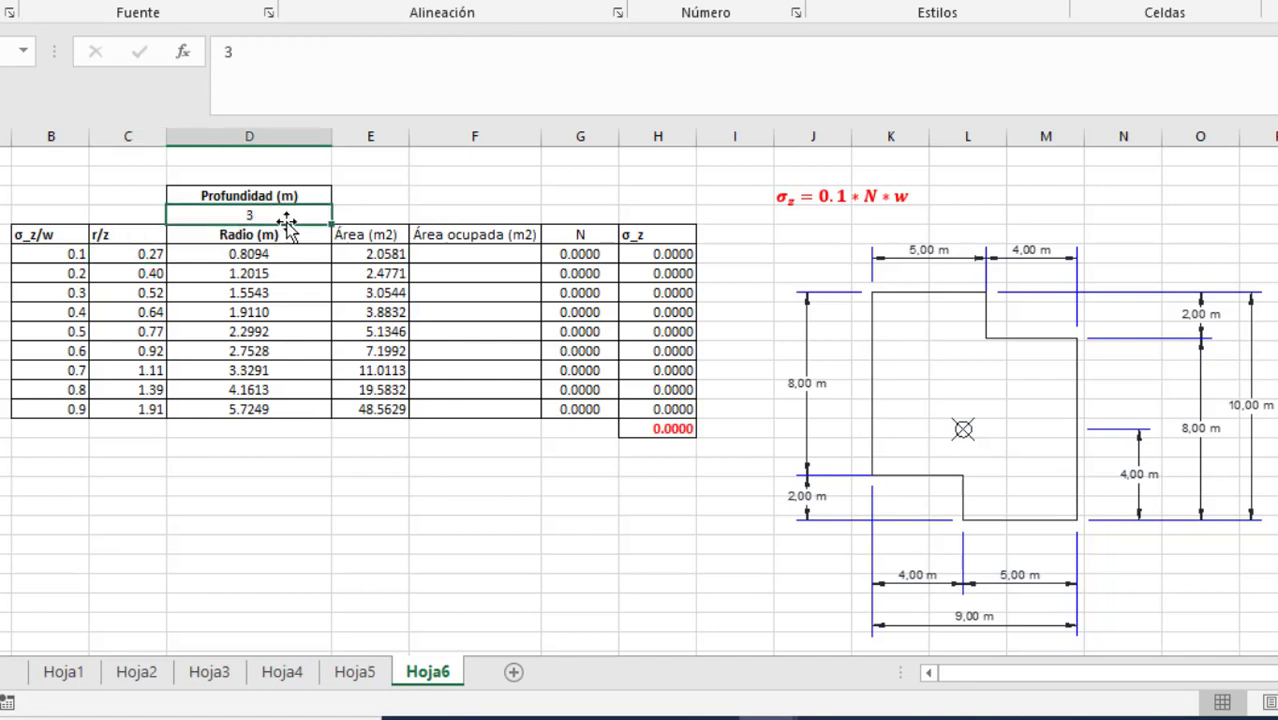
pyautogui.click(286, 242)
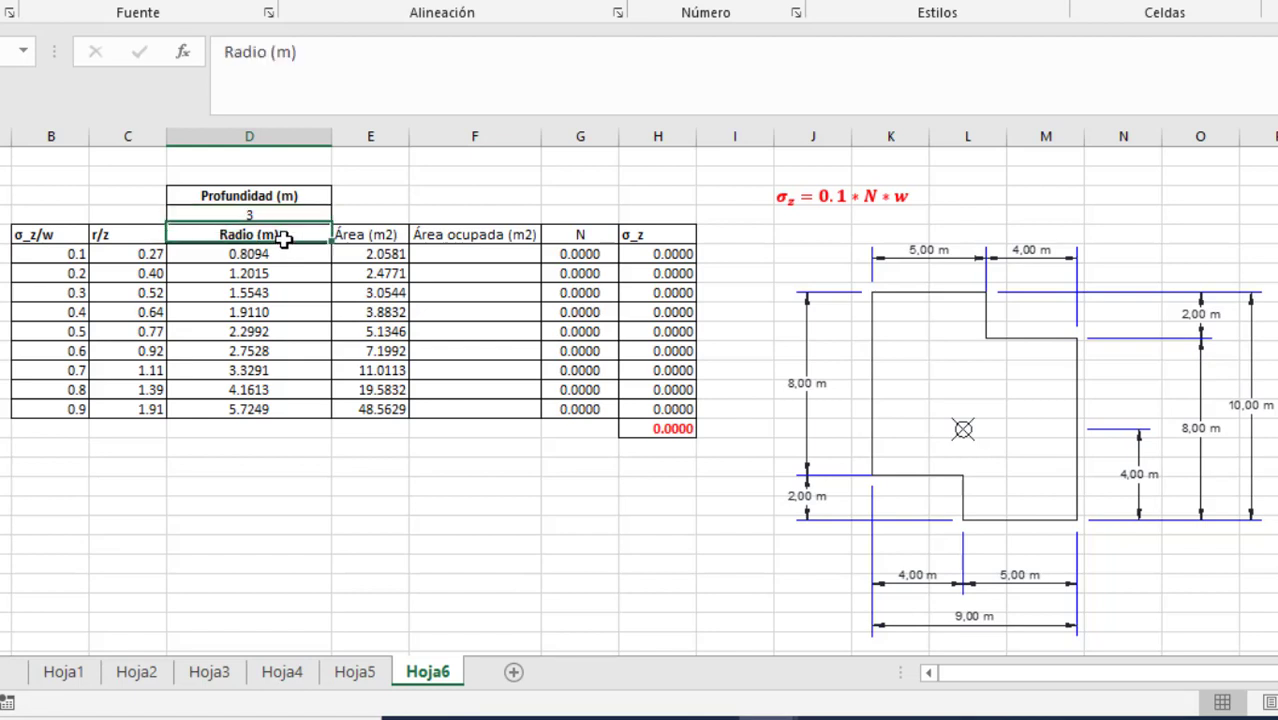
pyautogui.click(285, 257)
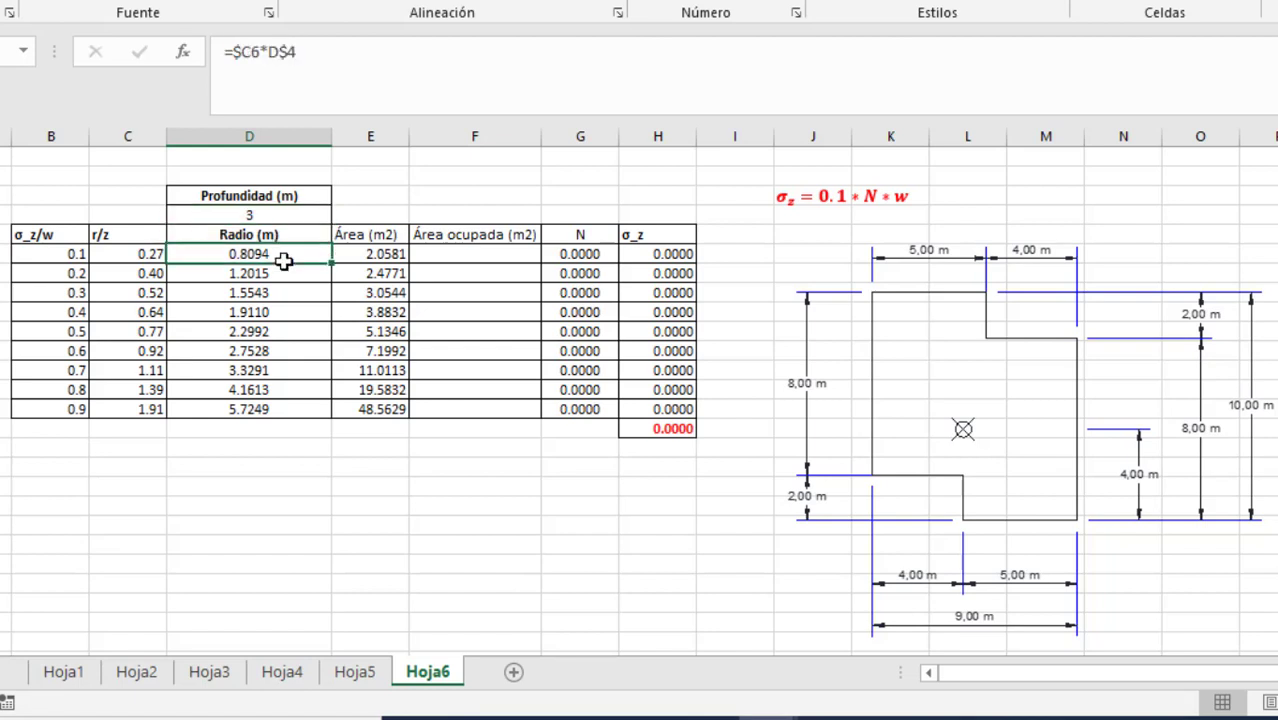
pyautogui.click(241, 216)
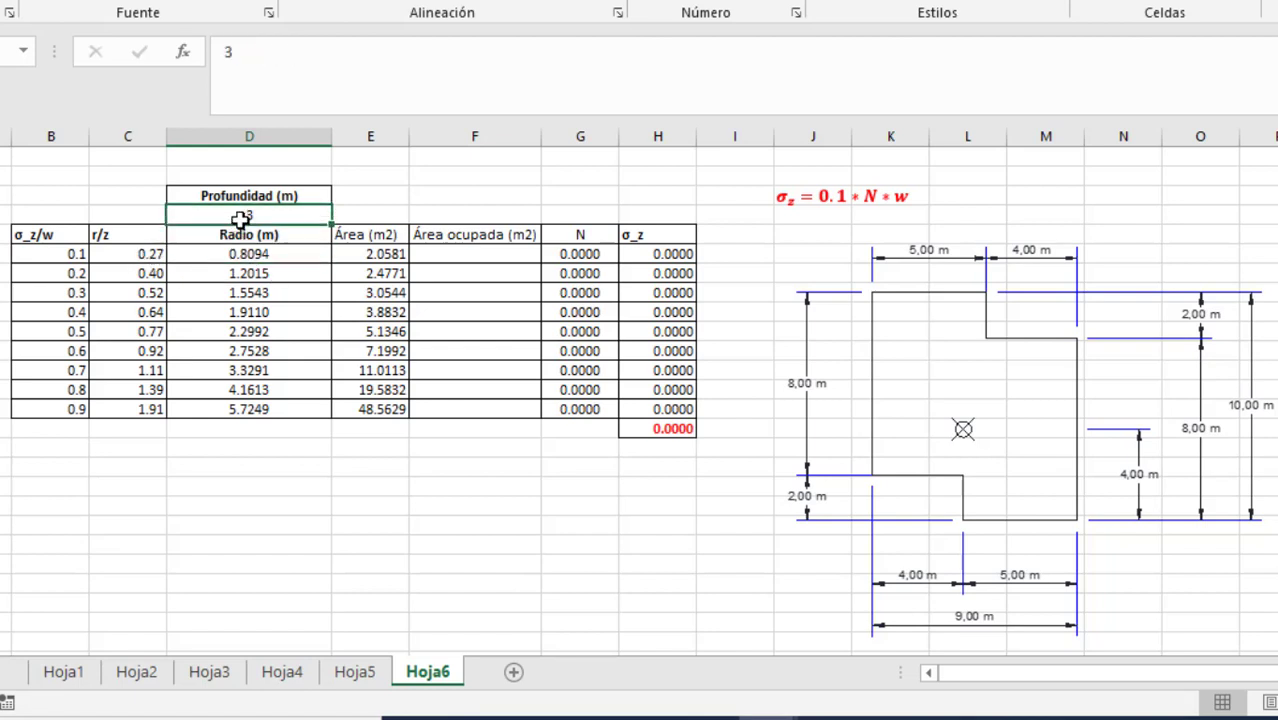
pyautogui.click(126, 257)
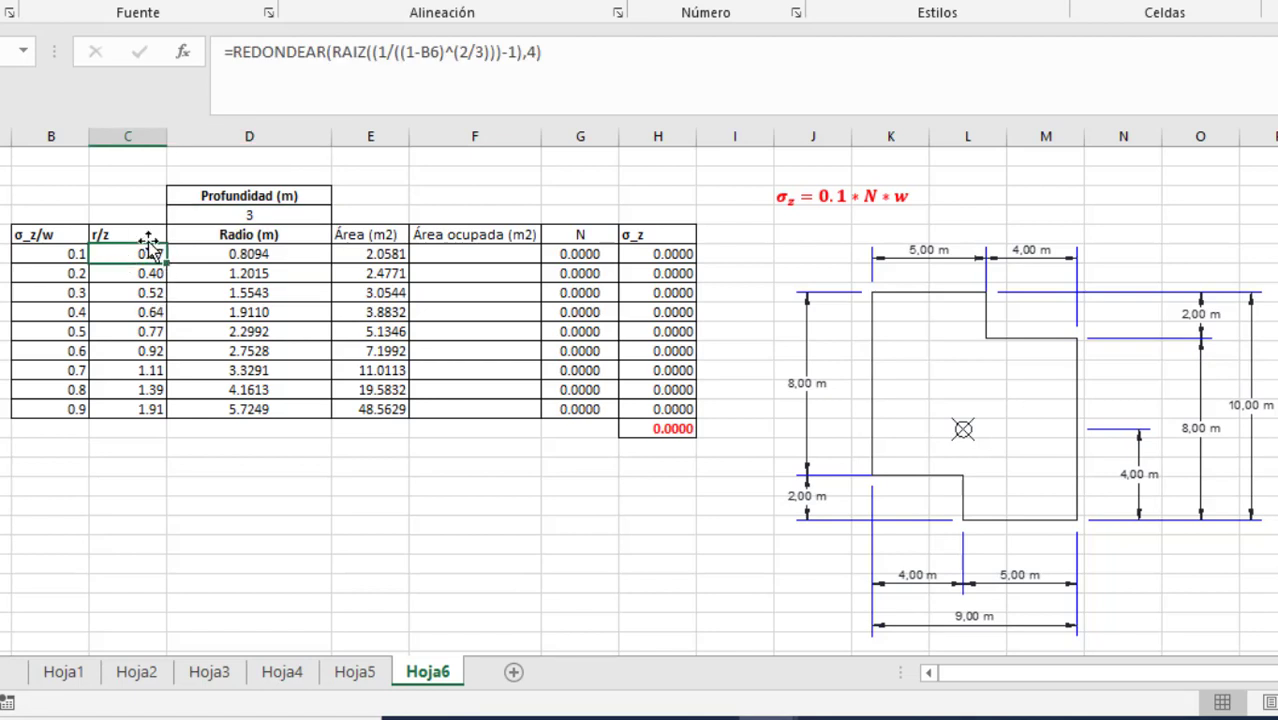
# Inspect the first Área (m2) formula and the radius cell it uses for the full circle.
pyautogui.click(372, 255)
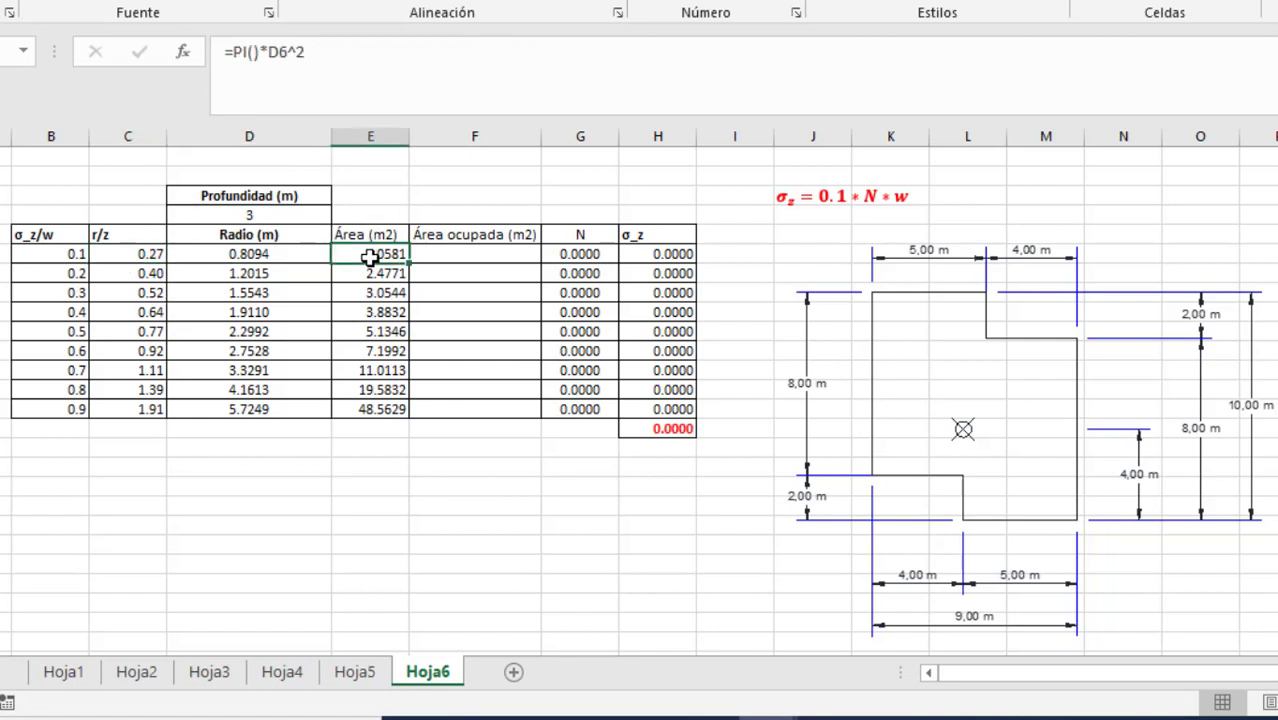
pyautogui.click(277, 257)
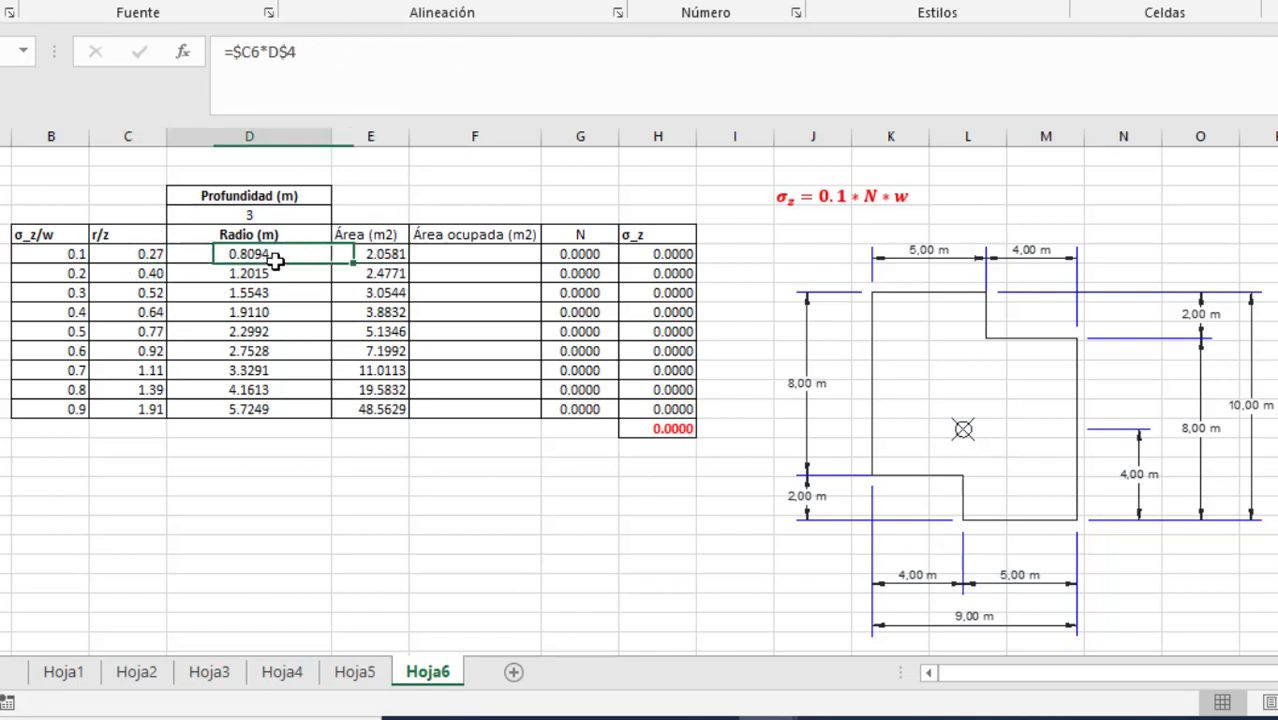
pyautogui.click(355, 257)
pyautogui.click(373, 82)
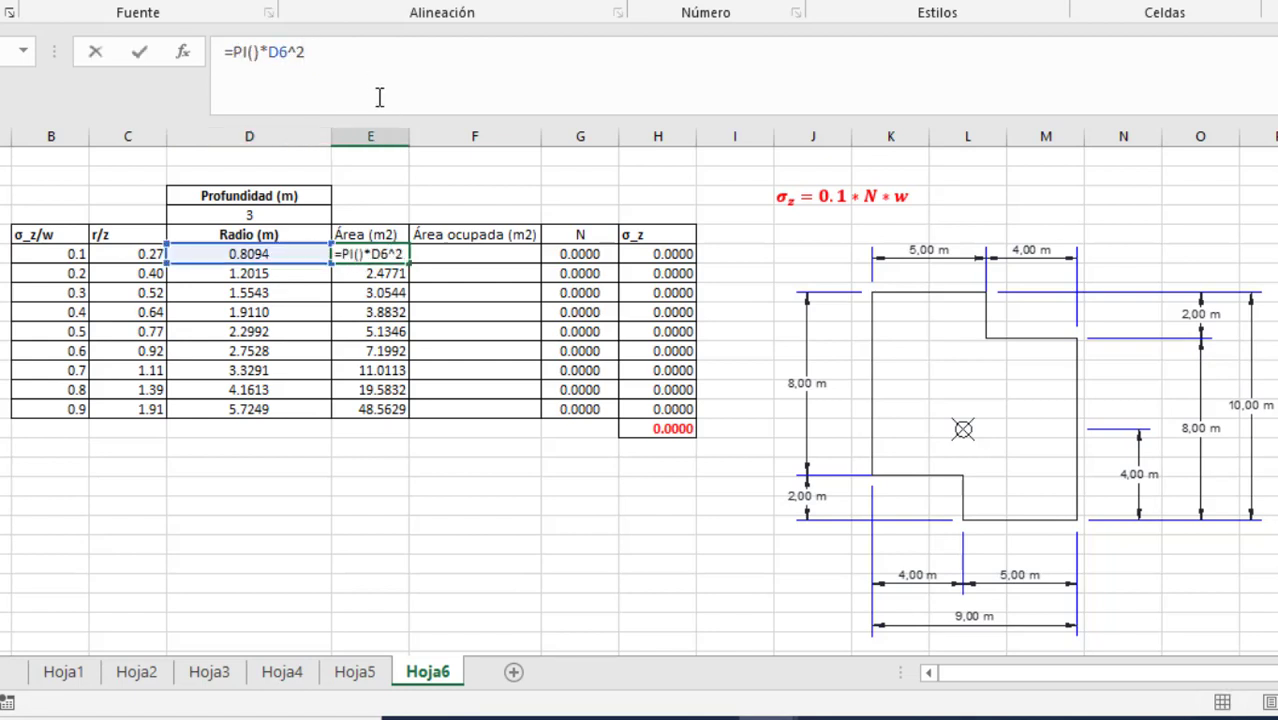
# Inspect the ring-area formulas in the 0.2 and 0.9 rows, which subtract the inner circle from the outer one.
pyautogui.click(395, 277)
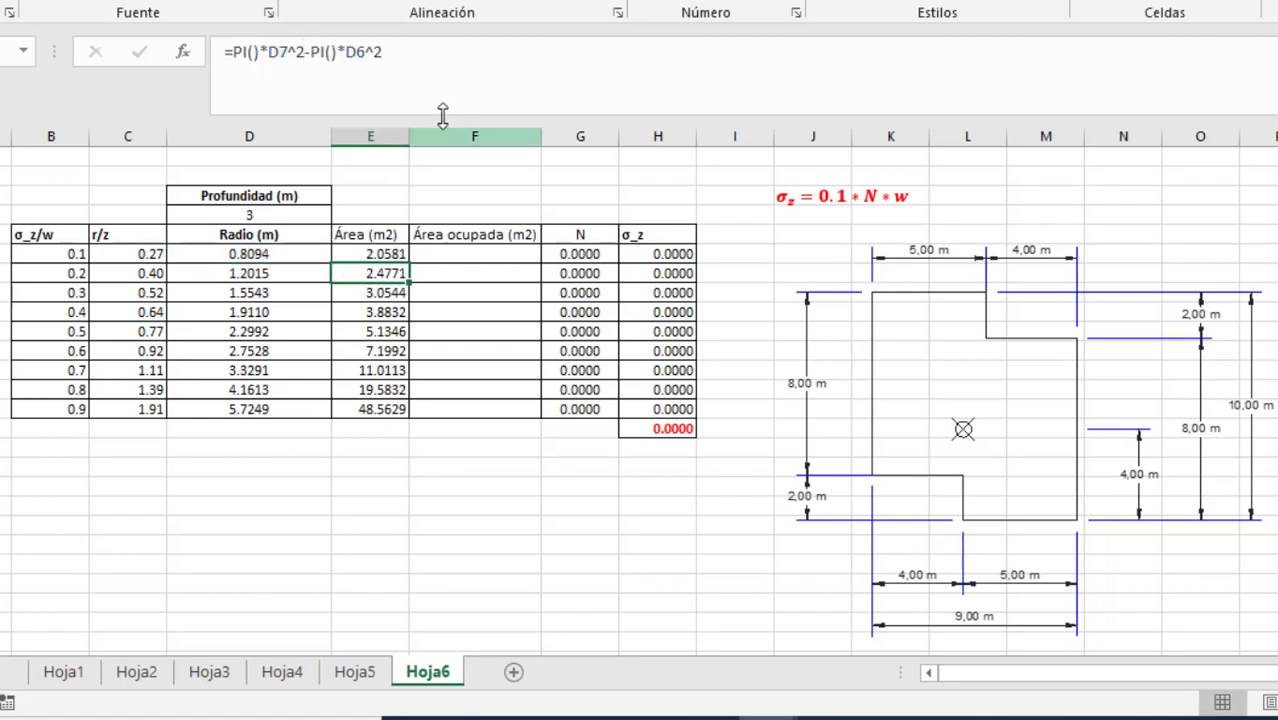
pyautogui.click(430, 55)
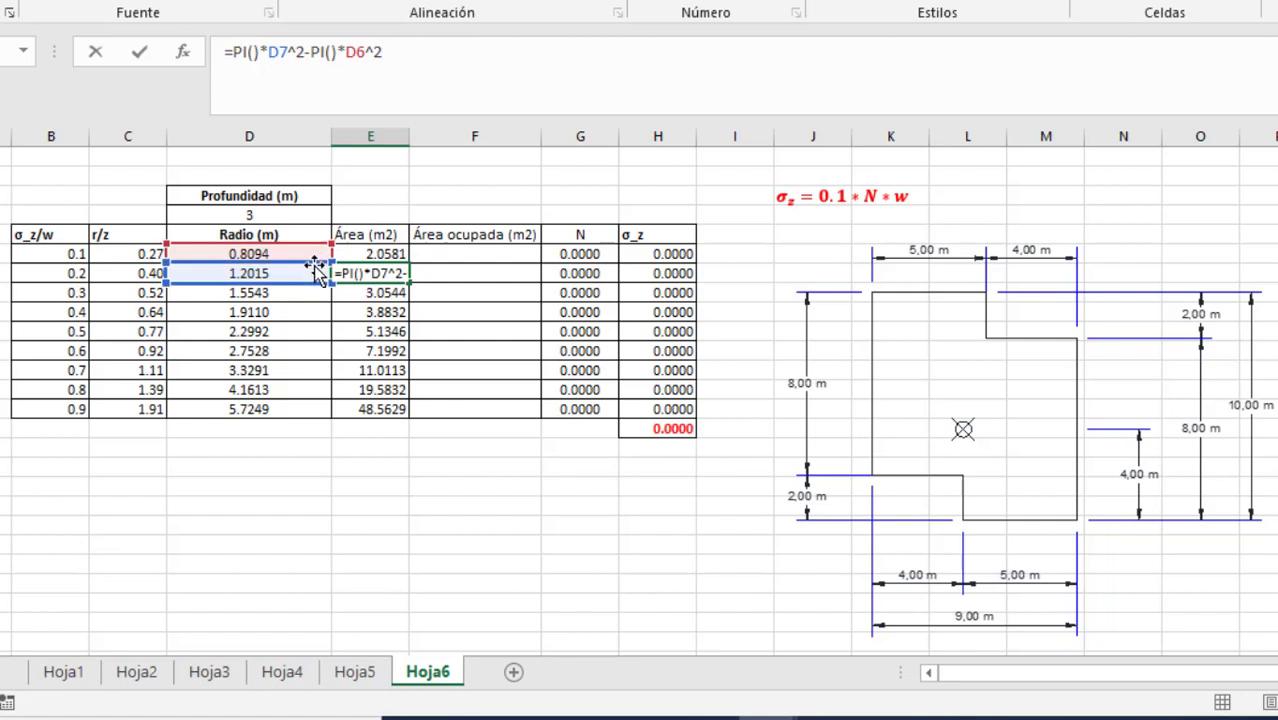
pyautogui.hotkey('ctrl', 'Return')
pyautogui.click(370, 412)
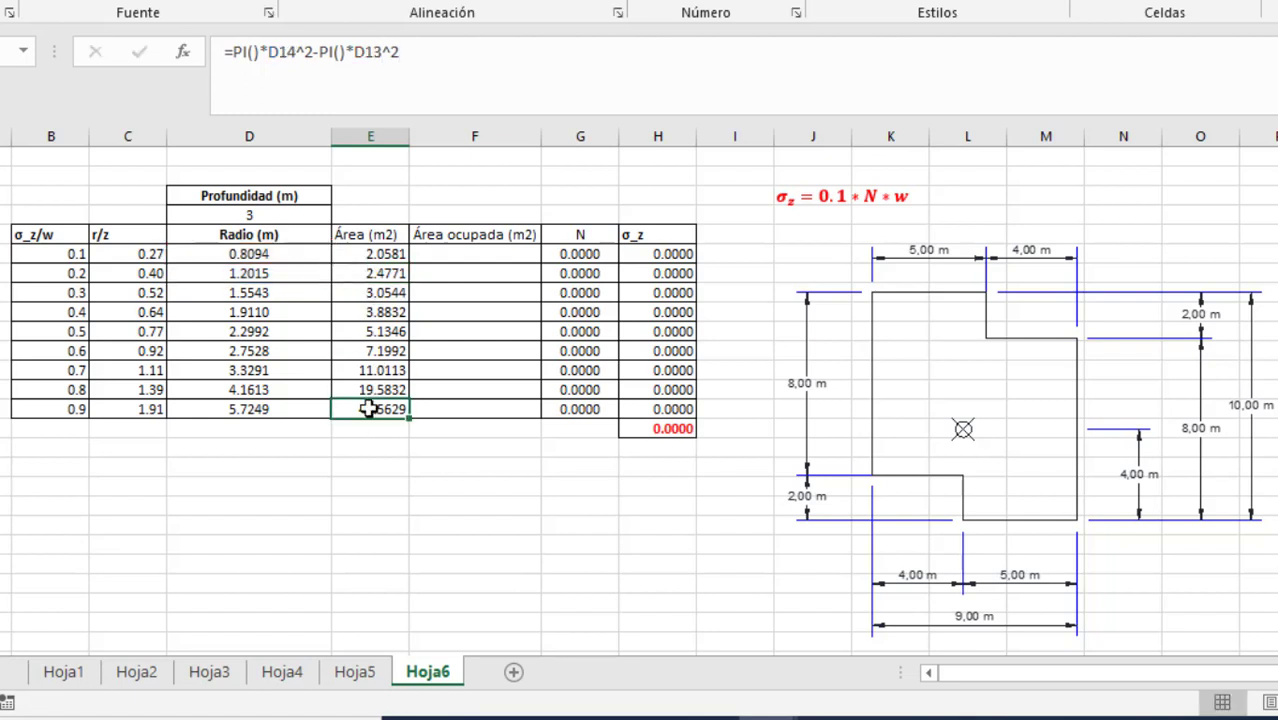
pyautogui.click(445, 58)
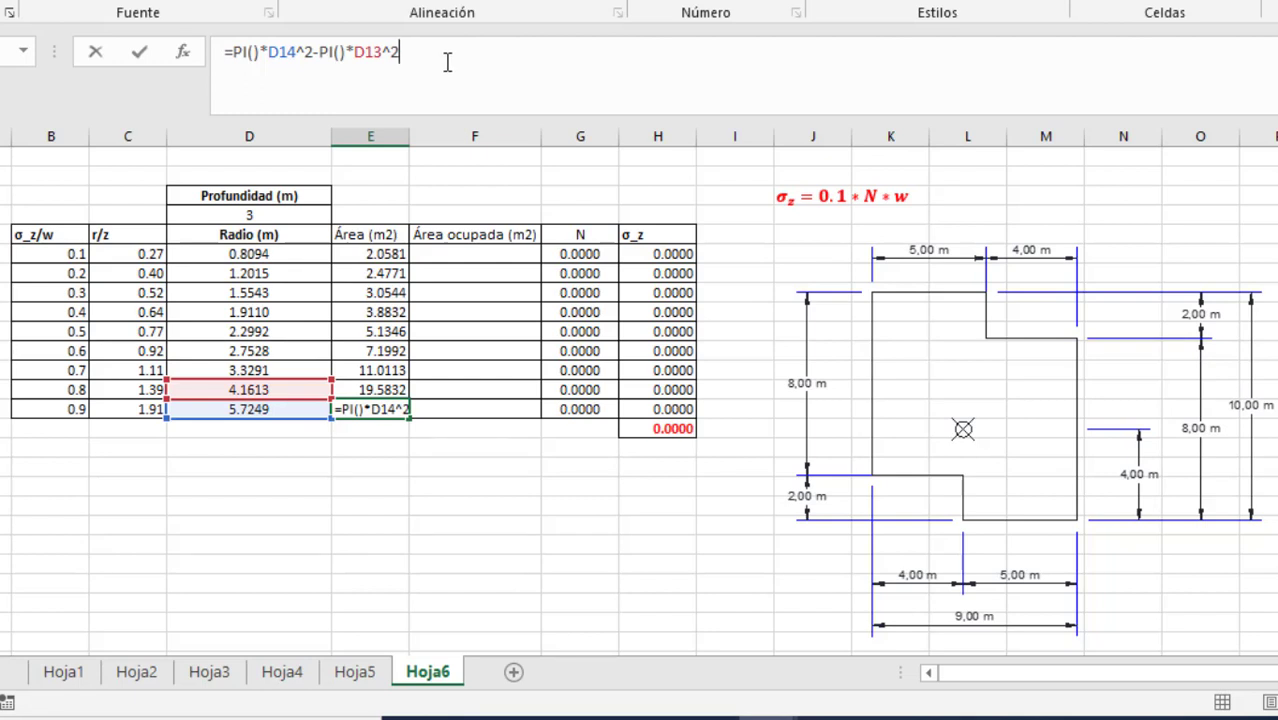
pyautogui.click(502, 507)
# Check the 0.1 row's occupied-area cell, its N formula =F6/E6 and its σ_z formula =0.1*G6*6.
pyautogui.click(471, 254)
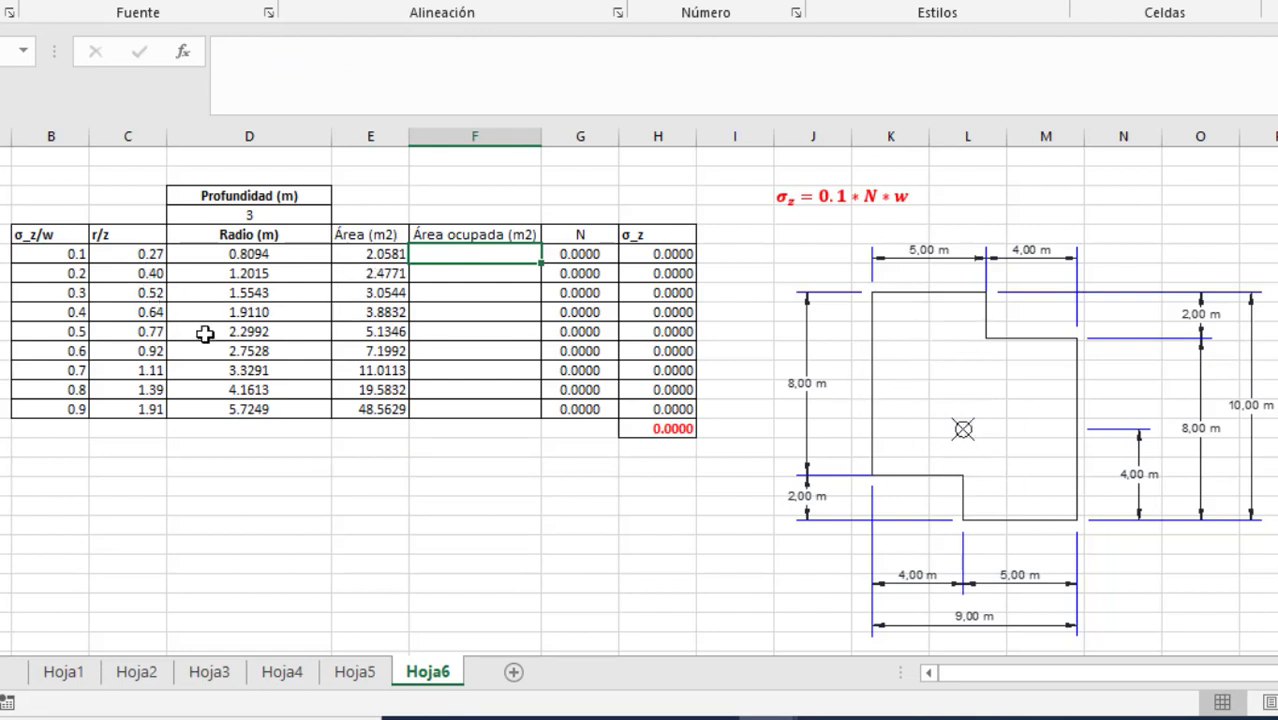
pyautogui.click(582, 254)
pyautogui.write('=F6/E6')
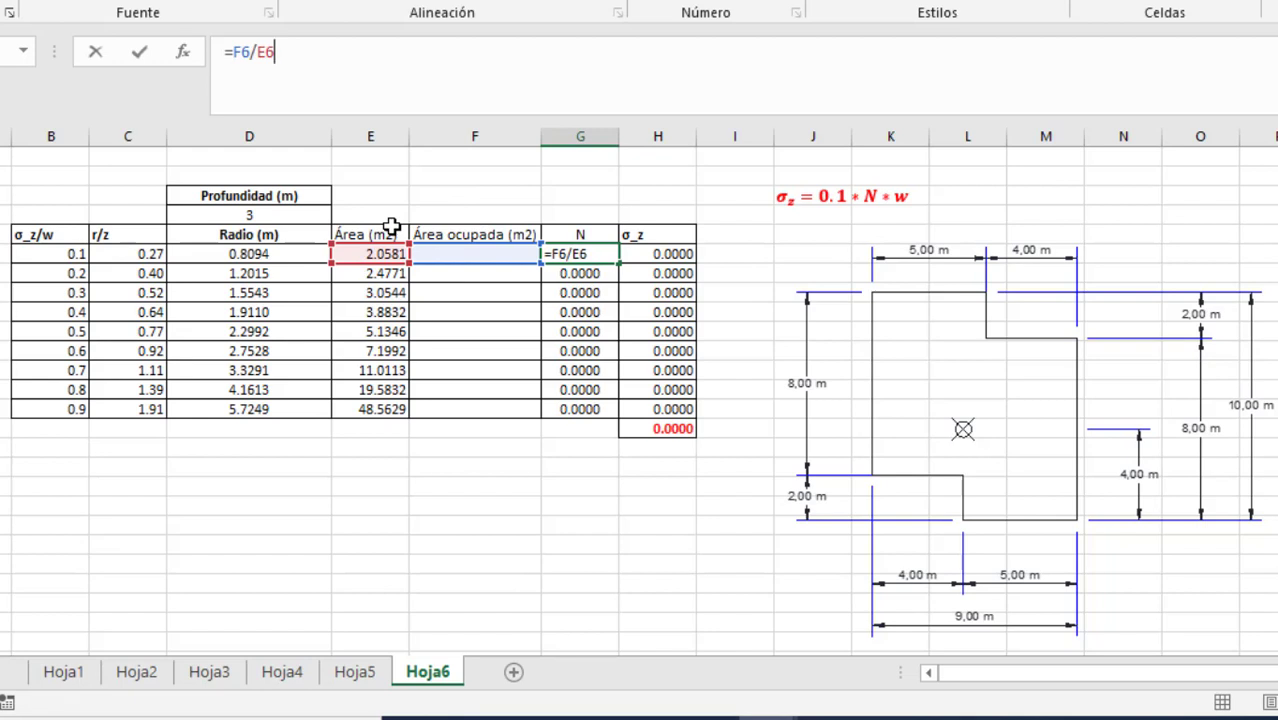
pyautogui.hotkey('ctrl', 'Return')
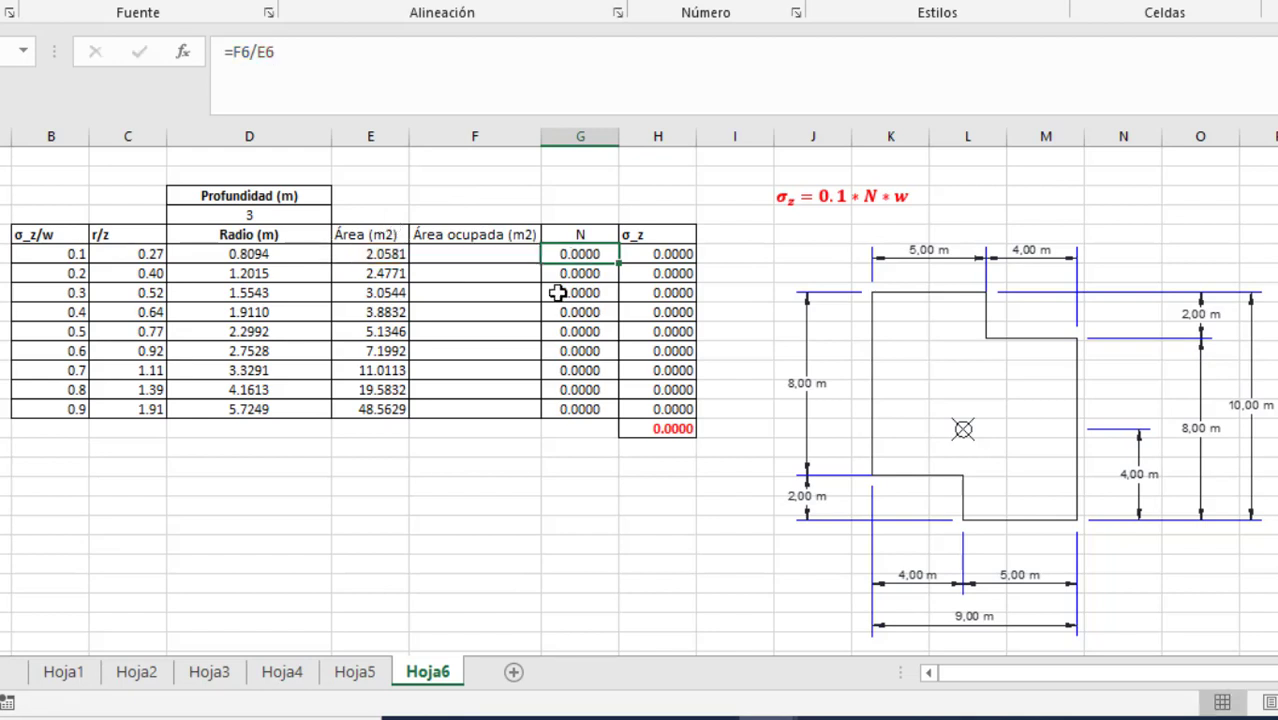
pyautogui.click(657, 252)
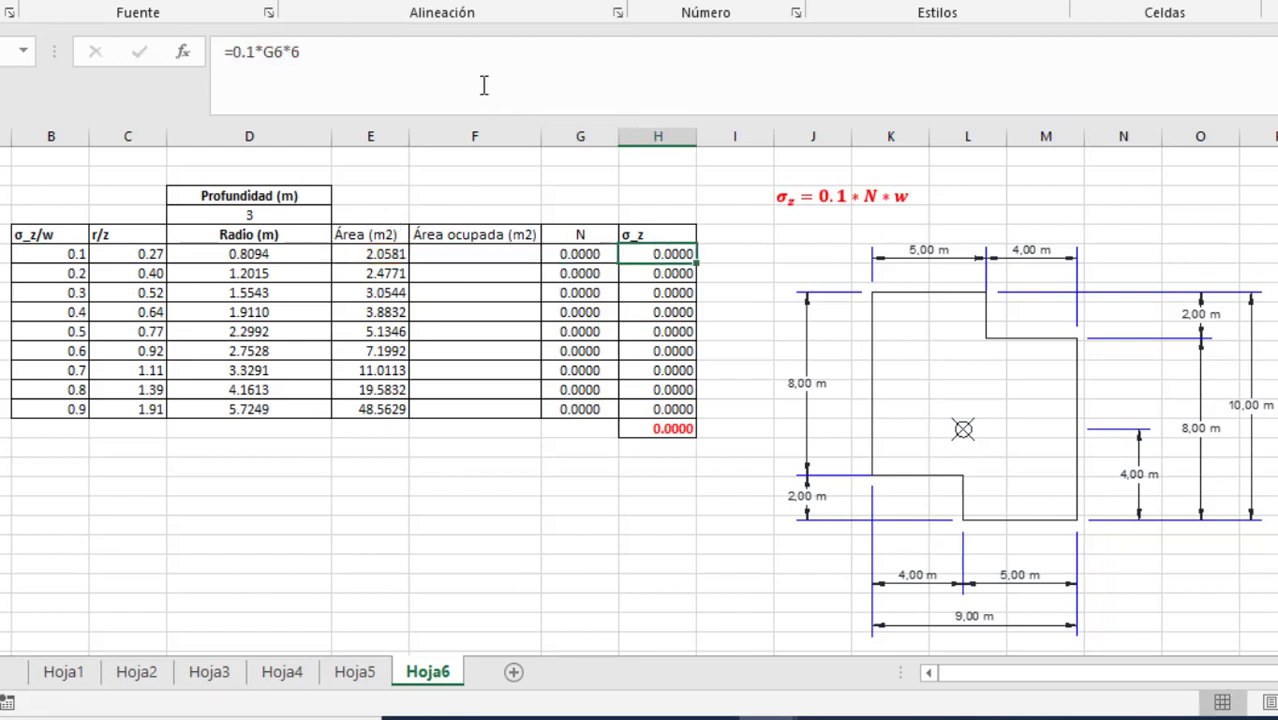
pyautogui.click(452, 61)
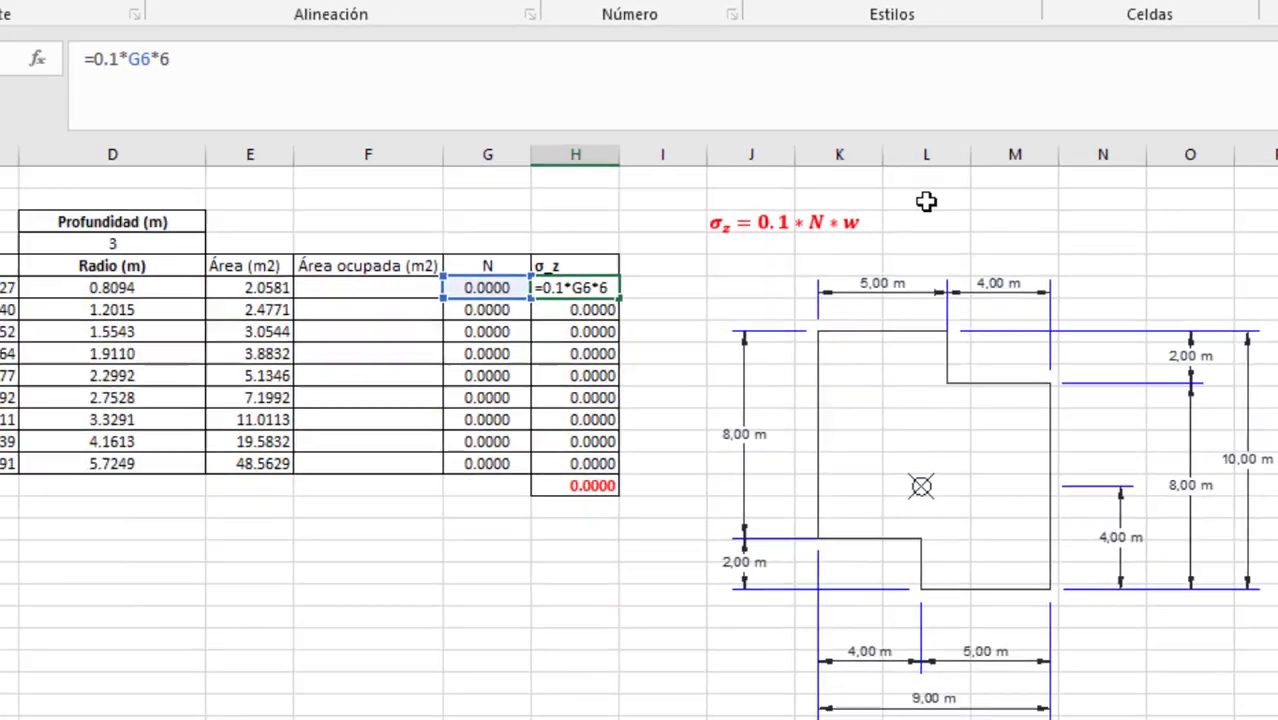
pyautogui.press('Escape')
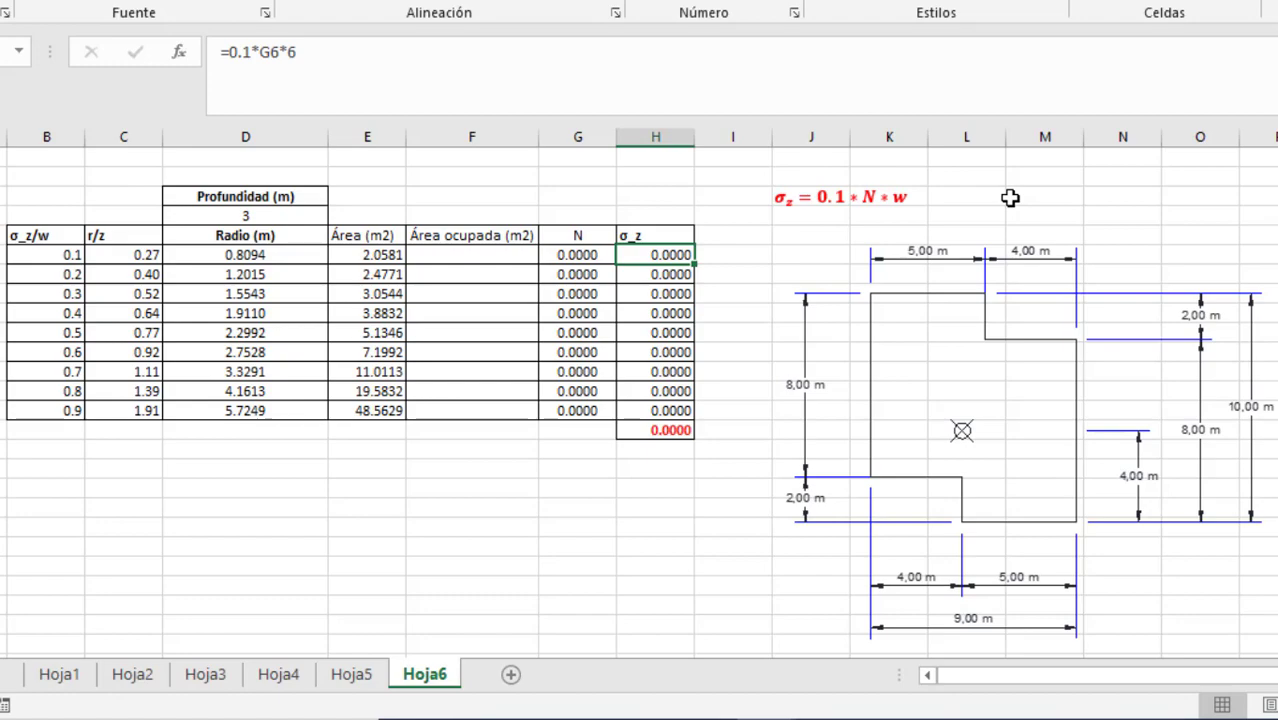
# Switch to the Carga_rectangular_FI.xlsx workbook and clear the x and y values of point A on Hoja7.
pyautogui.moveTo(769, 718)
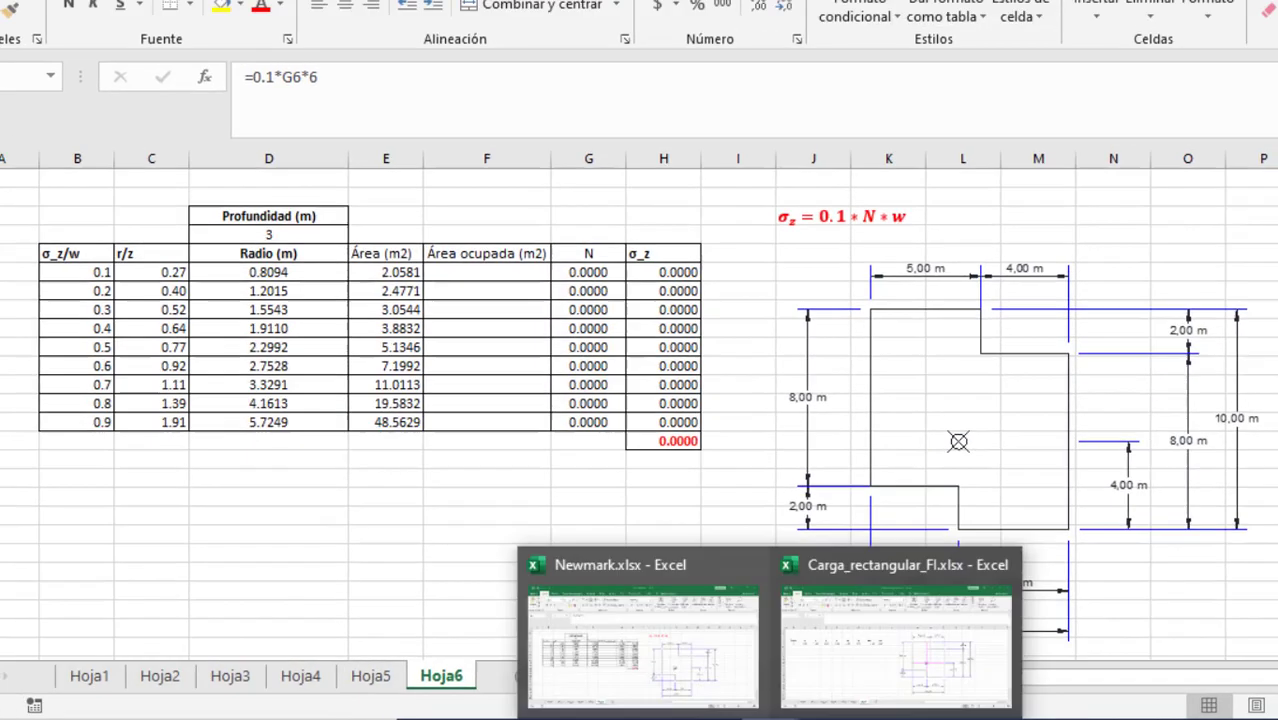
pyautogui.click(896, 630)
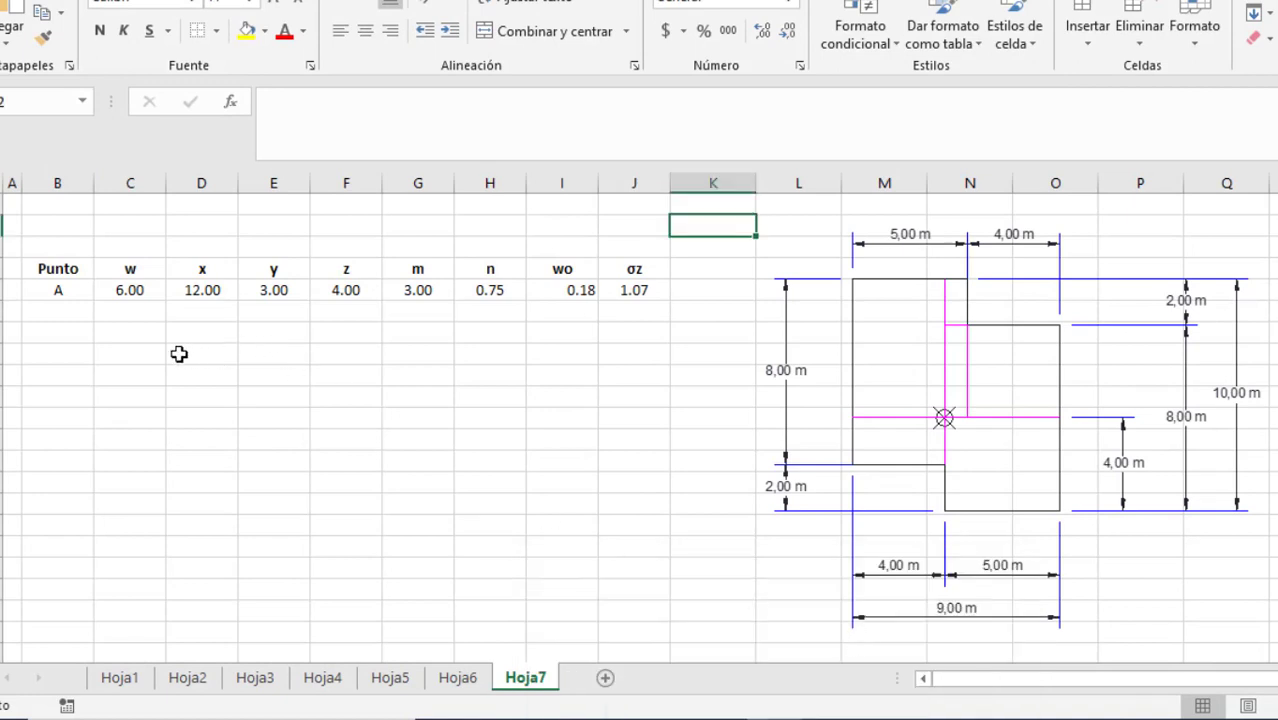
pyautogui.click(58, 292)
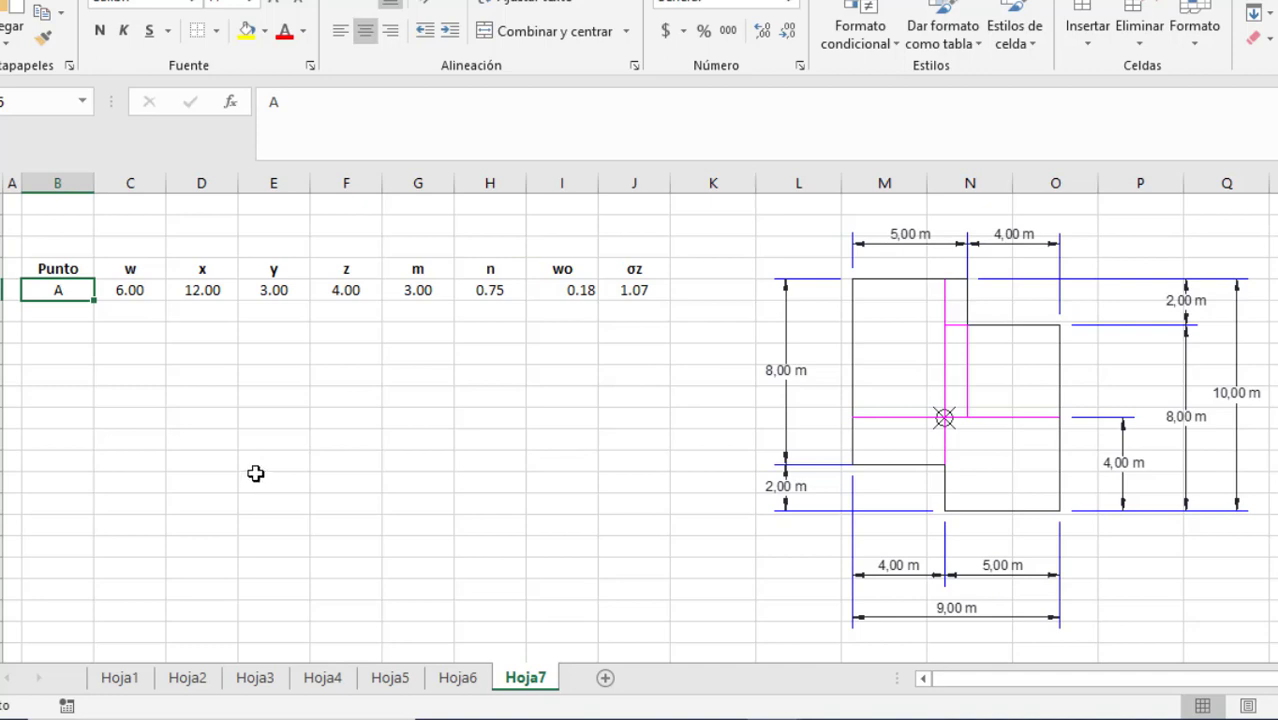
pyautogui.moveTo(140, 295); pyautogui.dragTo(278, 291)
pyautogui.press('Delete')
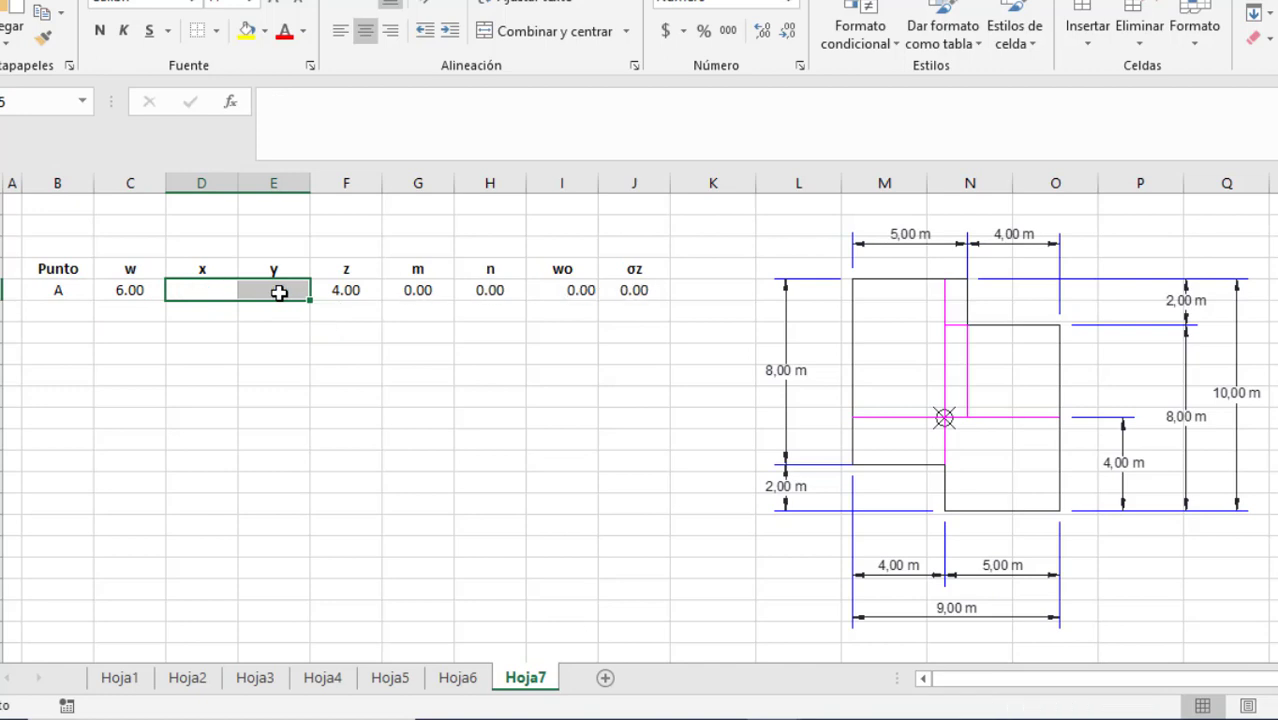
# Set the depth z of point A to 3.
pyautogui.click(196, 319)
pyautogui.click(198, 293)
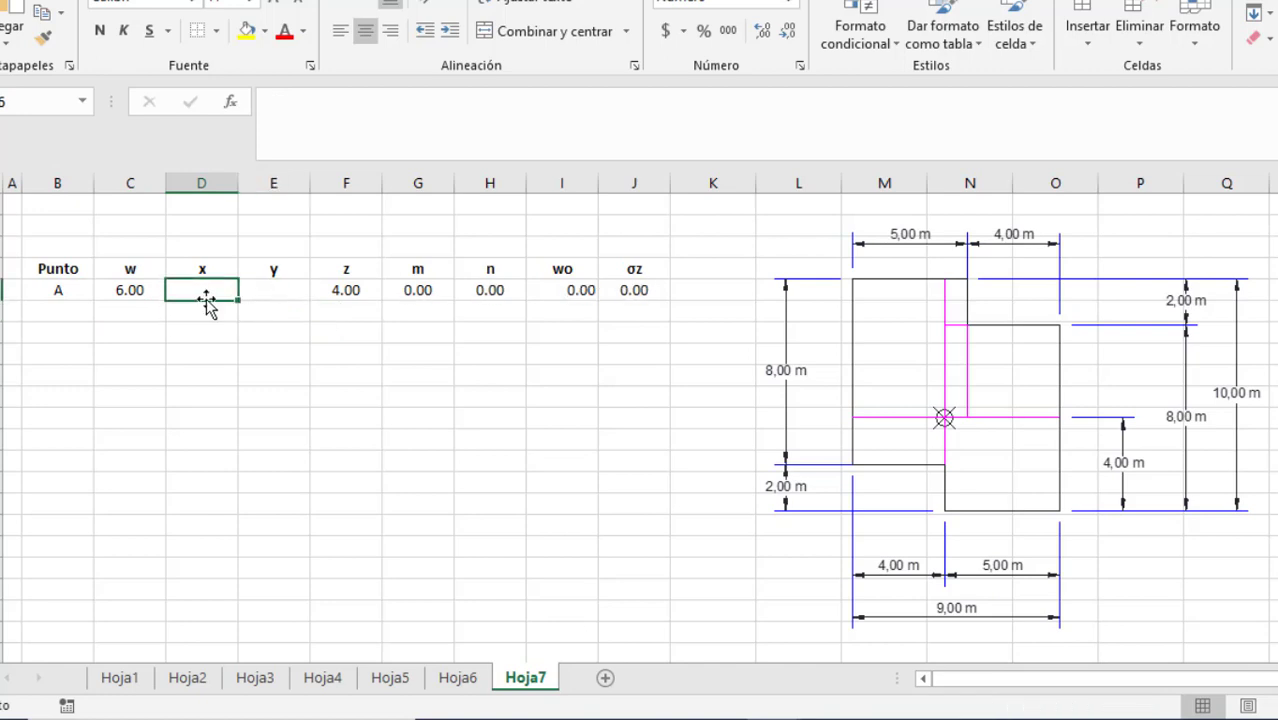
pyautogui.click(280, 289)
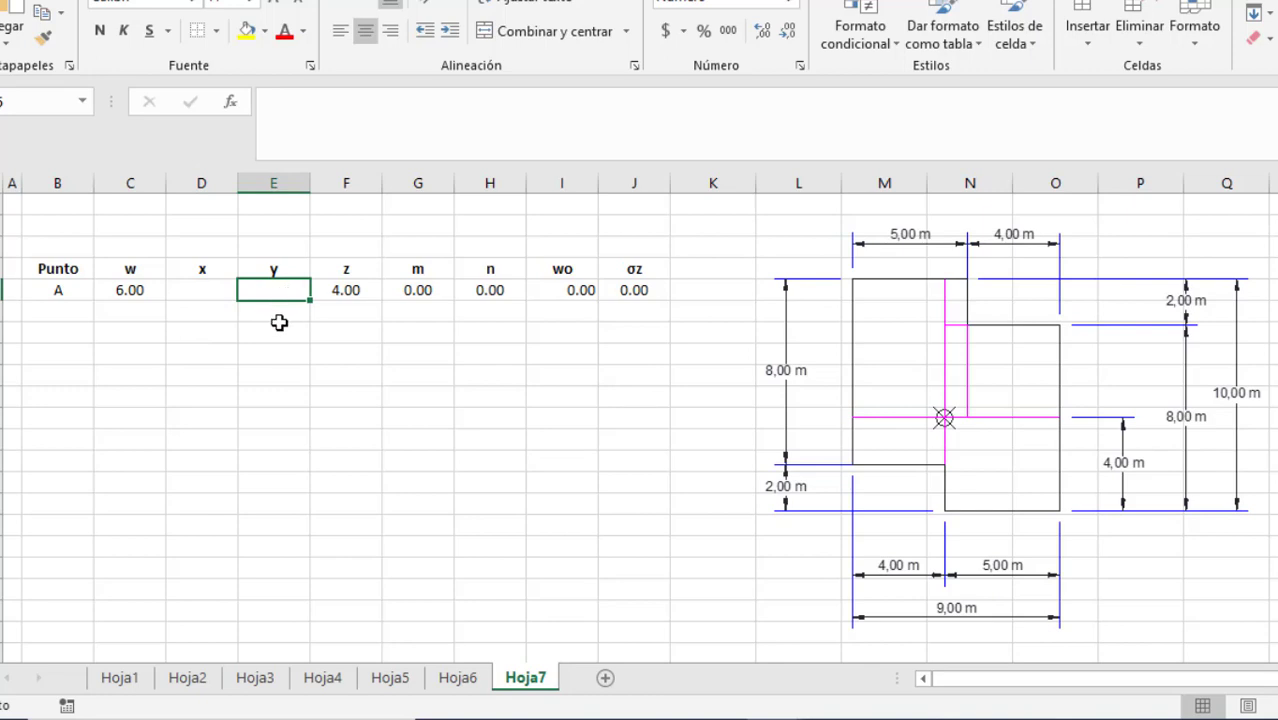
pyautogui.click(322, 294)
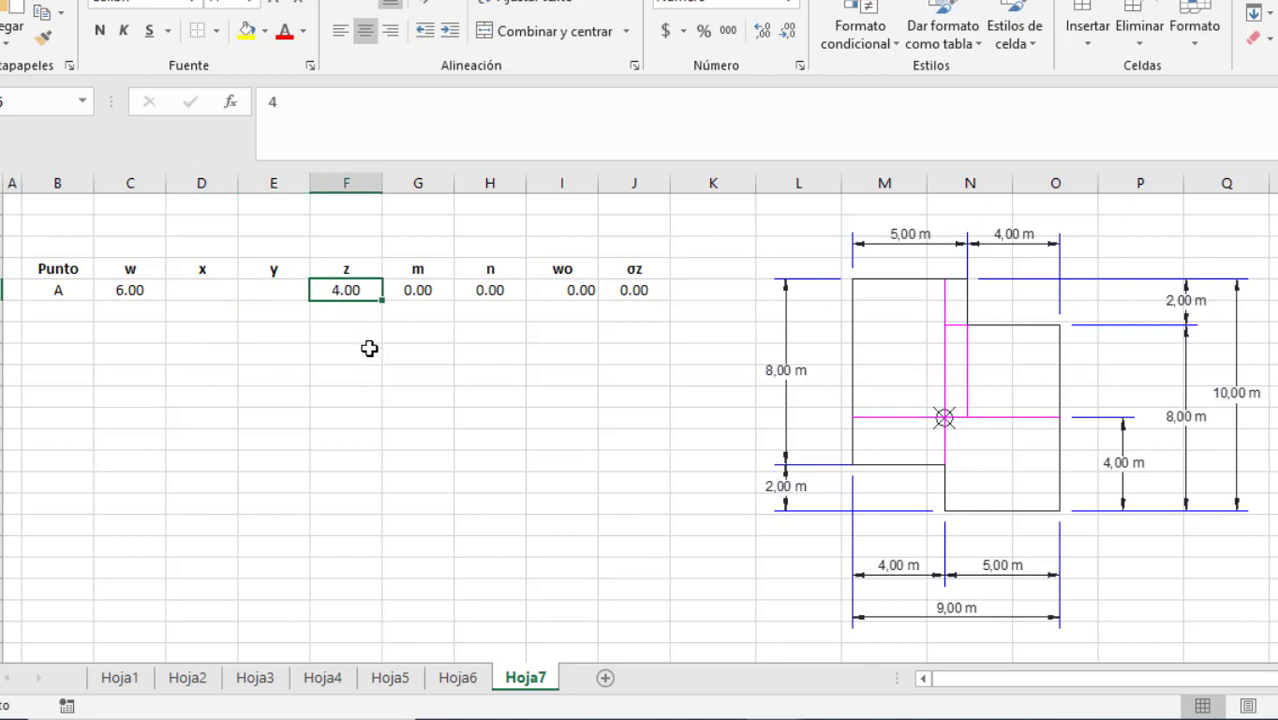
pyautogui.write('3')
pyautogui.press('Return')
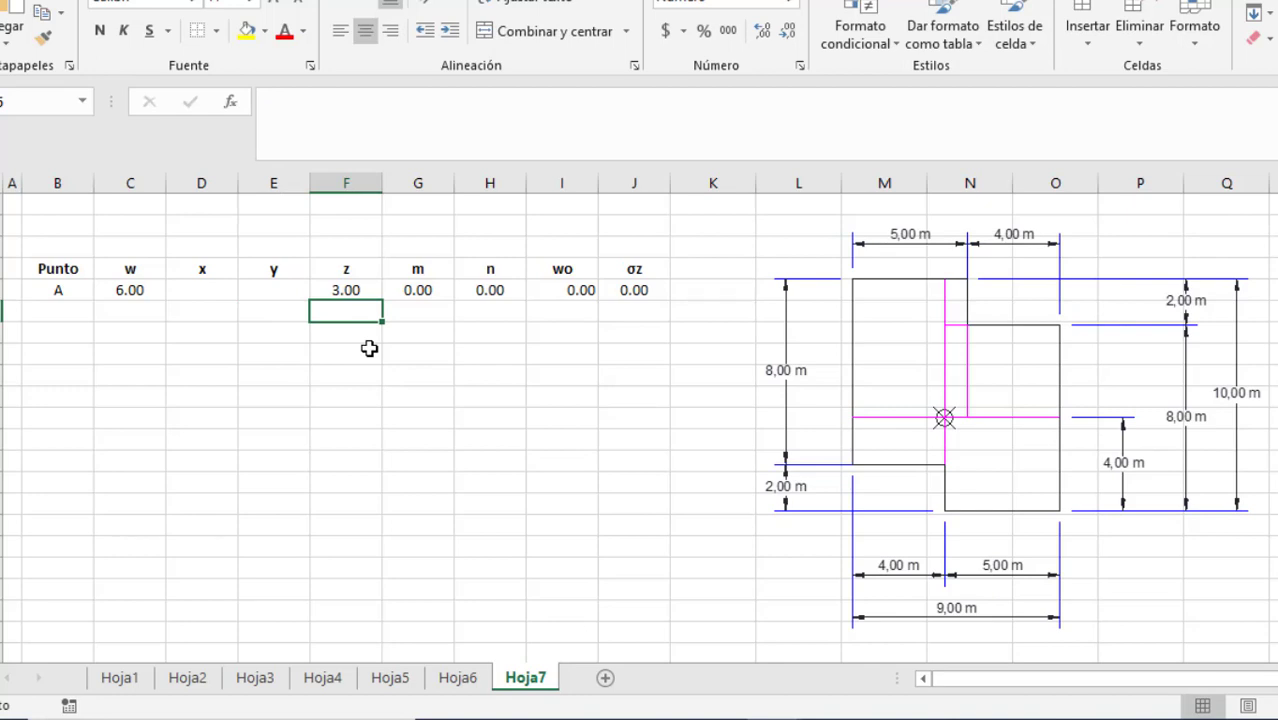
# Inspect the m and n formulas of point A, which divide x and y by z.
pyautogui.click(420, 291)
pyautogui.click(377, 103)
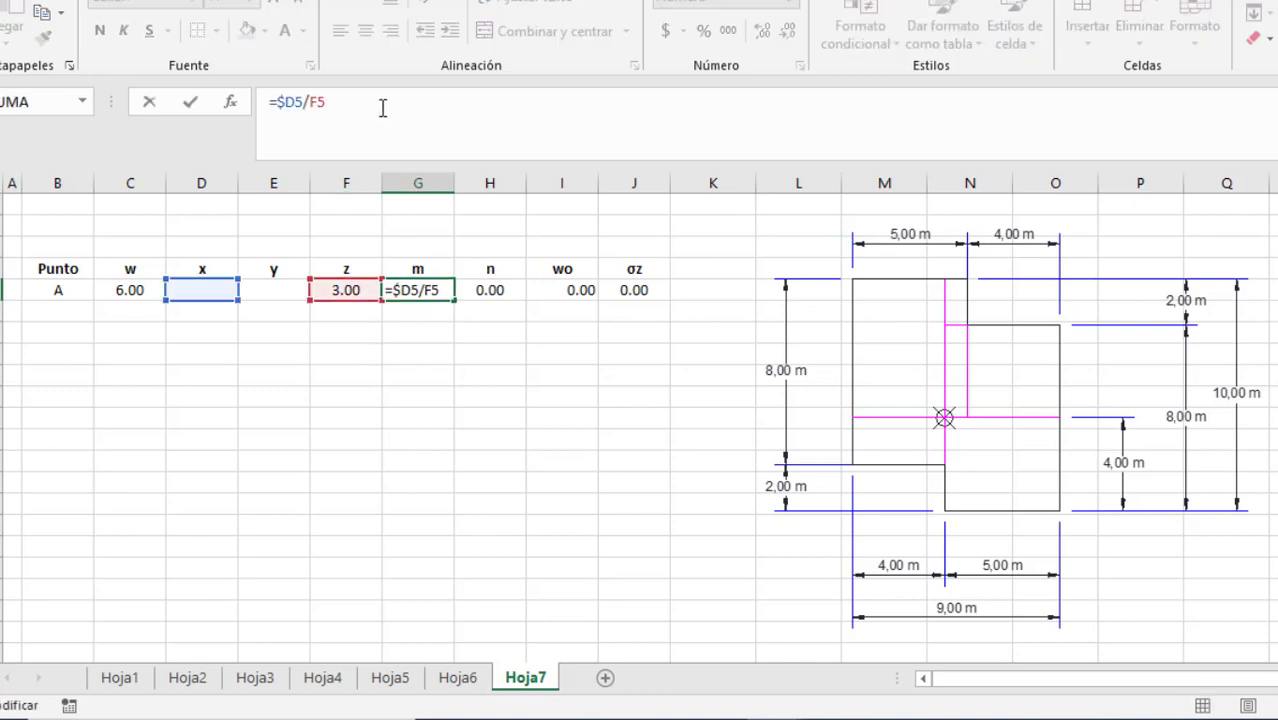
pyautogui.click(496, 289)
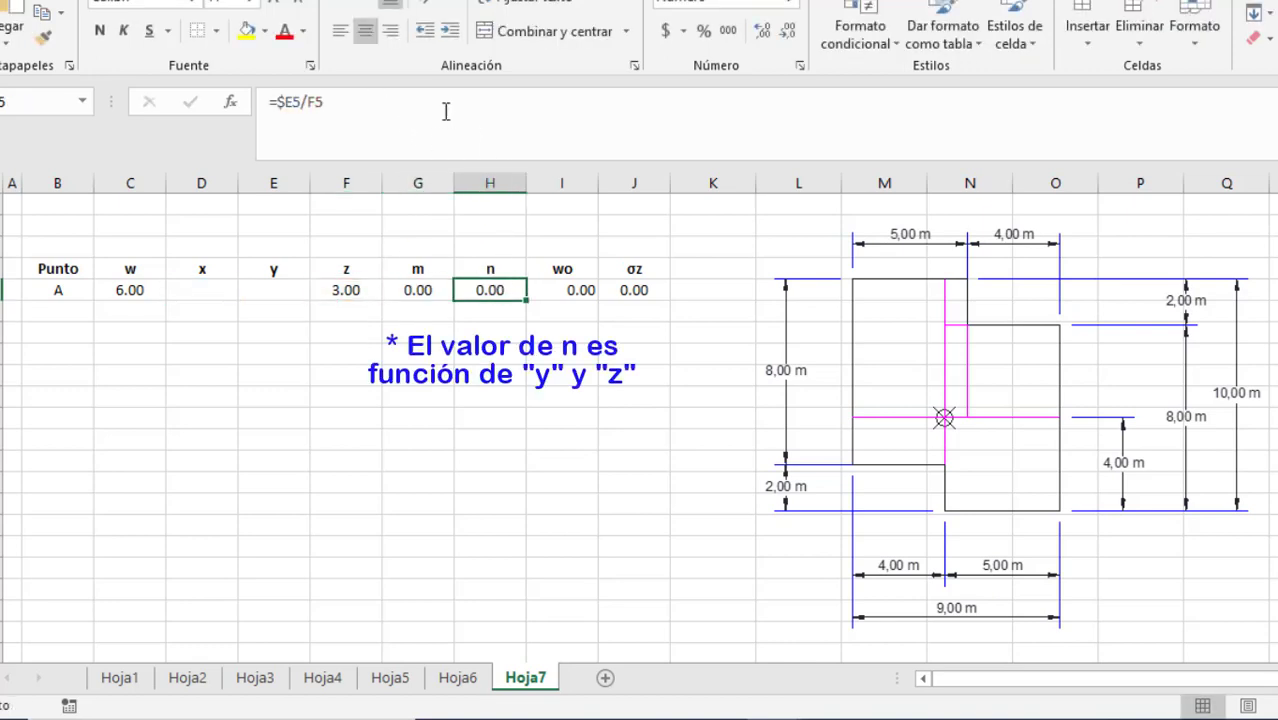
pyautogui.click(439, 104)
# Review the wo cell of point A, and on Hoja1 the wo equation and the formula in the influence table's first cell.
pyautogui.click(535, 292)
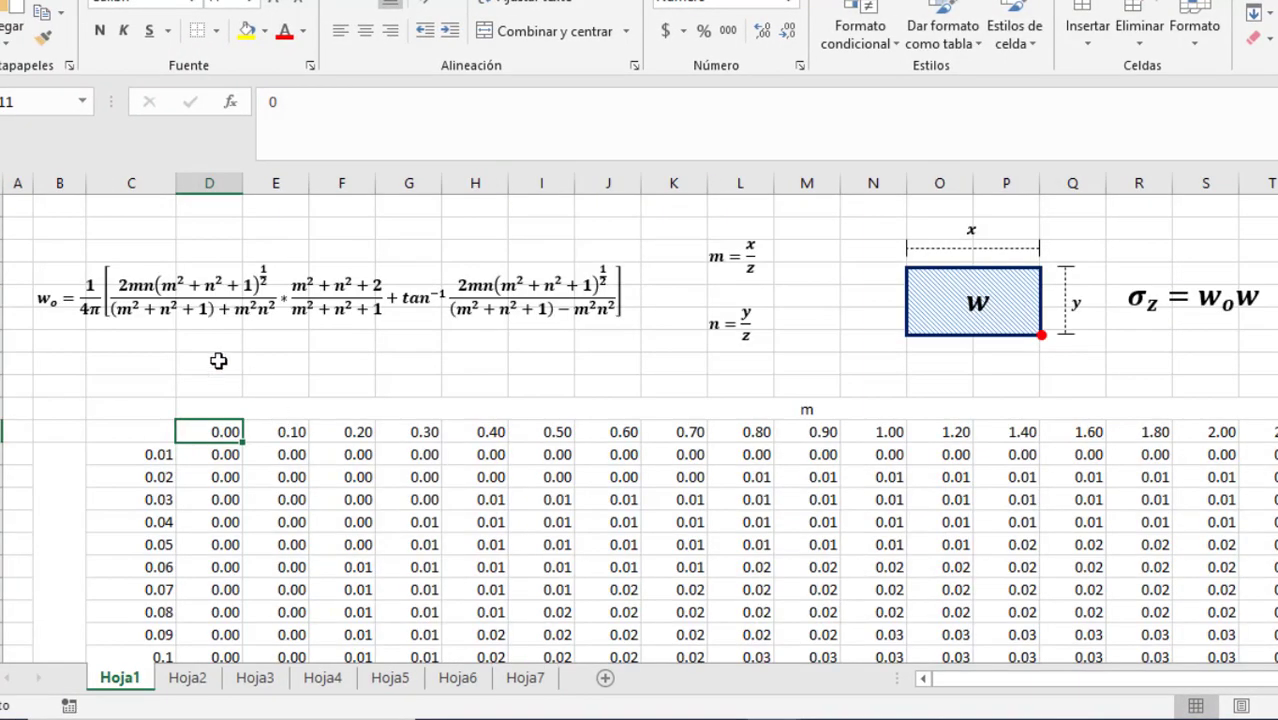
pyautogui.click(62, 338)
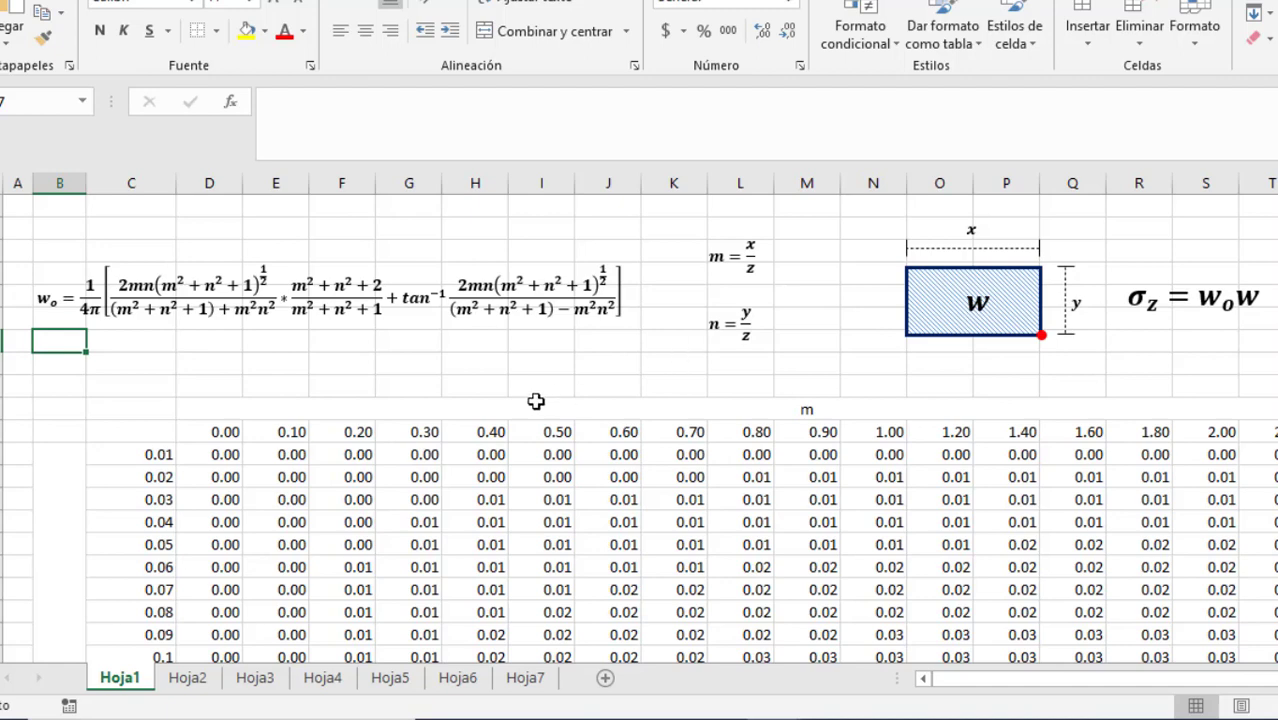
pyautogui.click(230, 456)
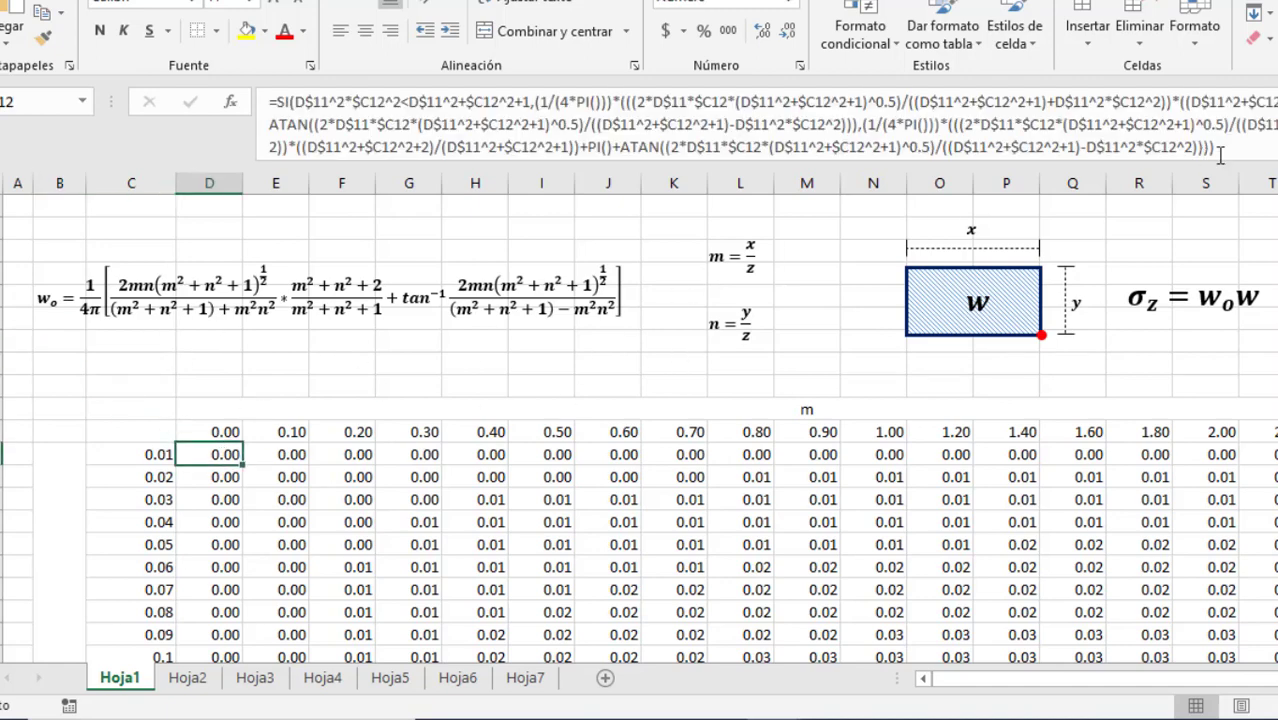
pyautogui.press('F2')
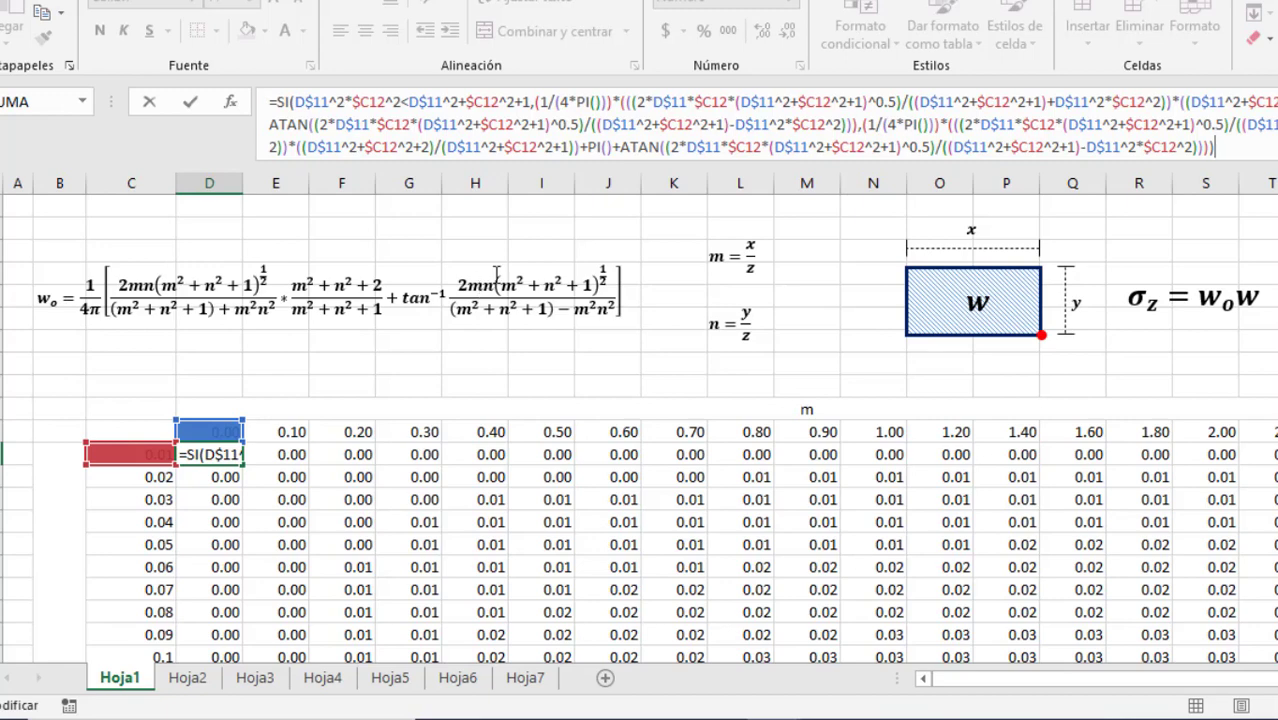
pyautogui.hotkey('ctrl', 'Return')
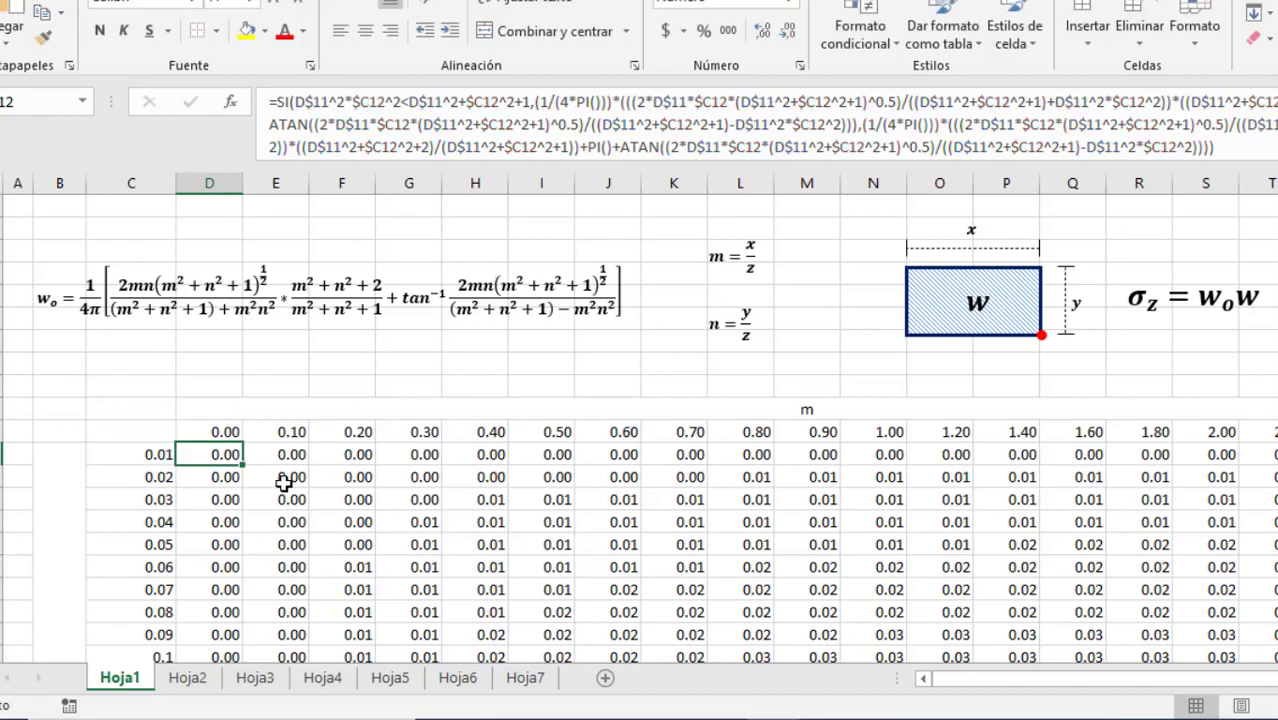
# Return to sheet Hoja7, switch to the AutoCAD drawing and clear the selection of the dimensioned loaded area.
pyautogui.click(527, 679)
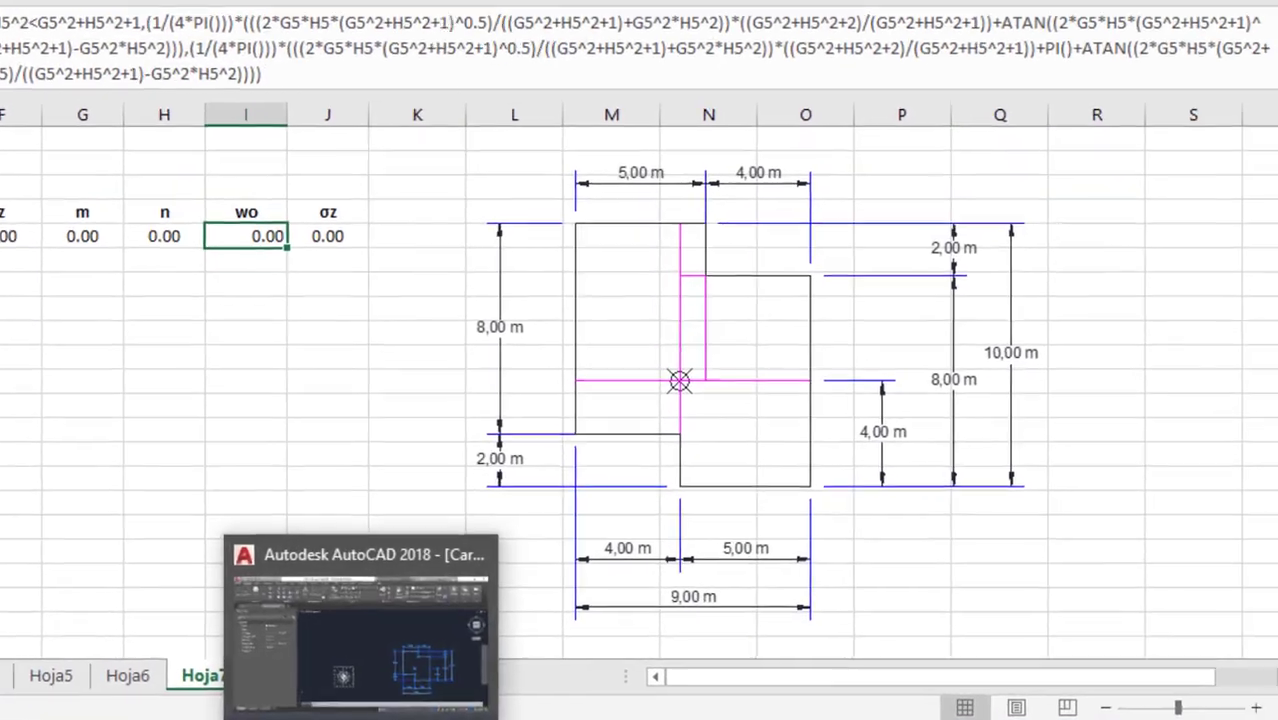
pyautogui.click(481, 719)
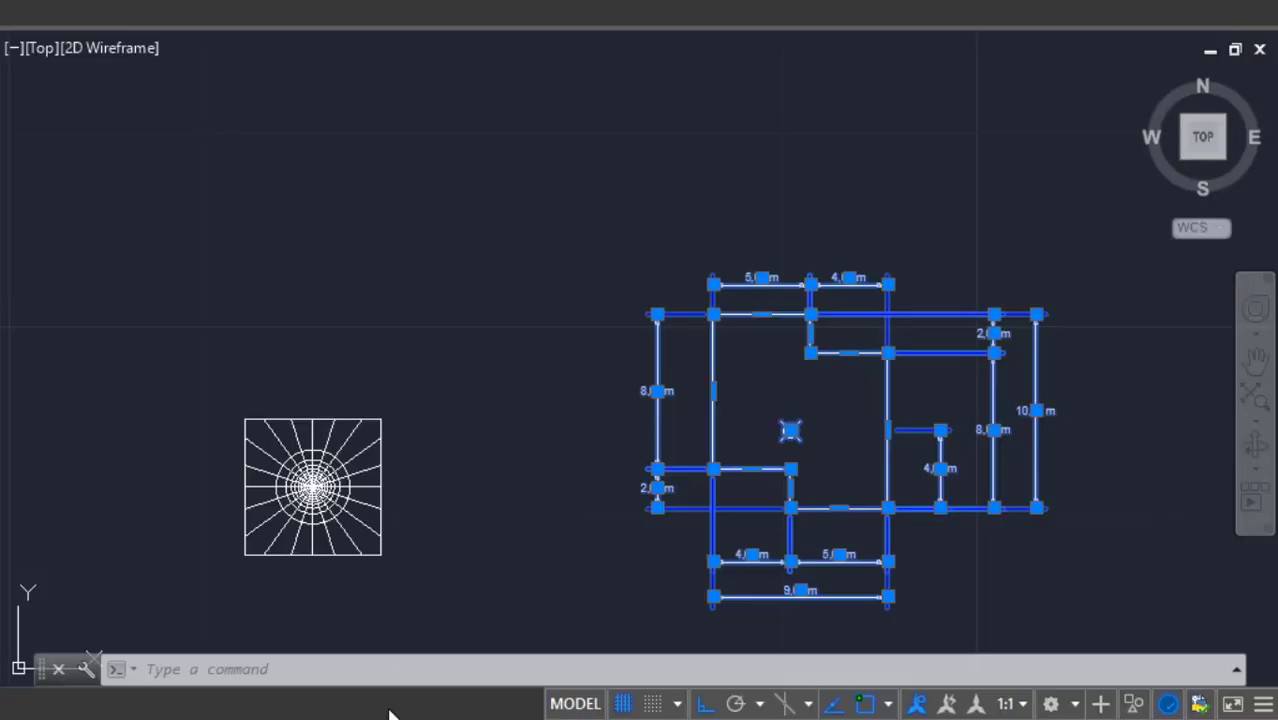
pyautogui.press('Escape')
# Copy the whole Newmark chart straight upward, about 17 m above the original.
pyautogui.scroll(2, 238, 467)
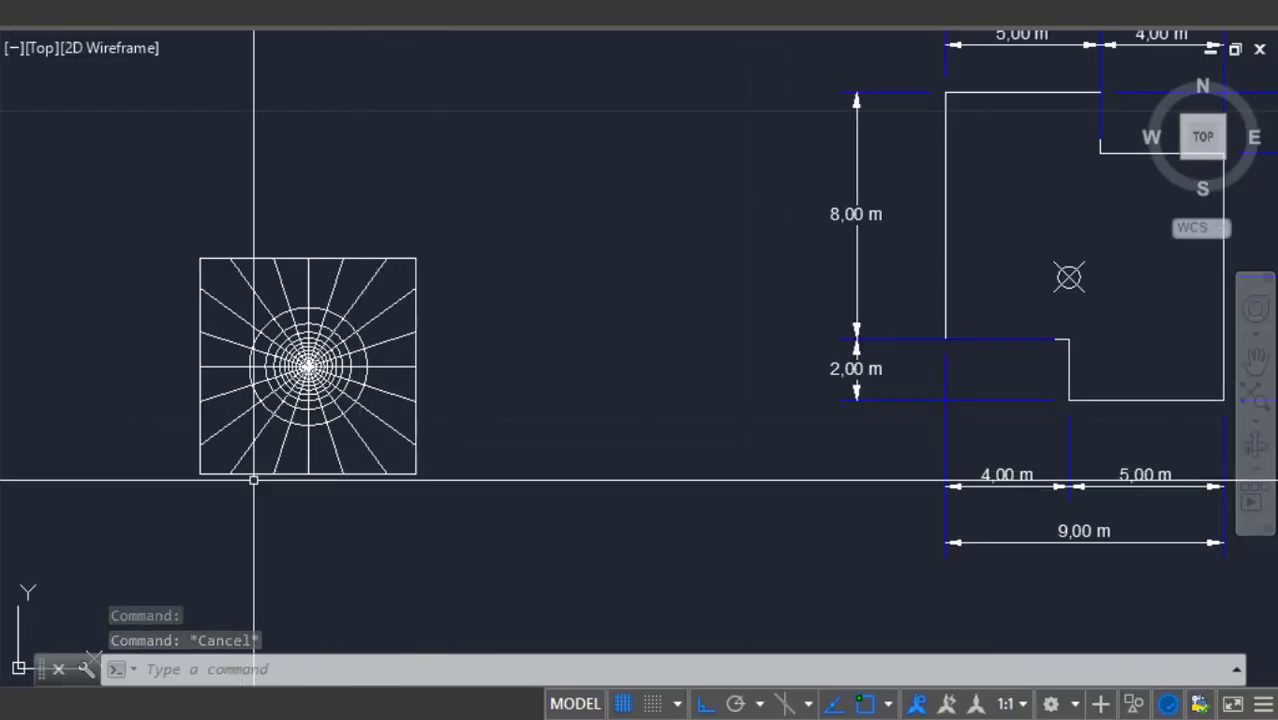
pyautogui.click(442, 556)
pyautogui.click(114, 228)
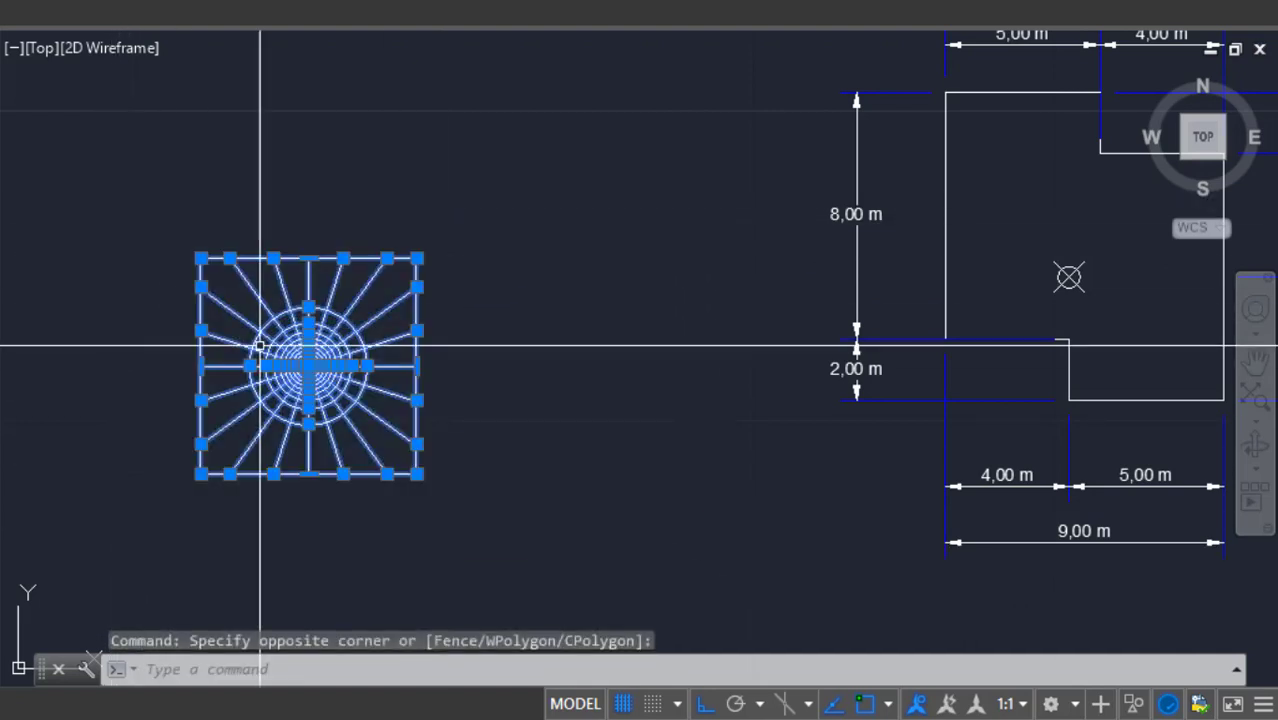
pyautogui.write('co')
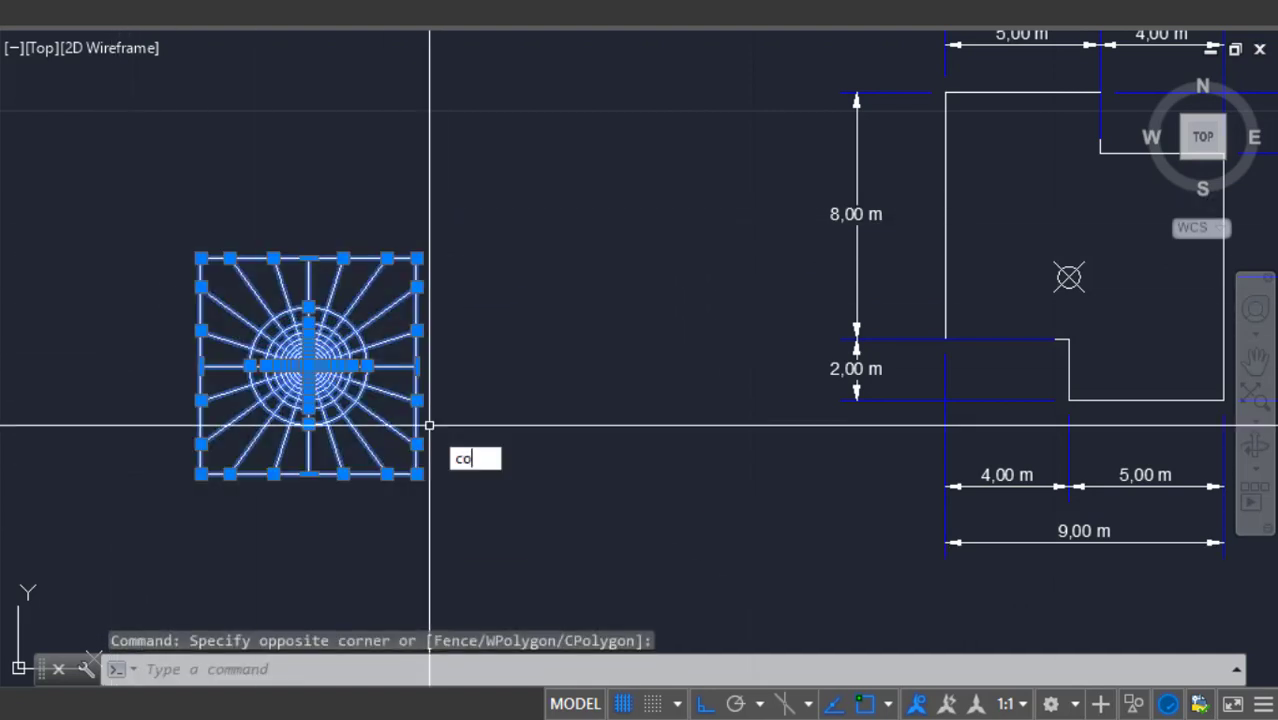
pyautogui.press('Return')
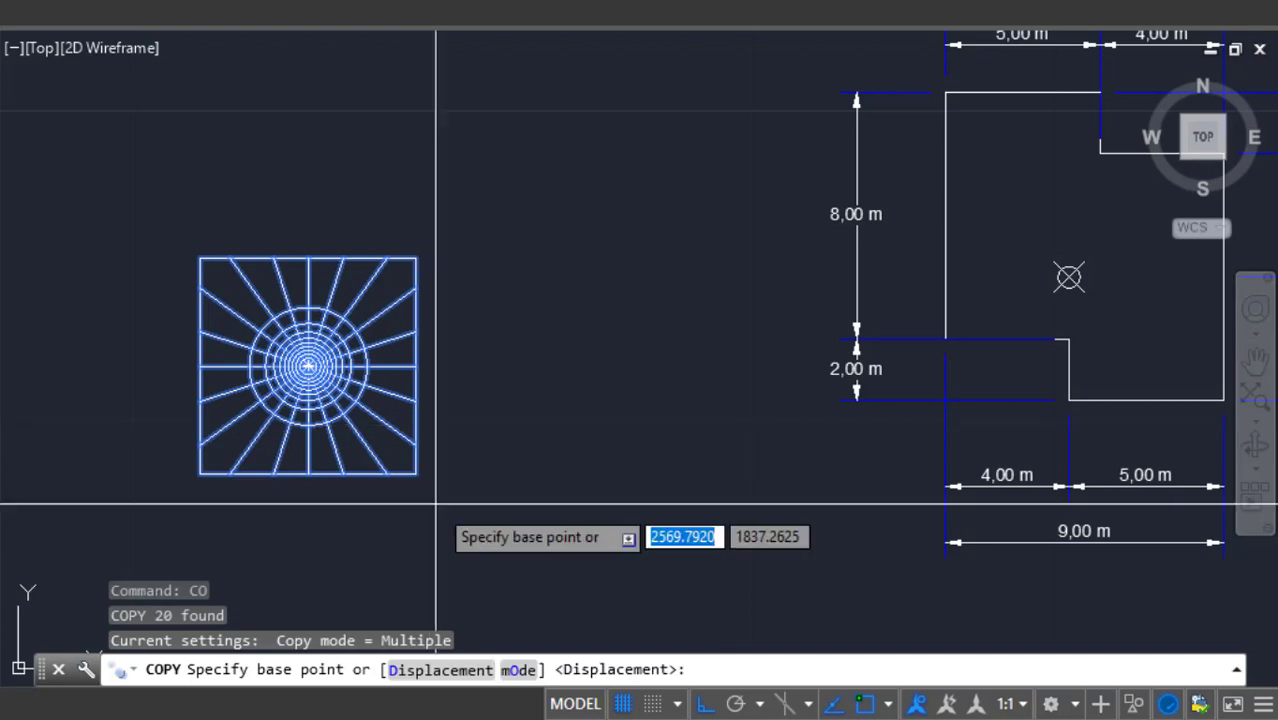
pyautogui.click(306, 555)
pyautogui.scroll(-6, 531, 592)
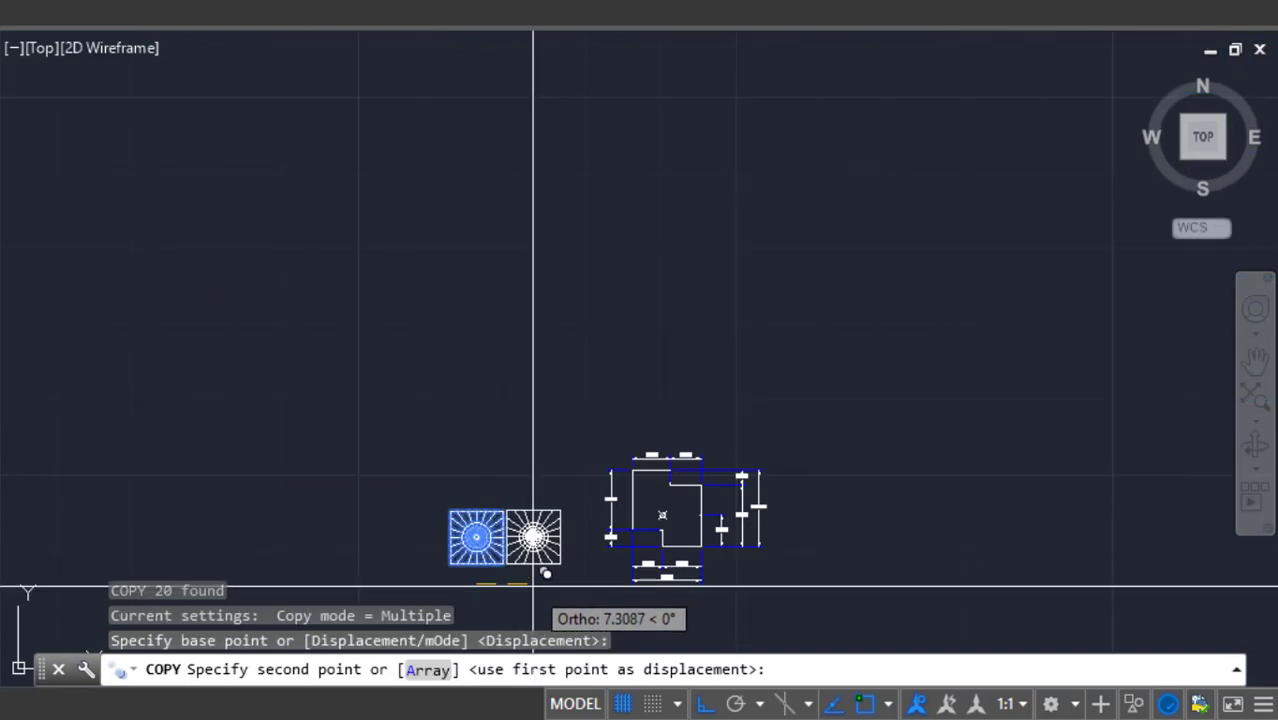
pyautogui.click(481, 453)
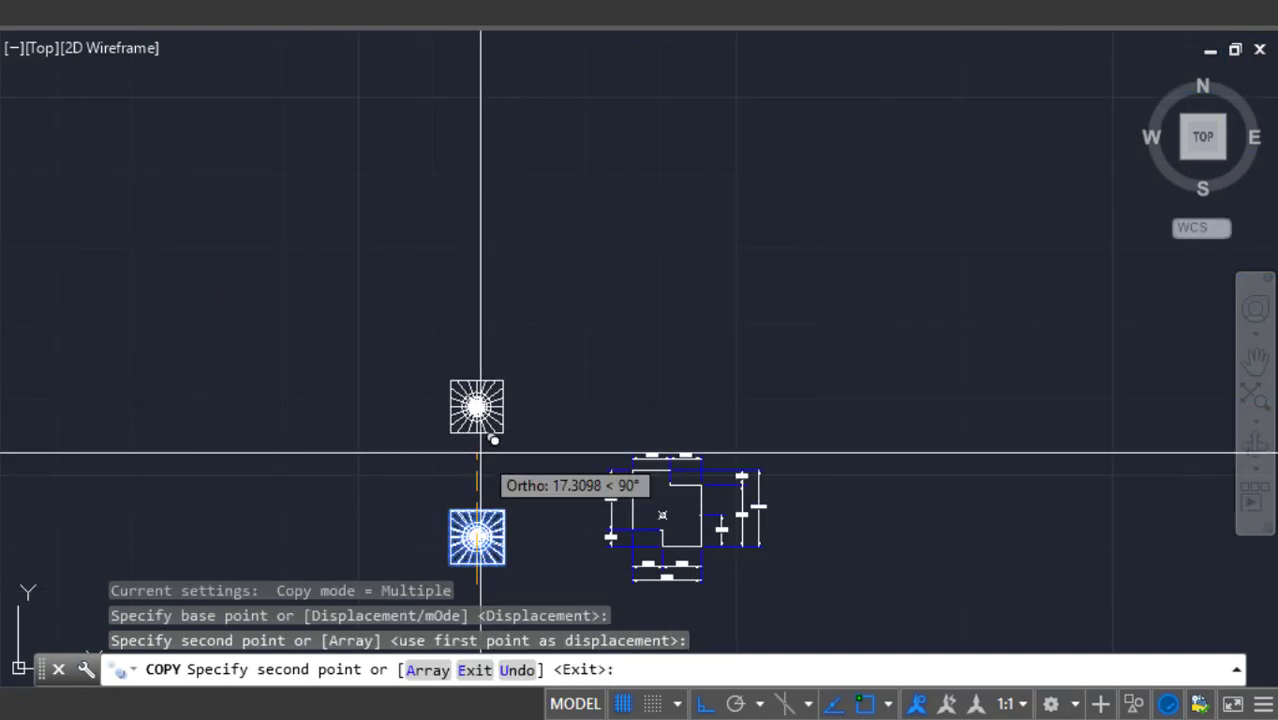
pyautogui.press('Escape')
# Scale the copied Newmark chart by a factor of 3 from its lower-left corner.
pyautogui.scroll(4, 495, 460)
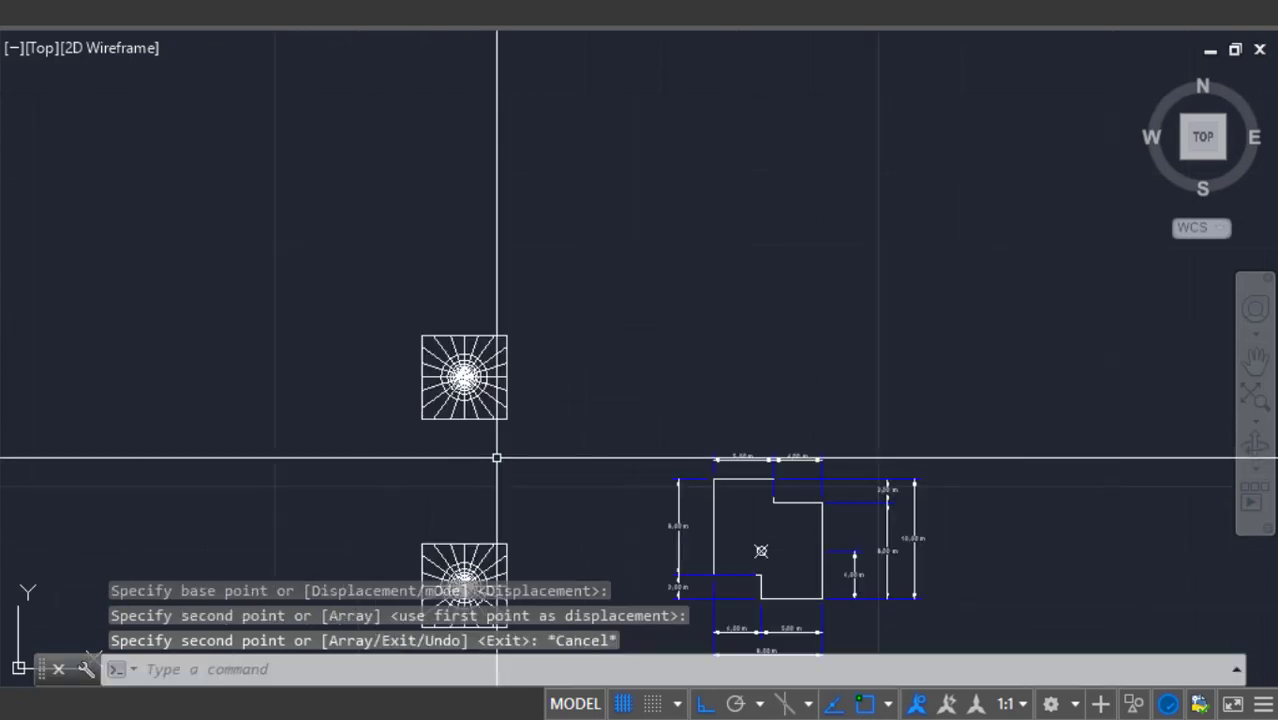
pyautogui.click(547, 443)
pyautogui.click(314, 237)
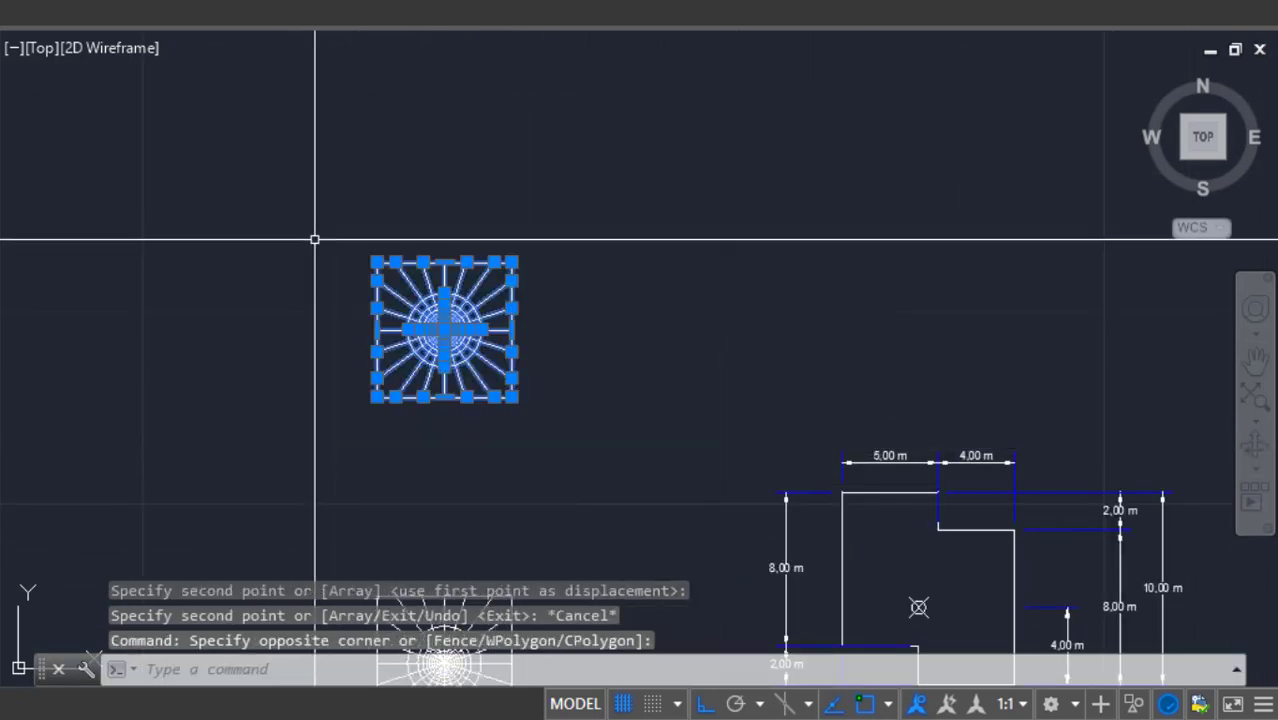
pyautogui.write('sc')
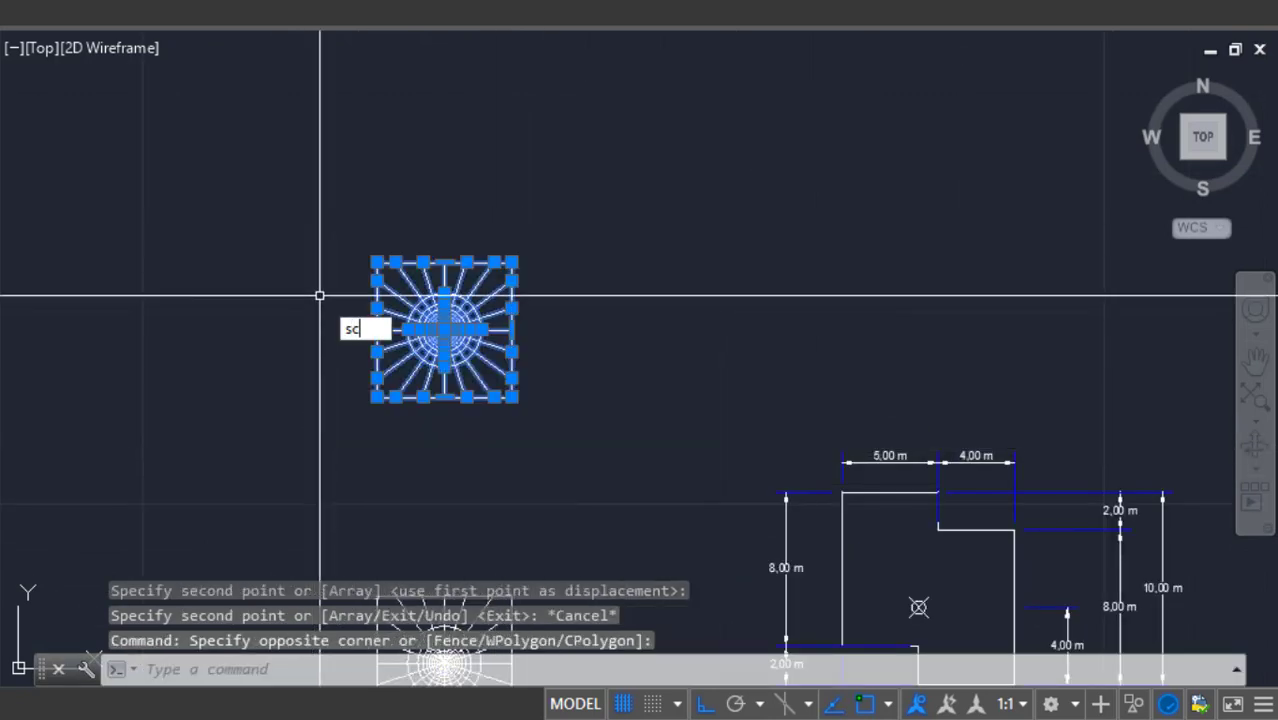
pyautogui.press('Return')
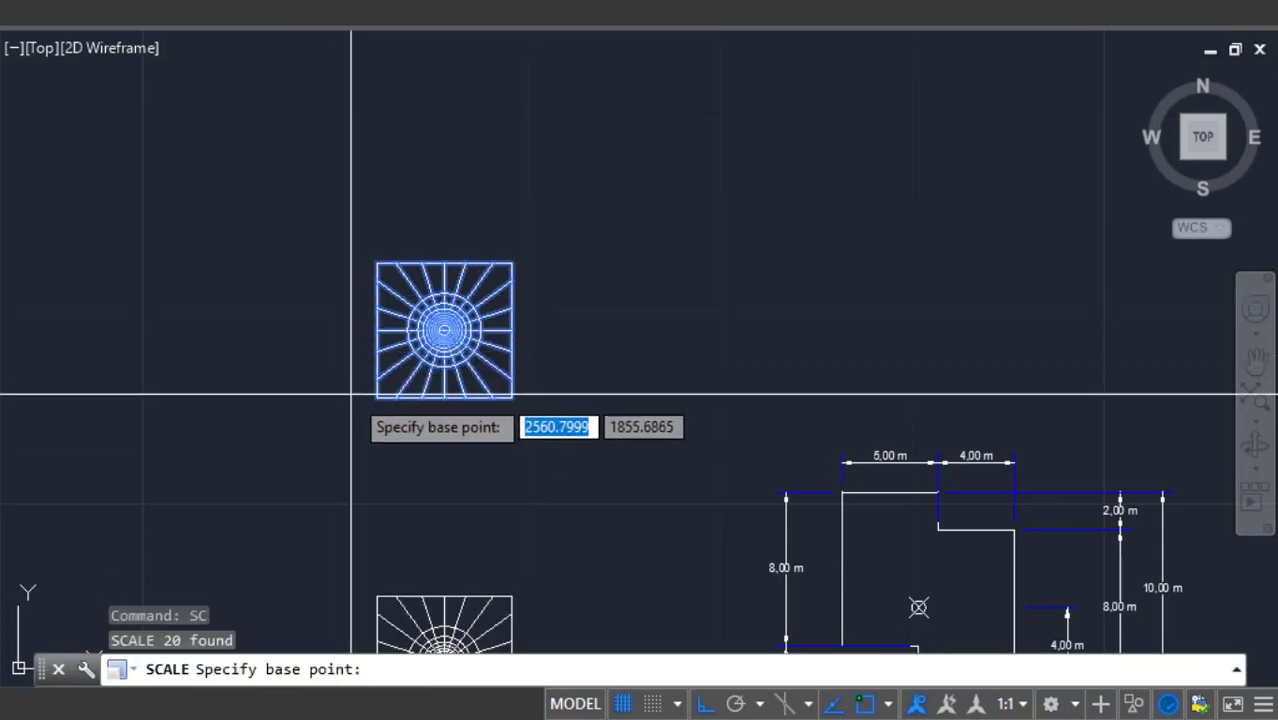
pyautogui.click(377, 397)
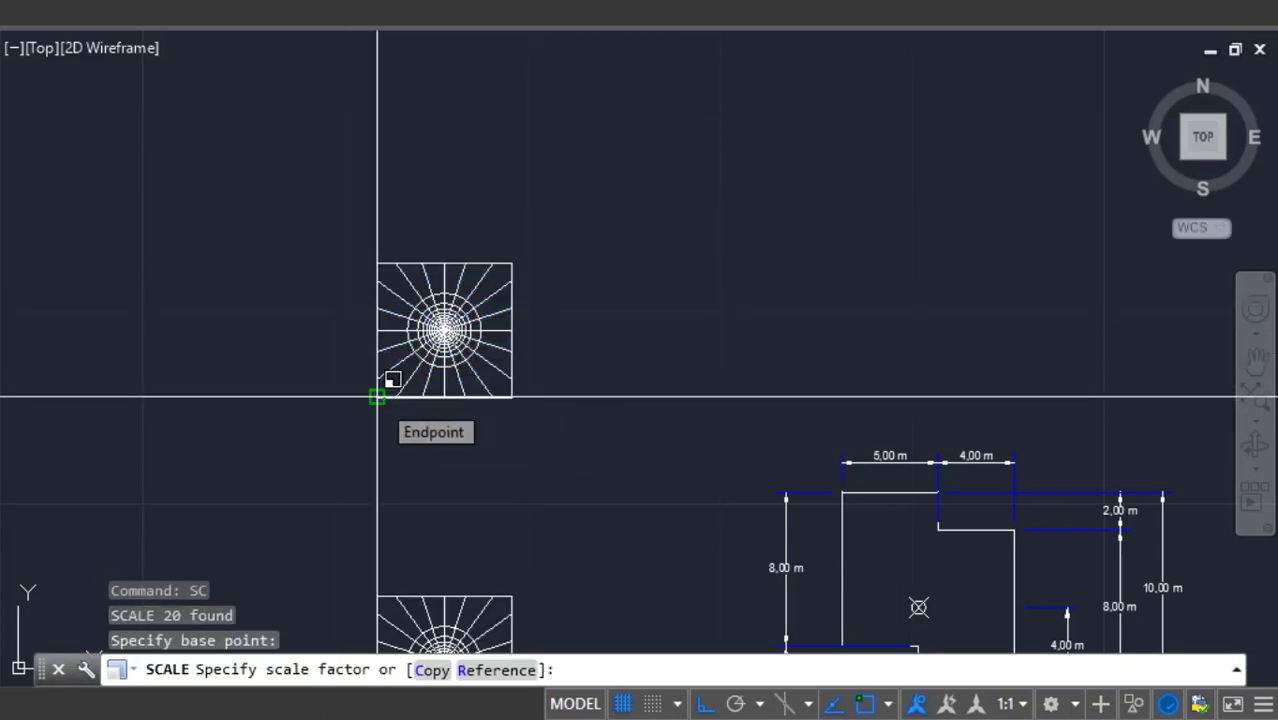
pyautogui.write('3')
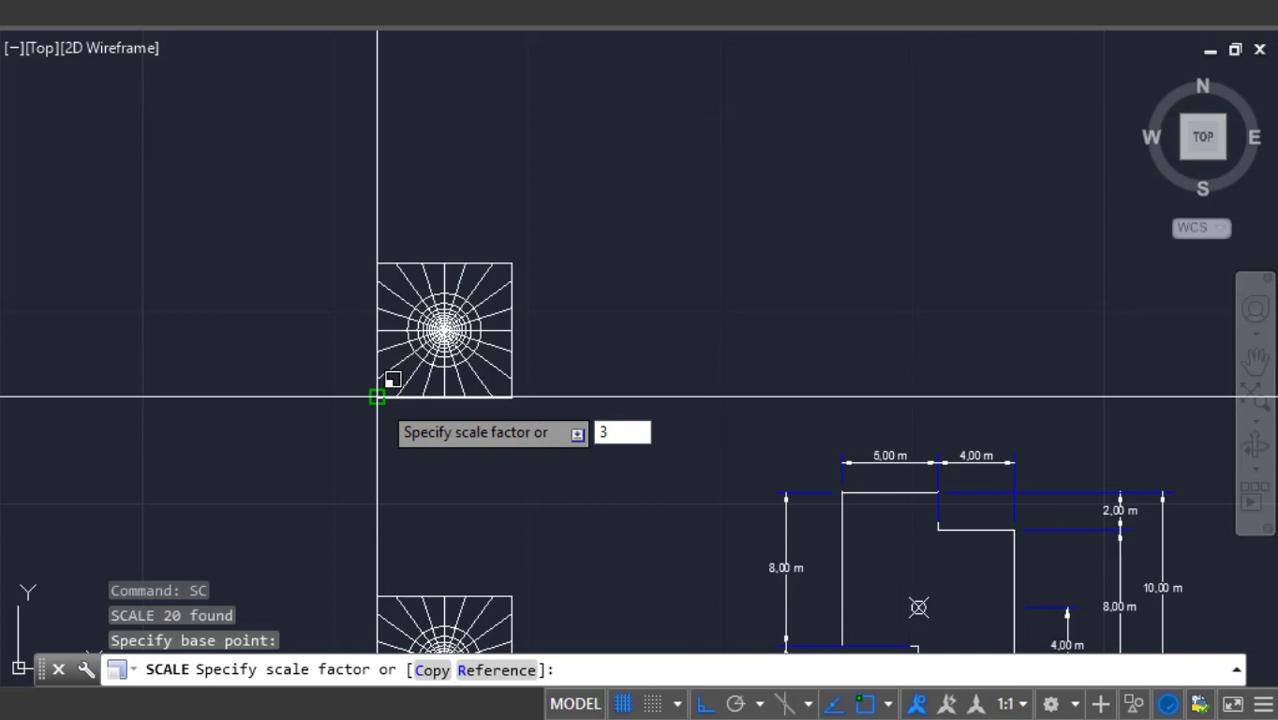
pyautogui.press('Return')
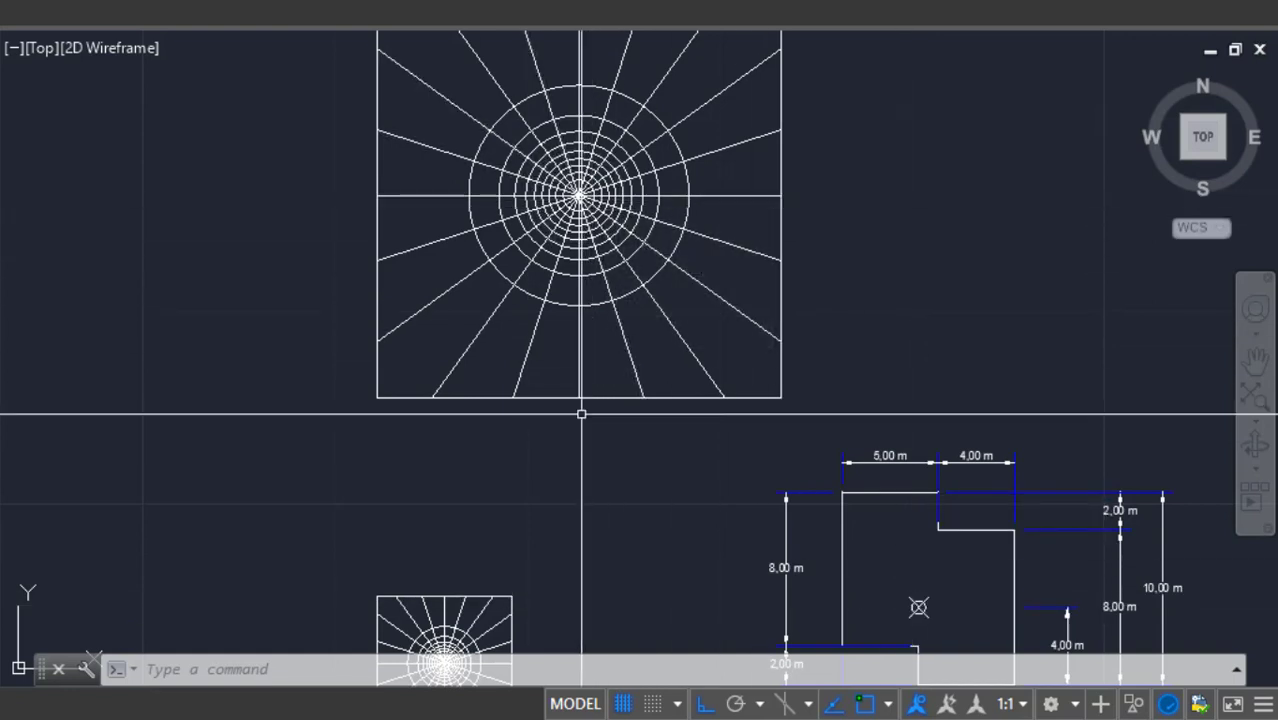
# Copy the loaded area's outline from the centre of its point marker to the centre of the enlarged Newmark chart.
pyautogui.click(842, 557)
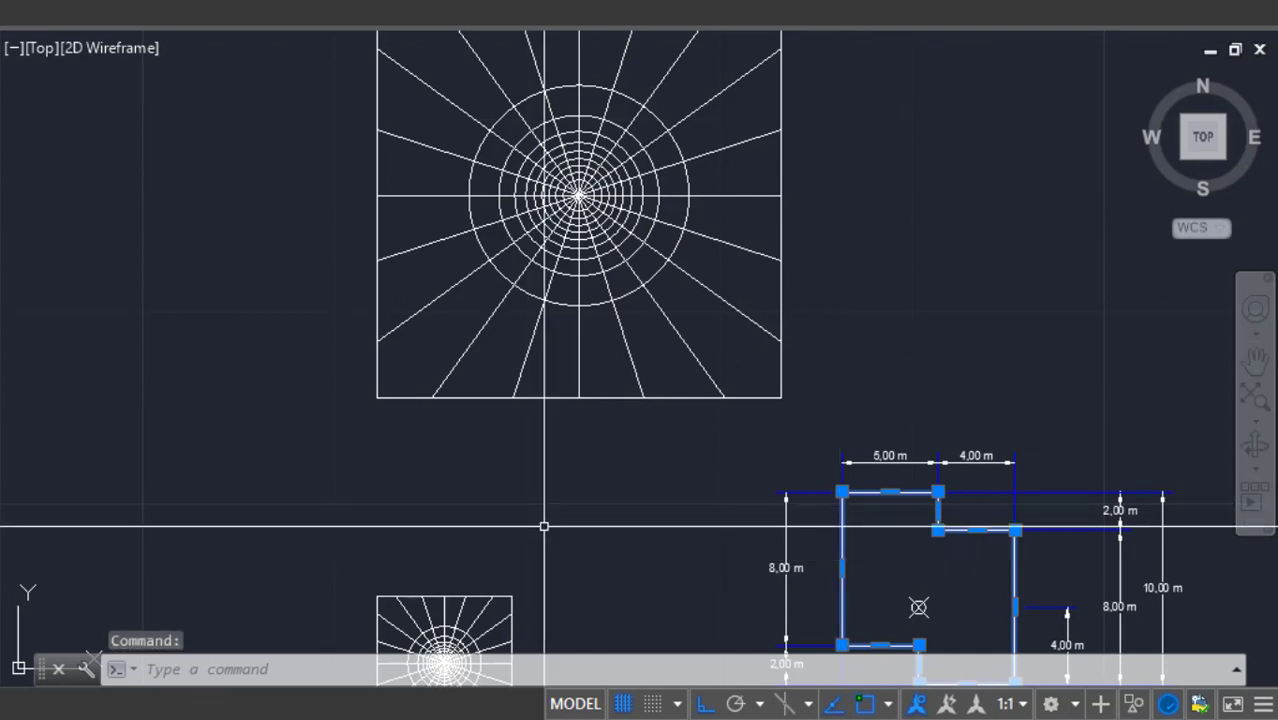
pyautogui.write('co')
pyautogui.press('Return')
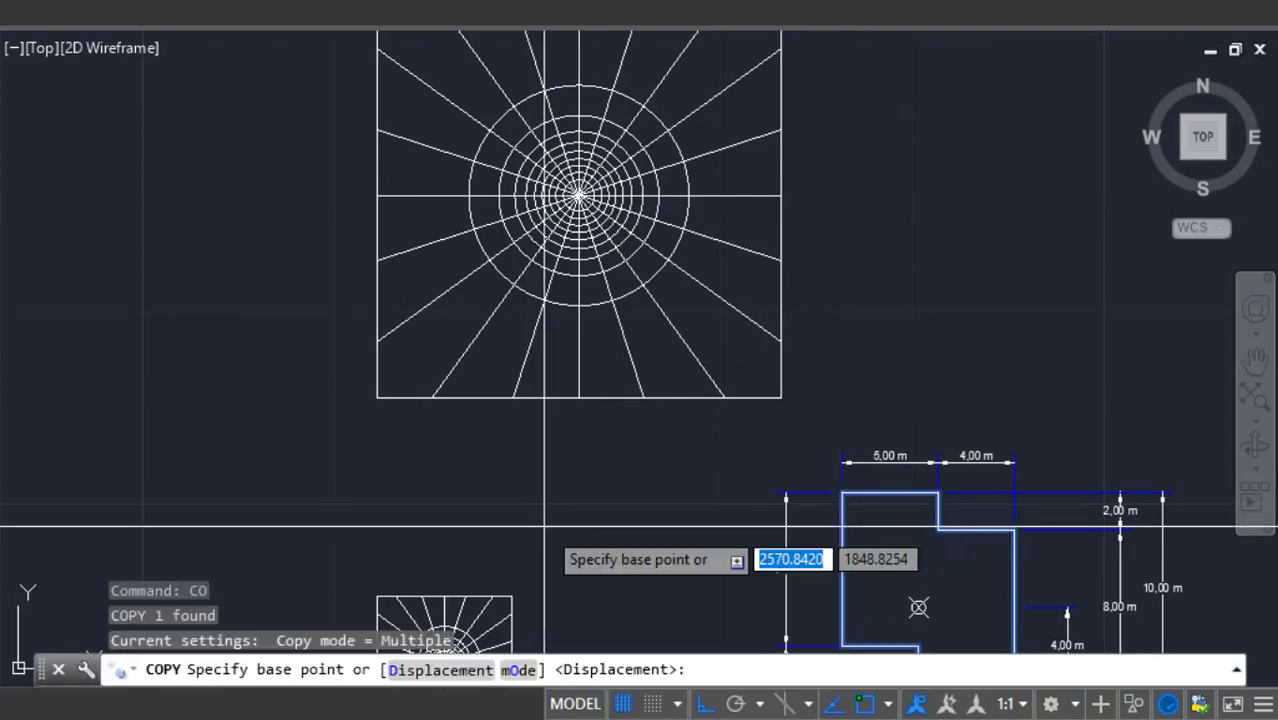
pyautogui.scroll(5, 948, 610)
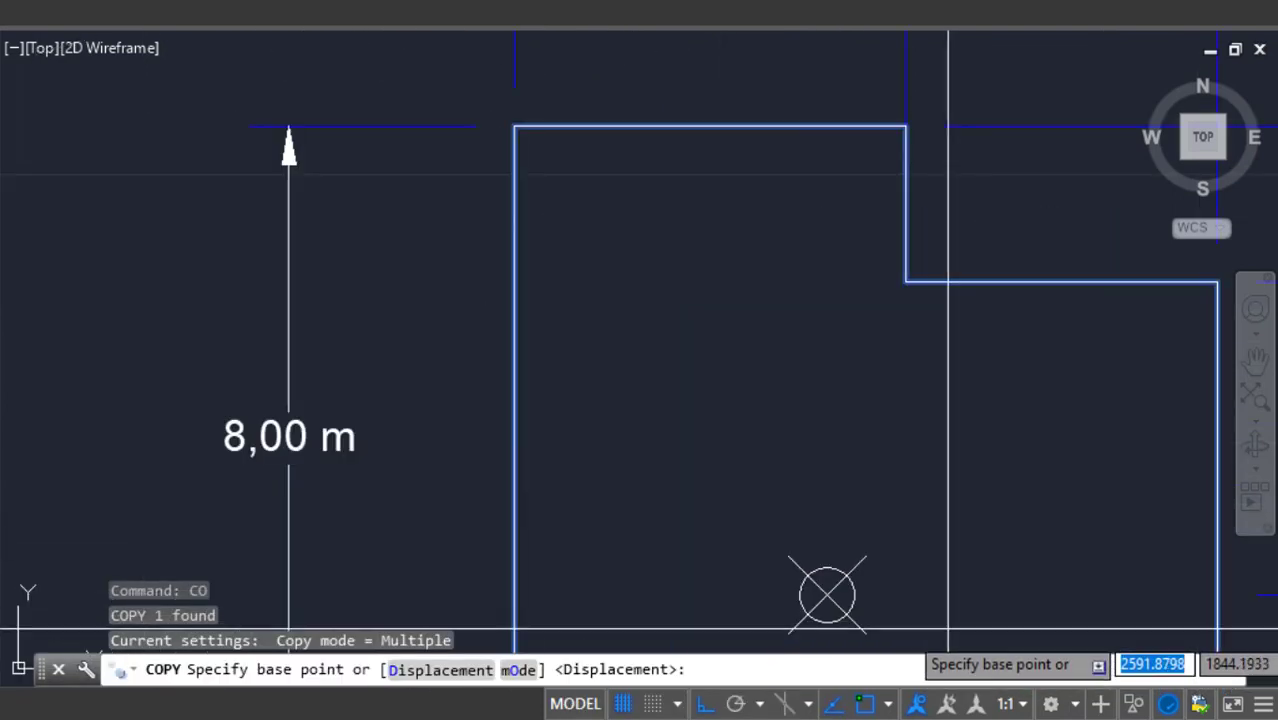
pyautogui.click(828, 596)
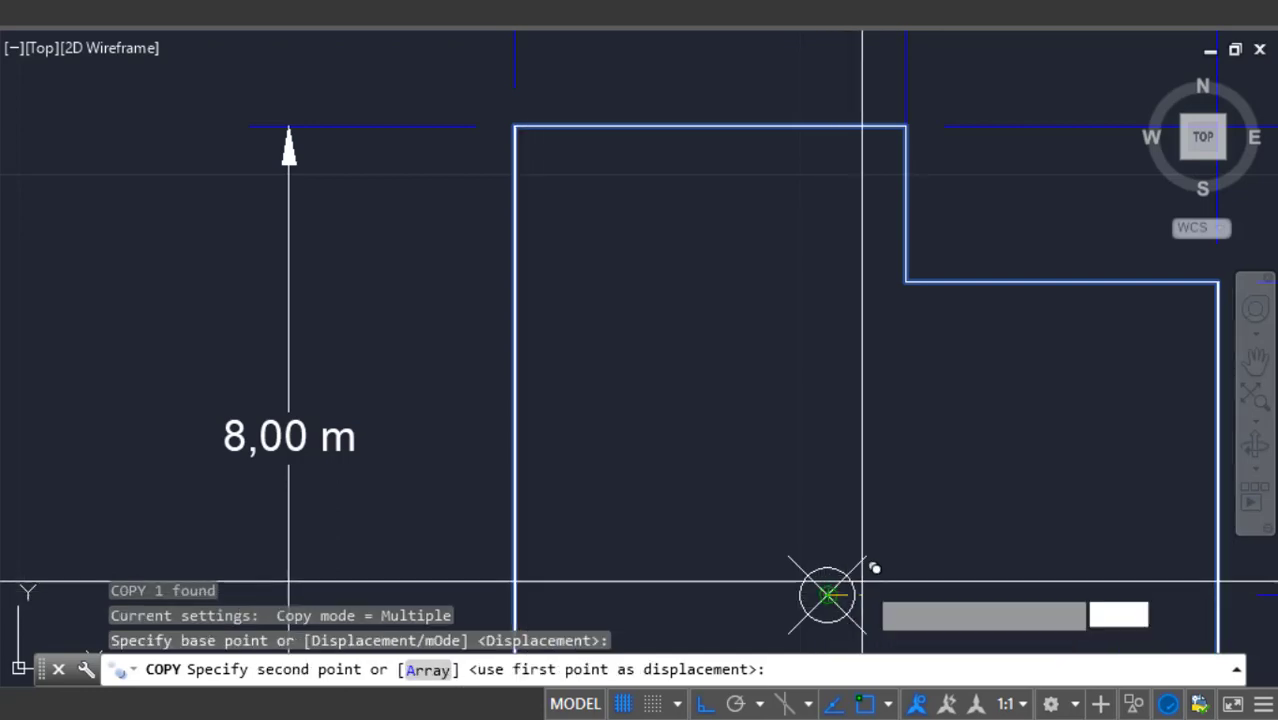
pyautogui.scroll(-5, 790, 500)
pyautogui.scroll(6, 650, 328)
pyautogui.scroll(3, 641, 321)
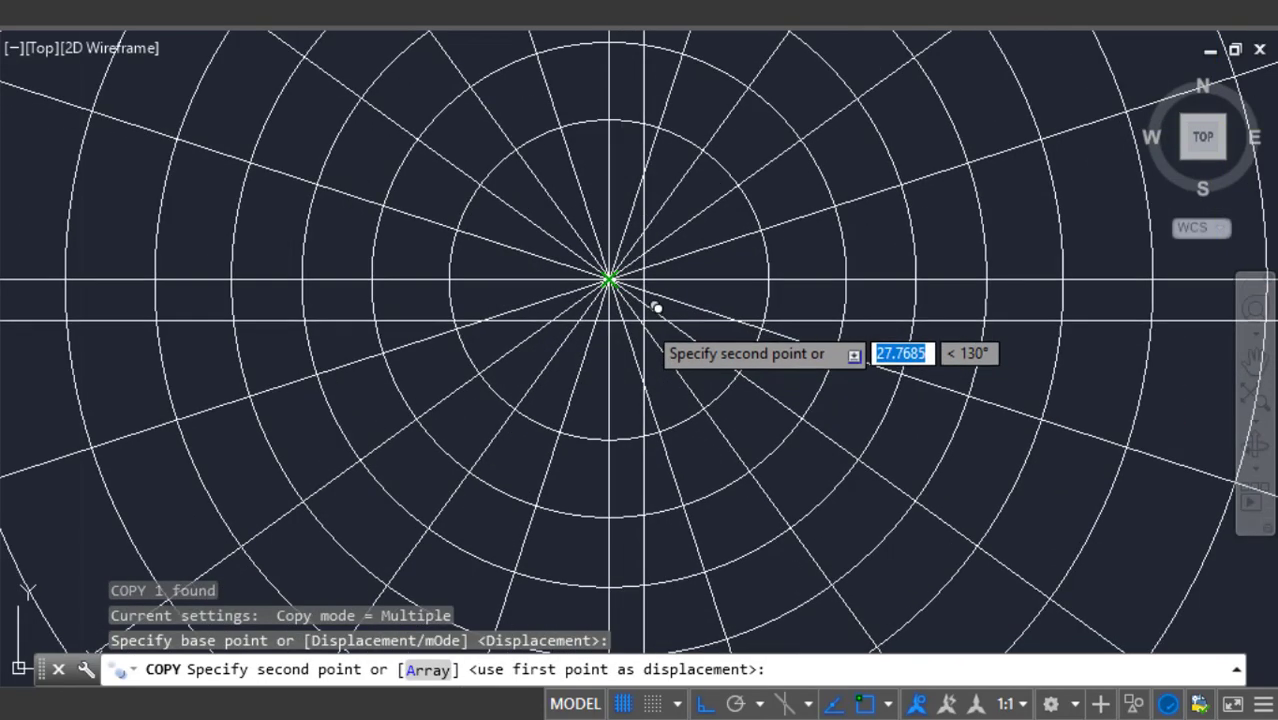
pyautogui.click(609, 281)
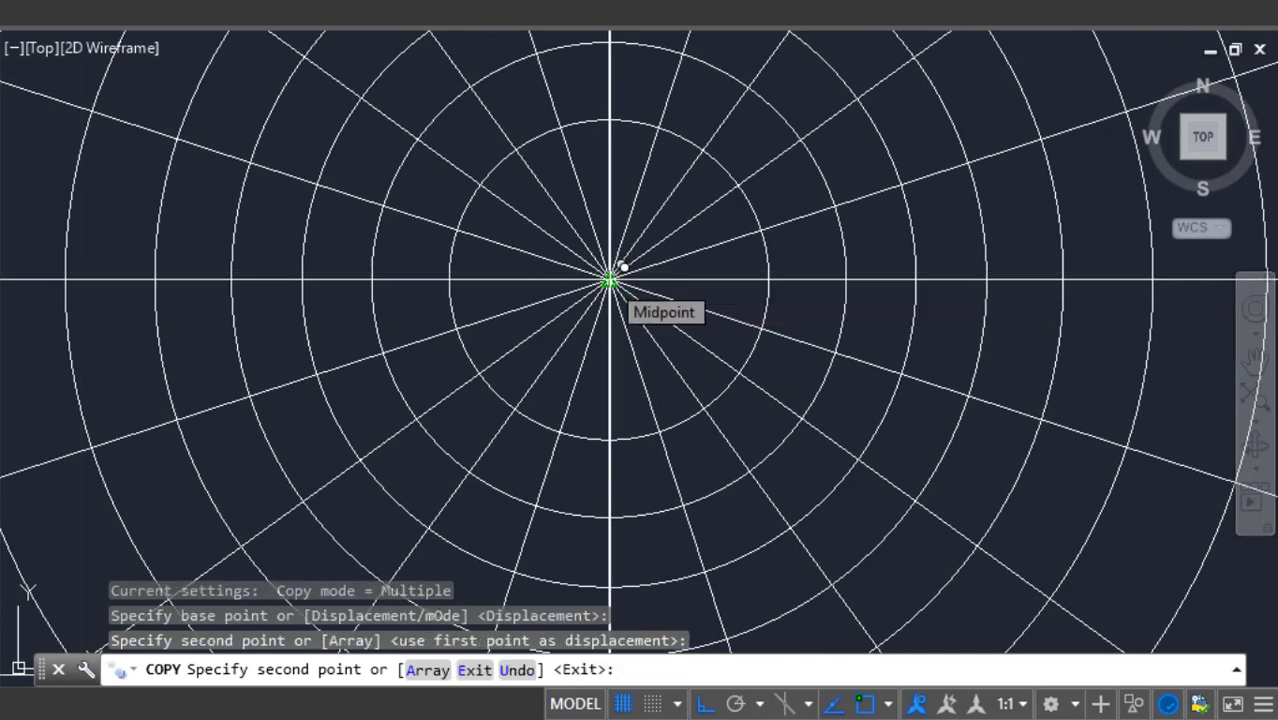
pyautogui.press('Return')
pyautogui.scroll(-5, 650, 340)
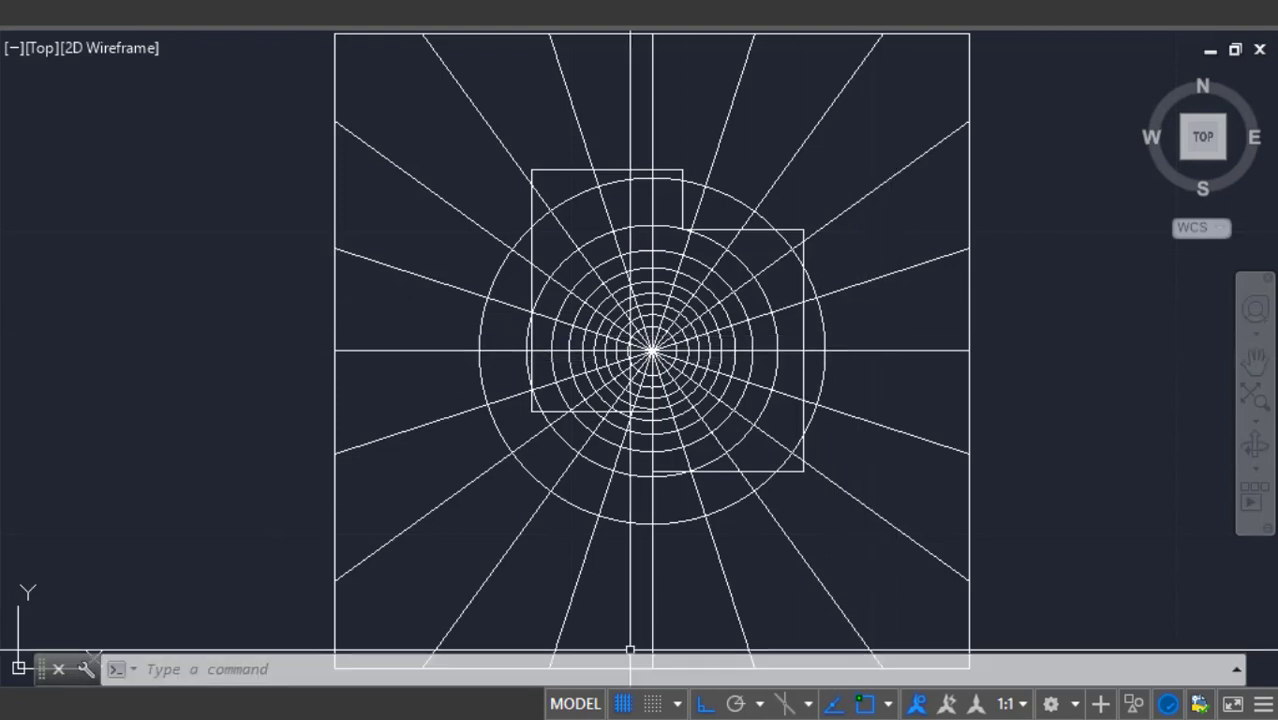
# Erase all the radial lines of the enlarged Newmark chart, keeping the circles, the square frame and the loaded area outline.
pyautogui.moveTo(461, 718)
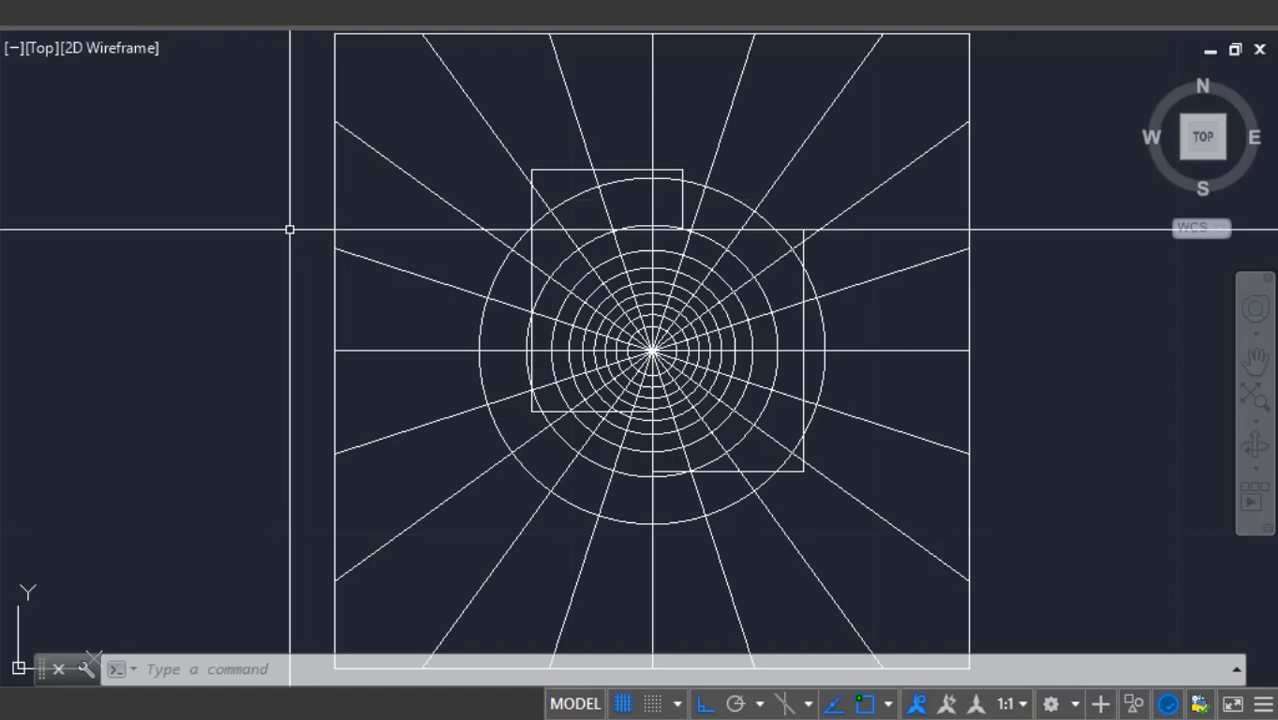
pyautogui.click(912, 128)
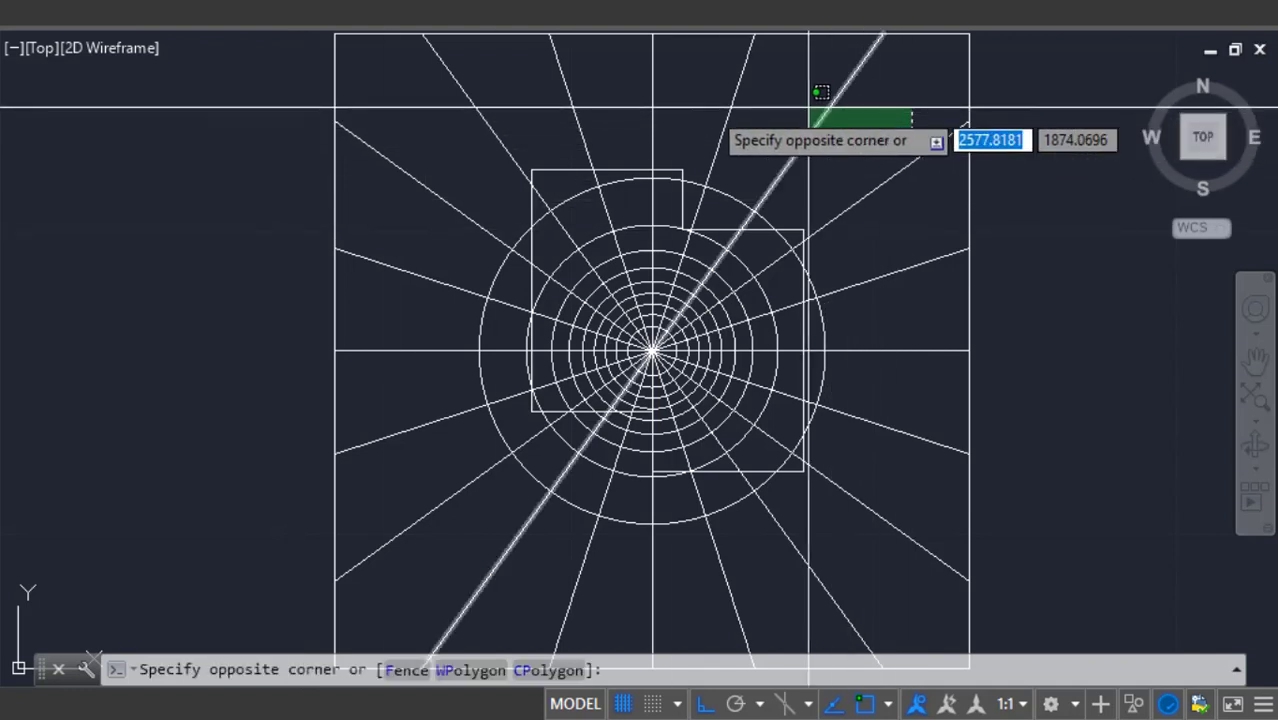
pyautogui.click(420, 84)
pyautogui.press('Delete')
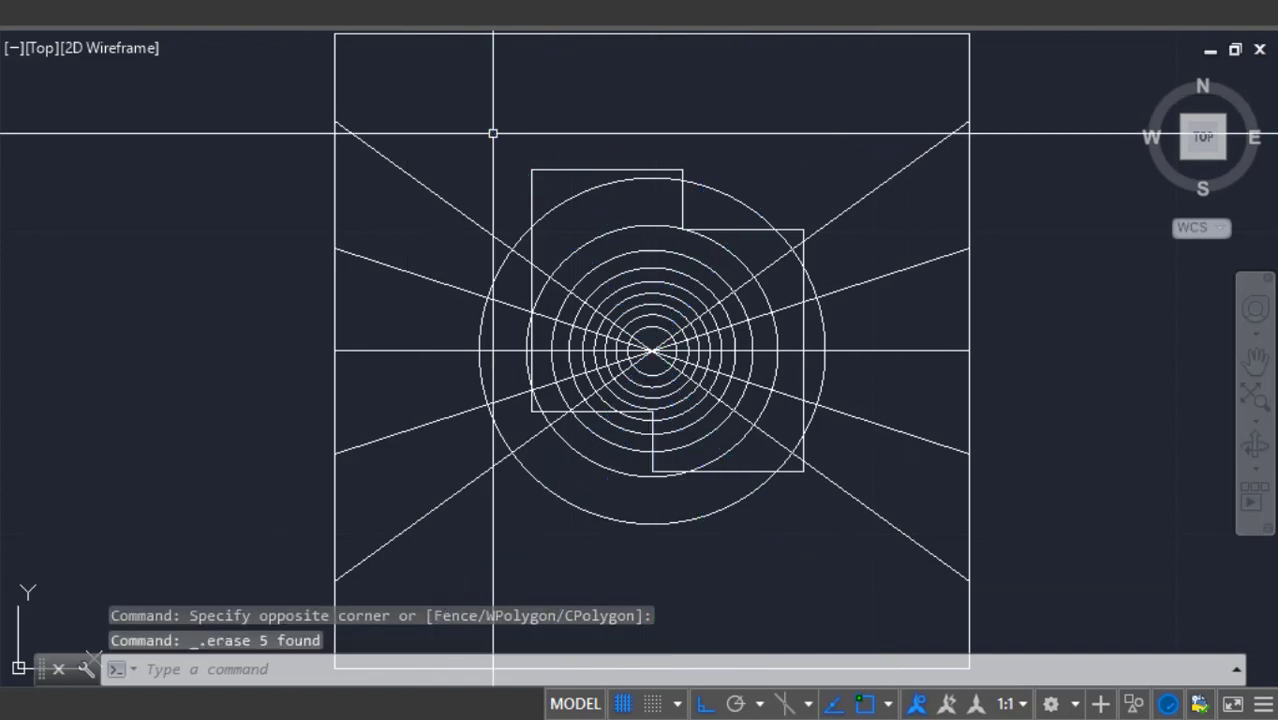
pyautogui.click(435, 102)
pyautogui.click(377, 558)
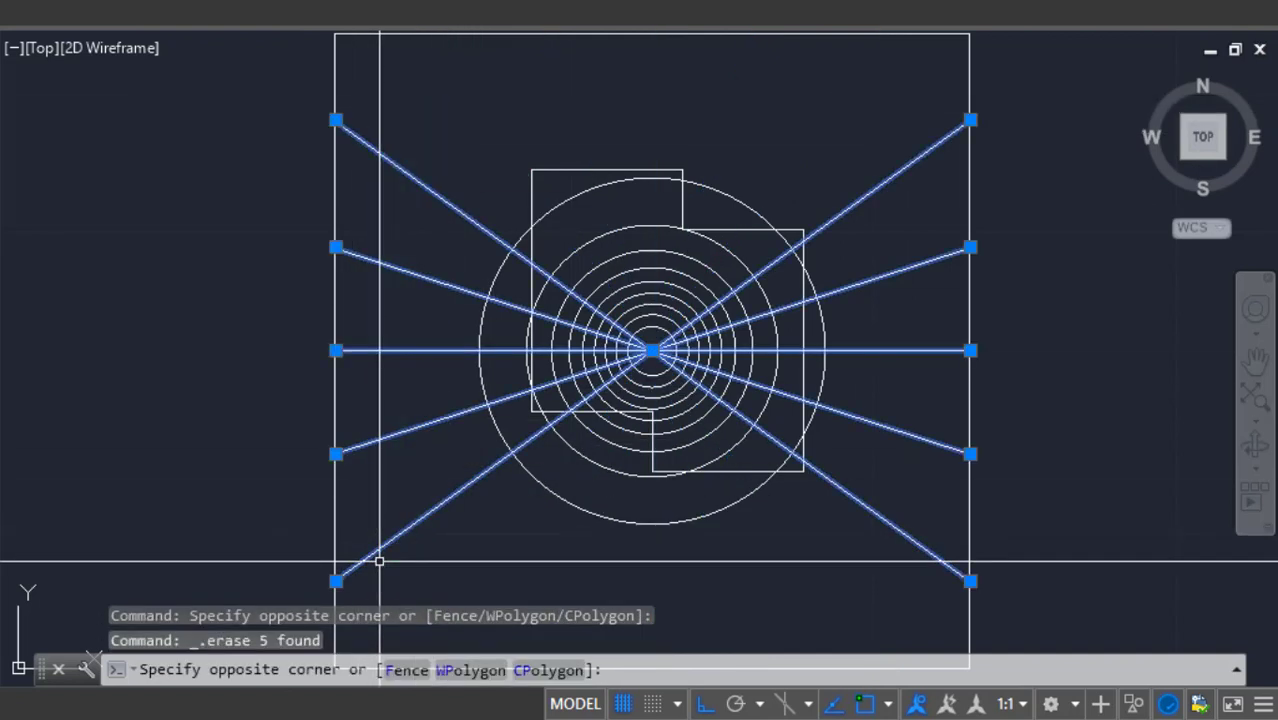
pyautogui.press('Delete')
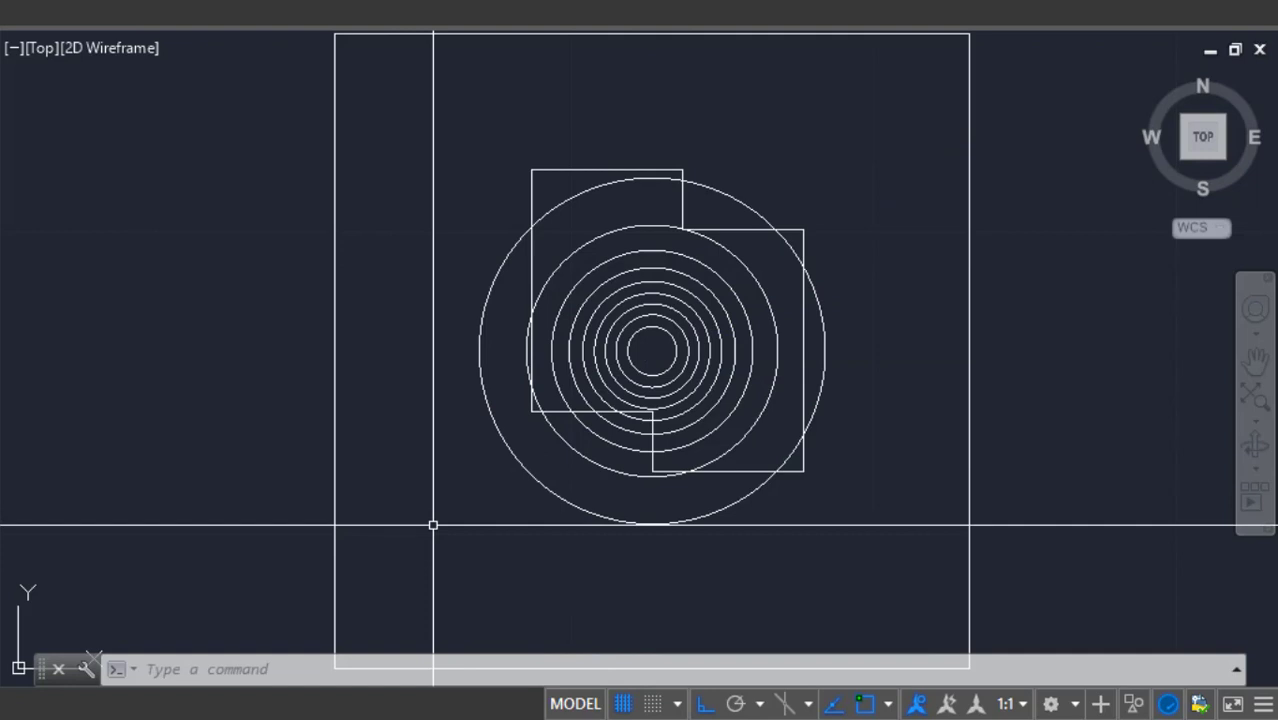
# Hatch the innermost circle of the enlarged Newmark chart.
pyautogui.write('hat')
pyautogui.press('Return')
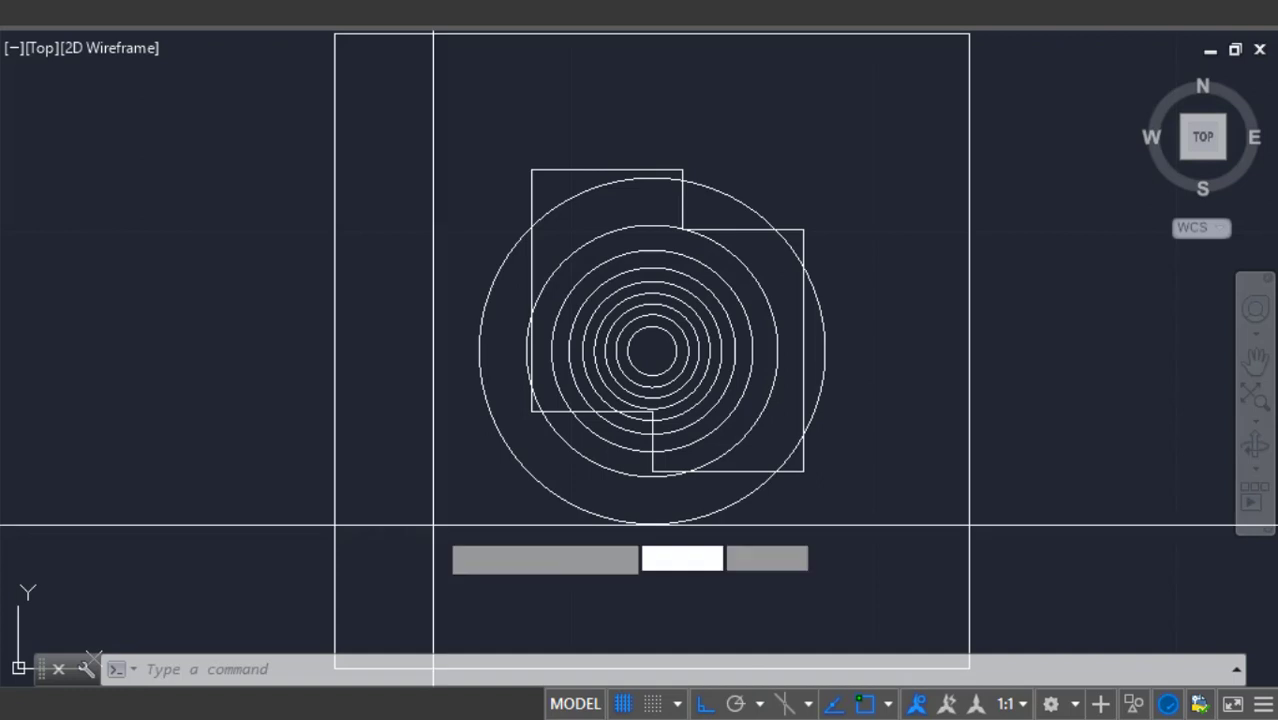
pyautogui.scroll(4, 670, 350)
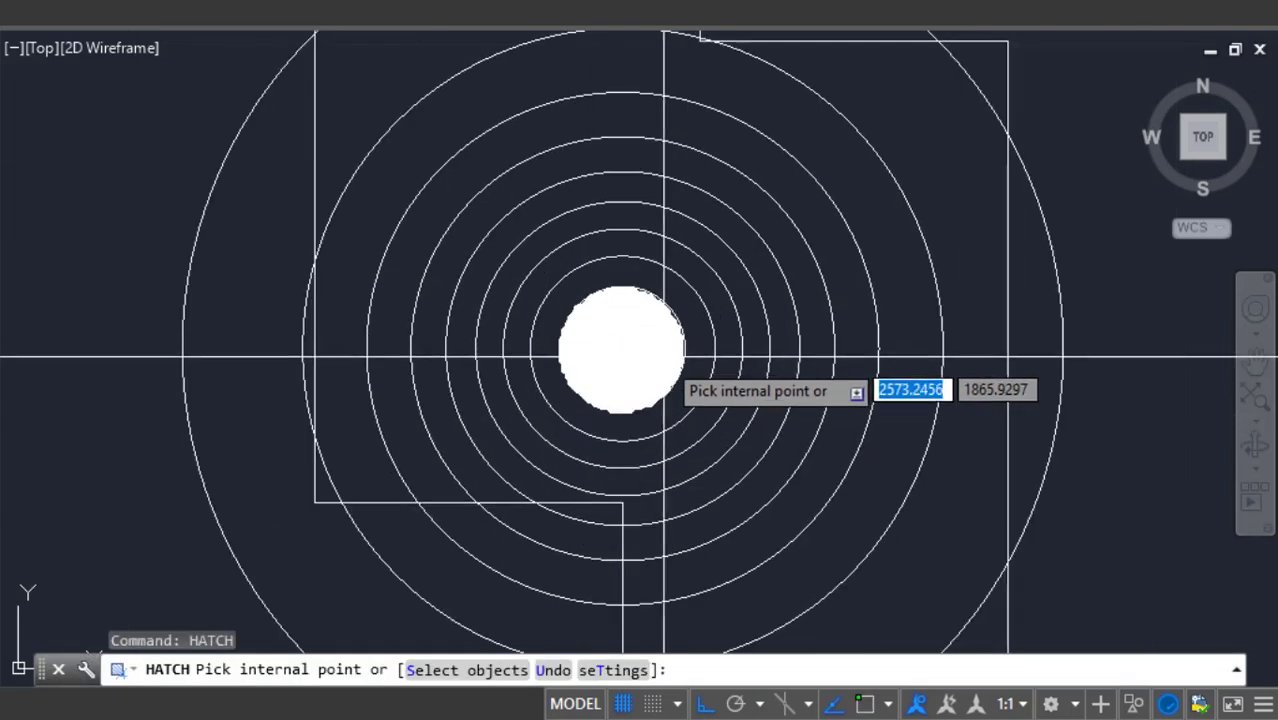
pyautogui.click(620, 355)
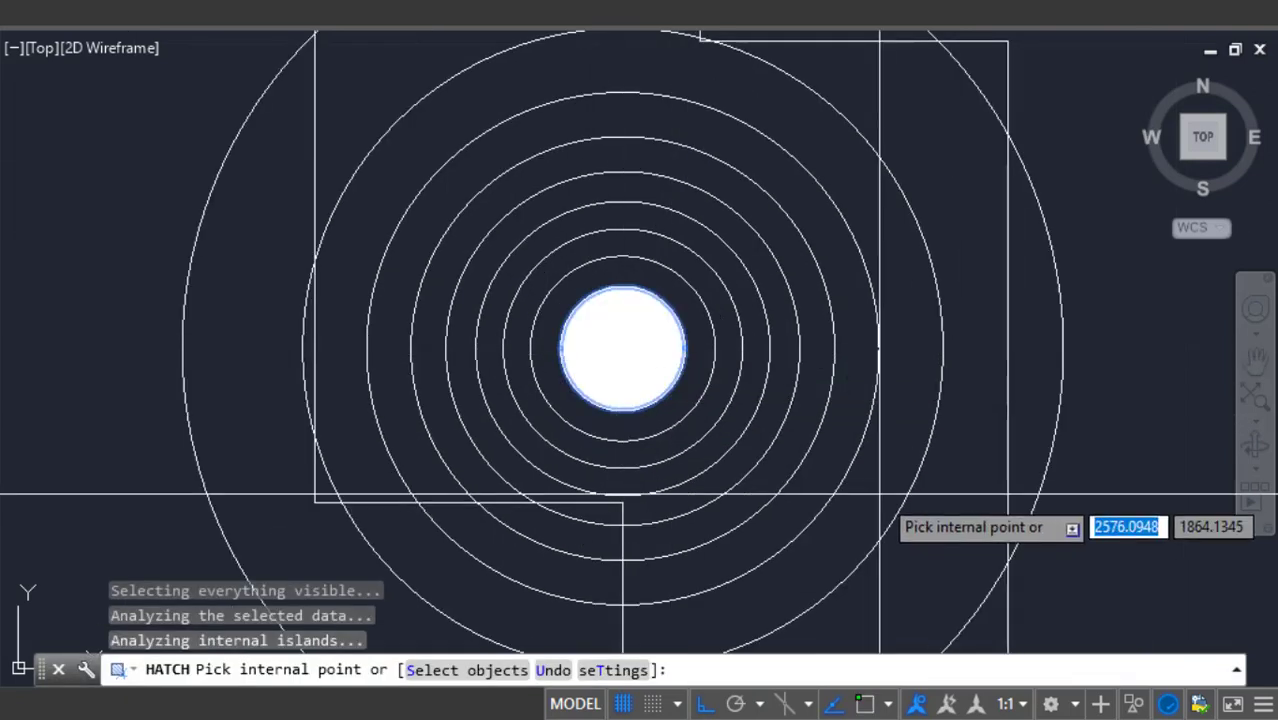
pyautogui.press('Return')
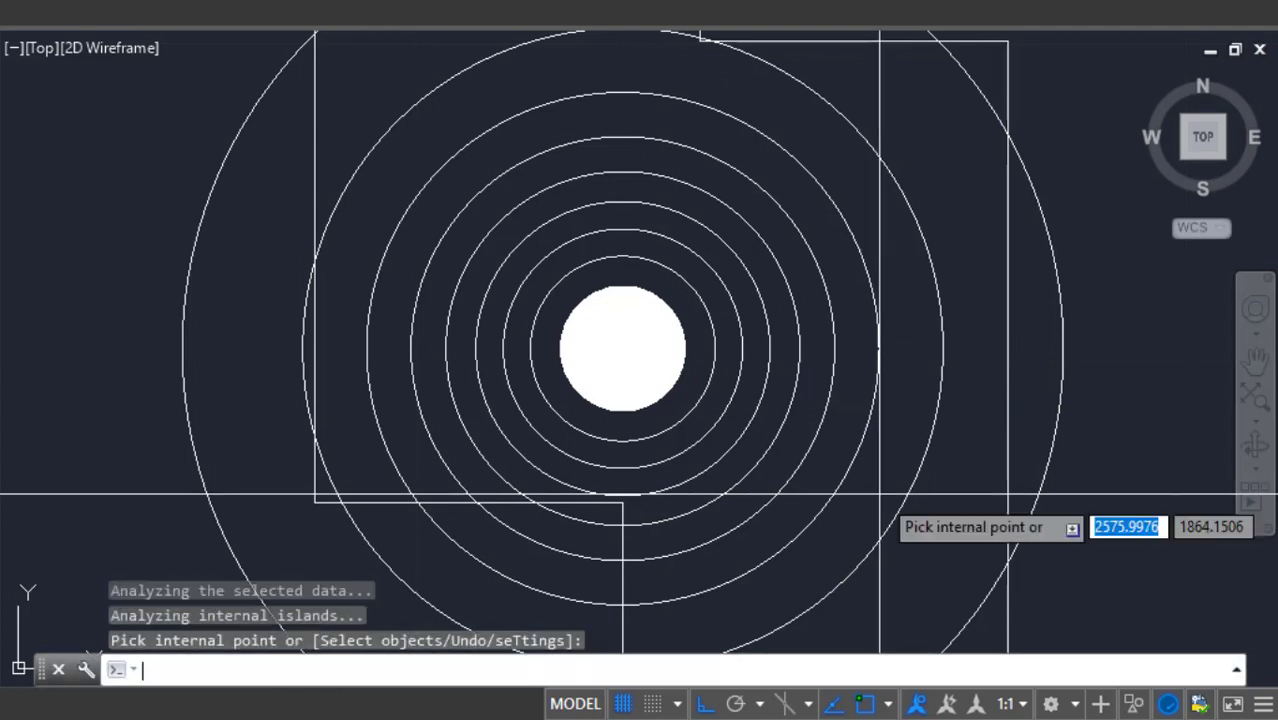
# Hatch each ring from the second to the eighth separately, filling only the parts inside the loaded area outline.
pyautogui.click(694, 308)
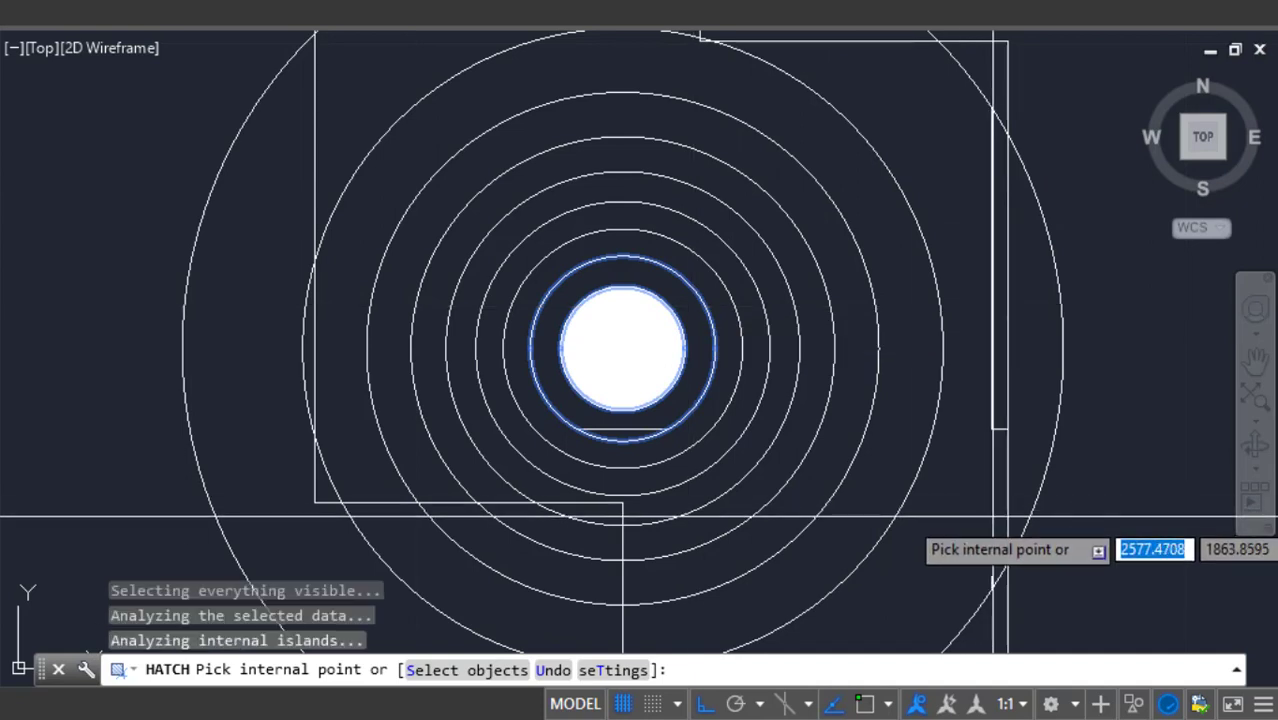
pyautogui.press('Return')
pyautogui.write('h')
pyautogui.press('Return')
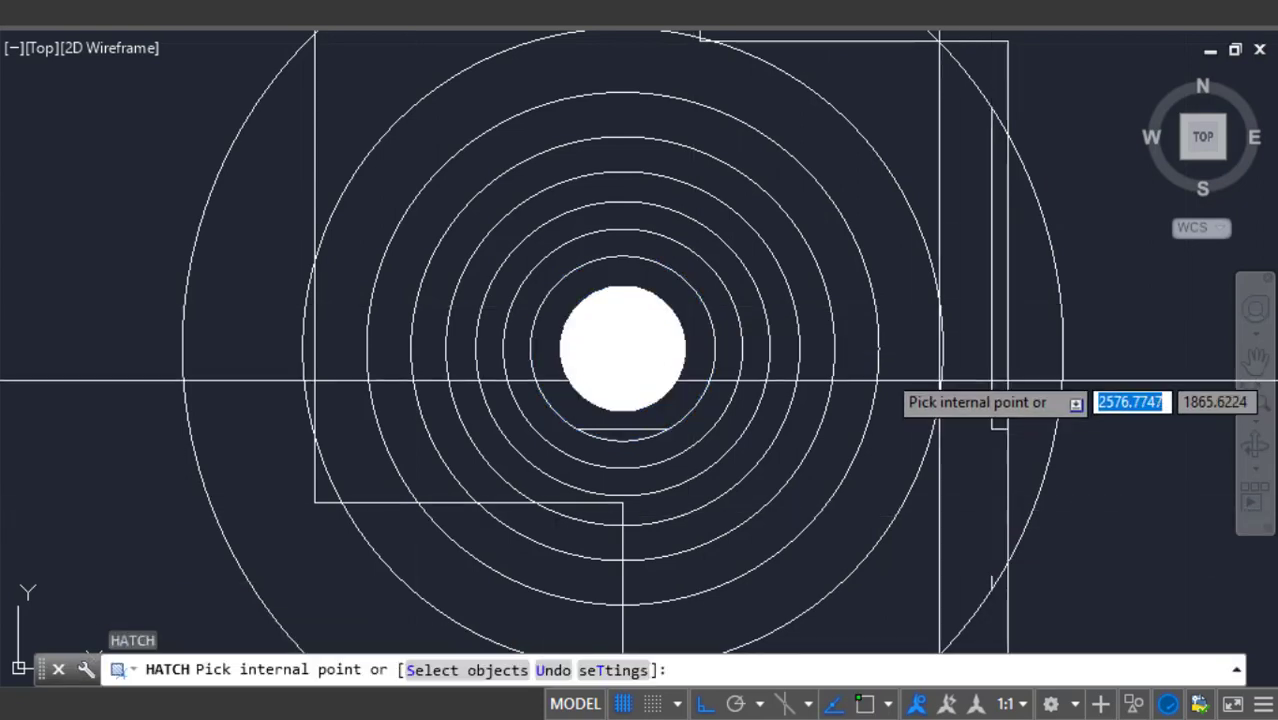
pyautogui.click(694, 424)
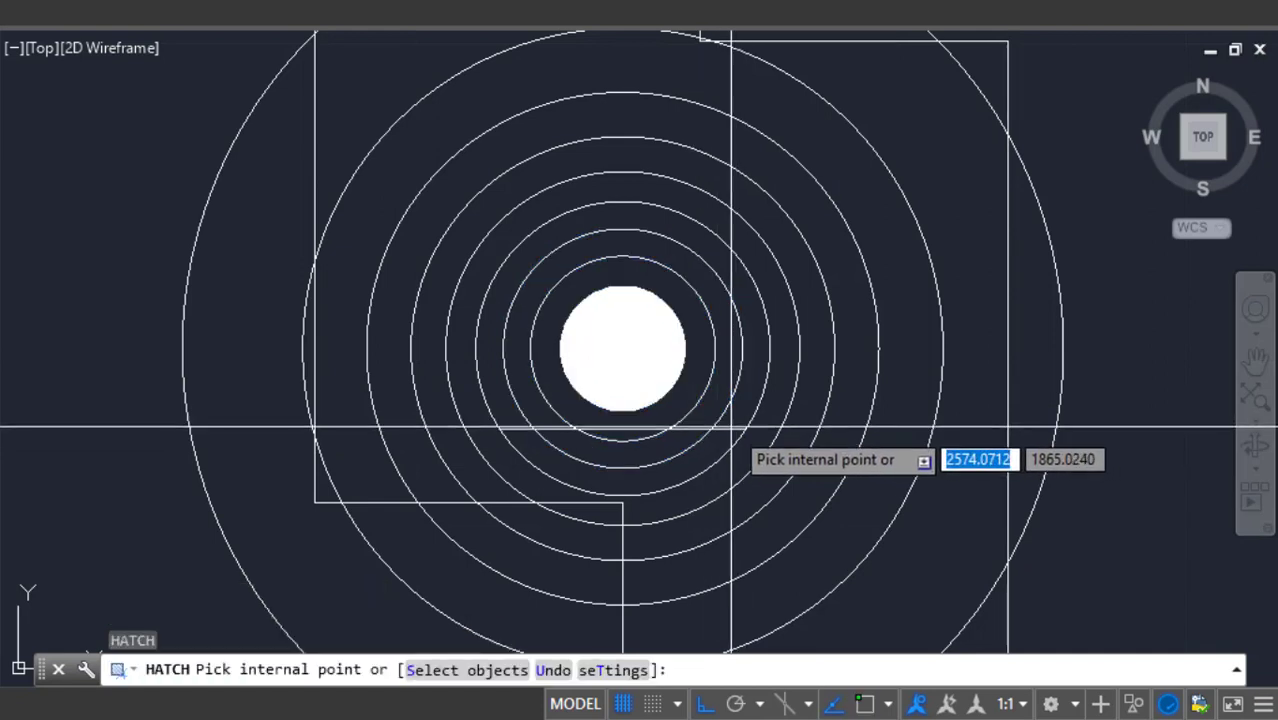
pyautogui.click(731, 427)
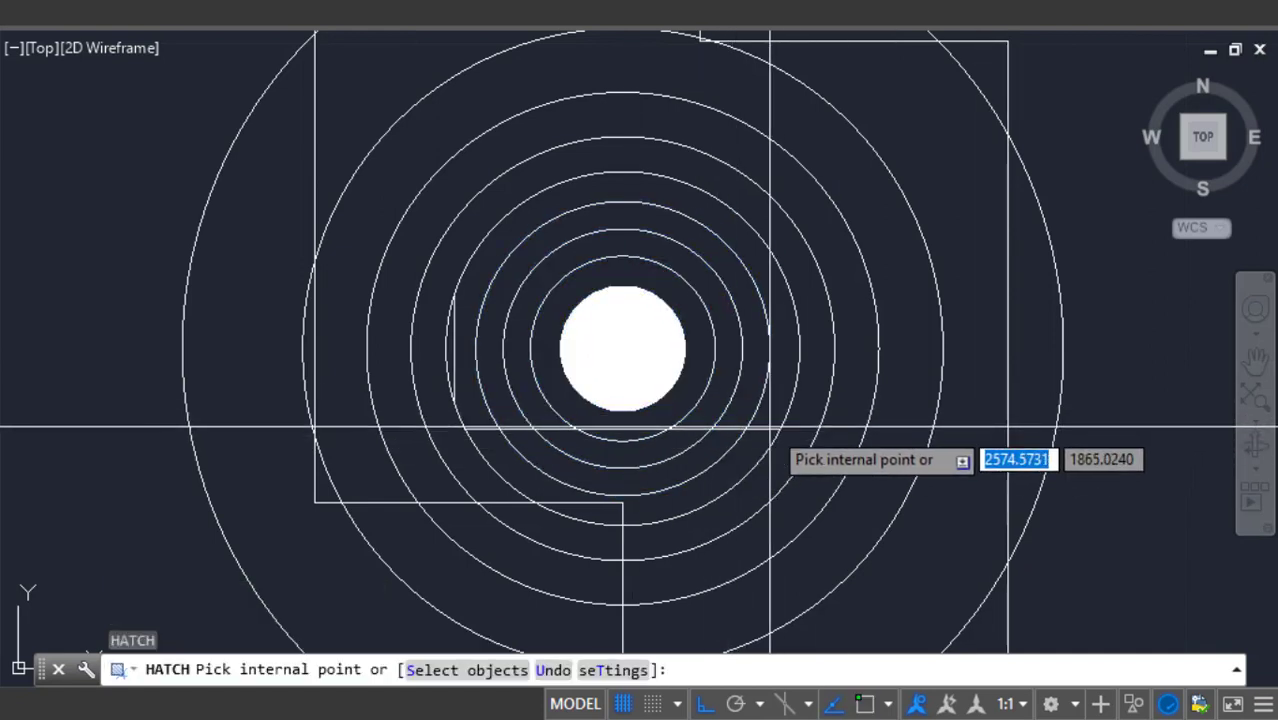
pyautogui.press('Return')
pyautogui.press('Return')
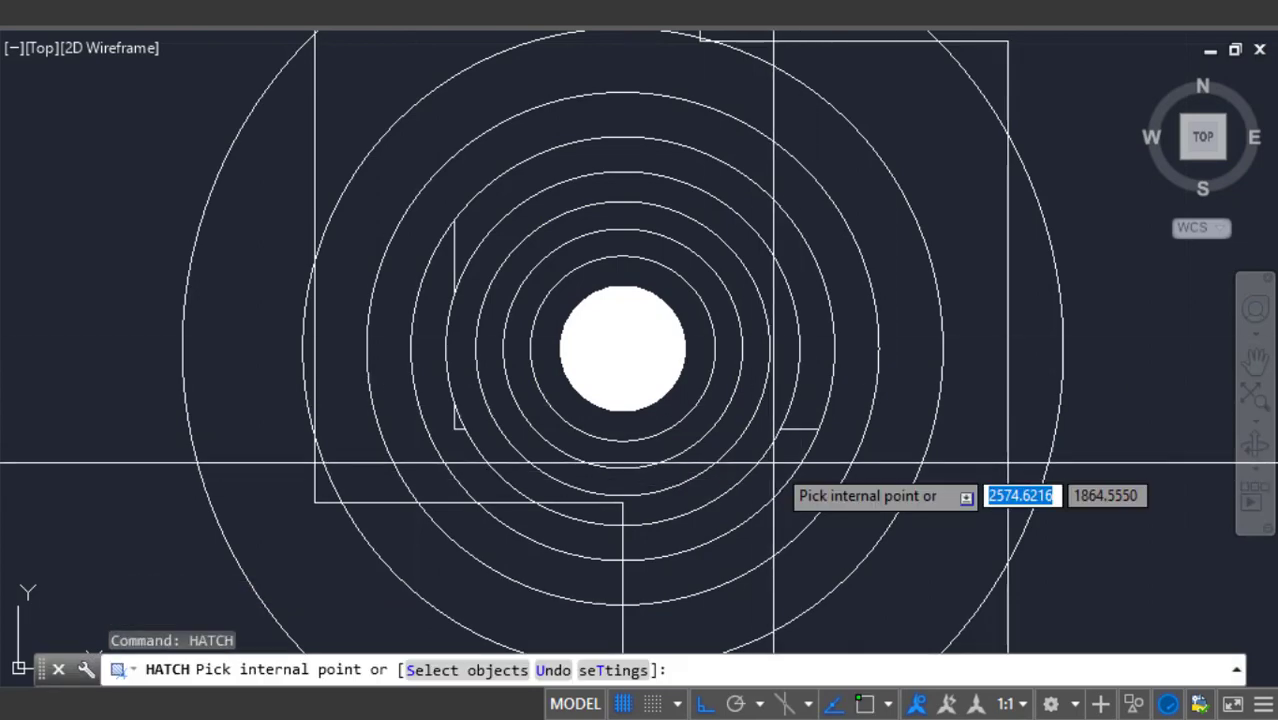
pyautogui.click(770, 425)
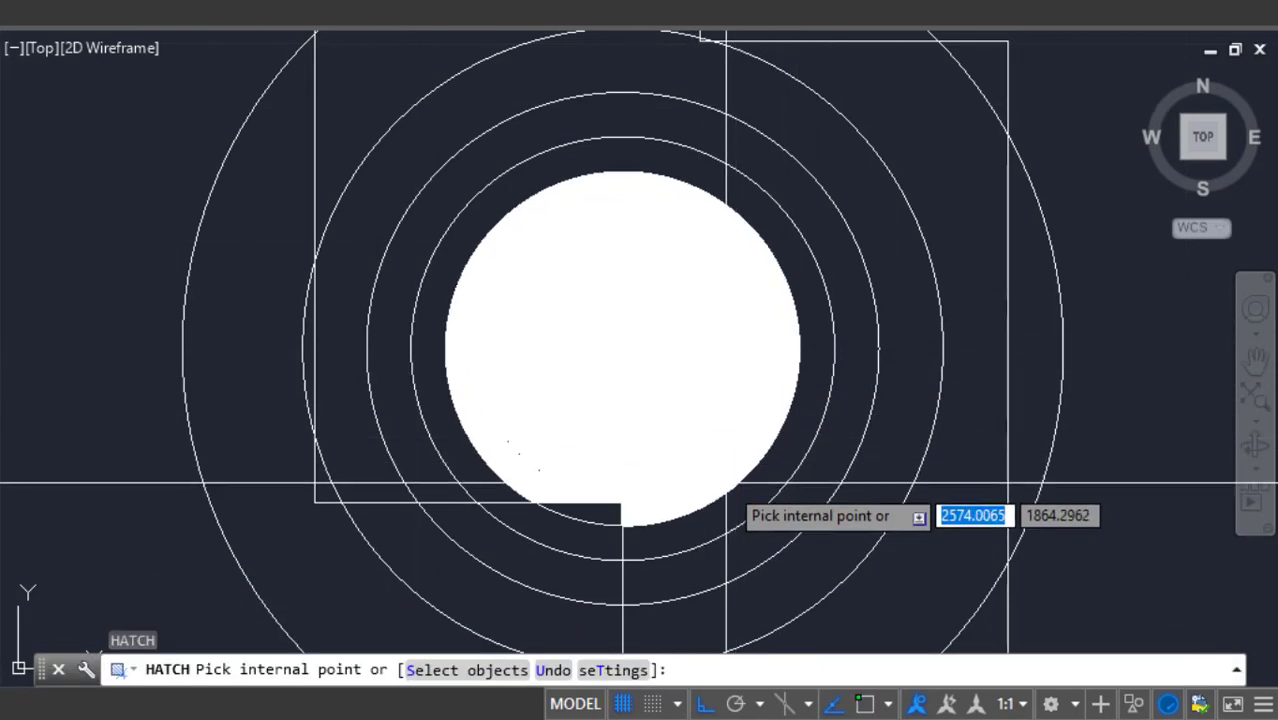
pyautogui.click(852, 445)
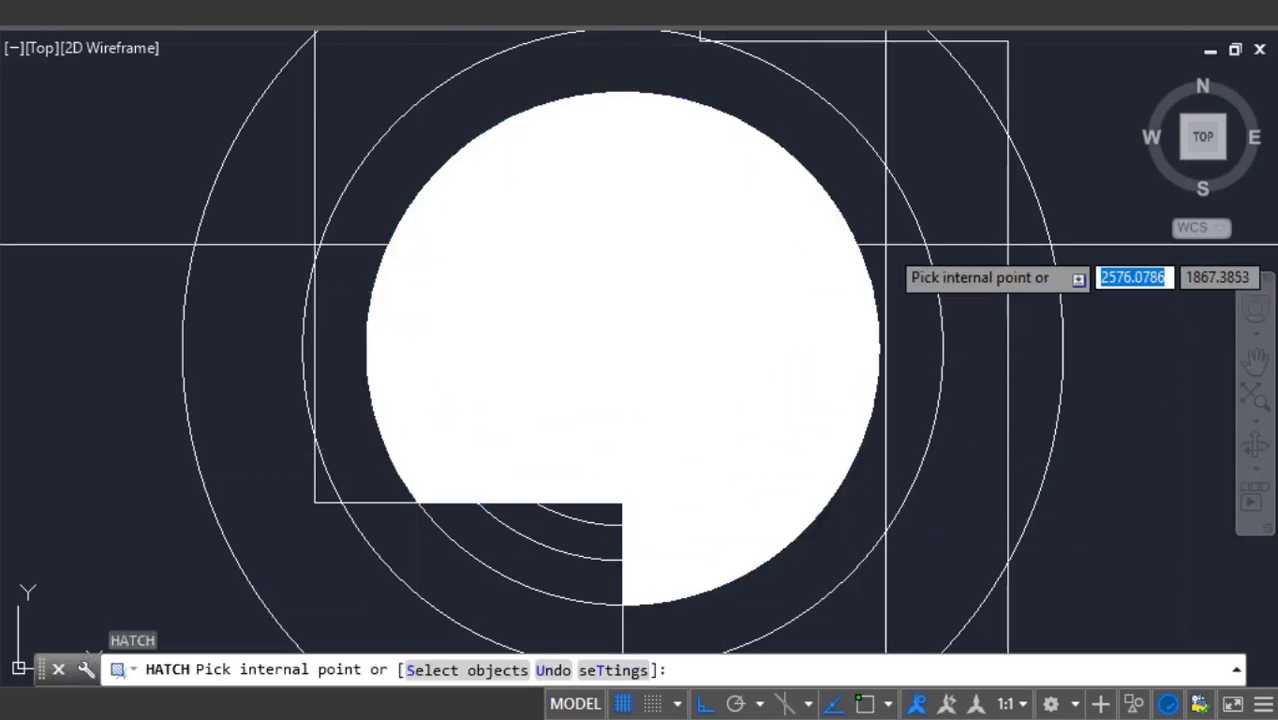
pyautogui.scroll(-2, 911, 291)
pyautogui.click(905, 247)
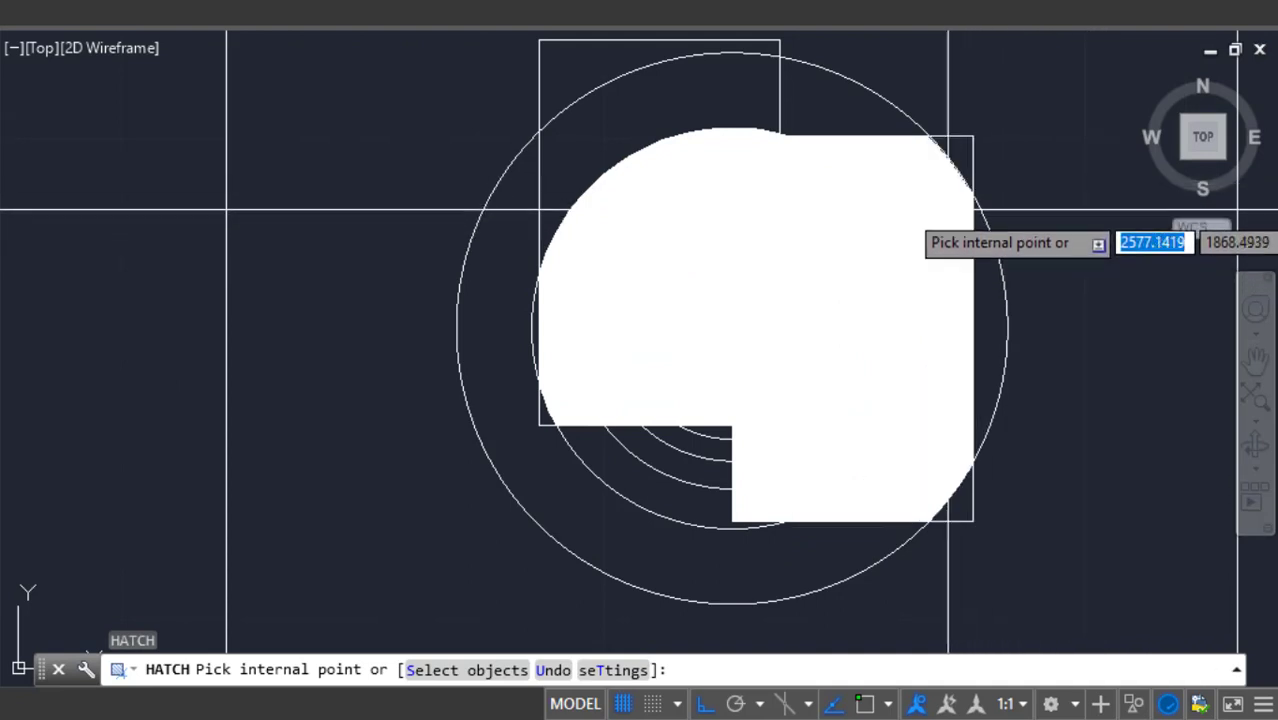
# Hatch all three parts of the outermost ring inside the loaded area outline as a single hatch.
pyautogui.click(826, 148)
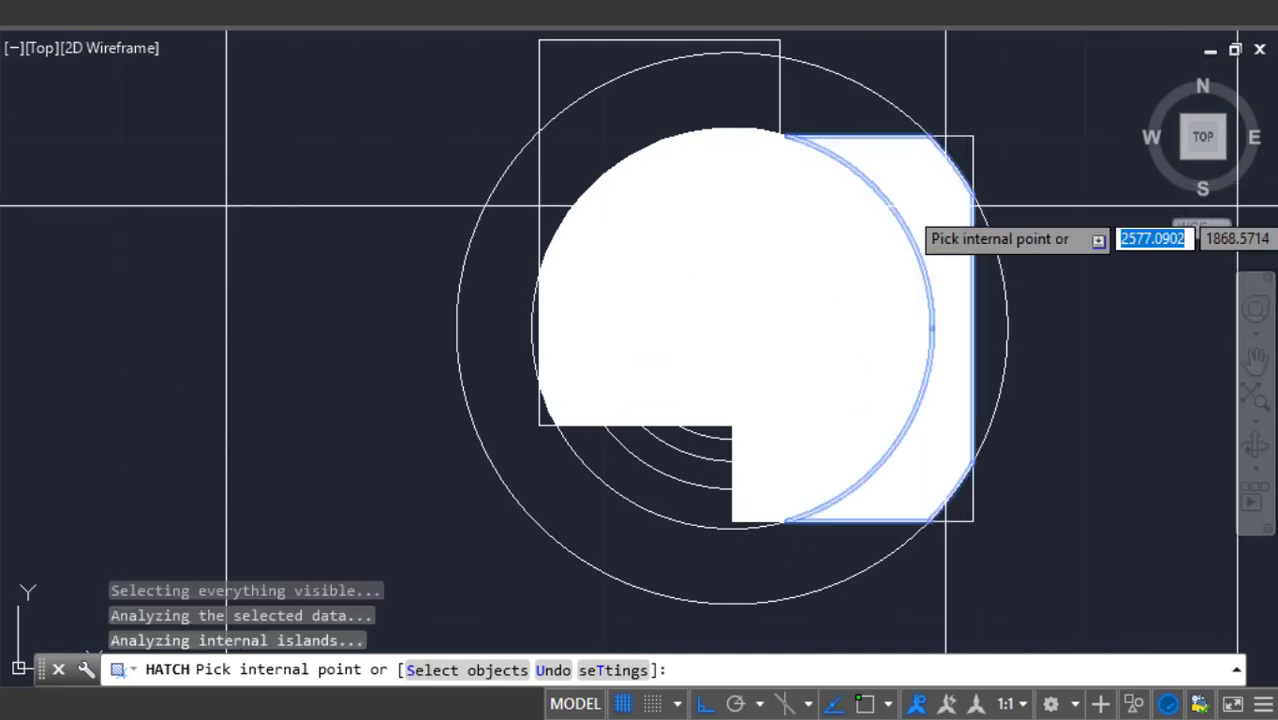
pyautogui.click(733, 88)
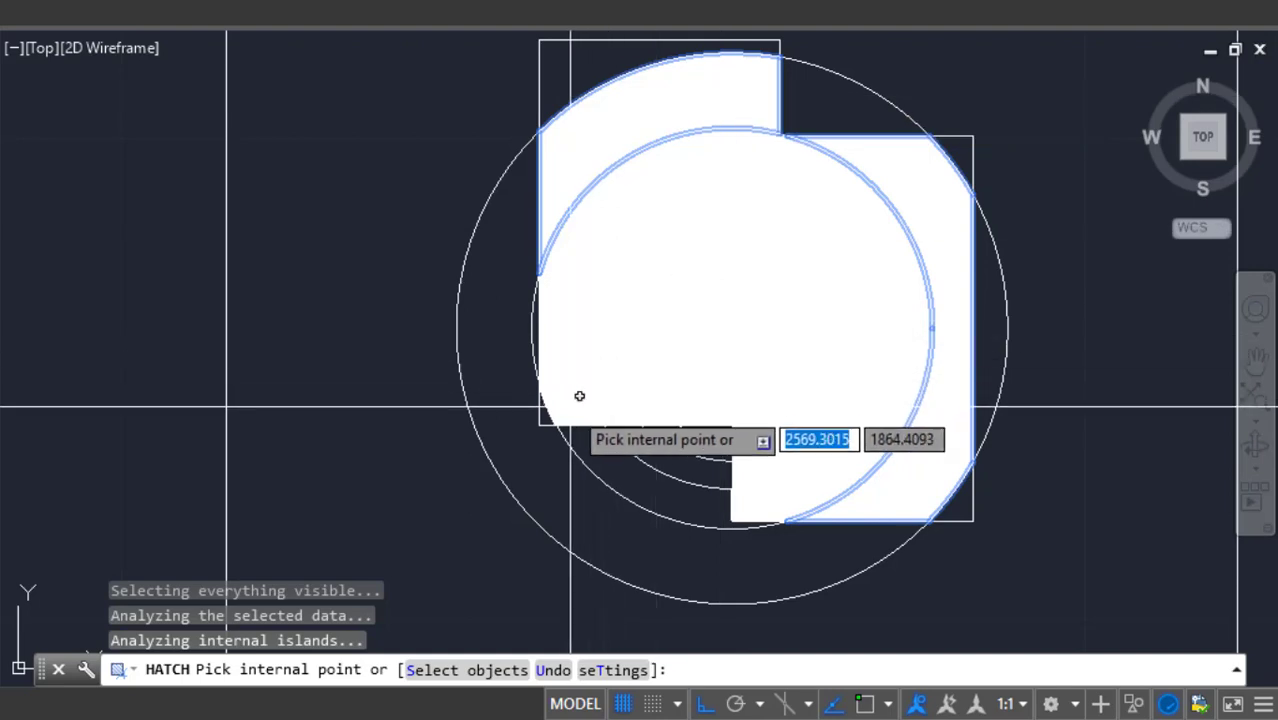
pyautogui.scroll(5, 578, 398)
pyautogui.click(540, 402)
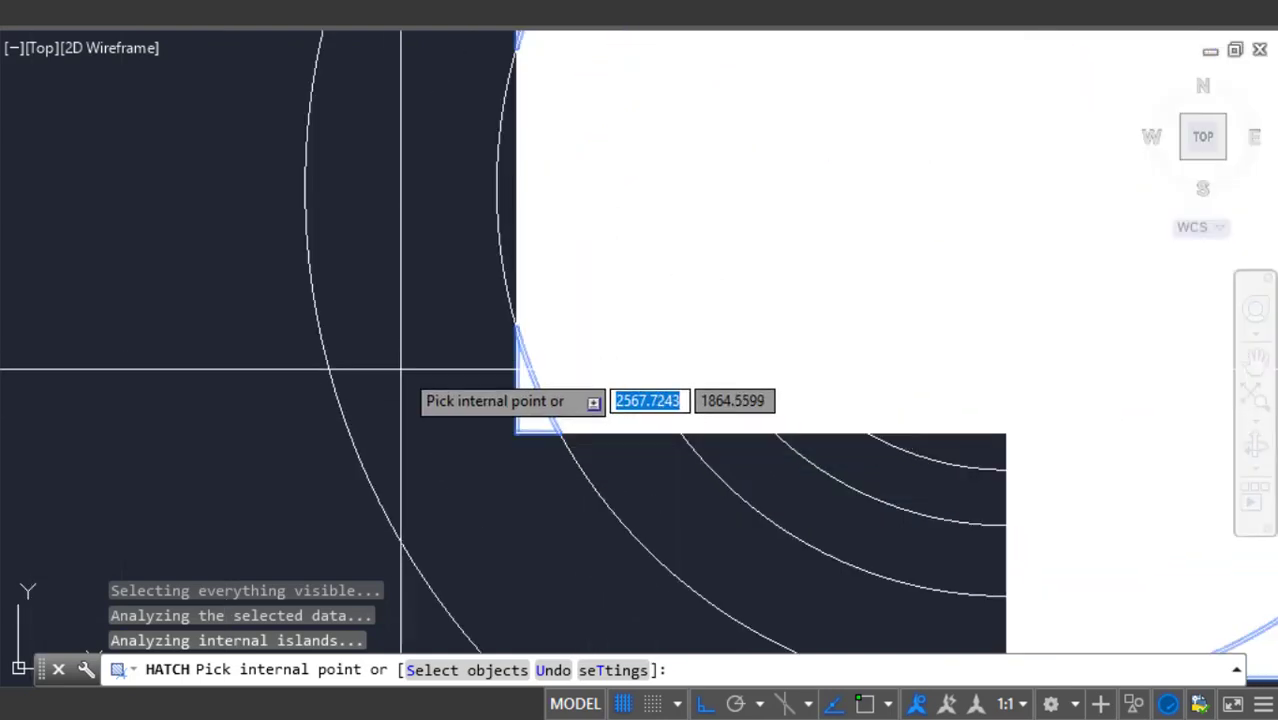
pyautogui.press('Return')
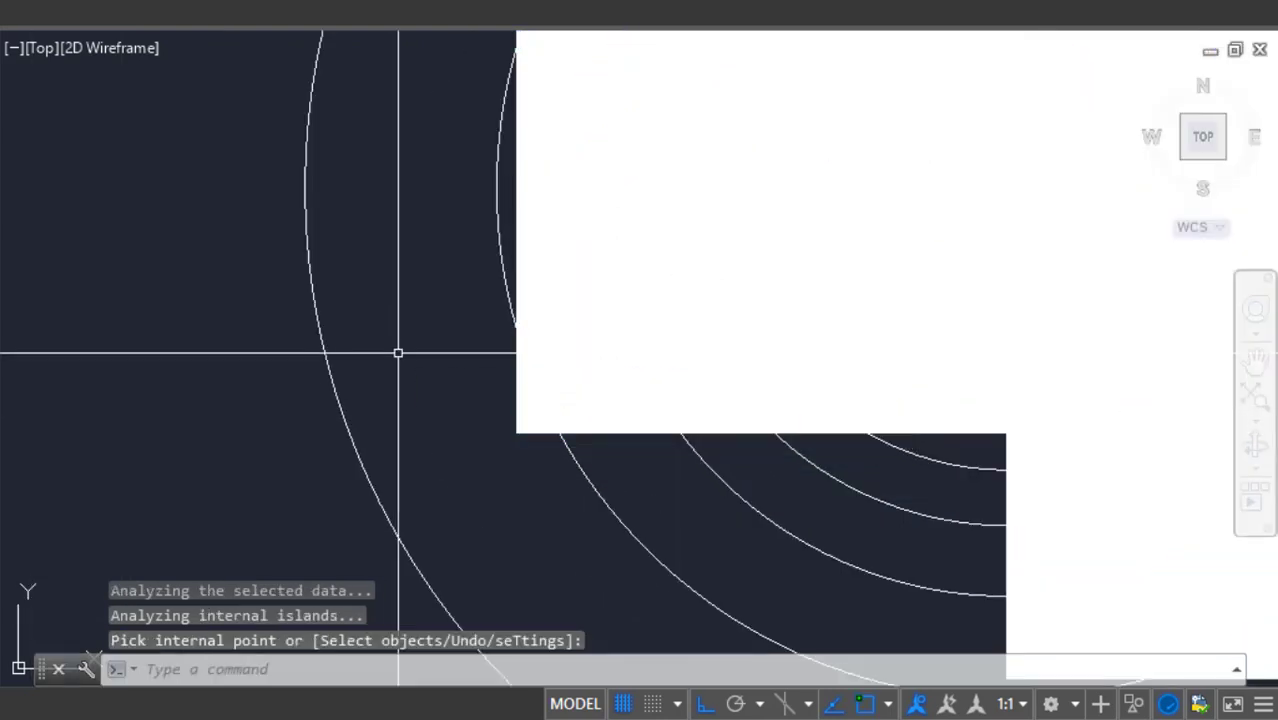
pyautogui.scroll(-6, 398, 353)
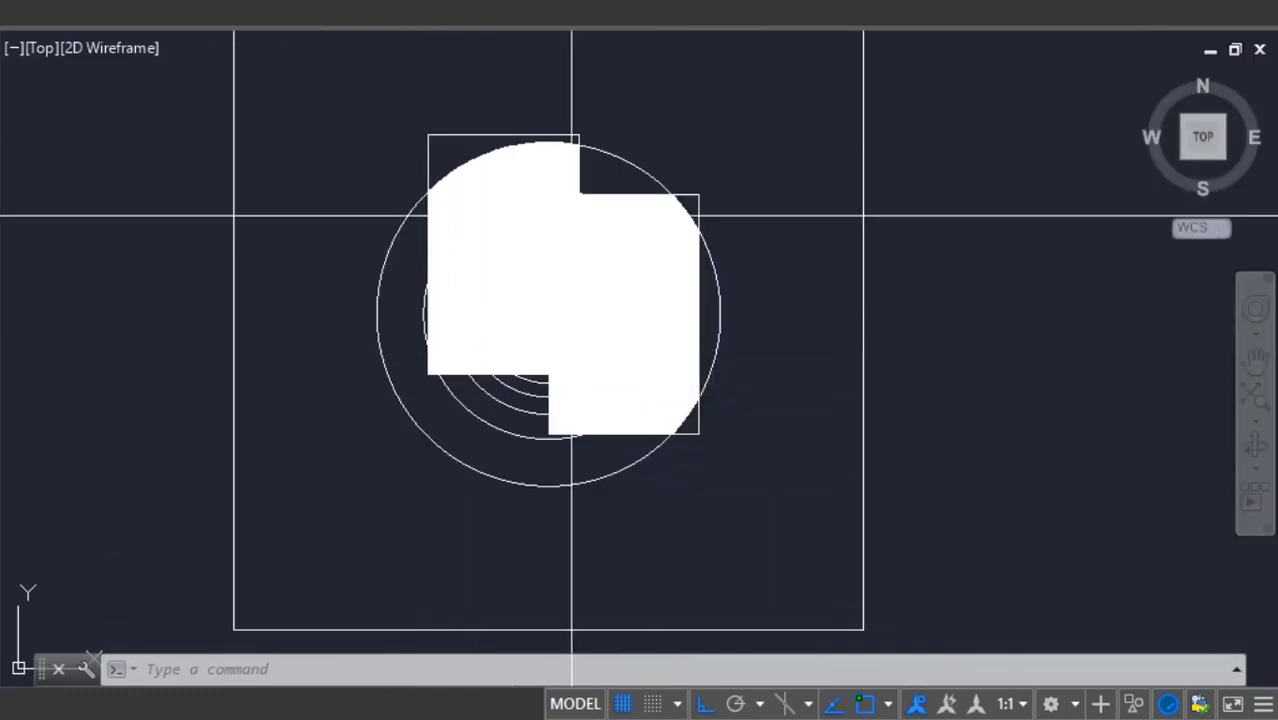
# Change the second ring's hatch color to yellow 248,215,49.
pyautogui.scroll(2, 645, 183)
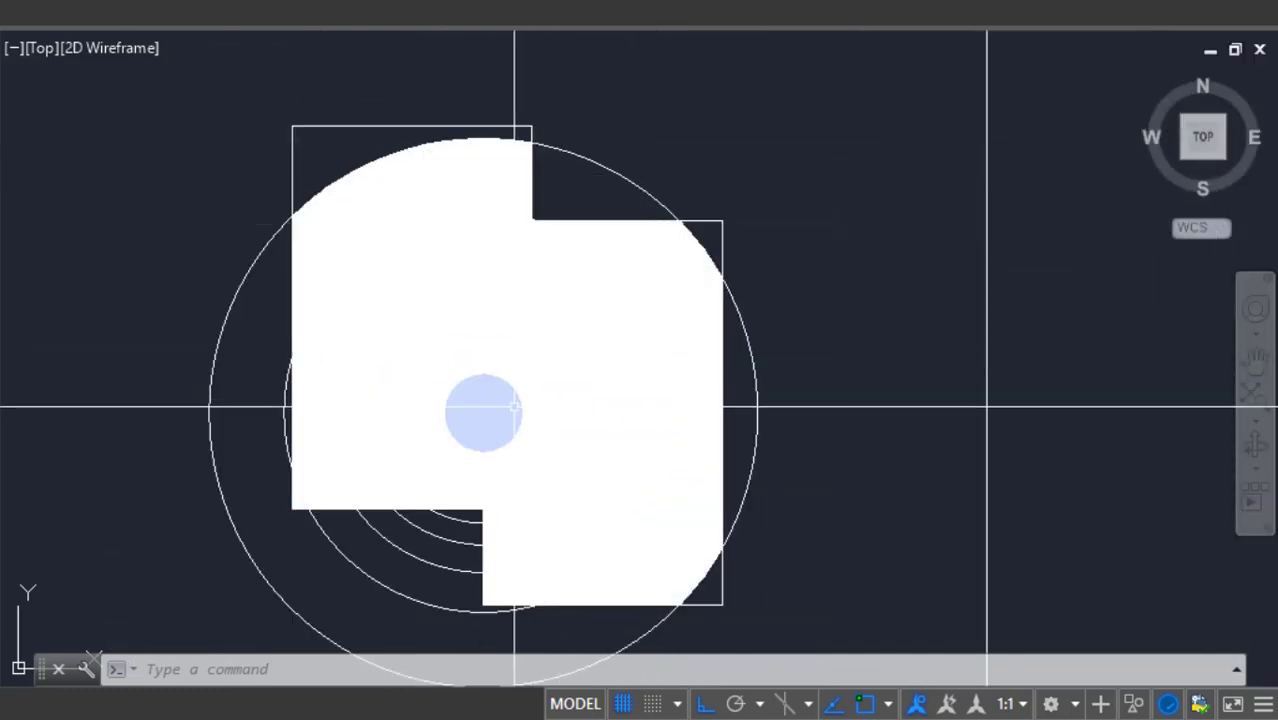
pyautogui.click(484, 412)
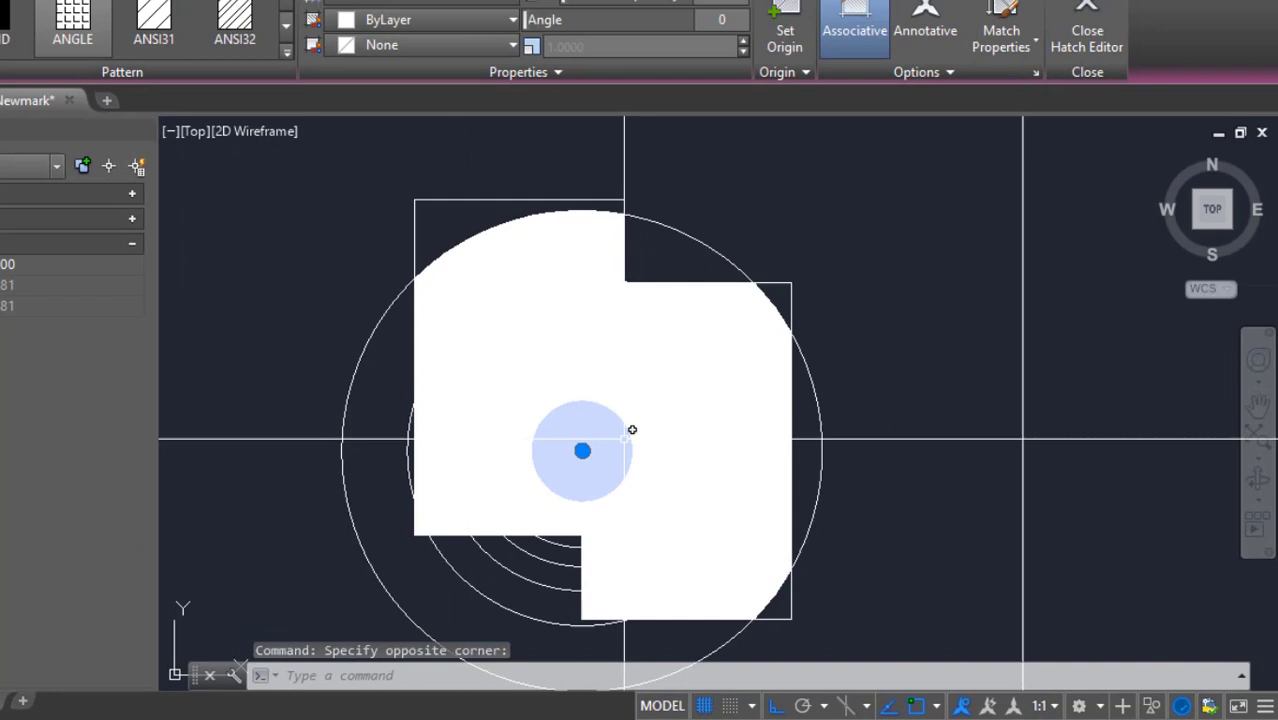
pyautogui.press('Escape')
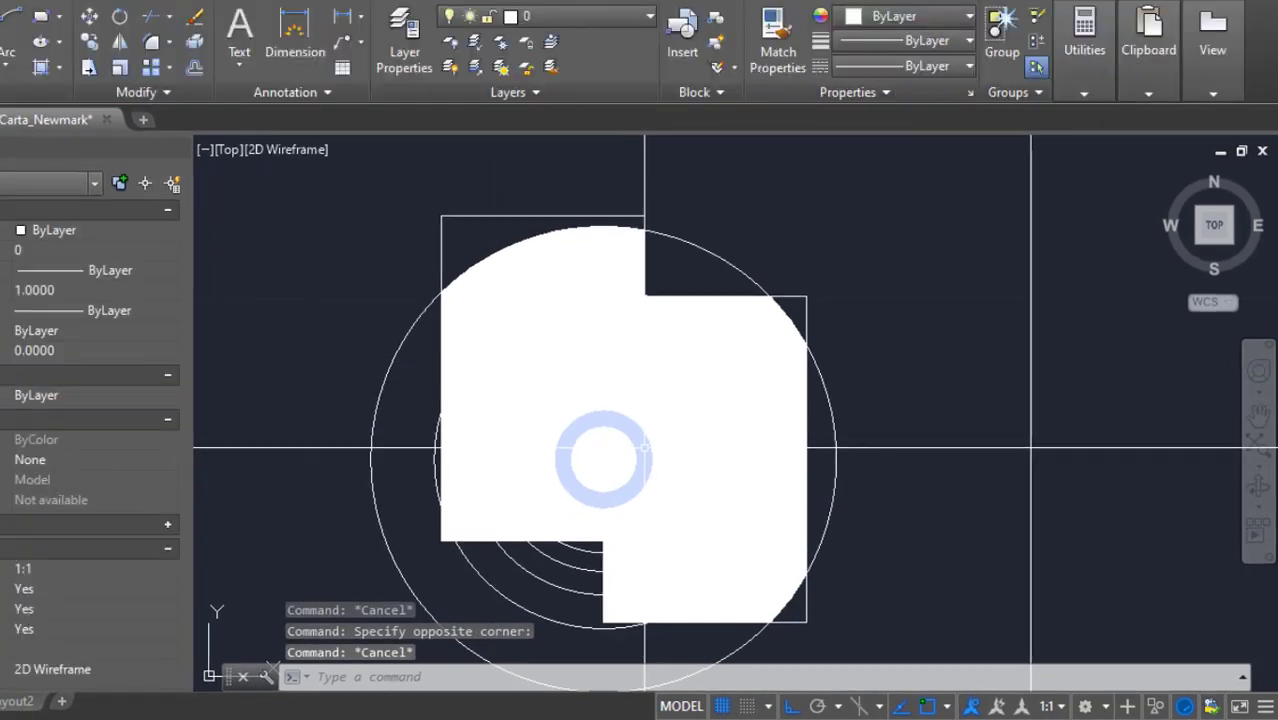
pyautogui.click(603, 458)
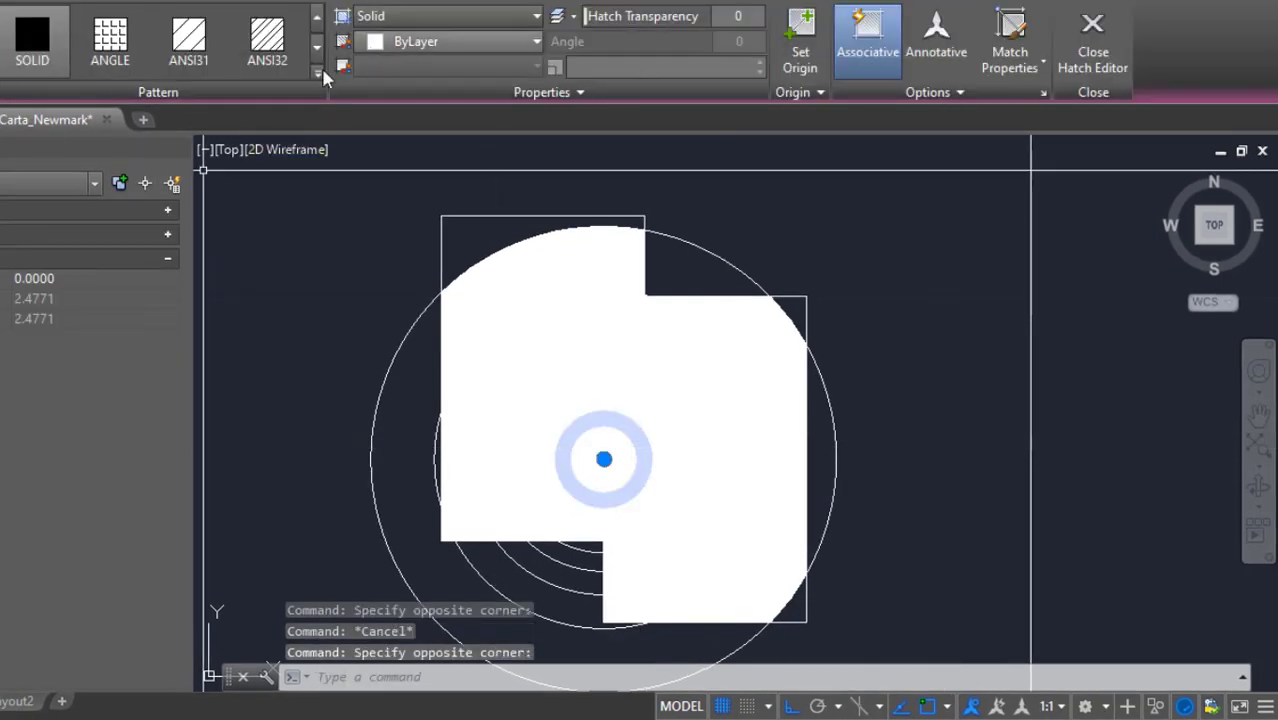
pyautogui.click(436, 44)
pyautogui.click(422, 173)
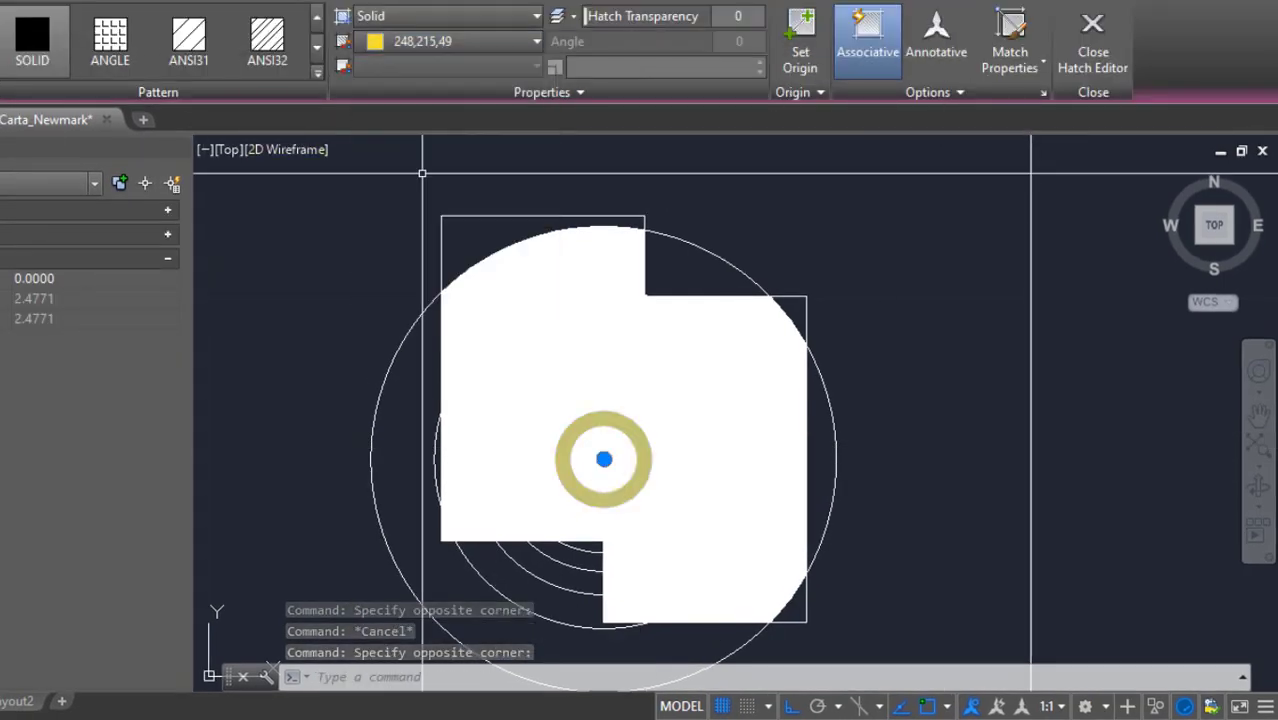
pyautogui.press('Escape')
# Change the third ring's hatch color to orange 205,105,40 and the fourth ring's to dark red.
pyautogui.click(692, 418)
pyautogui.click(436, 41)
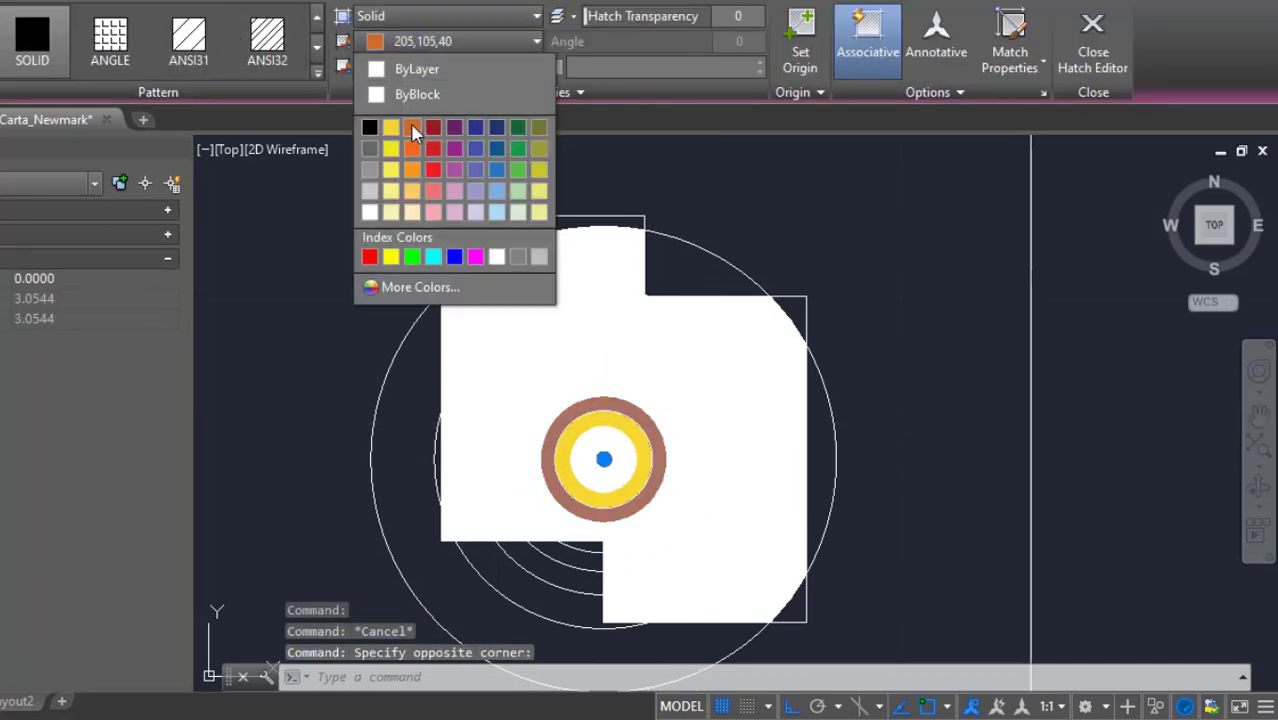
pyautogui.click(412, 128)
pyautogui.press('Escape')
pyautogui.click(656, 410)
pyautogui.click(455, 42)
pyautogui.click(433, 128)
pyautogui.press('Escape')
# Color the fifth ring's hatch dark blue and the sixth ring's hatch green.
pyautogui.click(656, 386)
pyautogui.click(492, 43)
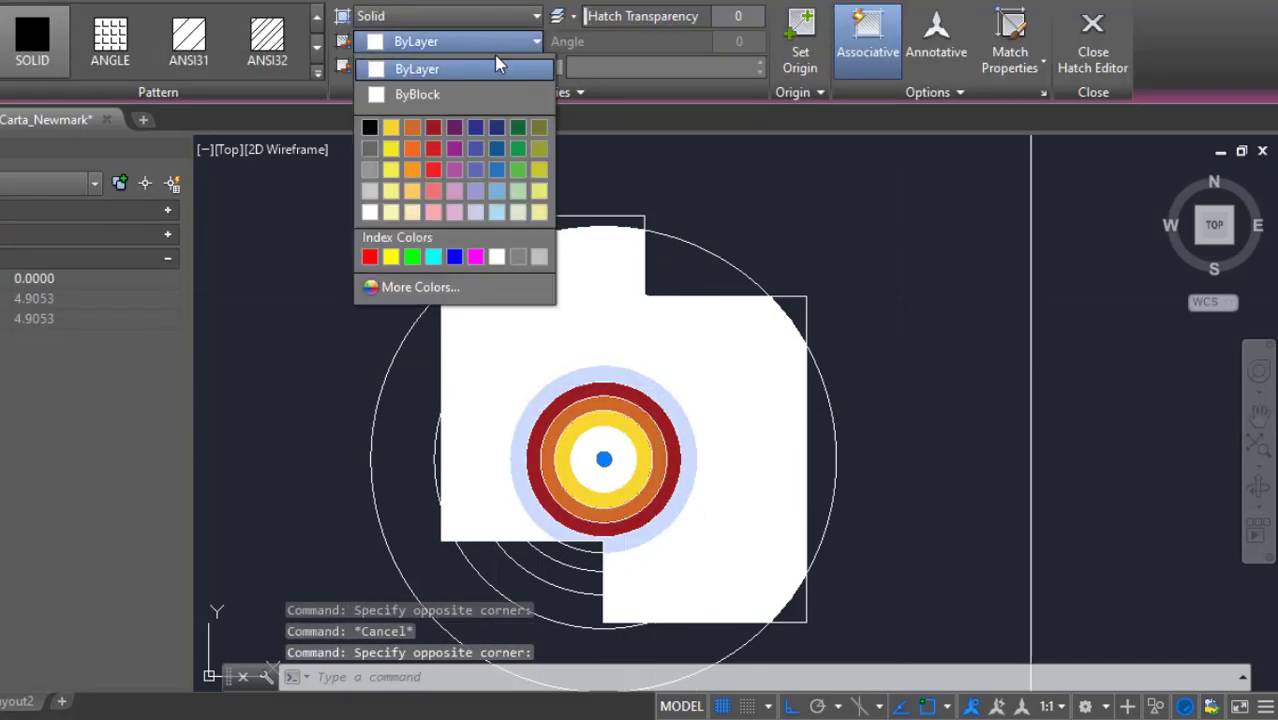
pyautogui.click(476, 128)
pyautogui.press('Escape')
pyautogui.click(676, 388)
pyautogui.click(522, 43)
pyautogui.click(518, 170)
pyautogui.press('Escape')
# Color the seventh ring's hatch medium blue and the eighth ring's hatch pale yellow.
pyautogui.click(670, 356)
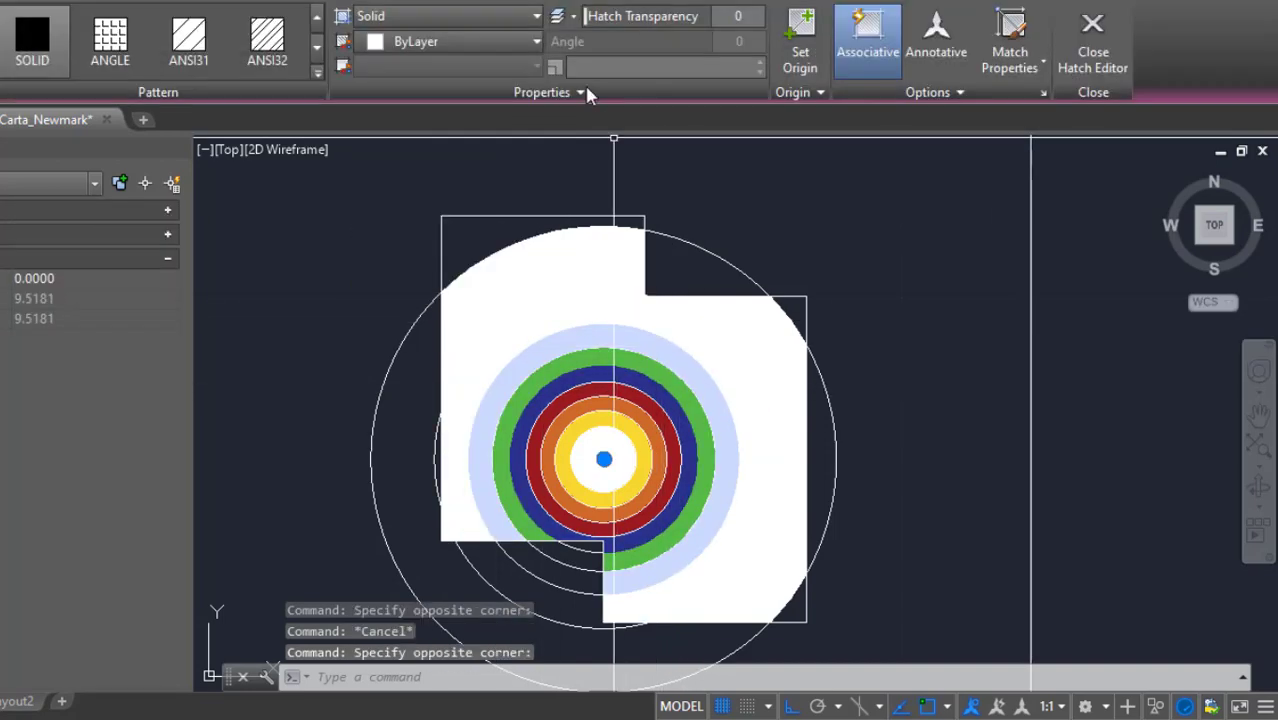
pyautogui.click(520, 42)
pyautogui.click(497, 148)
pyautogui.press('Escape')
pyautogui.click(676, 300)
pyautogui.click(520, 42)
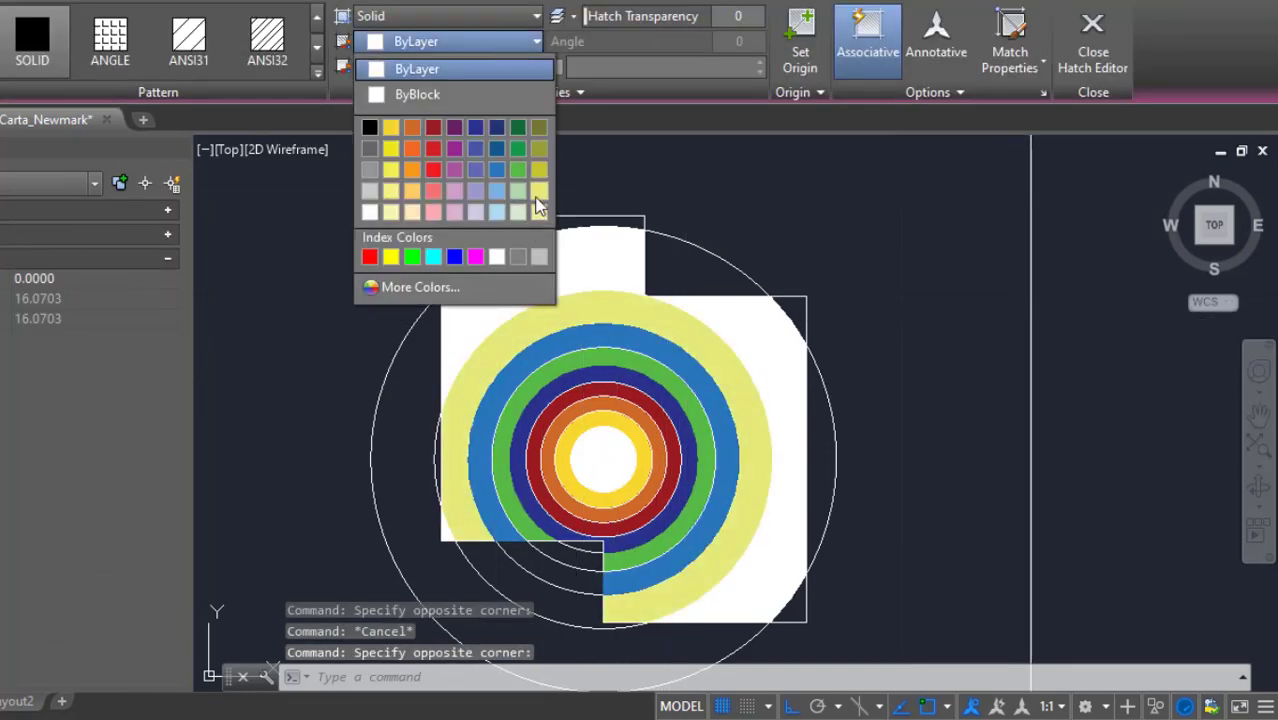
pyautogui.click(538, 199)
pyautogui.press('Escape')
# Change the hatch color of the outermost ring to Cyan.
pyautogui.click(750, 300)
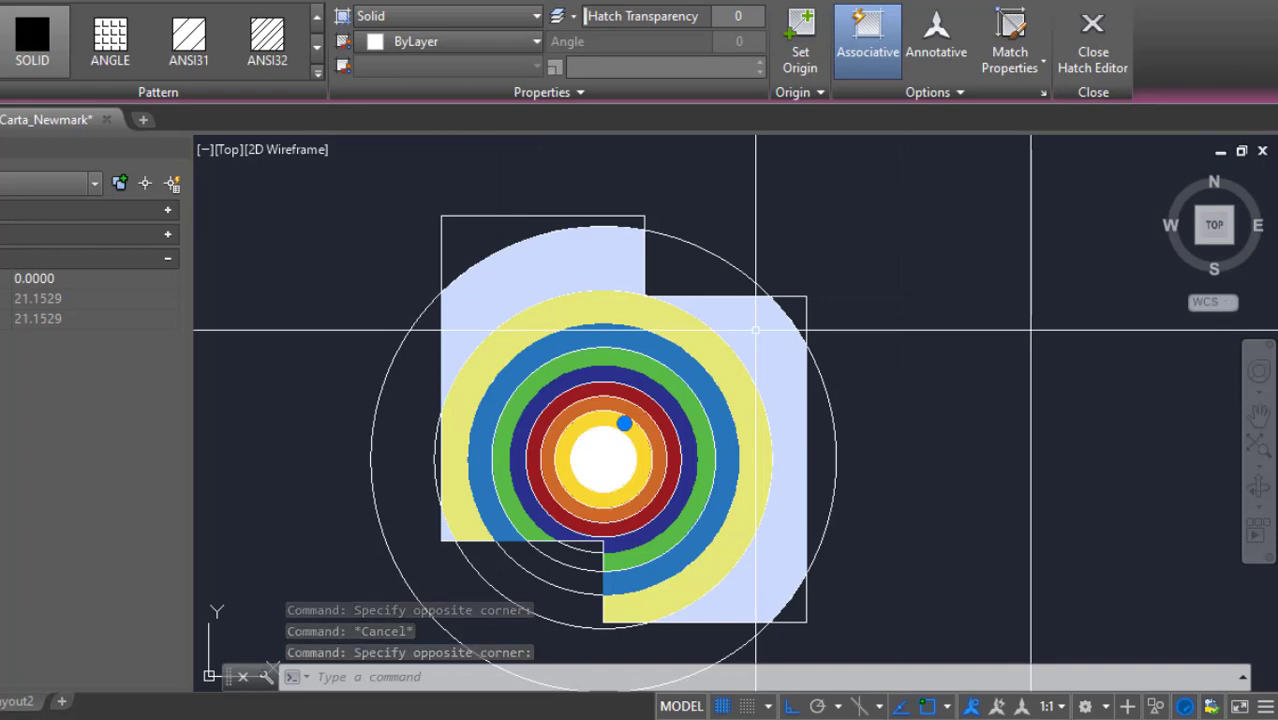
pyautogui.click(418, 43)
pyautogui.click(438, 257)
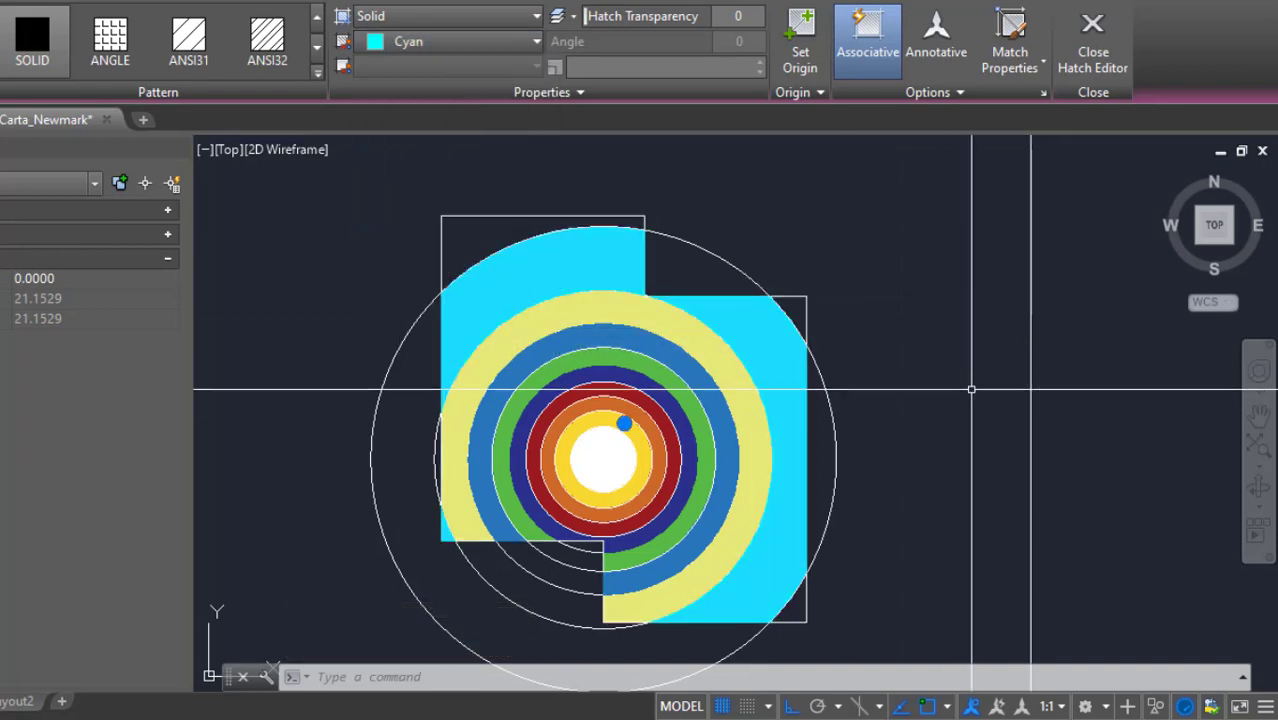
pyautogui.press('Escape')
# Switch to Newmark.xlsx, select the first Área ocupada (m2) cell, and arrange the Excel and AutoCAD windows side by side.
pyautogui.moveTo(874, 663); pyautogui.dragTo(963, 618)
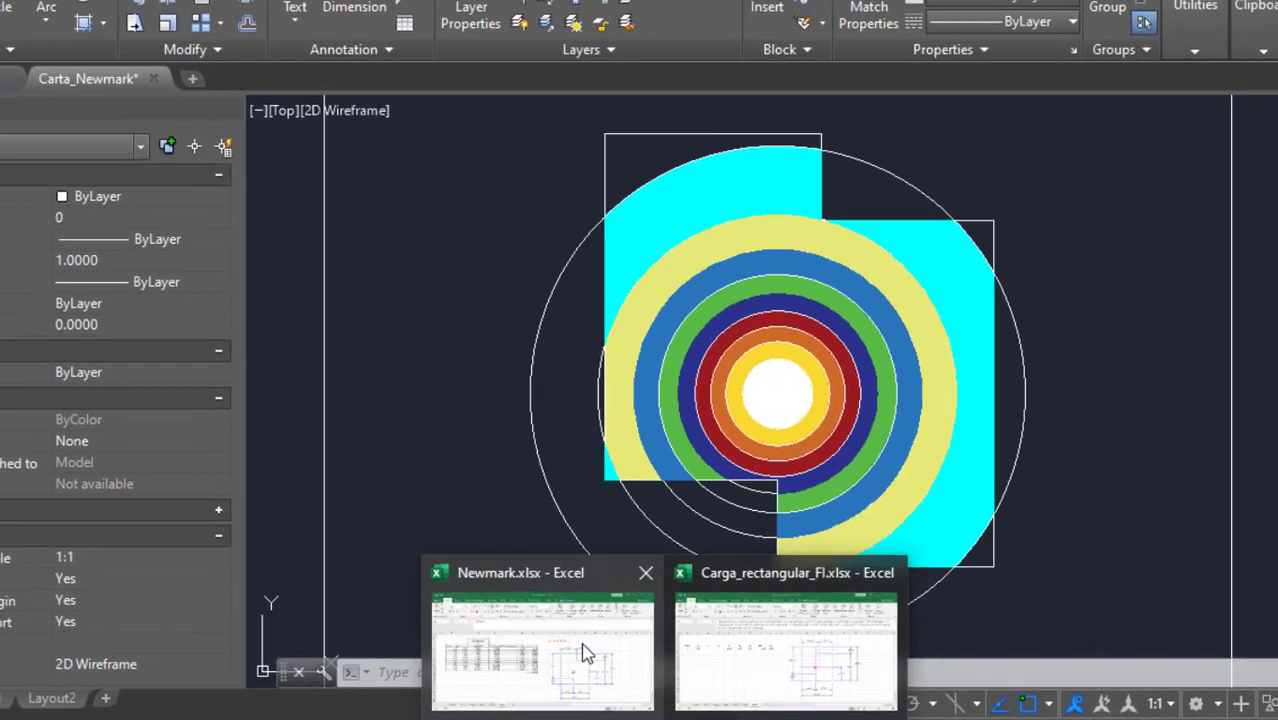
pyautogui.click(519, 648)
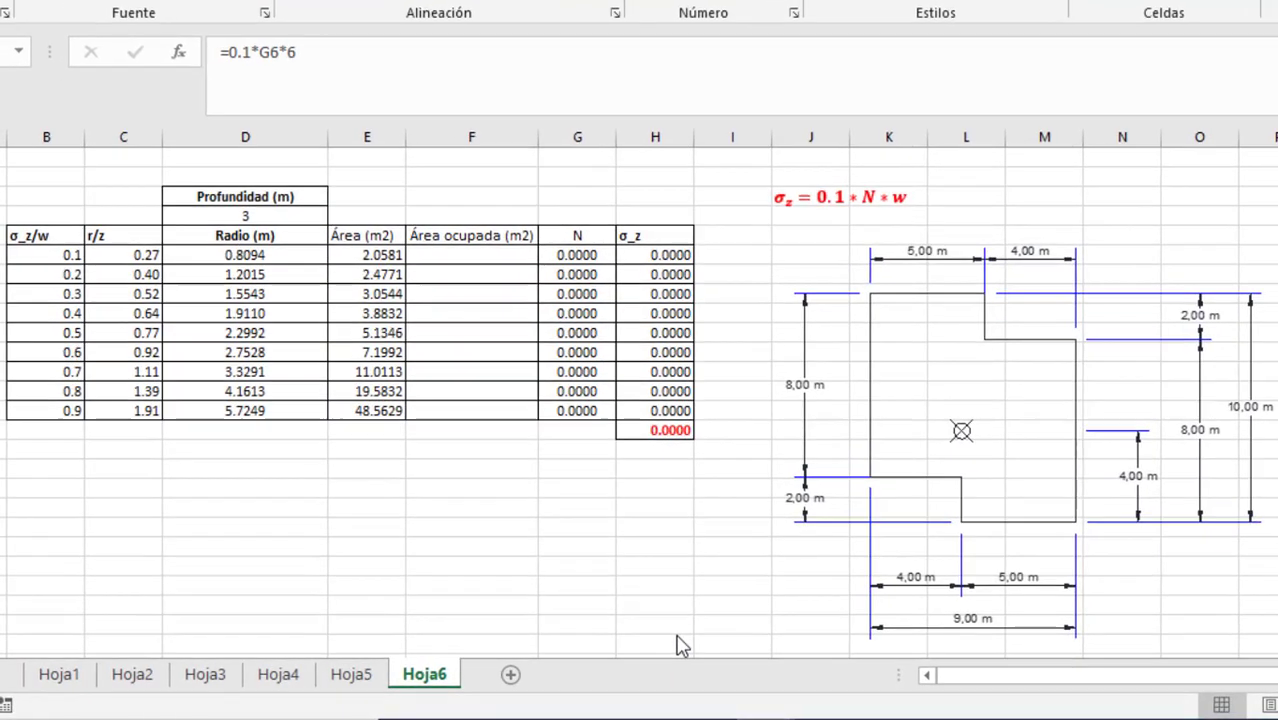
pyautogui.click(451, 258)
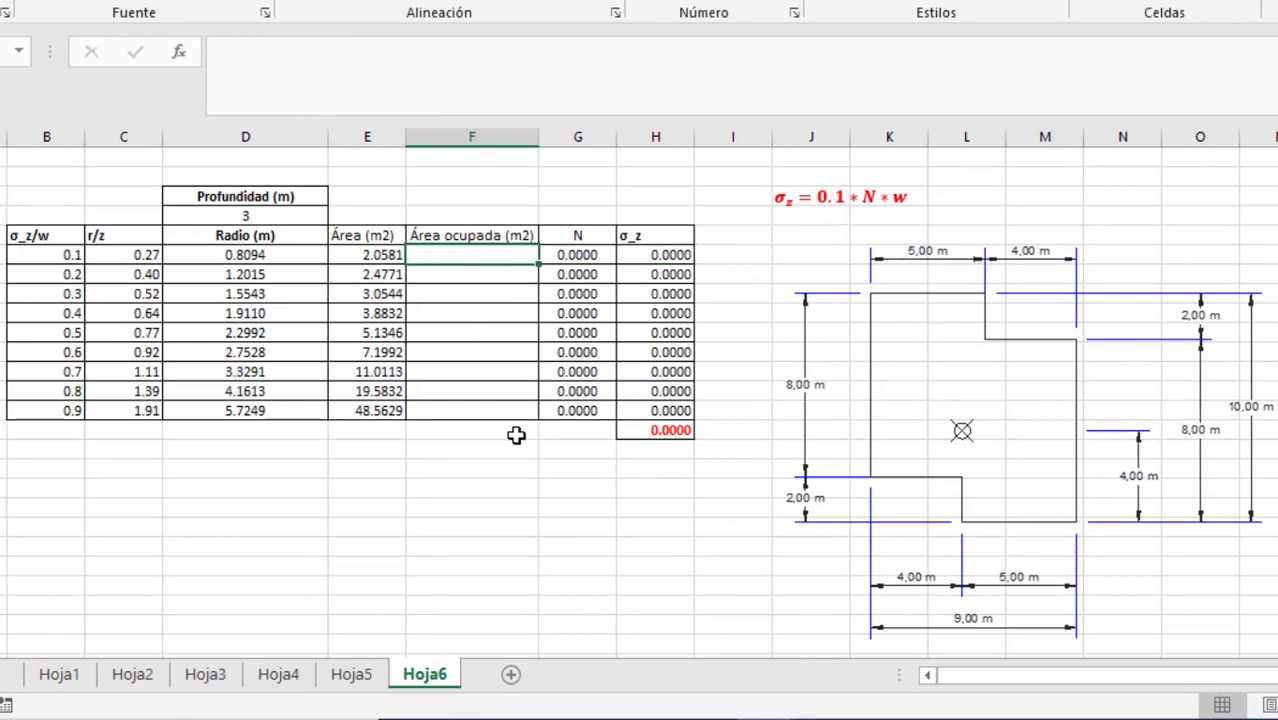
pyautogui.click(696, 718)
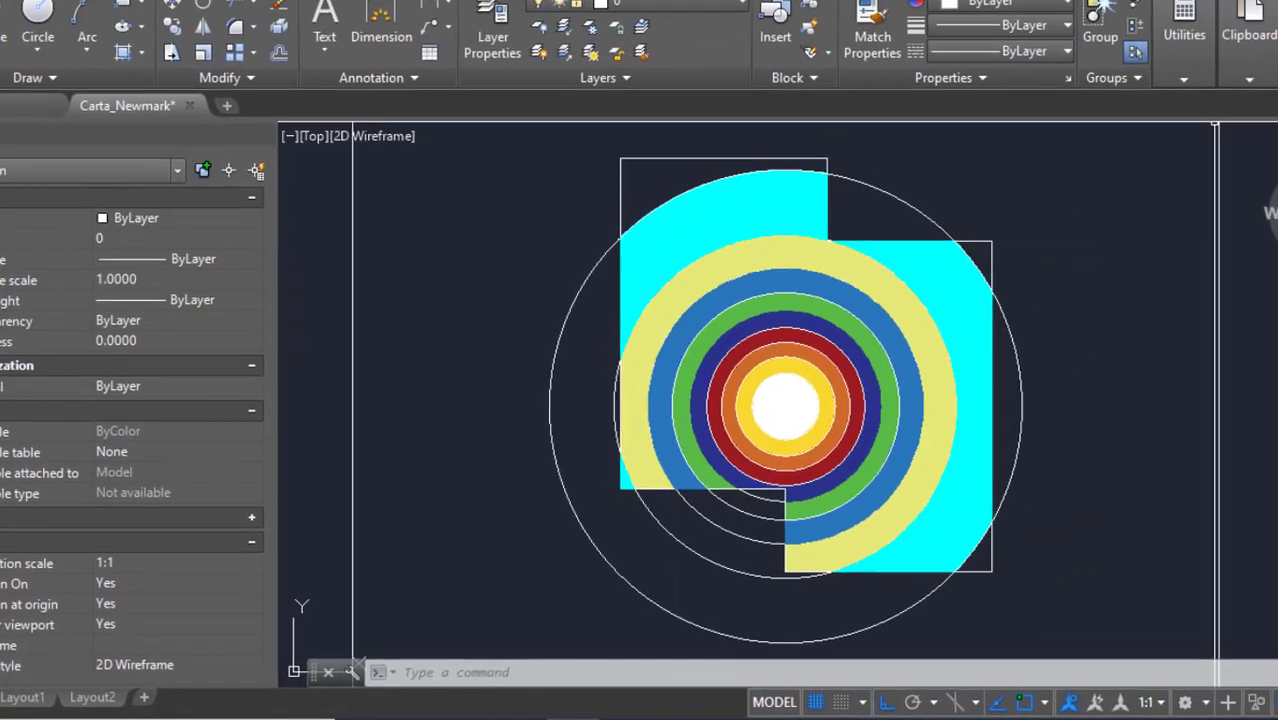
pyautogui.click(1266, 1)
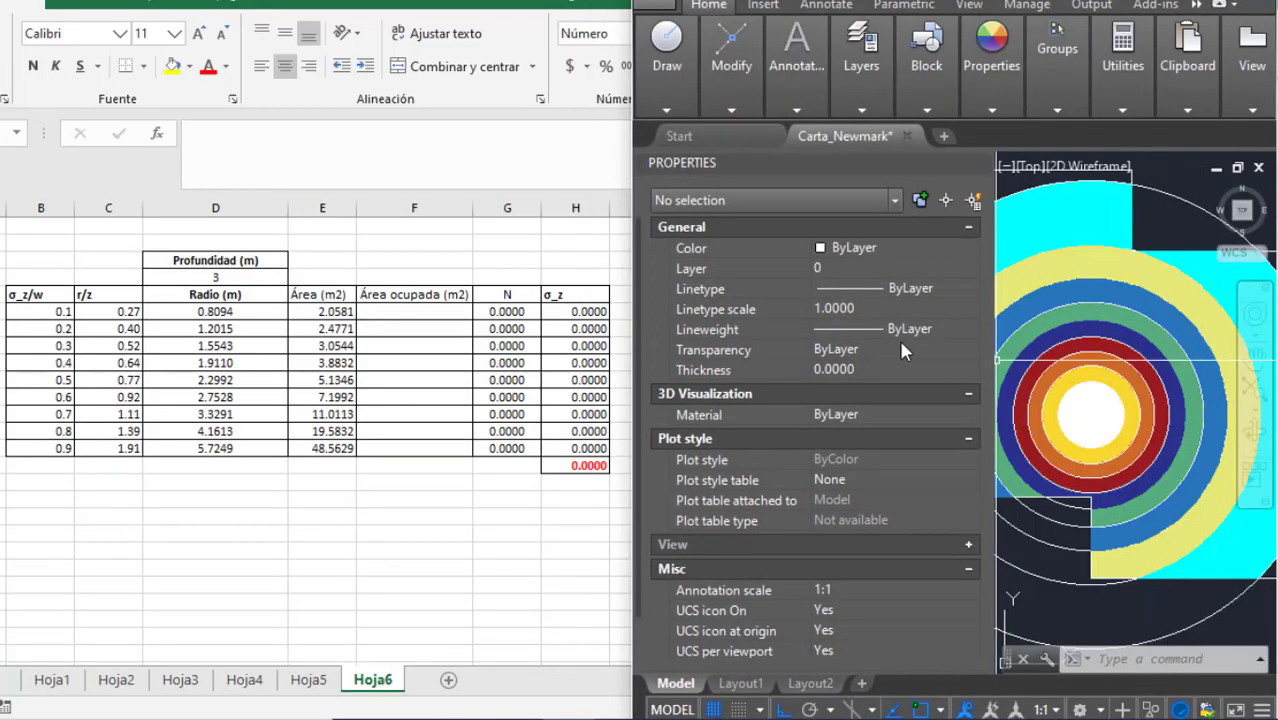
# Enter the hatch areas 2.0581 and 2.4771 as Área ocupada for the first two rings, keeping the Newmark.xlsx window beside AutoCAD.
pyautogui.click(1091, 414)
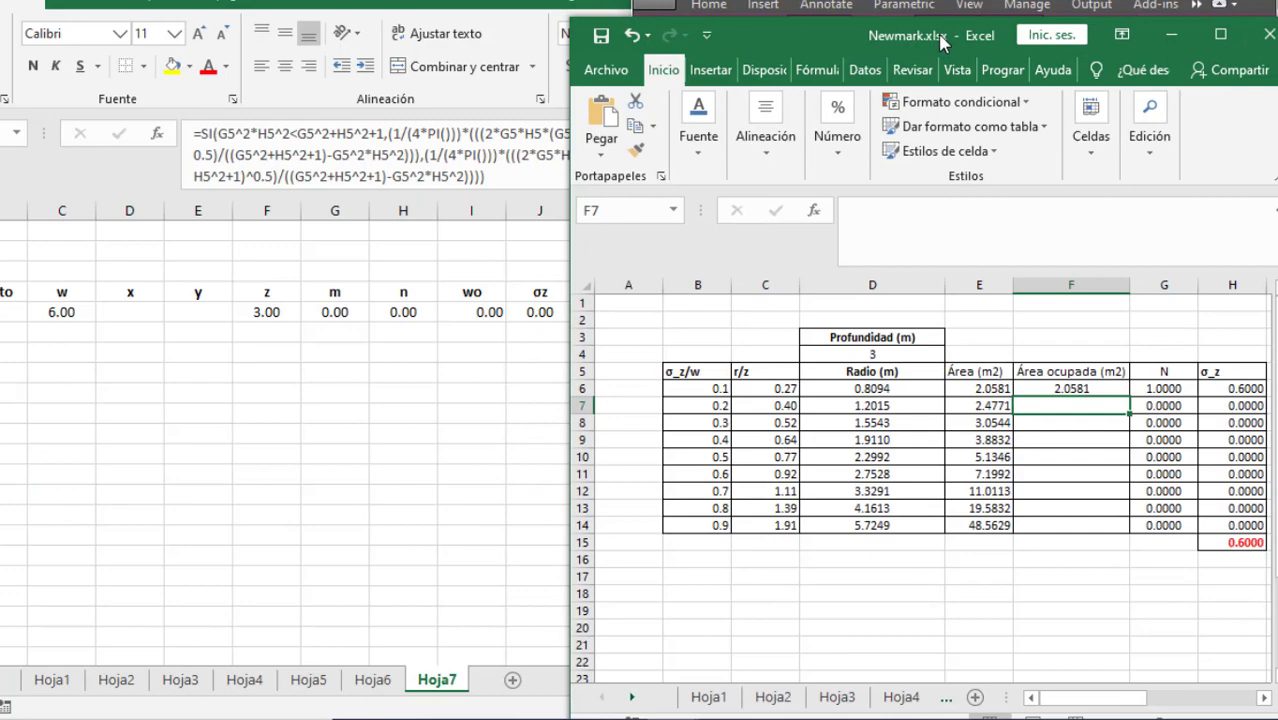
pyautogui.moveTo(940, 38); pyautogui.dragTo(302, 0)
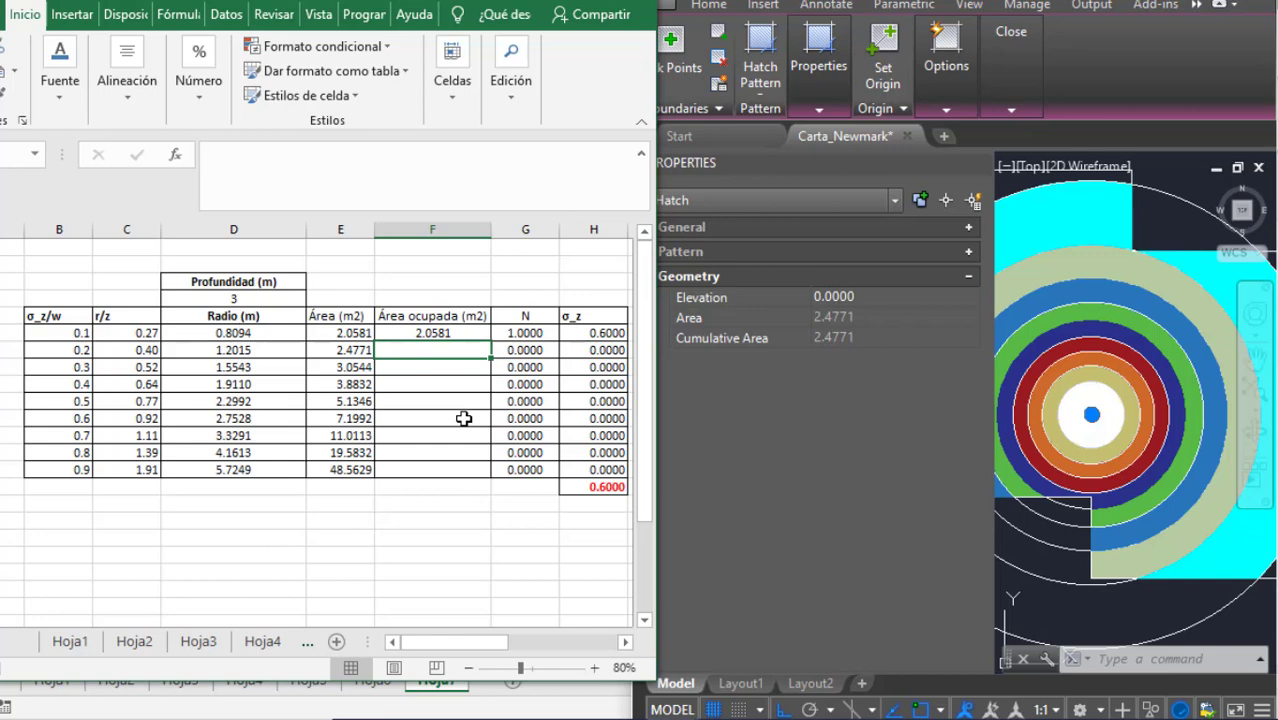
pyautogui.write('2.4771')
pyautogui.press('Return')
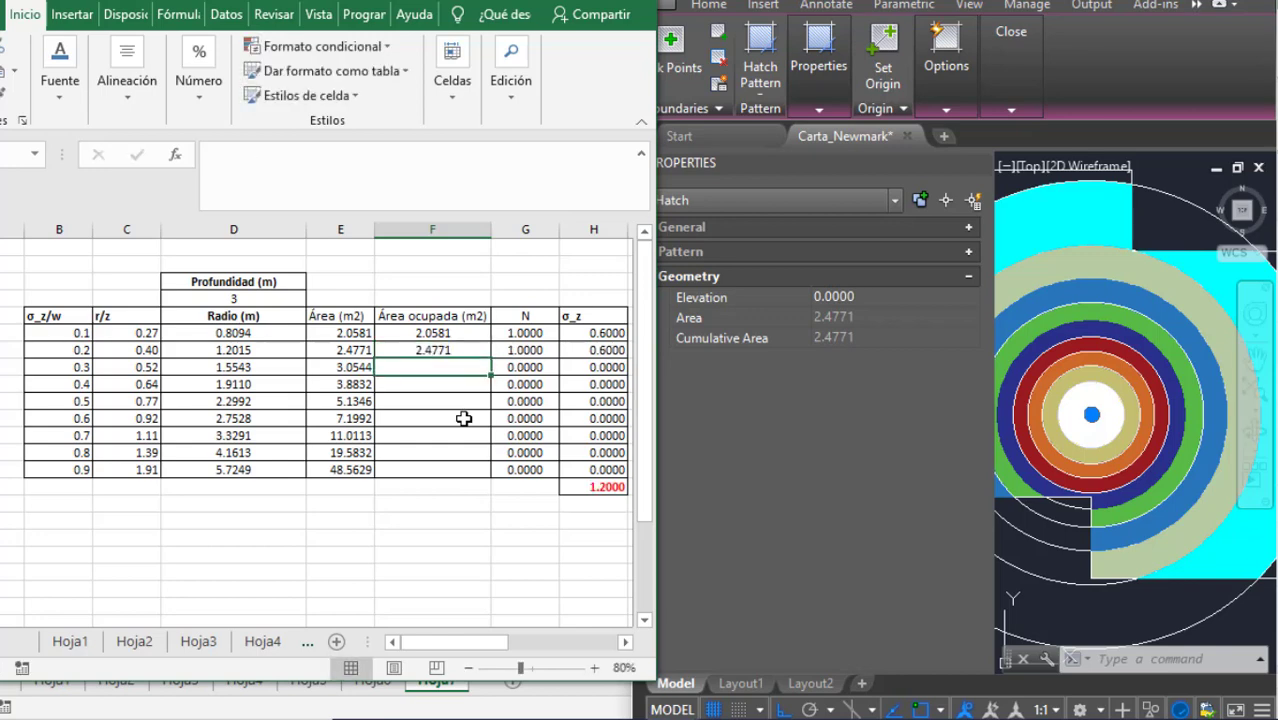
# Enter the AutoCAD hatch areas 3.0544 and 3.8832 as Área ocupada for the third and fourth rings.
pyautogui.click(1141, 390)
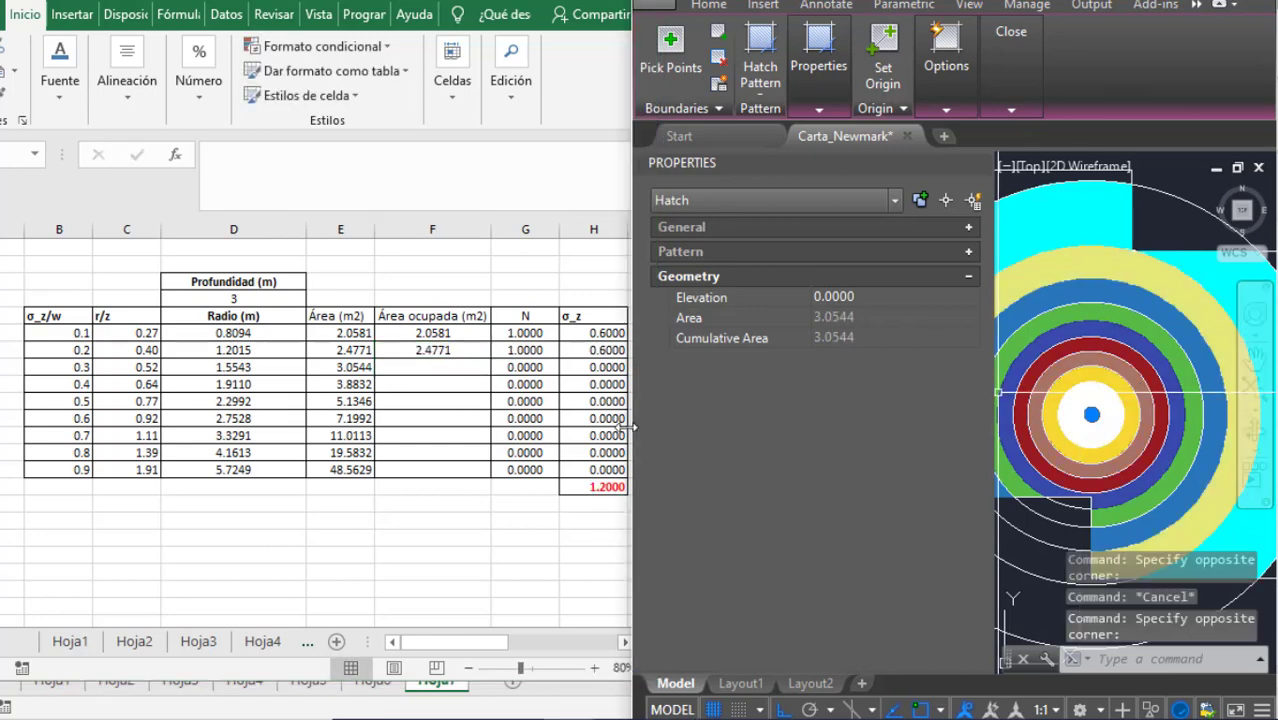
pyautogui.click(442, 367)
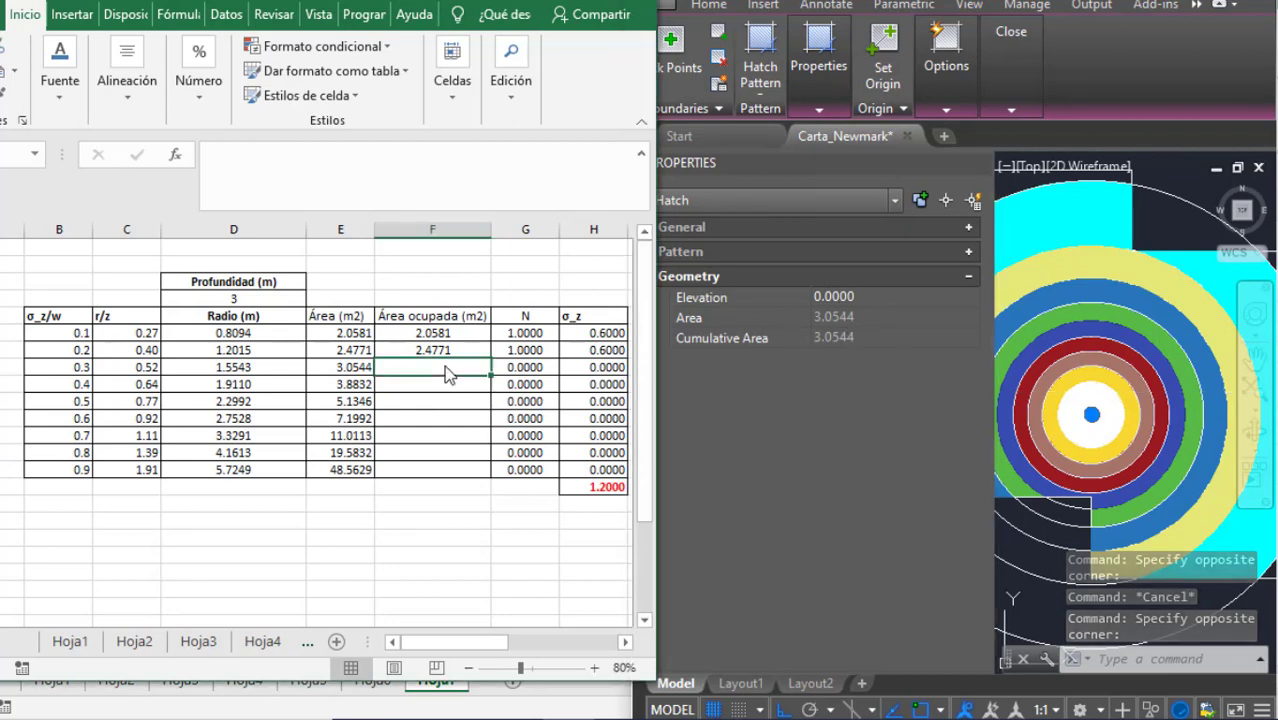
pyautogui.write('3.0544')
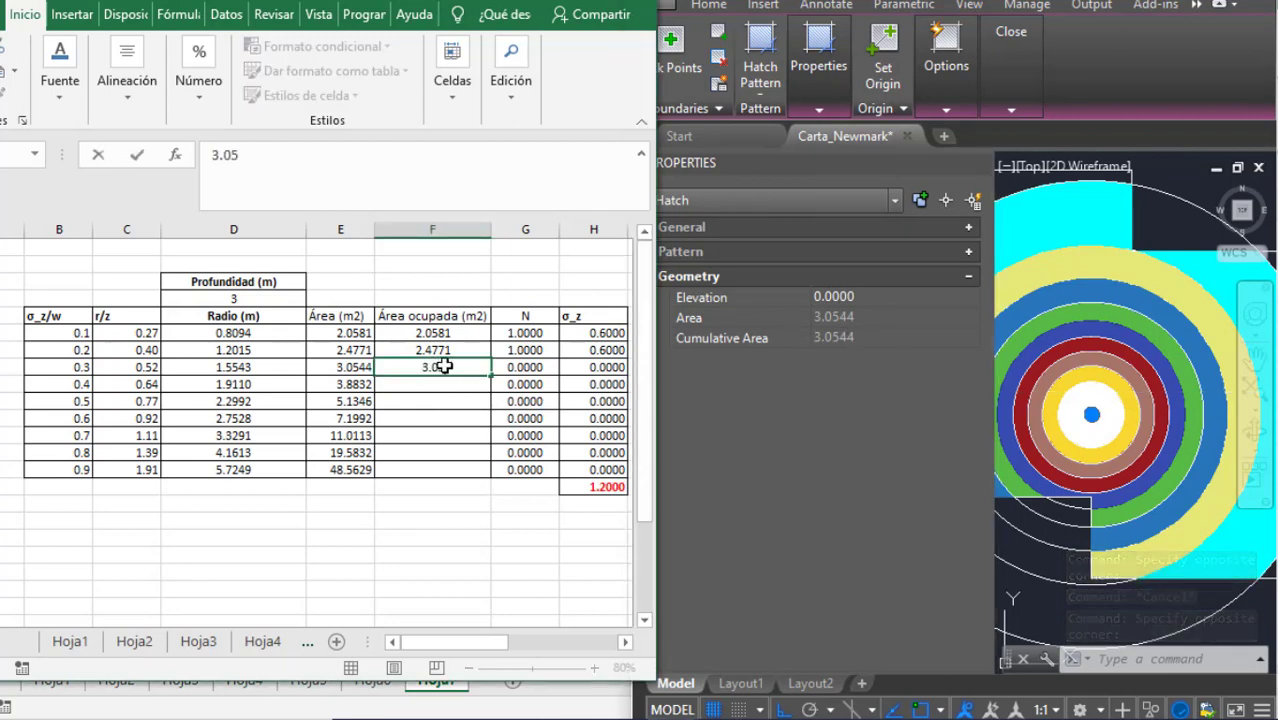
pyautogui.press('Return')
pyautogui.click(1010, 395)
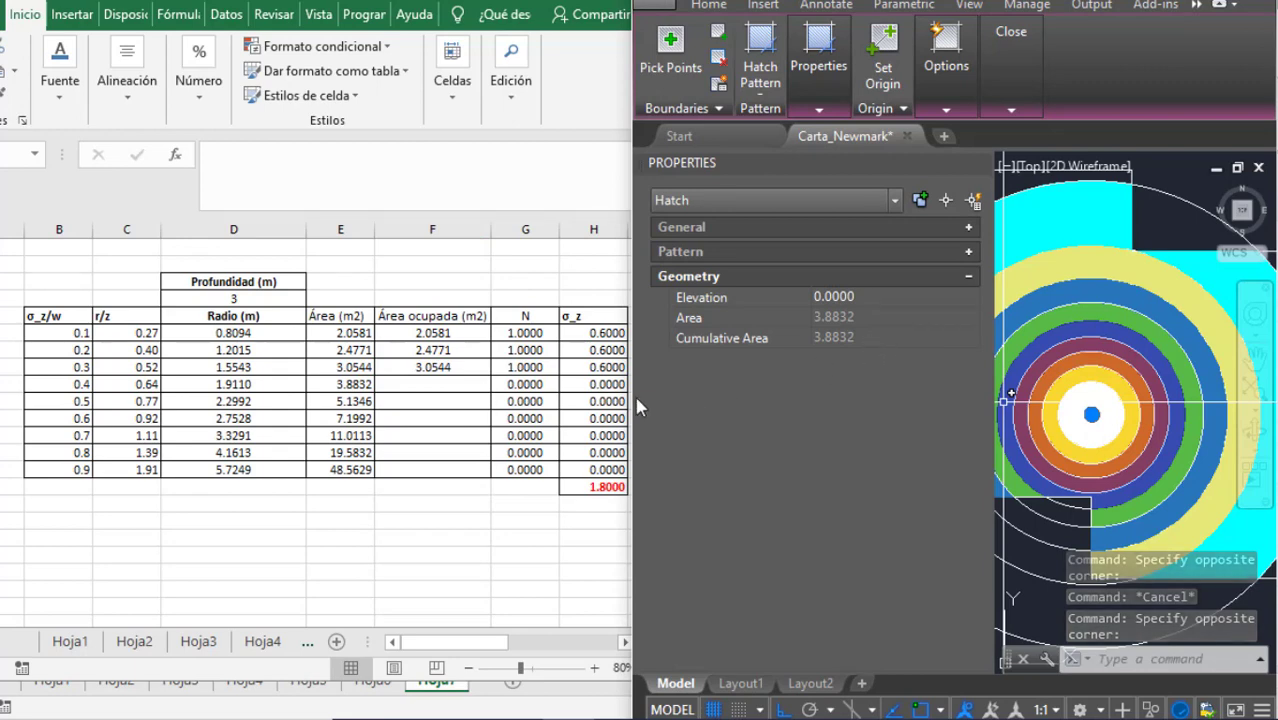
pyautogui.click(442, 384)
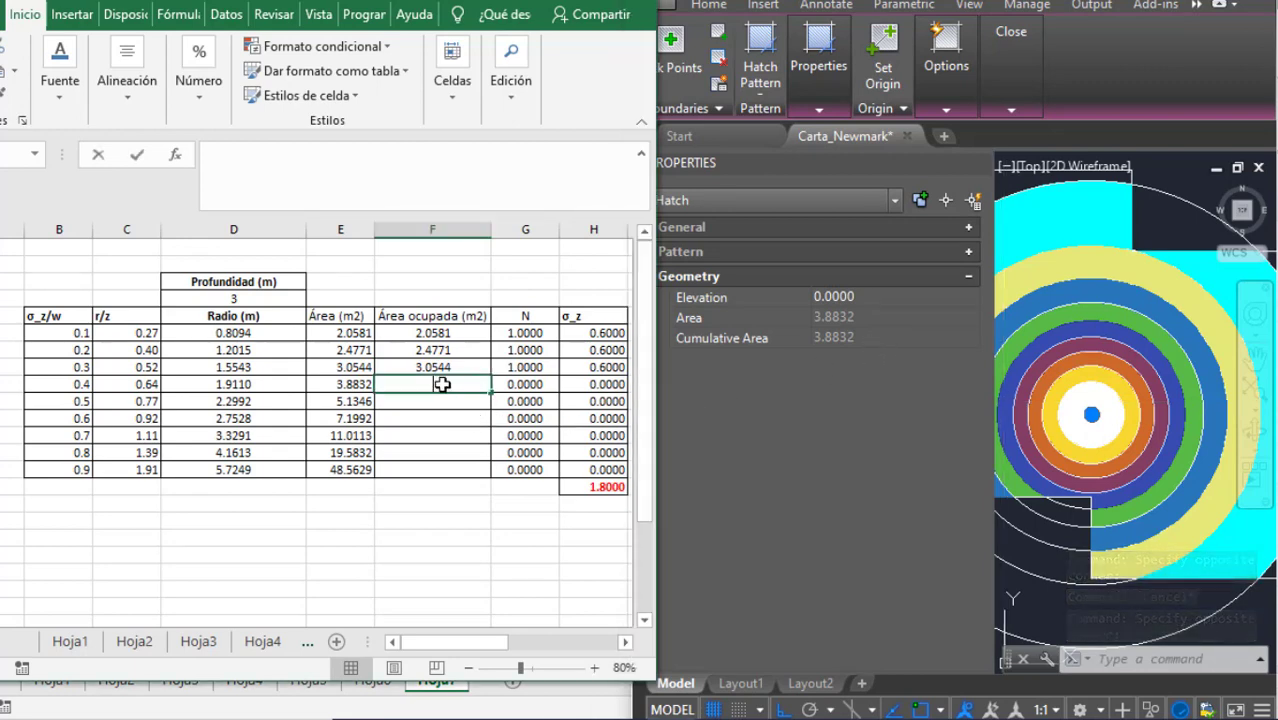
pyautogui.write('3.8832')
pyautogui.press('Return')
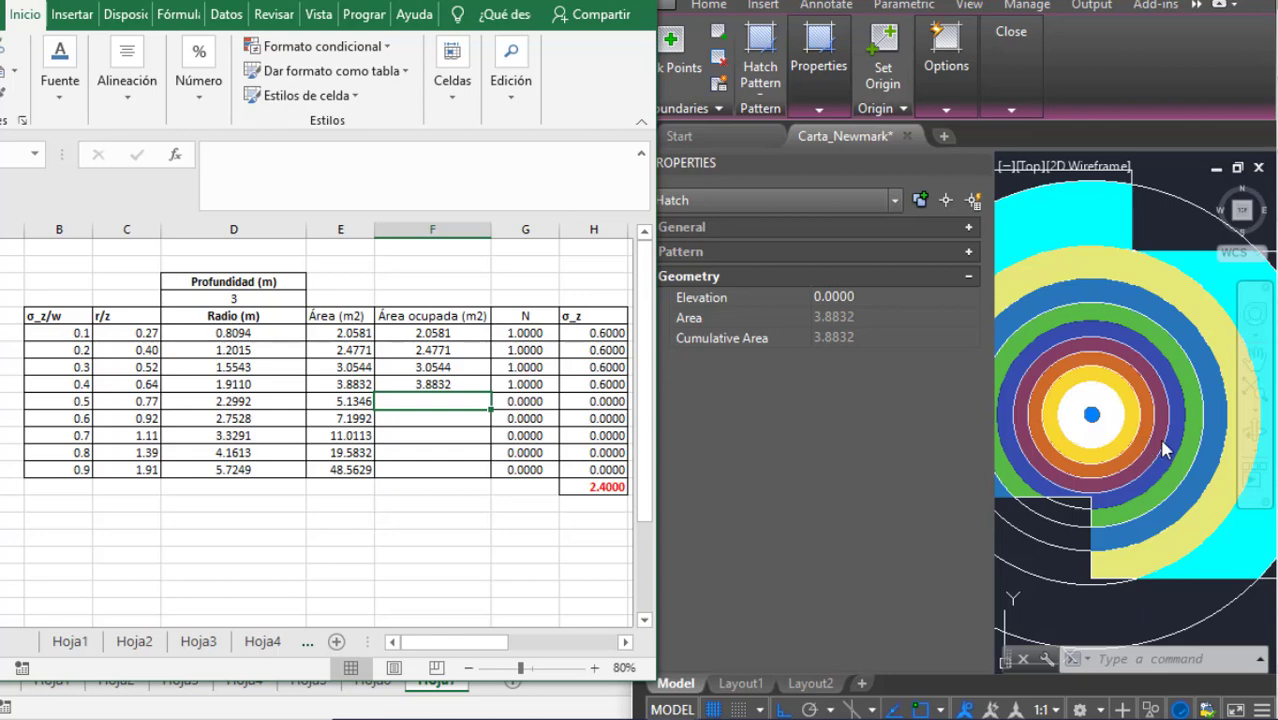
# Enter the AutoCAD hatch areas 4.9053 and 6.4499 as Área ocupada for the fifth and sixth rings.
pyautogui.click(1170, 228)
pyautogui.press('Escape')
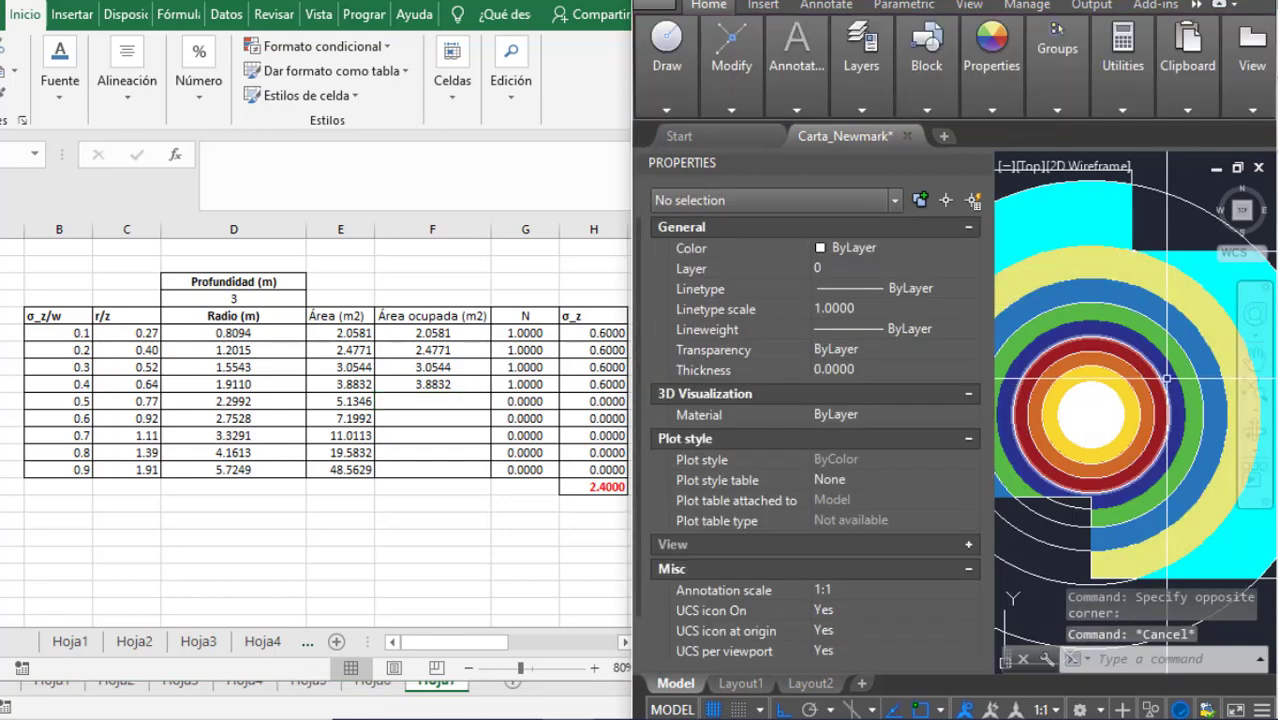
pyautogui.click(1170, 374)
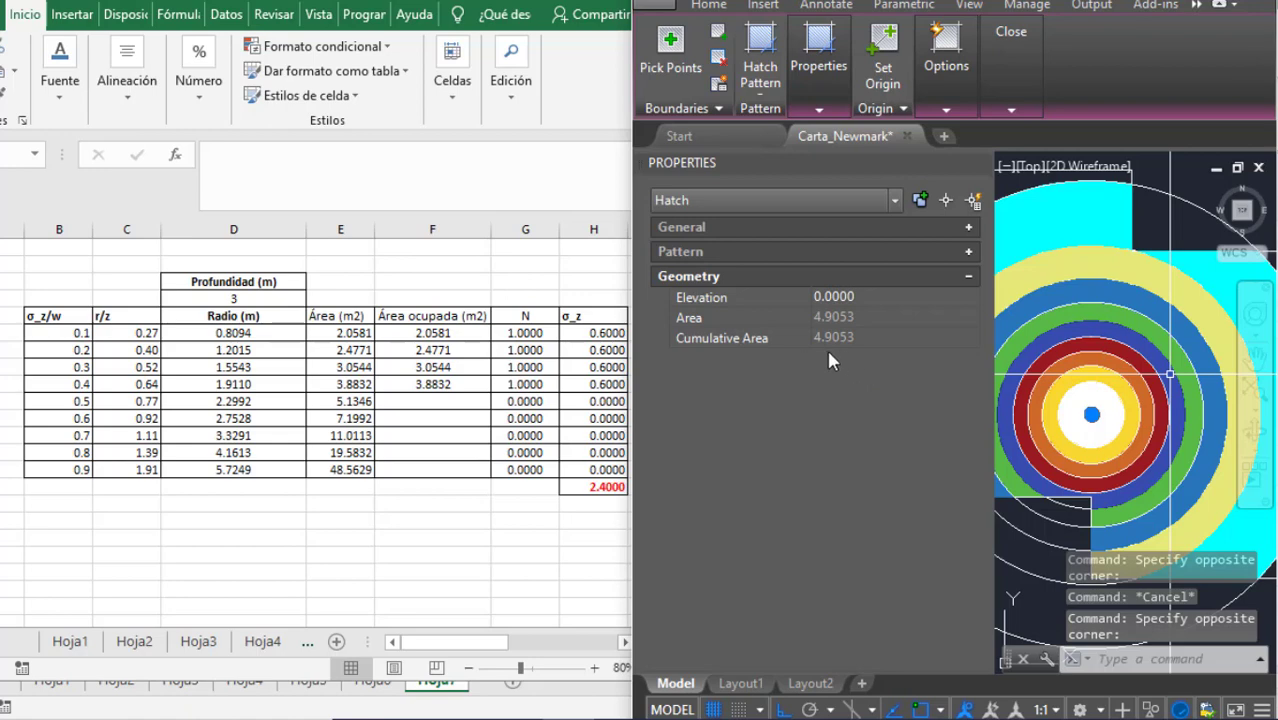
pyautogui.click(413, 401)
pyautogui.write('4.905')
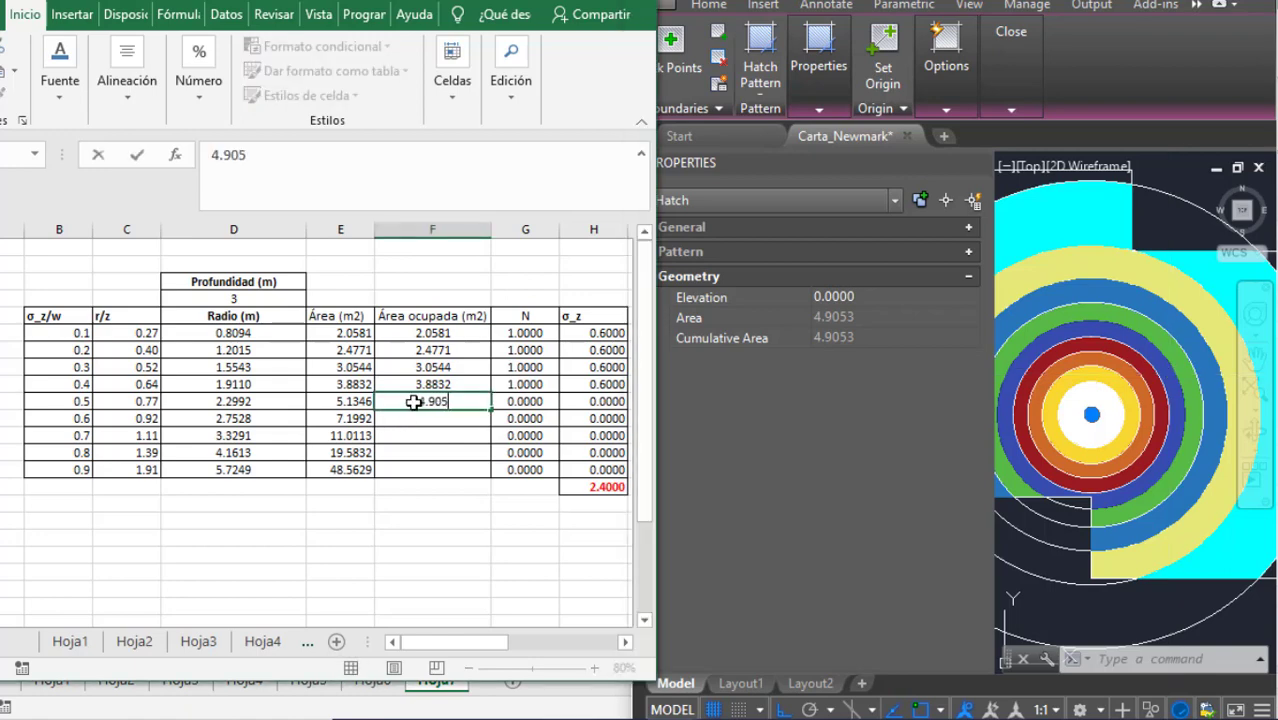
pyautogui.write('3')
pyautogui.press('Return')
pyautogui.write('6.')
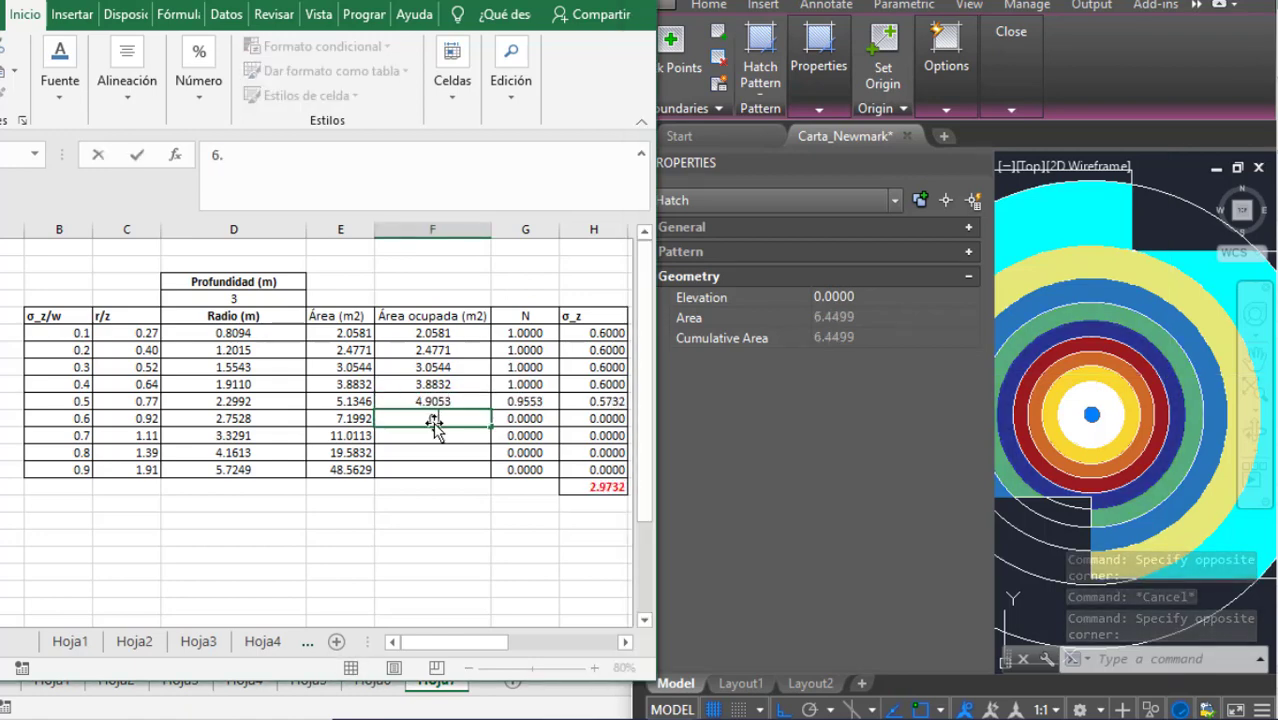
pyautogui.write('4499')
pyautogui.press('Return')
# Enter the AutoCAD hatch areas 9.5181 and 16.0703 as Área ocupada for the seventh and eighth rings.
pyautogui.click(1063, 493)
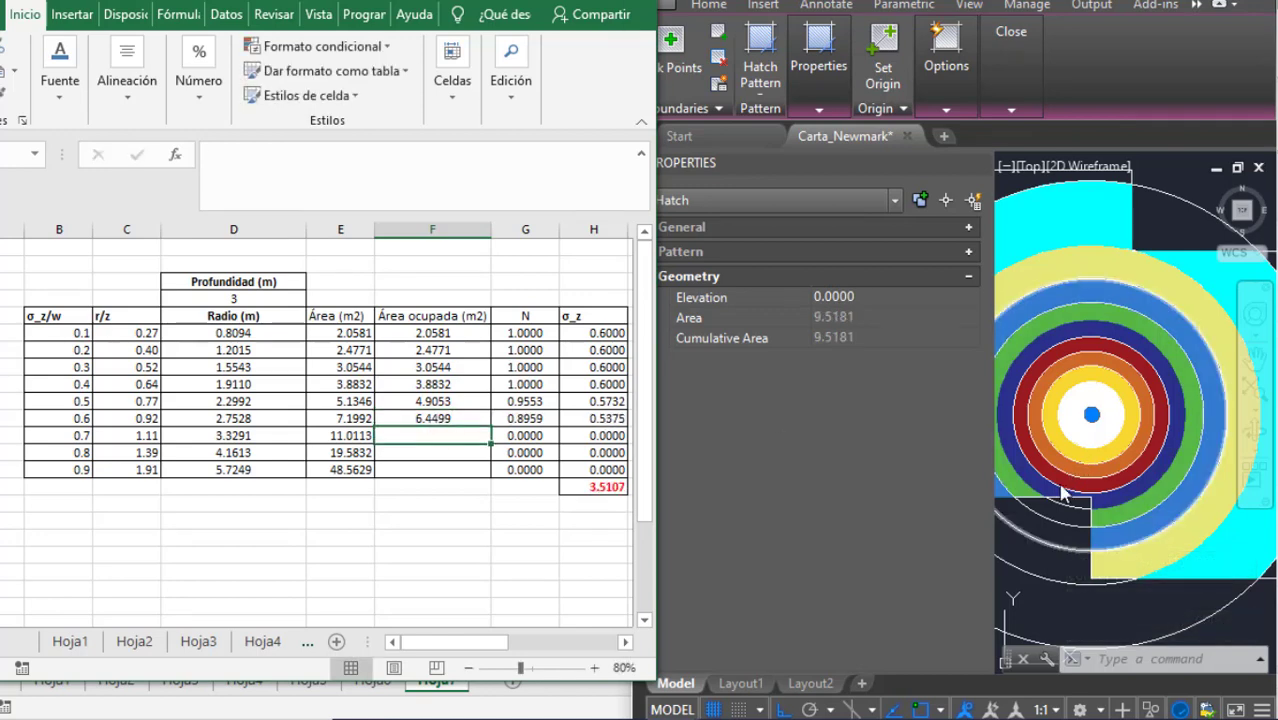
pyautogui.write('9.5181')
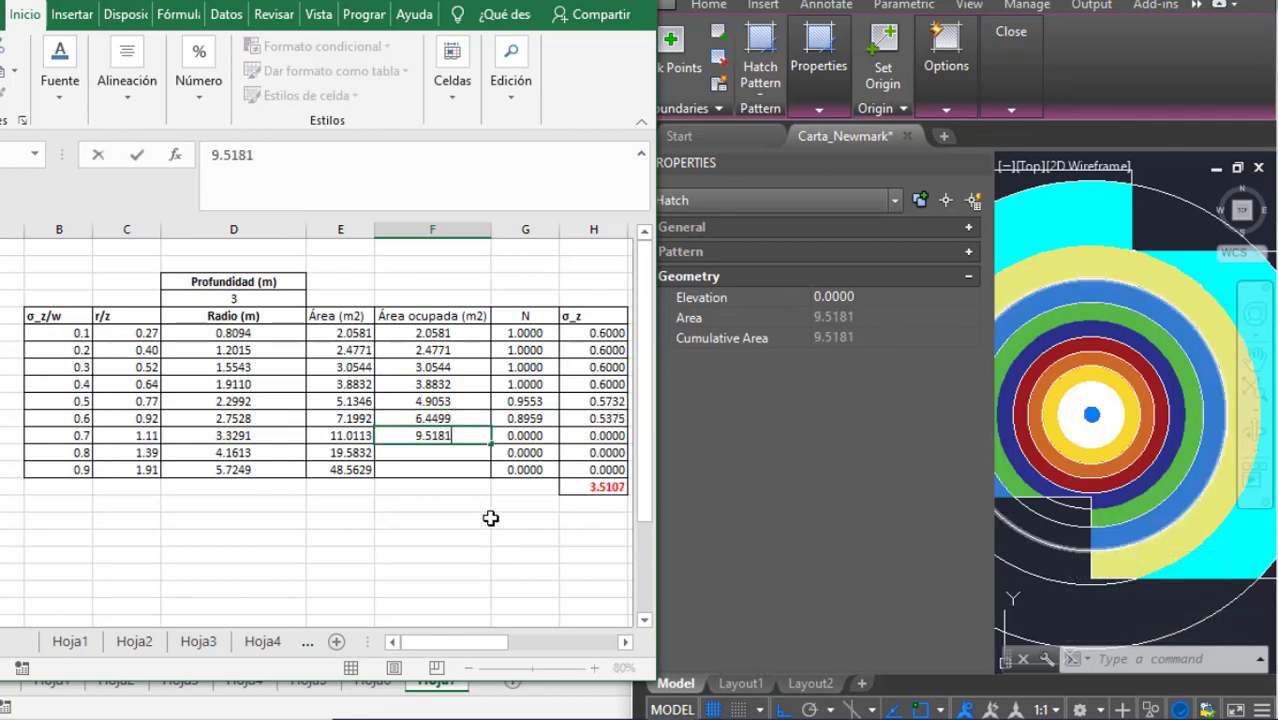
pyautogui.press('Return')
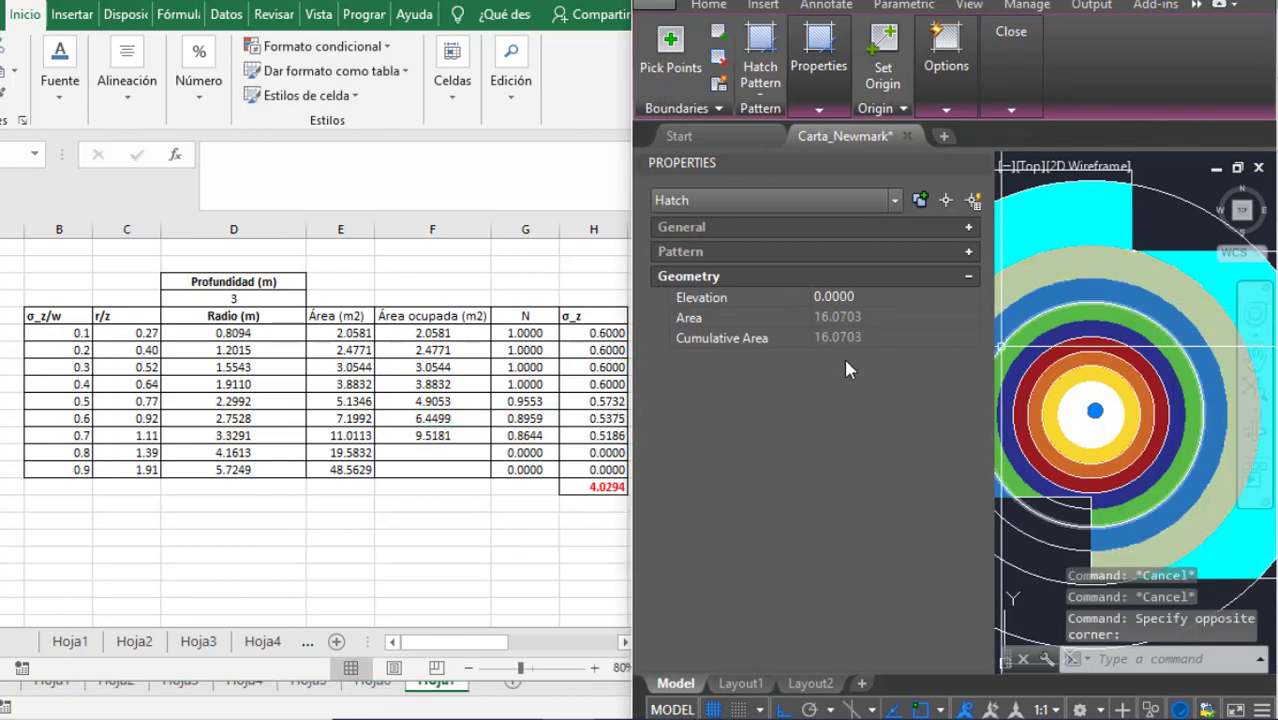
pyautogui.click(432, 457)
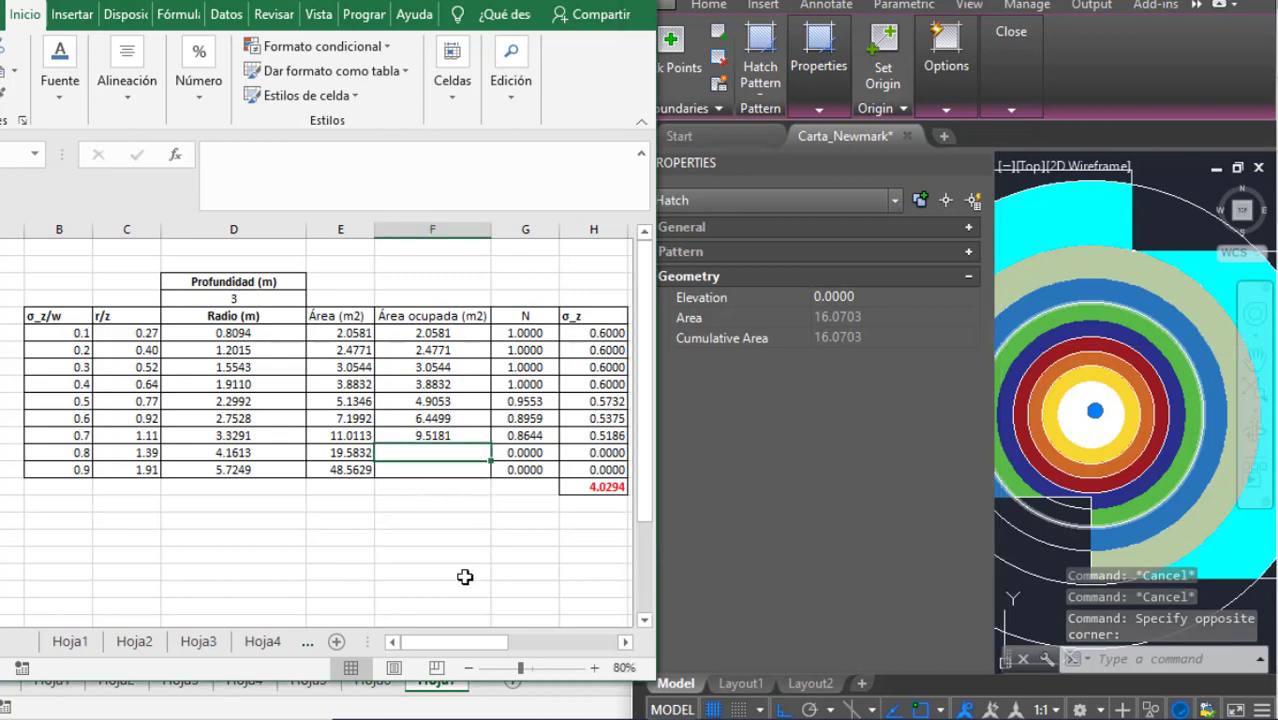
pyautogui.write('16.0703')
pyautogui.press('Return')
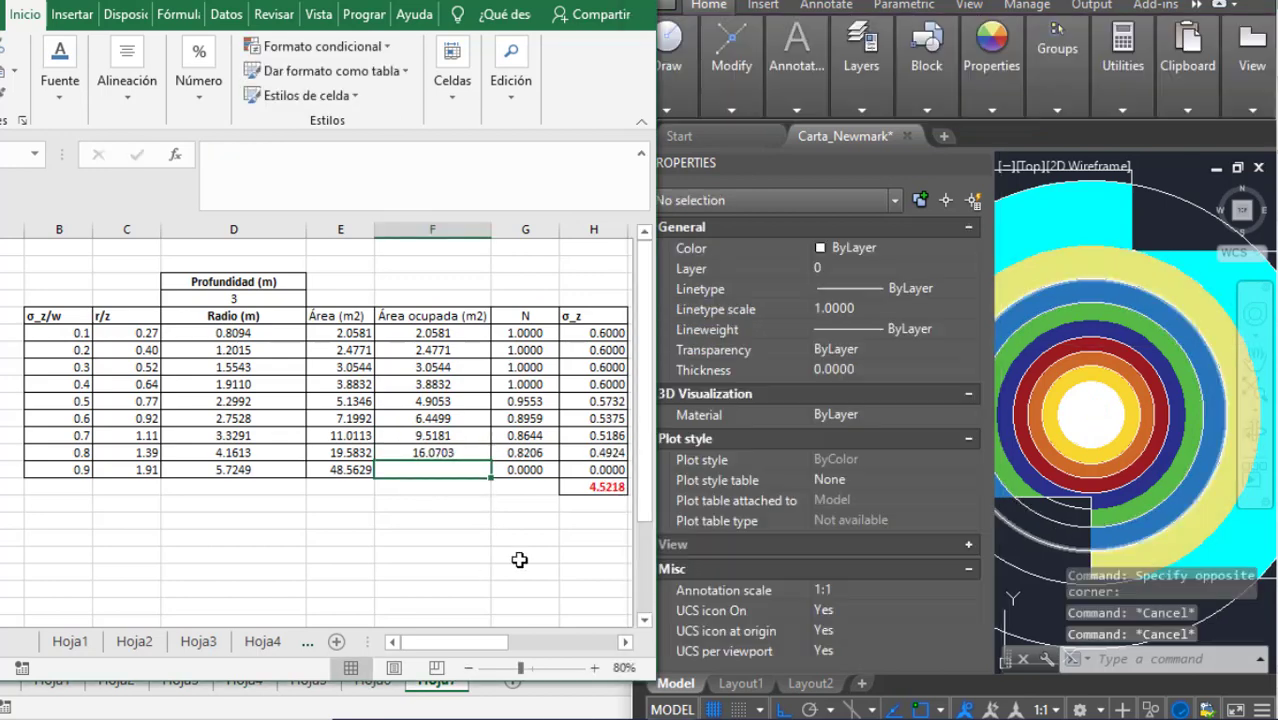
# Select the outermost cyan hatch in AutoCAD and enter its area, 21.1529, as Área ocupada for the ninth ring.
pyautogui.click(1164, 229)
pyautogui.click(1096, 216)
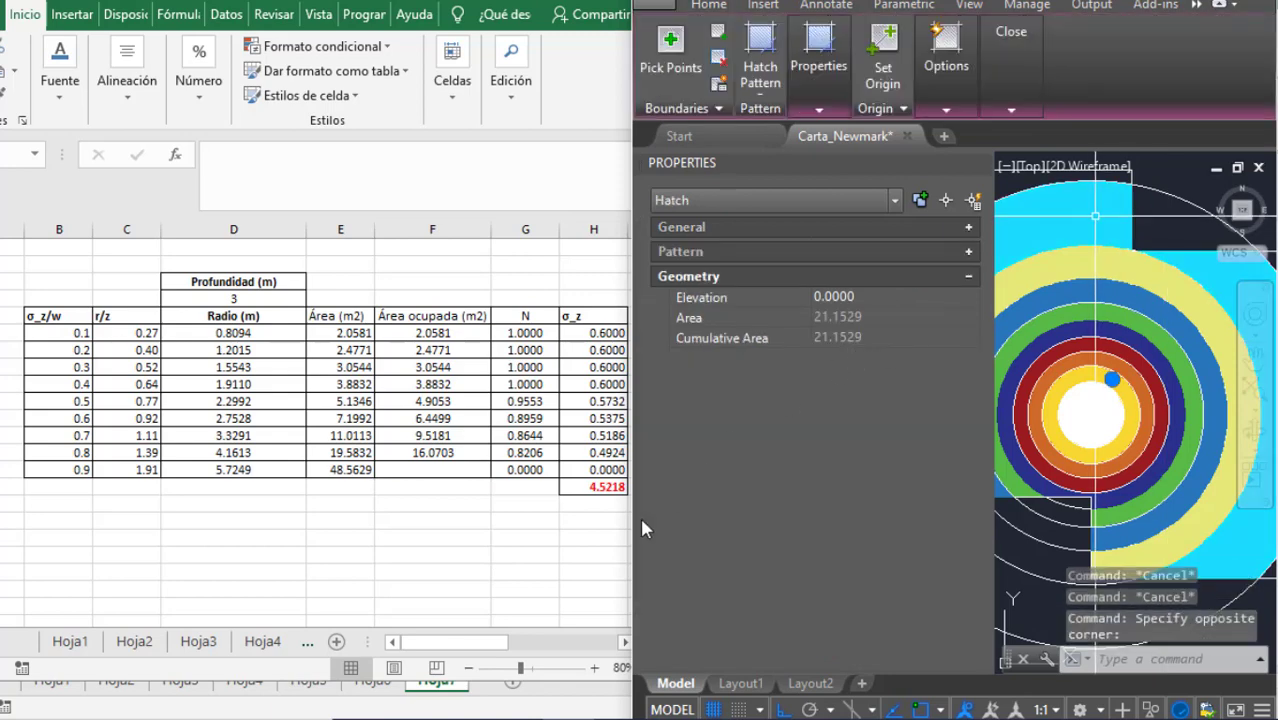
pyautogui.click(442, 511)
pyautogui.write('21.15')
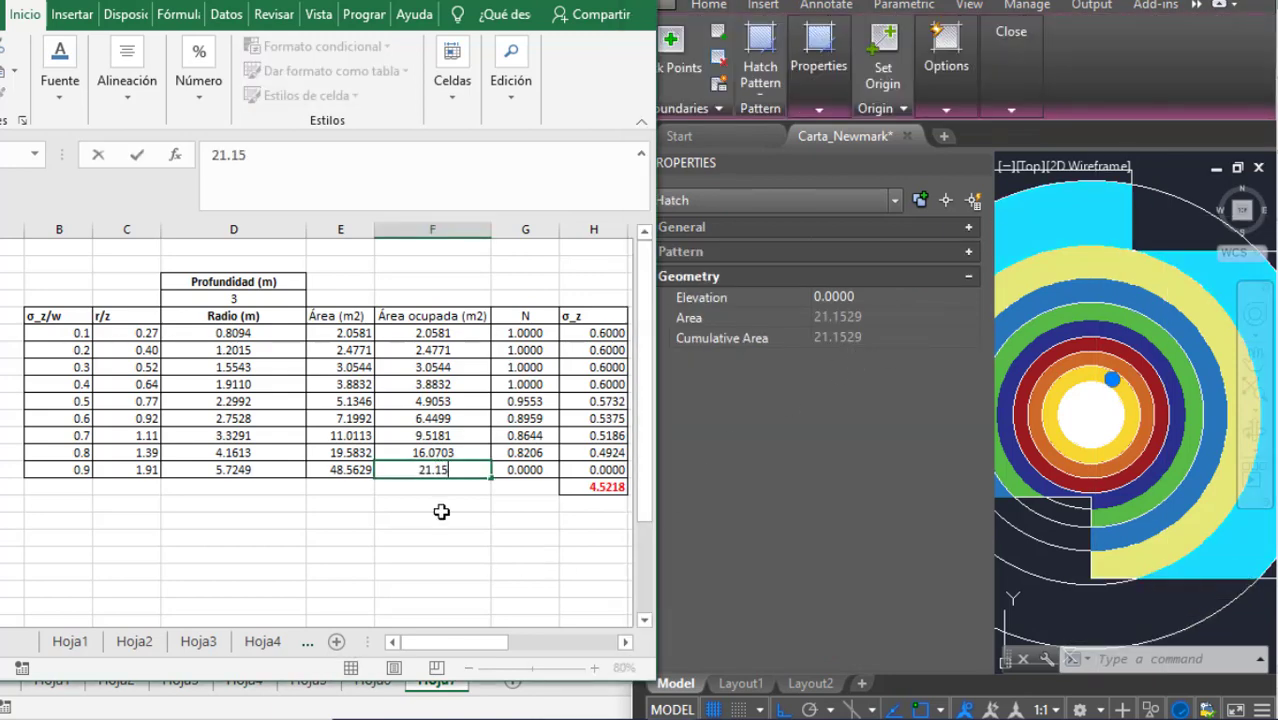
pyautogui.write('29')
pyautogui.press('Return')
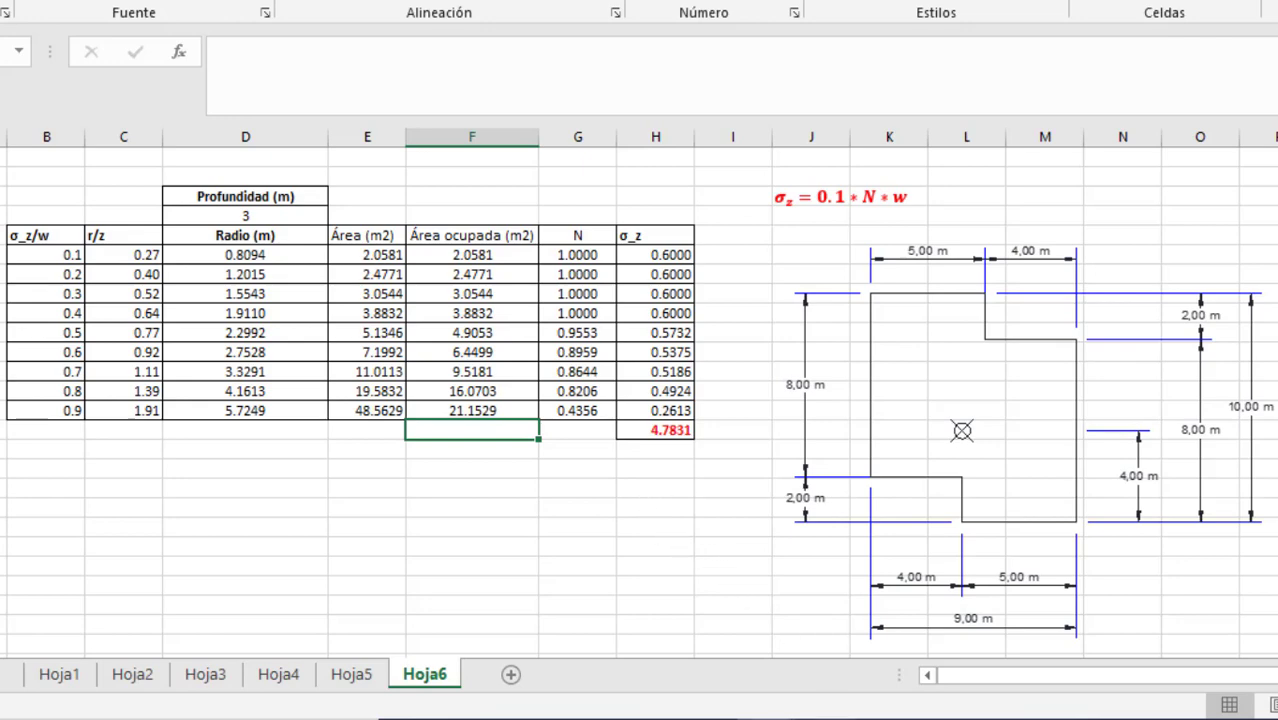
# Switch to Carga_rectangular_FI.xlsx and enter x = 4 and y = 6 for the first rectangle of point A.
pyautogui.moveTo(773, 718)
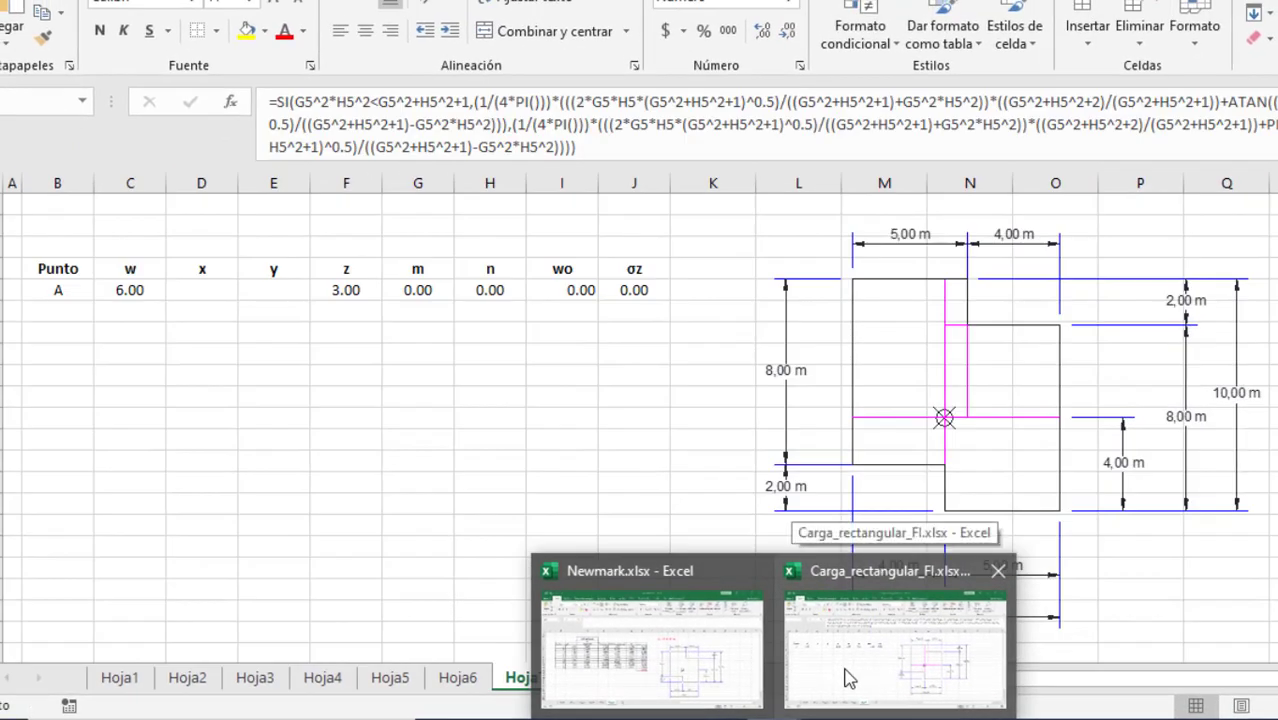
pyautogui.click(848, 679)
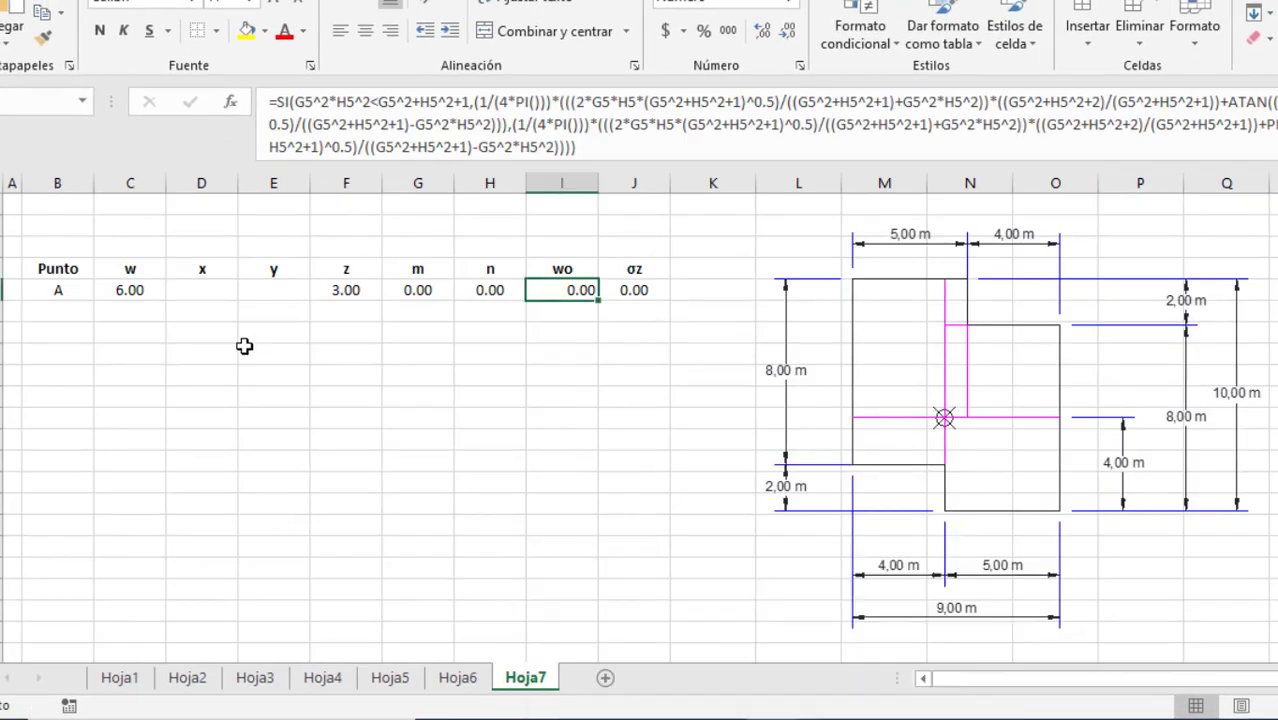
pyautogui.click(205, 289)
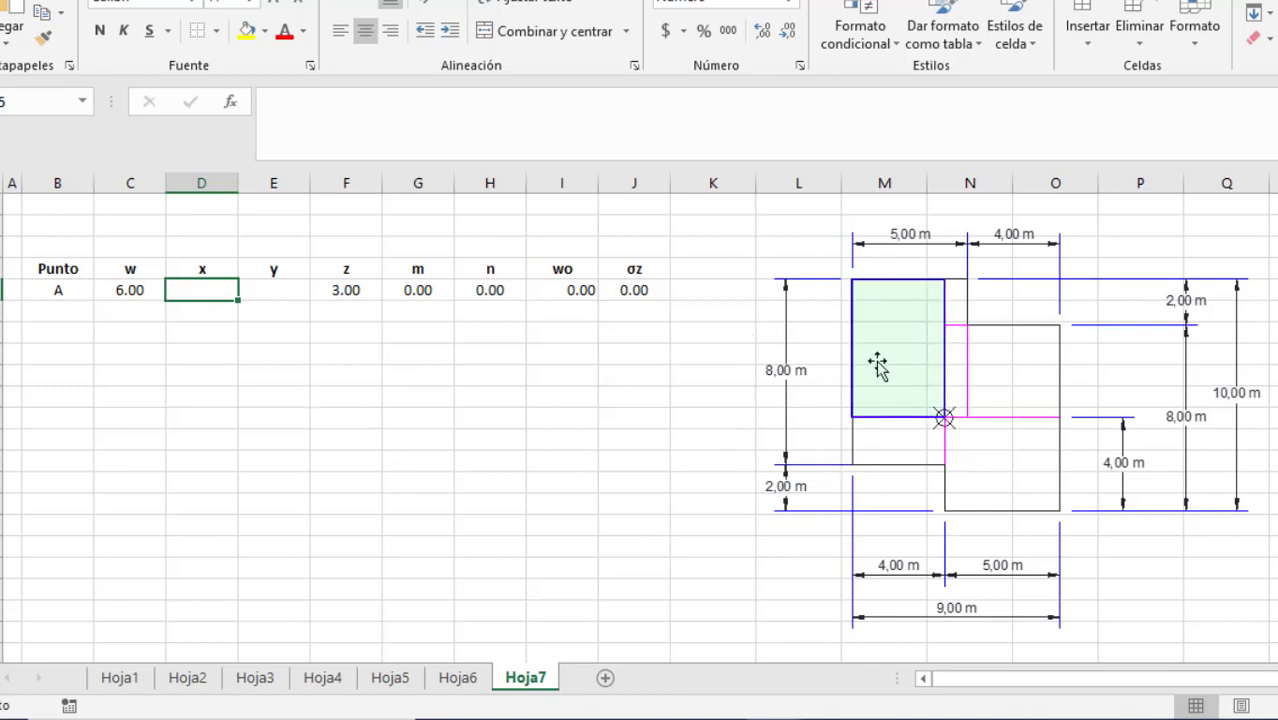
pyautogui.write('4')
pyautogui.press('Tab')
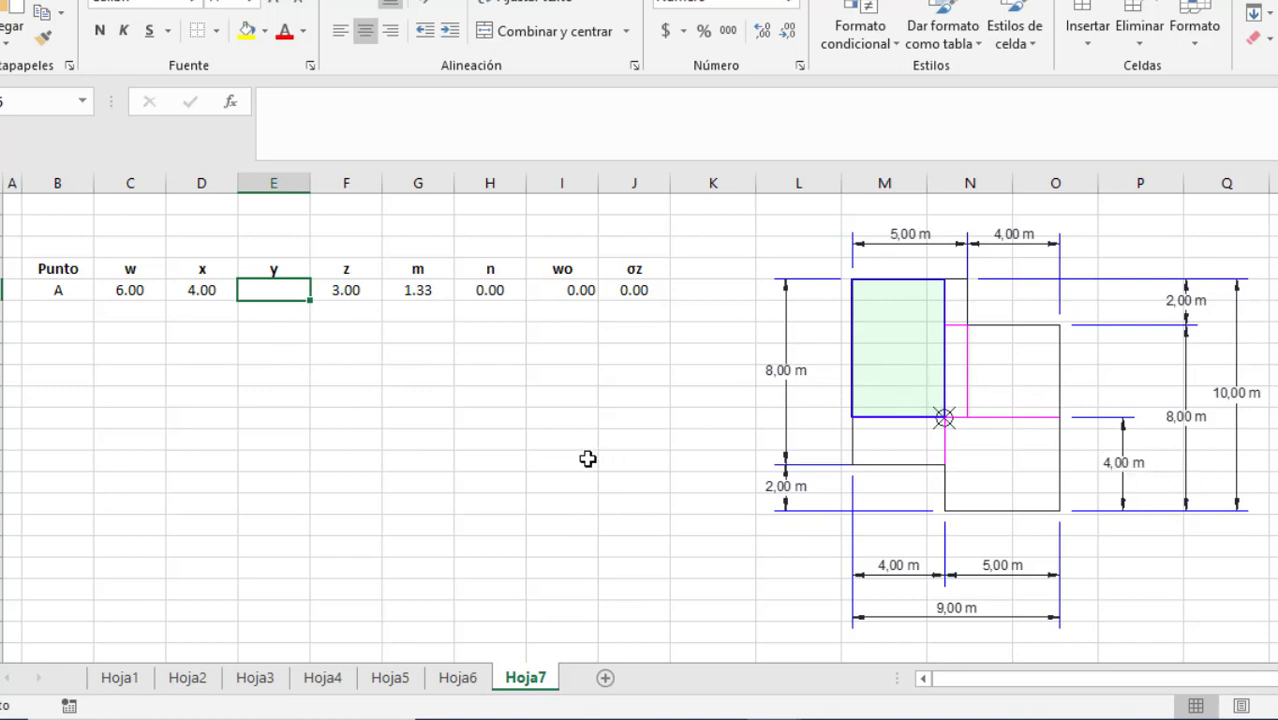
pyautogui.write('6')
pyautogui.press('Return')
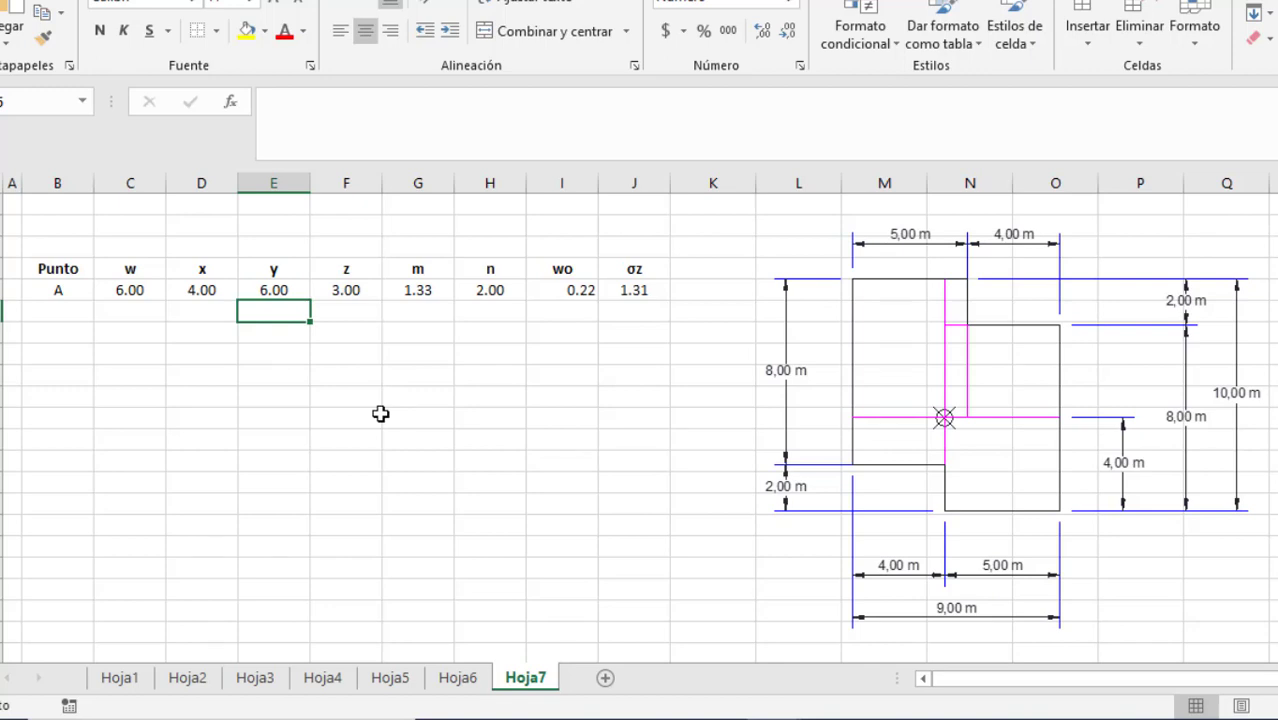
# Copy point A's row from w to σz into the five rows below and set w in the last row to -6.
pyautogui.moveTo(130, 289); pyautogui.dragTo(670, 400)
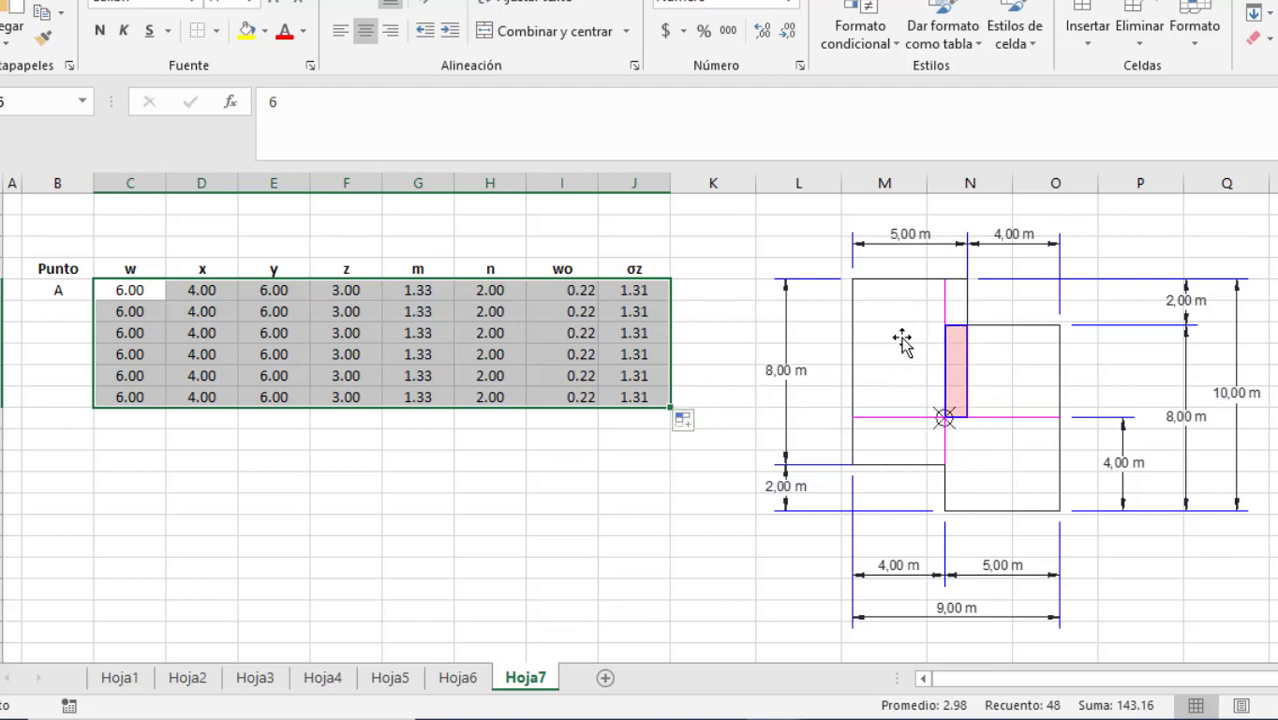
pyautogui.click(152, 445)
pyautogui.click(130, 398)
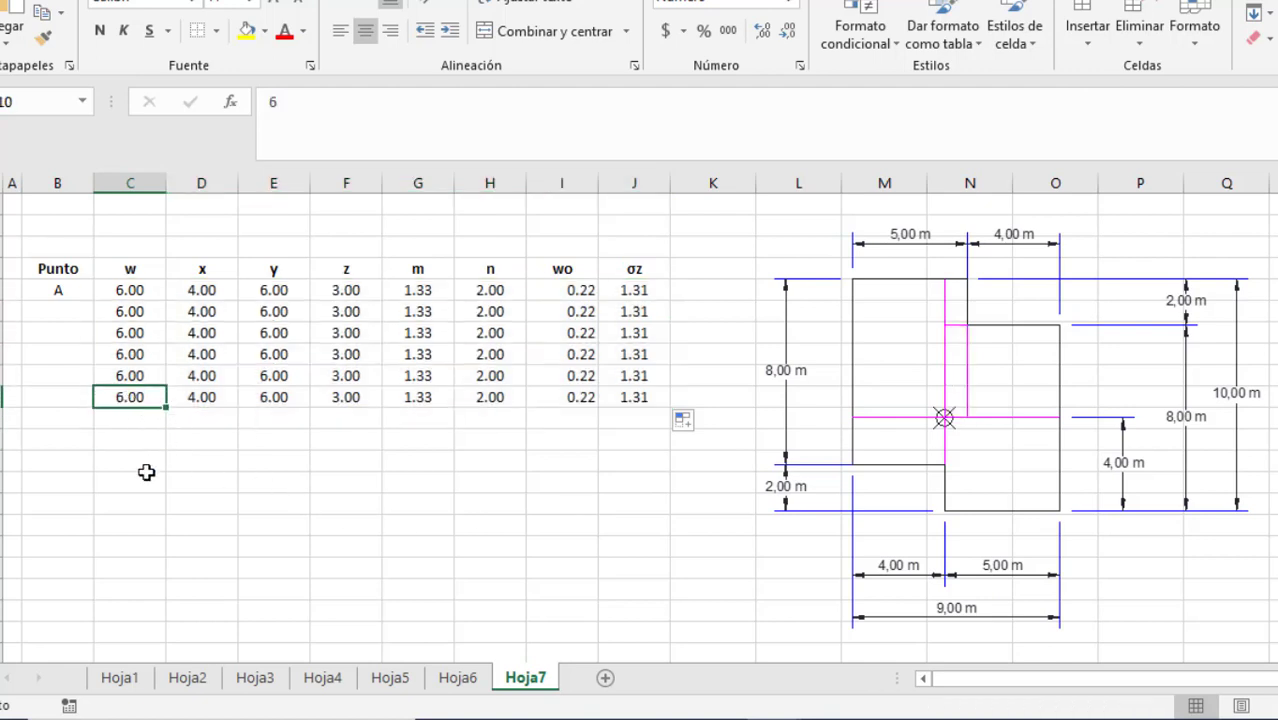
pyautogui.write('-6')
pyautogui.press('Return')
# Clear the x and y values in the five copied rows below point A's first row.
pyautogui.click(185, 318)
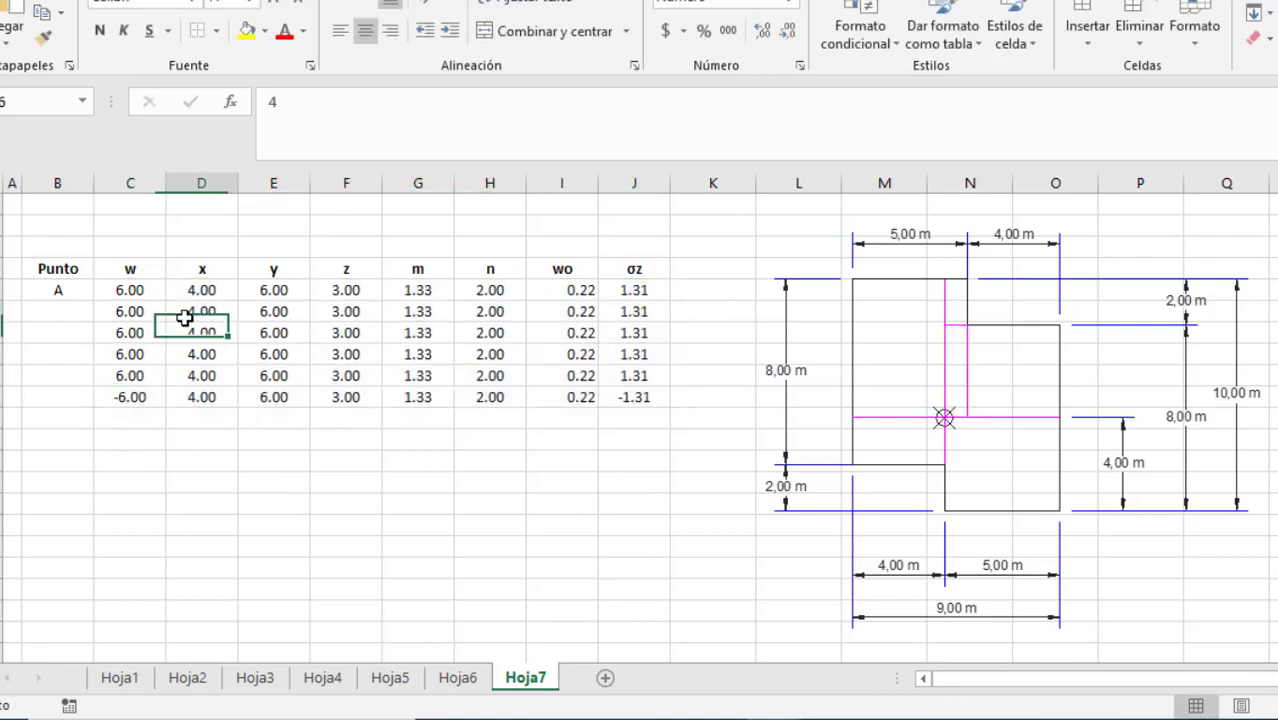
pyautogui.moveTo(185, 318); pyautogui.dragTo(273, 391)
pyautogui.press('Delete')
pyautogui.click(273, 482)
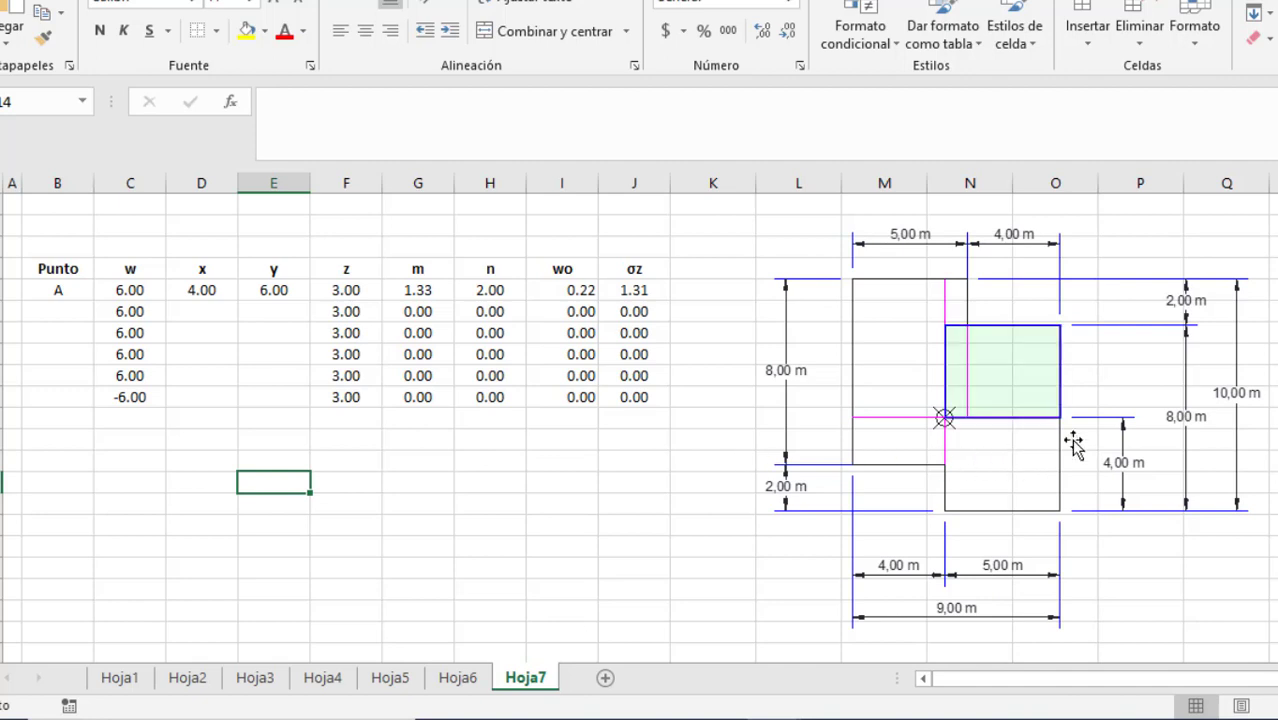
# Enter x = 5 and y = 4 in the second row for the upper-right rectangle of the loaded area.
pyautogui.click(201, 311)
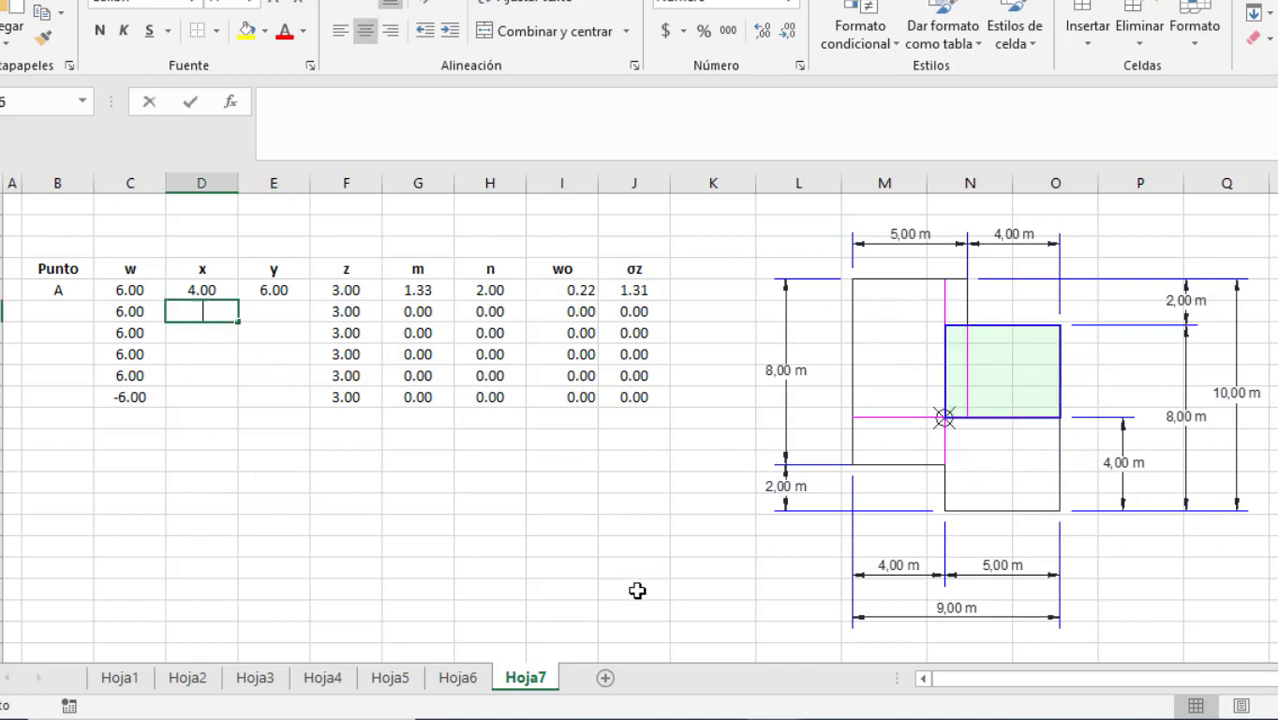
pyautogui.write('5')
pyautogui.press('Tab')
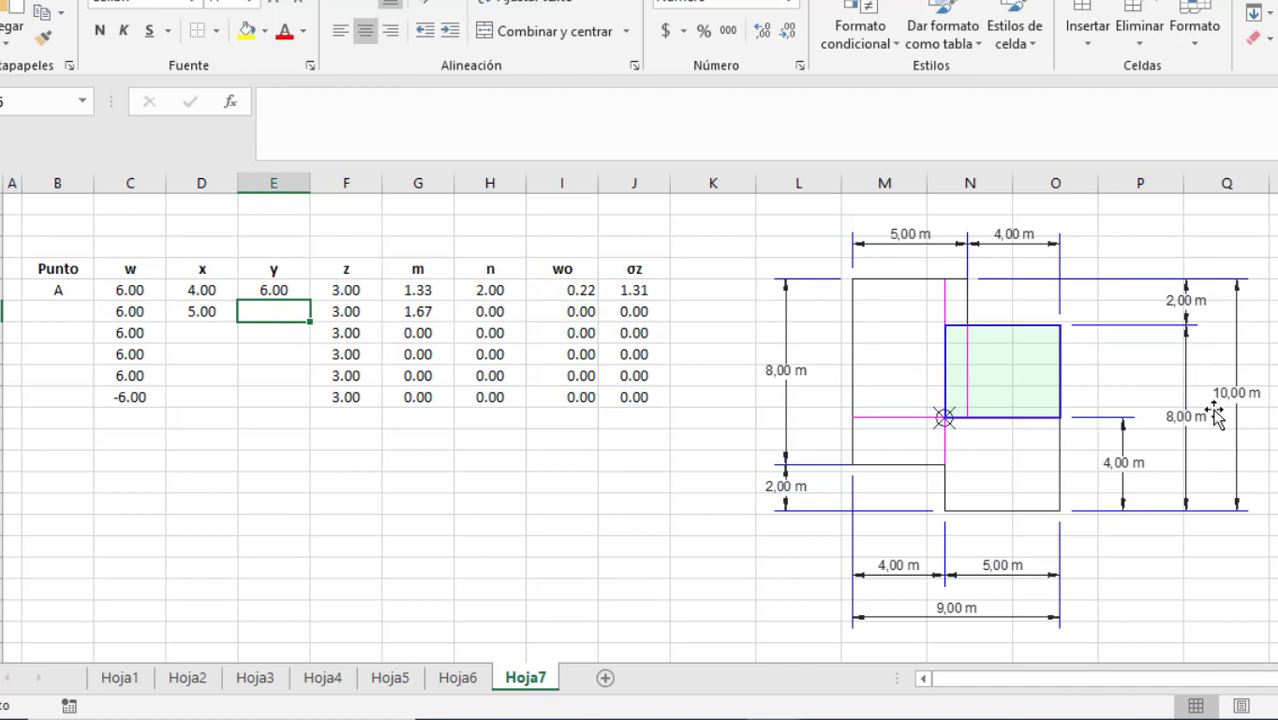
pyautogui.write('4')
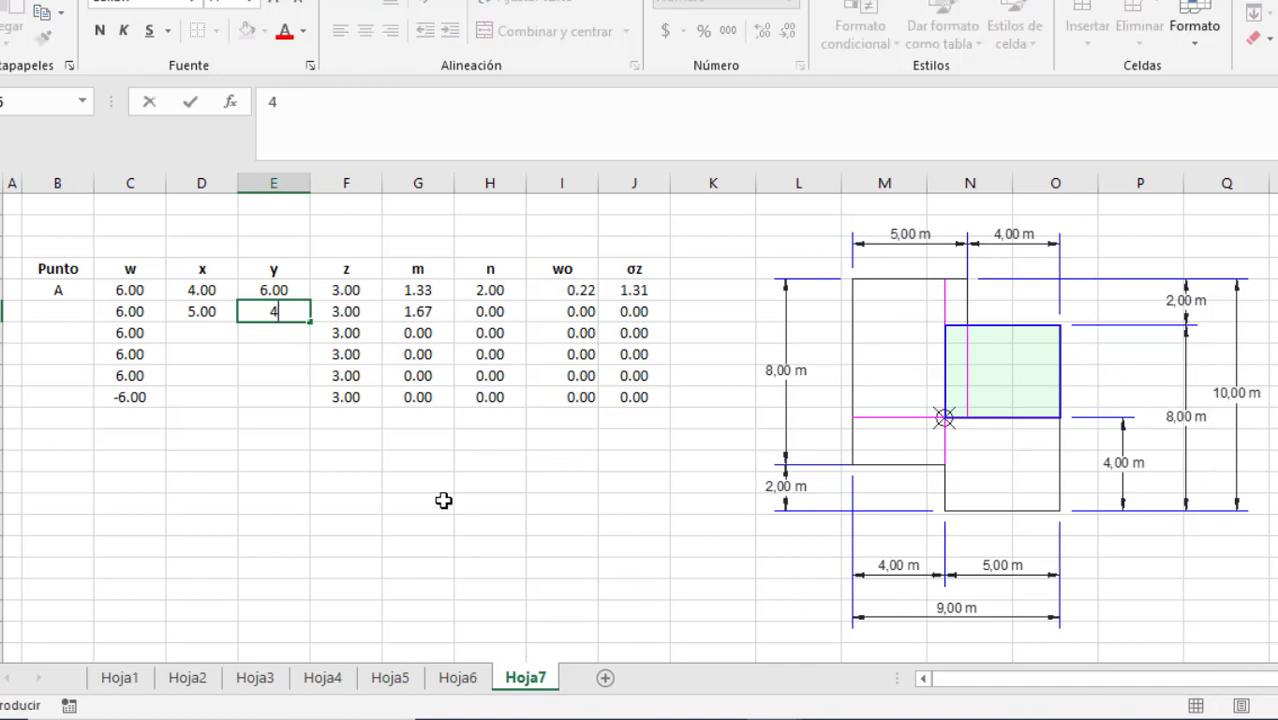
pyautogui.press('Return')
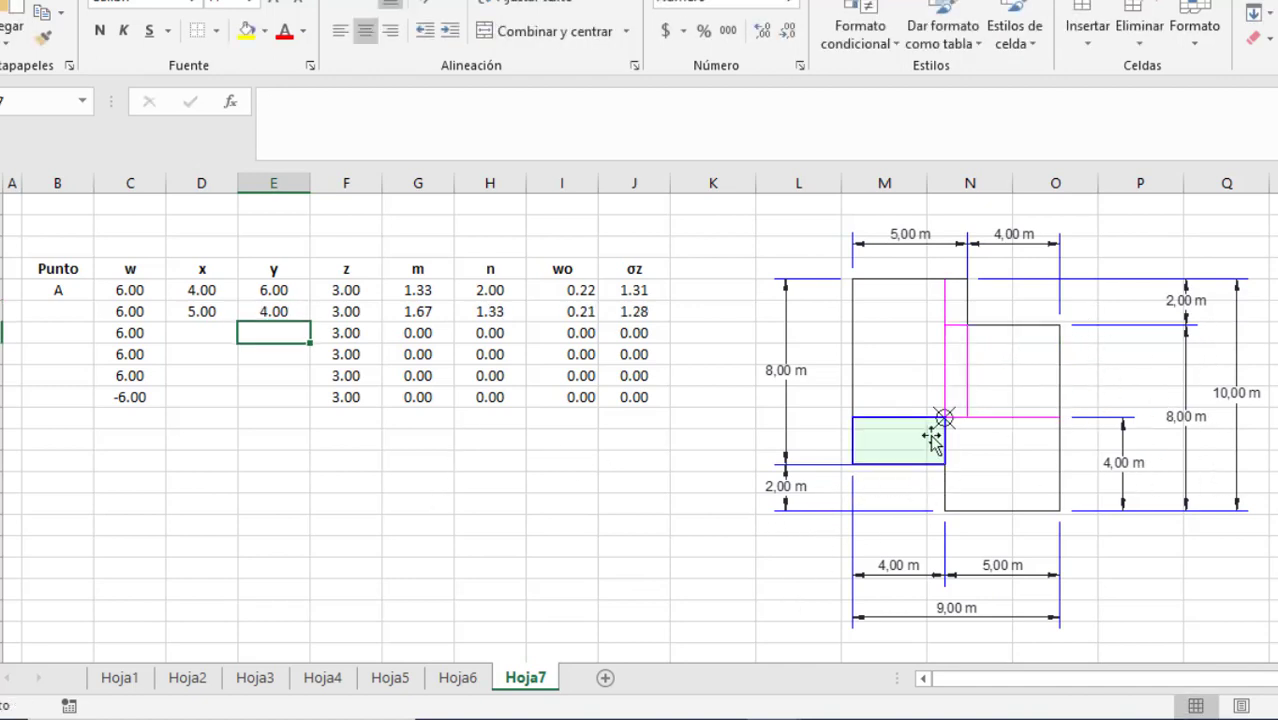
# Enter x = 4 and y = 2 in the third row for the lower-left rectangle of the loaded area.
pyautogui.click(205, 334)
pyautogui.write('4')
pyautogui.press('Tab')
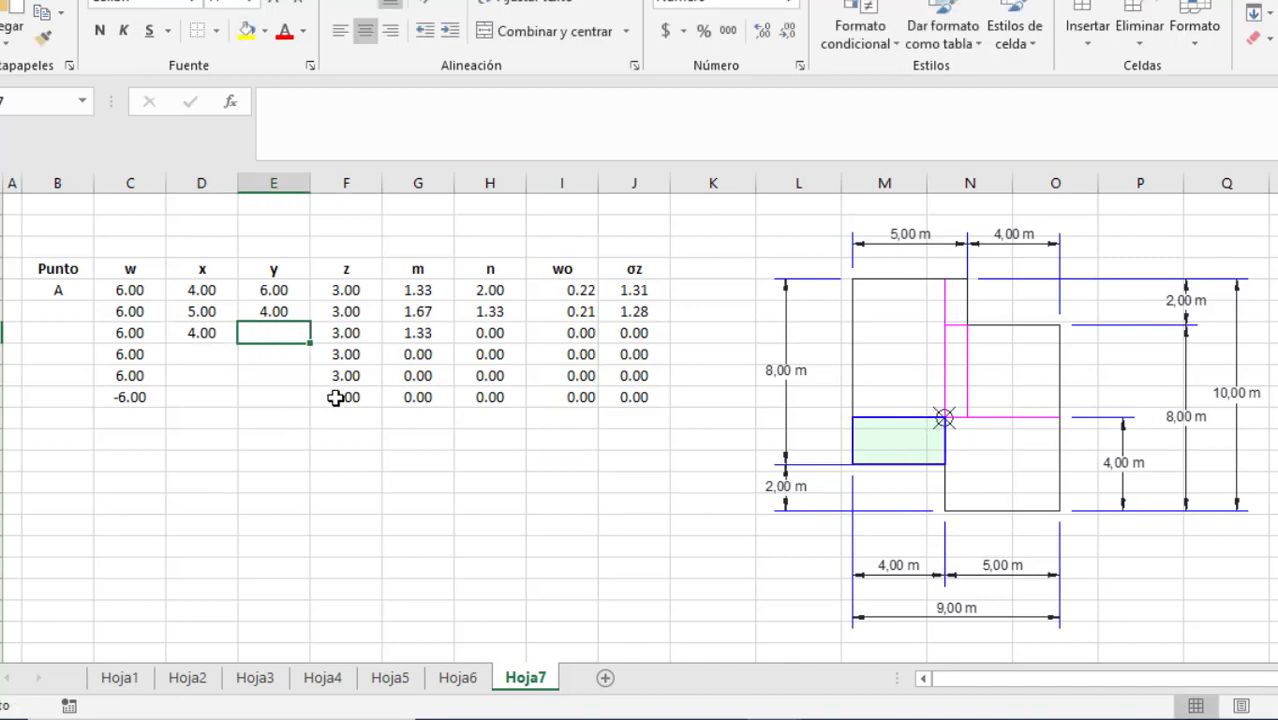
pyautogui.write('2')
pyautogui.press('Return')
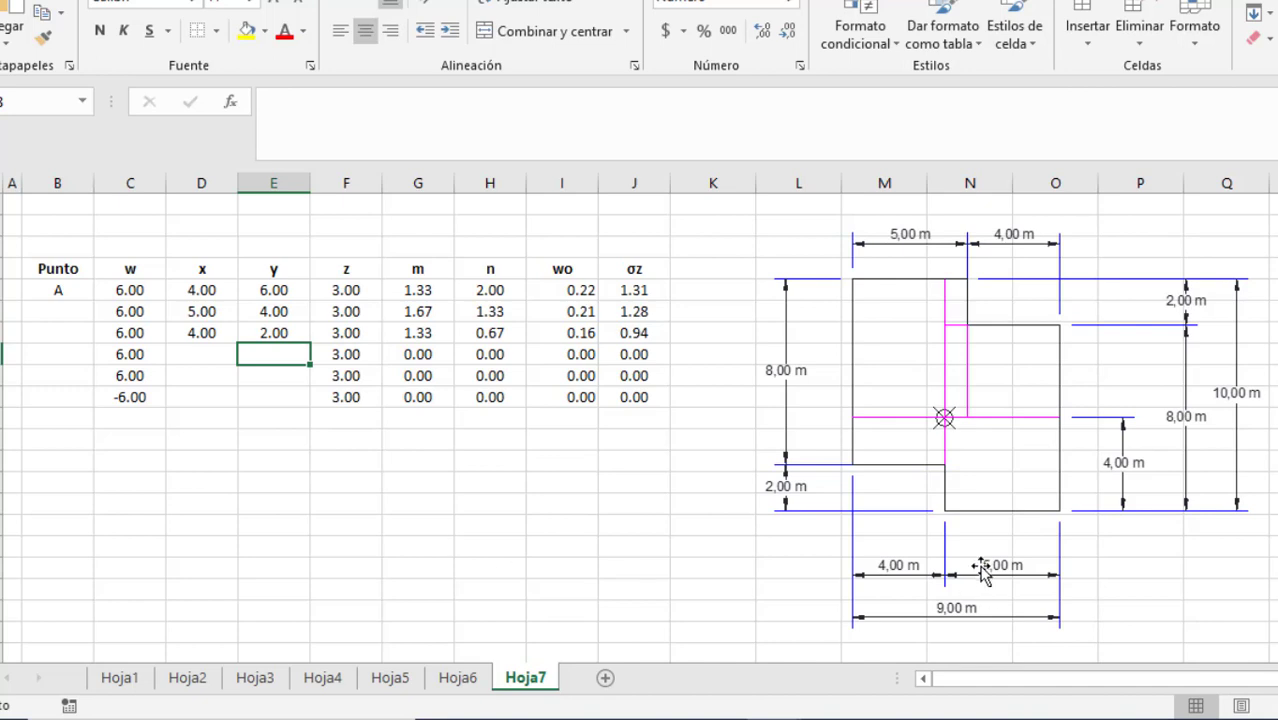
# Enter x = 5 and y = 4 in the fourth row for the lower-right rectangle of the loaded area.
pyautogui.click(194, 354)
pyautogui.write('5')
pyautogui.press('Tab')
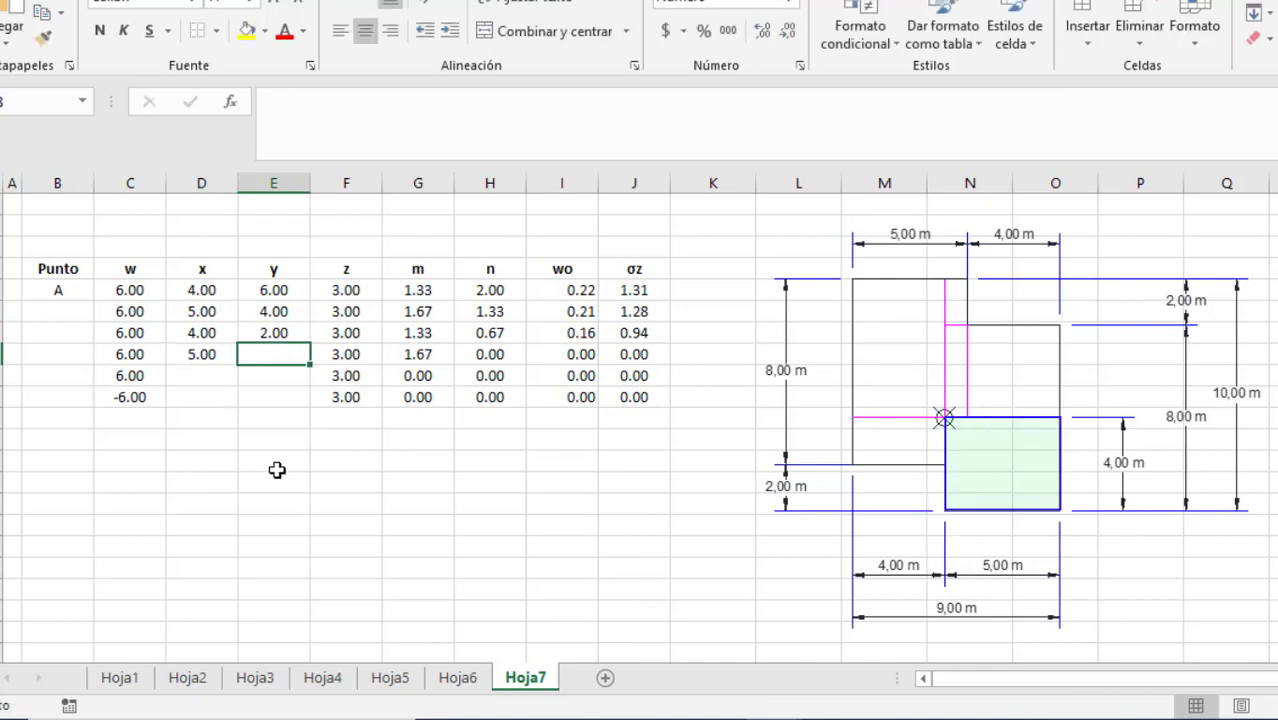
pyautogui.write('4')
pyautogui.press('Return')
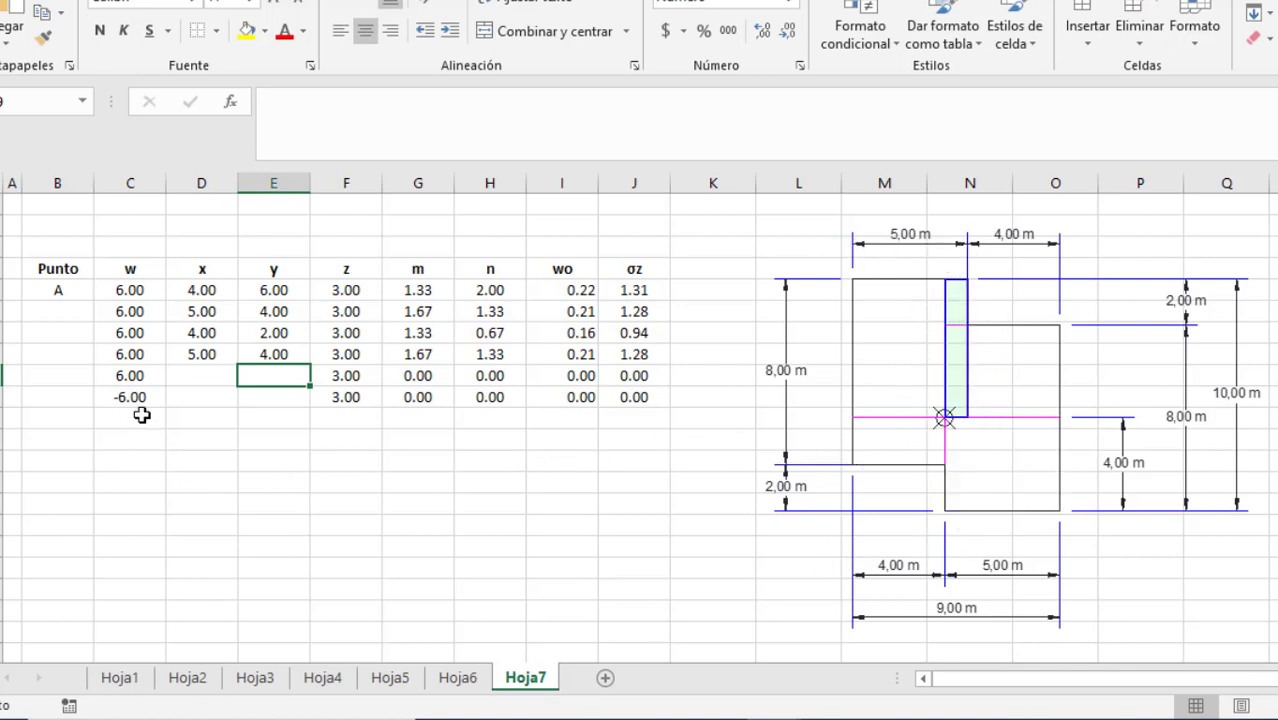
# Enter x = 1 and y = 6 in the fifth row for the tall narrow strip above point A.
pyautogui.click(188, 375)
pyautogui.write('1')
pyautogui.press('Return')
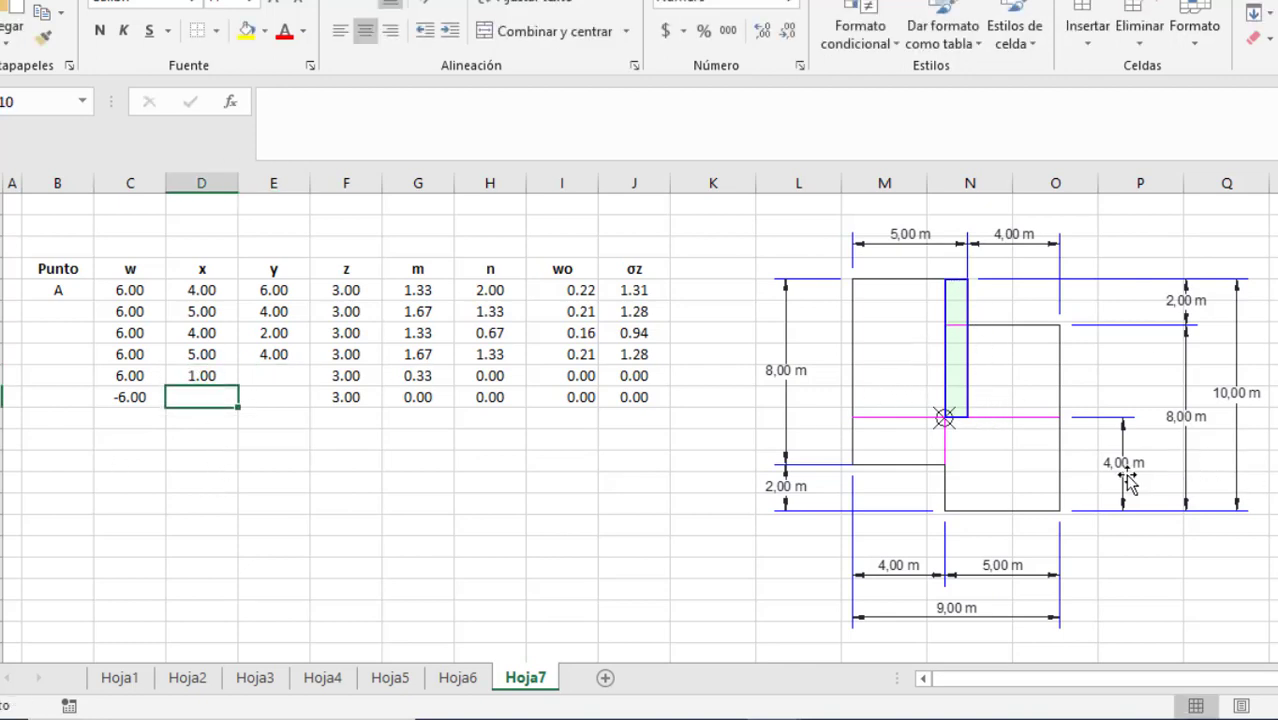
pyautogui.click(280, 377)
pyautogui.write('6')
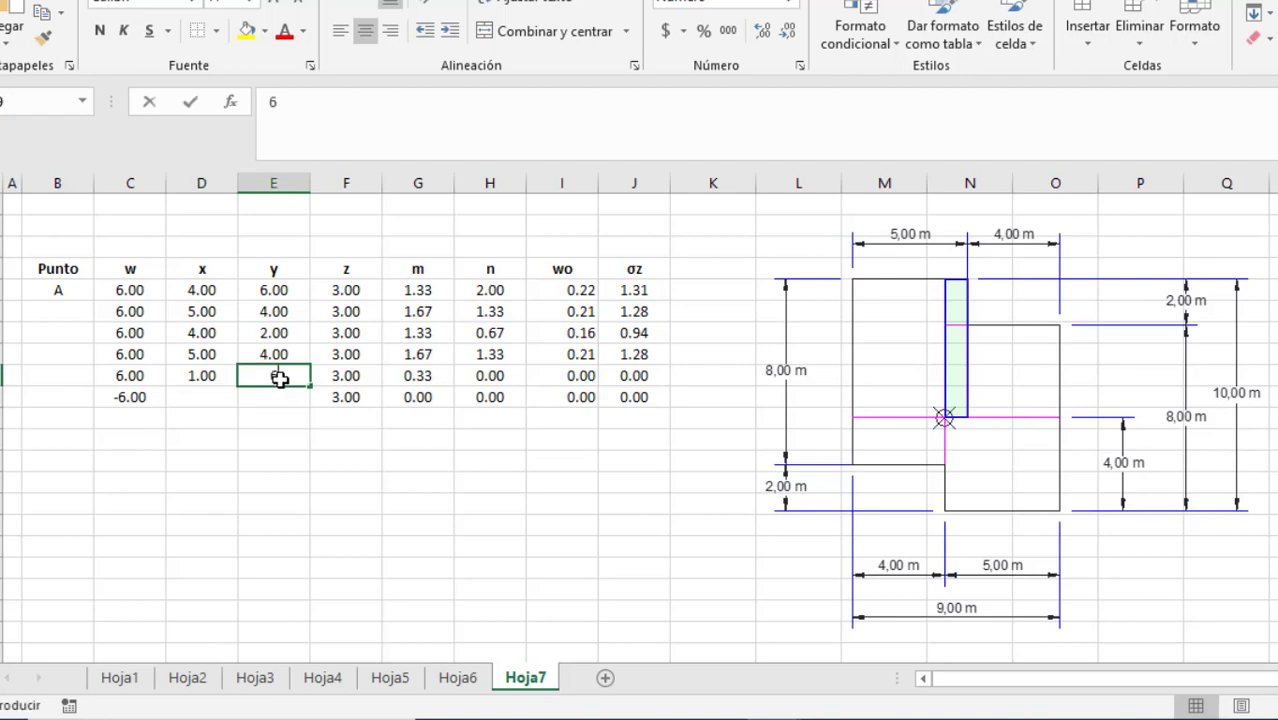
pyautogui.press('Return')
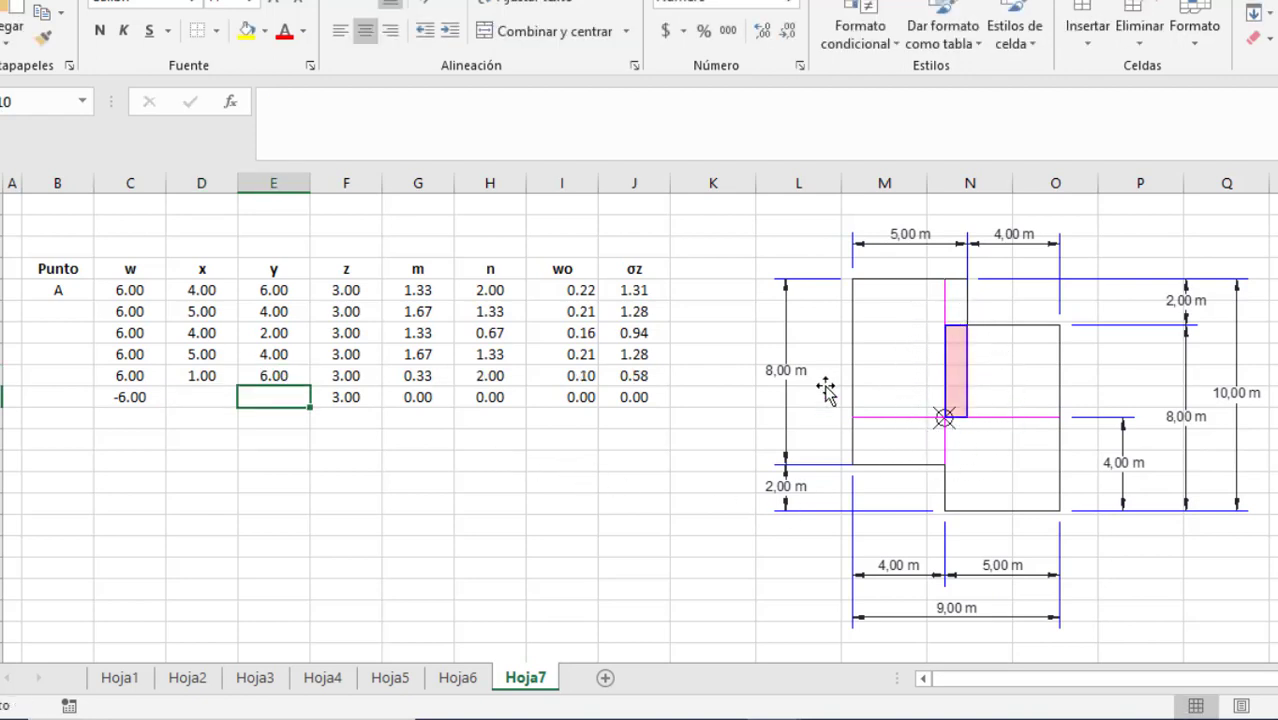
# Enter x = 1 and y = 4 in the sixth row, the negative load, for the overlapping strip above point A.
pyautogui.press('Left')
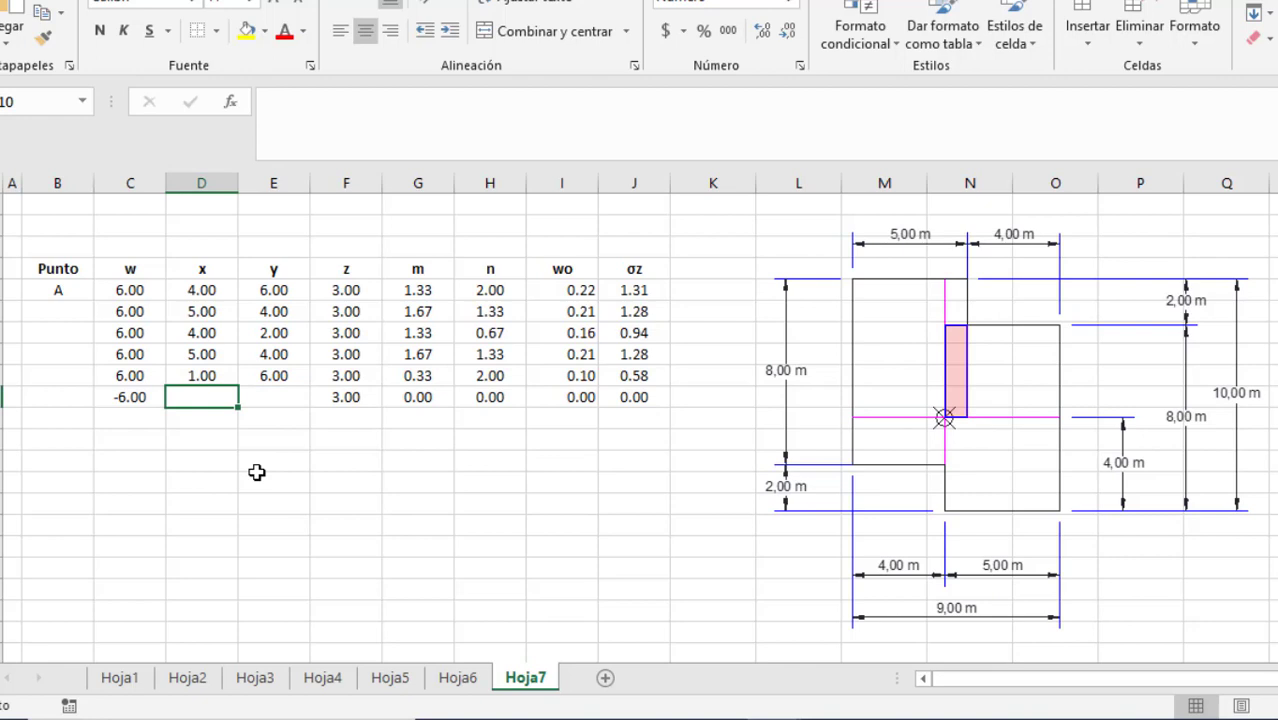
pyautogui.write('1')
pyautogui.press('Tab')
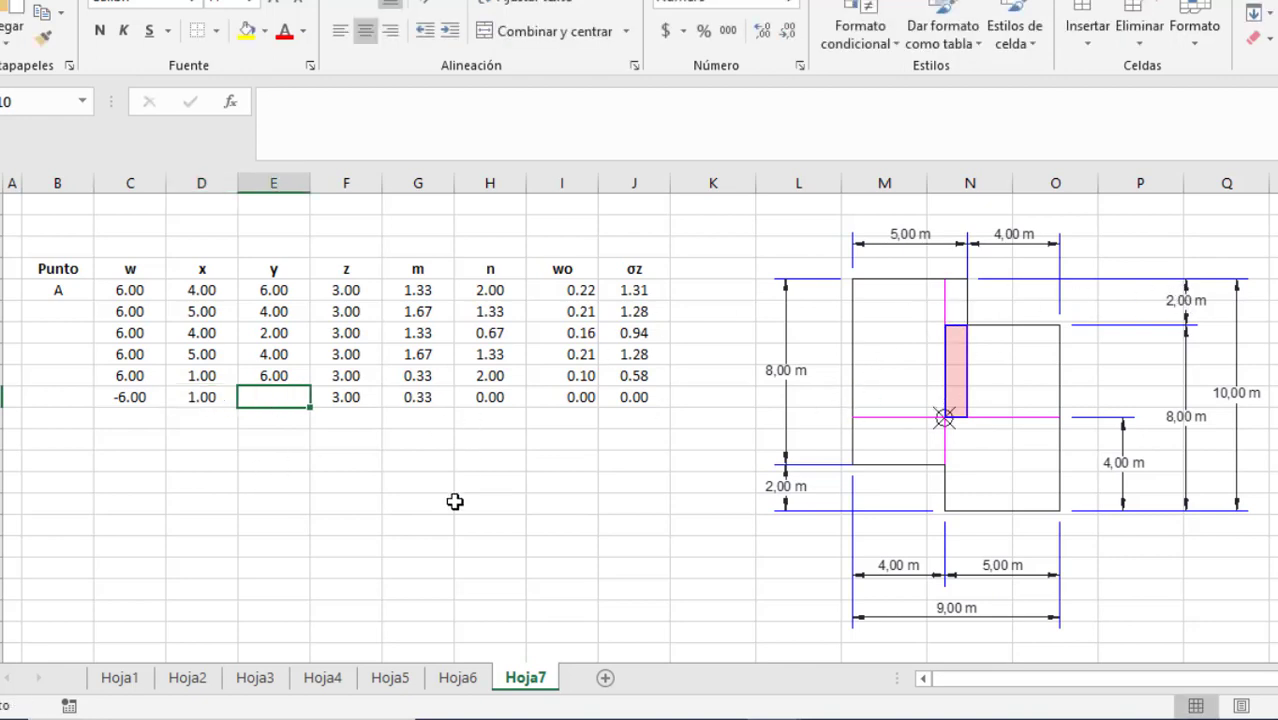
pyautogui.write('4')
pyautogui.press('Return')
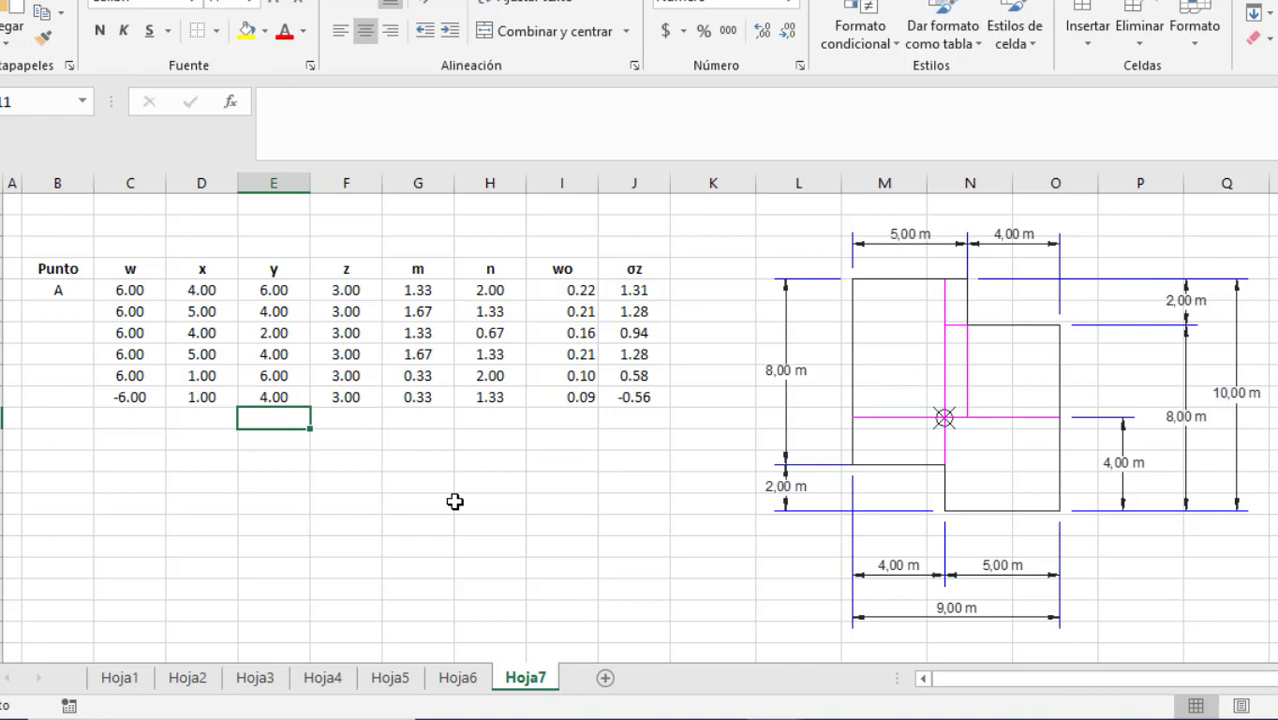
# Total the six σz values in J5:J10 with SUMA in the cell directly below them.
pyautogui.click(655, 291)
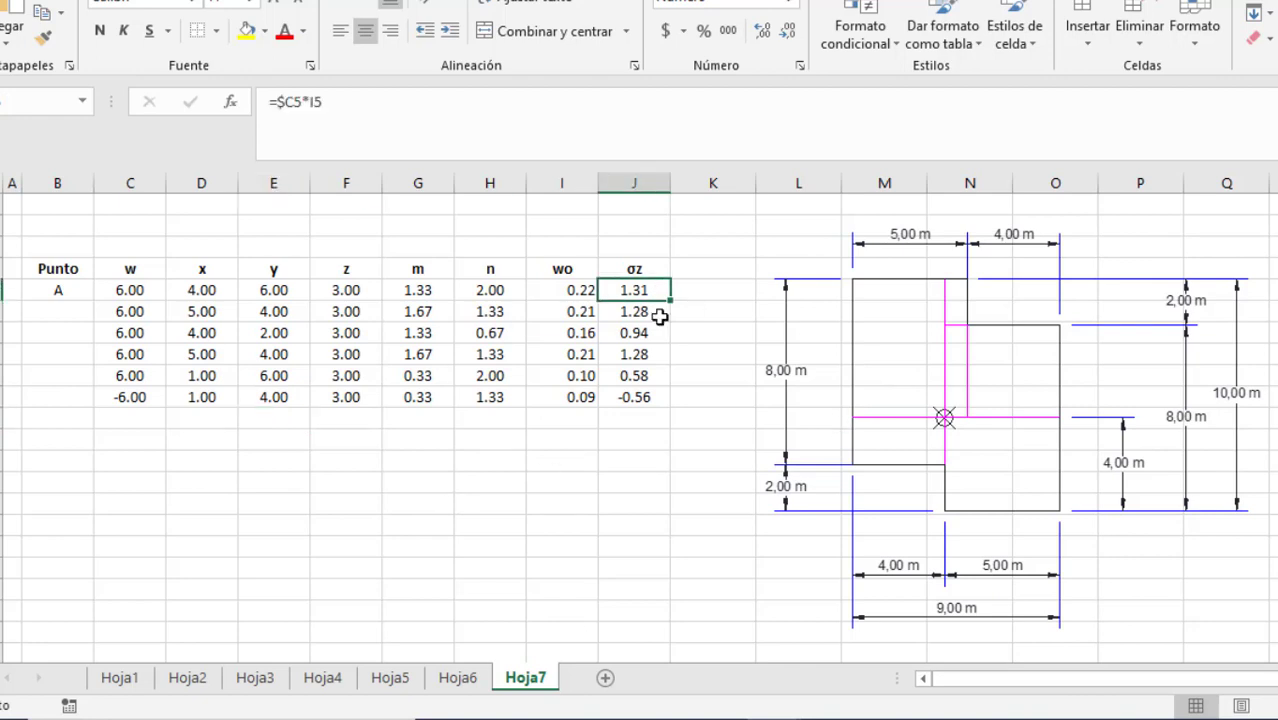
pyautogui.click(638, 418)
pyautogui.click(210, 461)
pyautogui.click(226, 424)
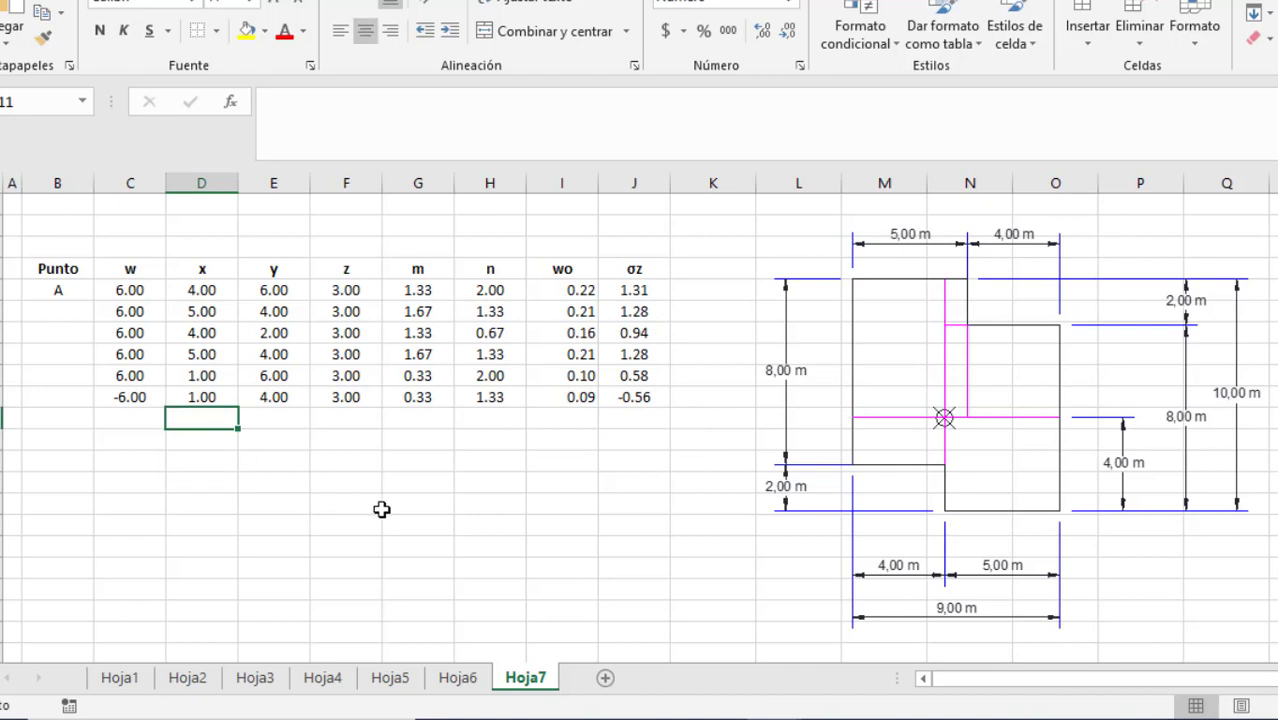
pyautogui.click(636, 421)
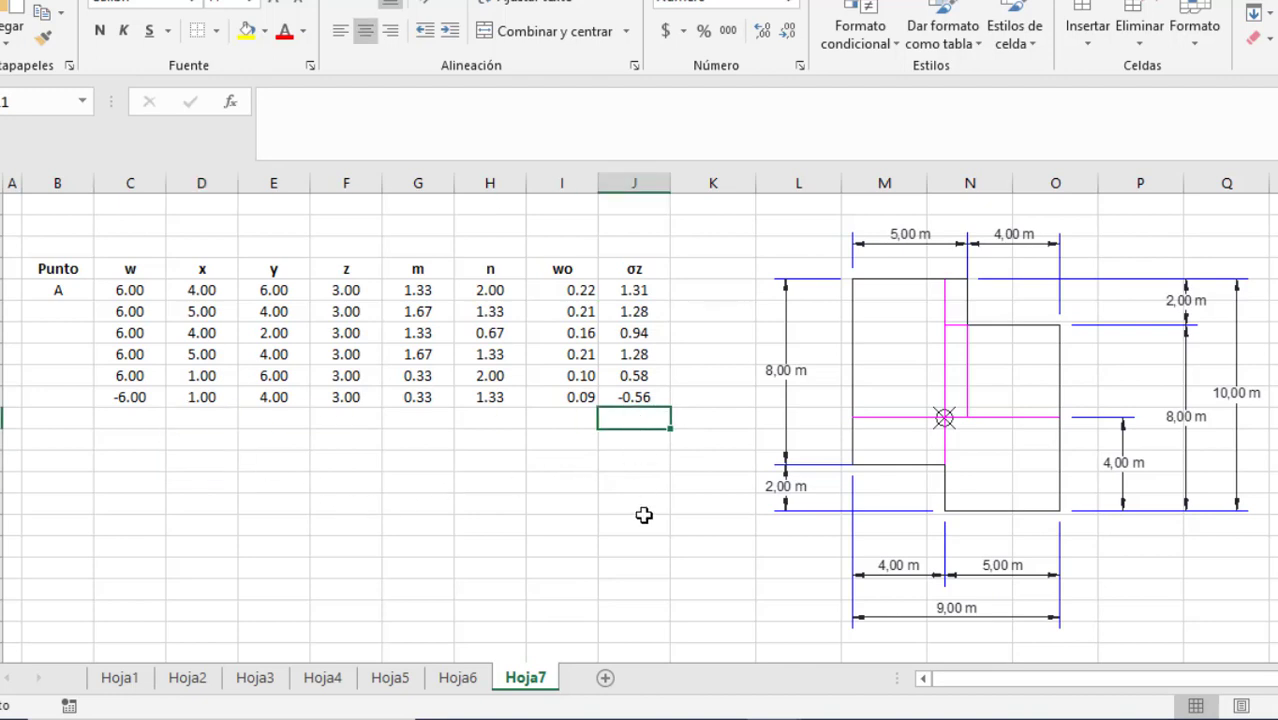
pyautogui.write('=suma(')
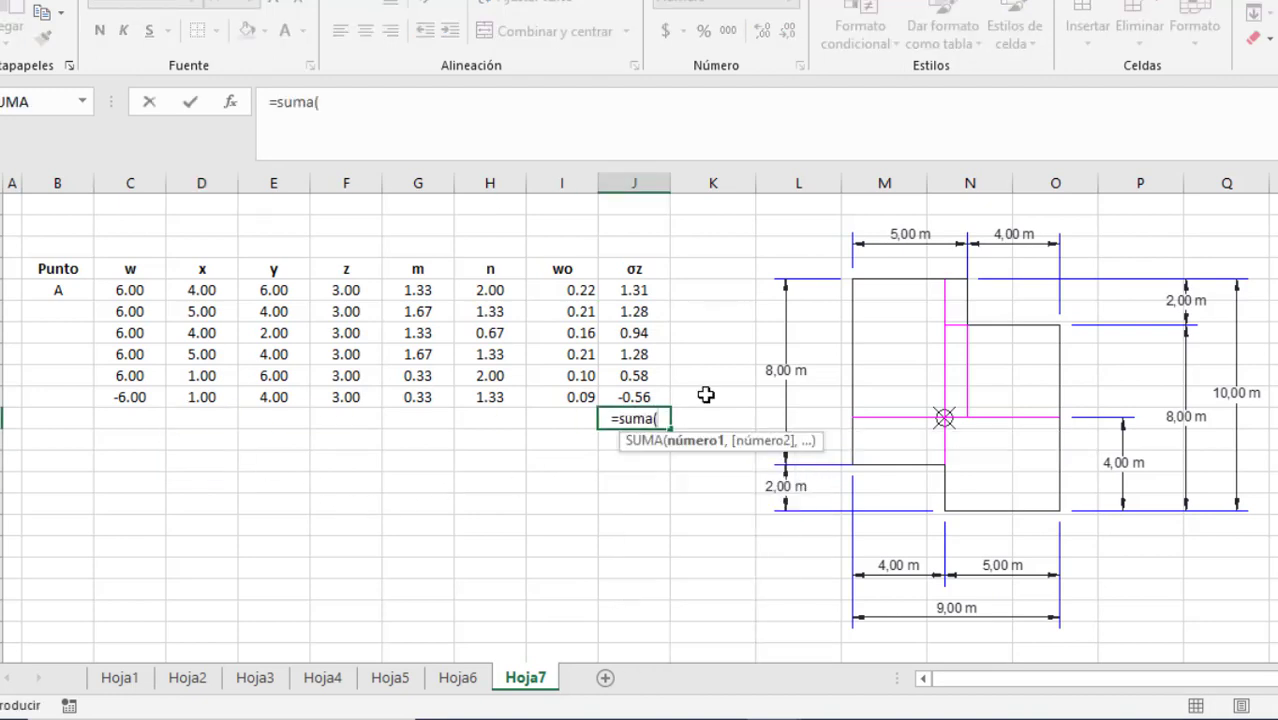
pyautogui.moveTo(638, 290); pyautogui.dragTo(670, 397)
pyautogui.write(')')
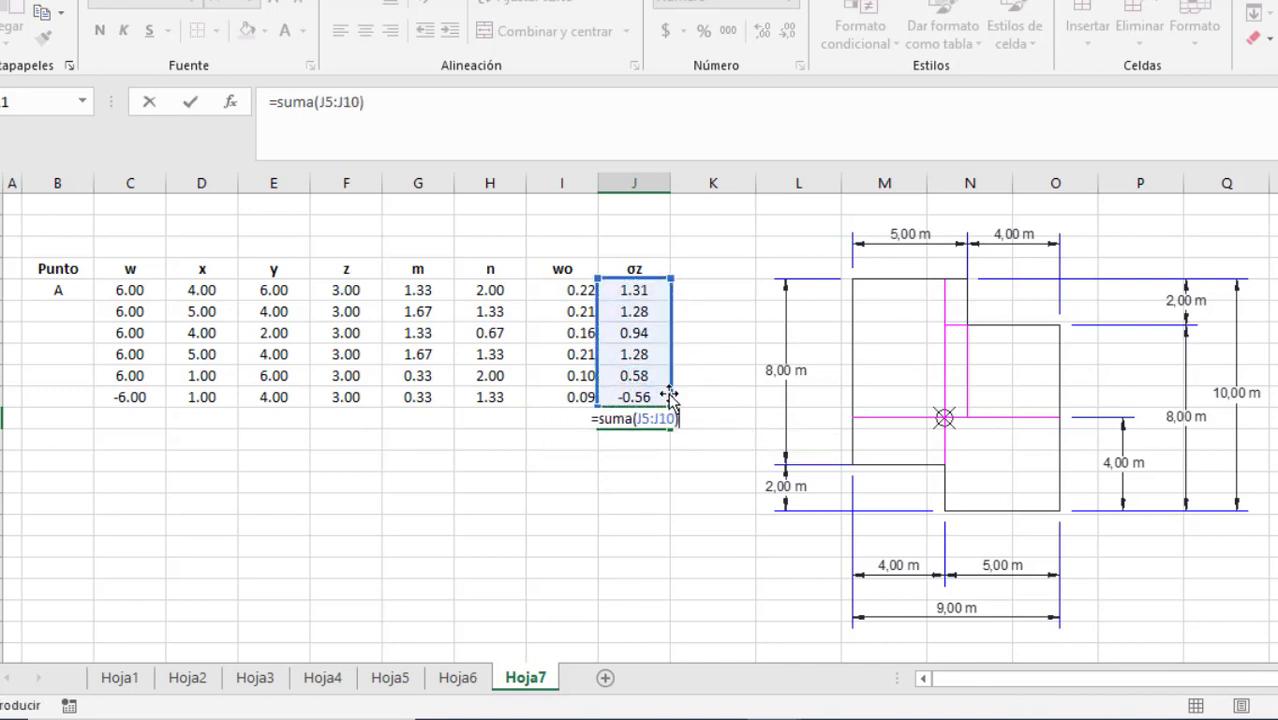
pyautogui.press('Return')
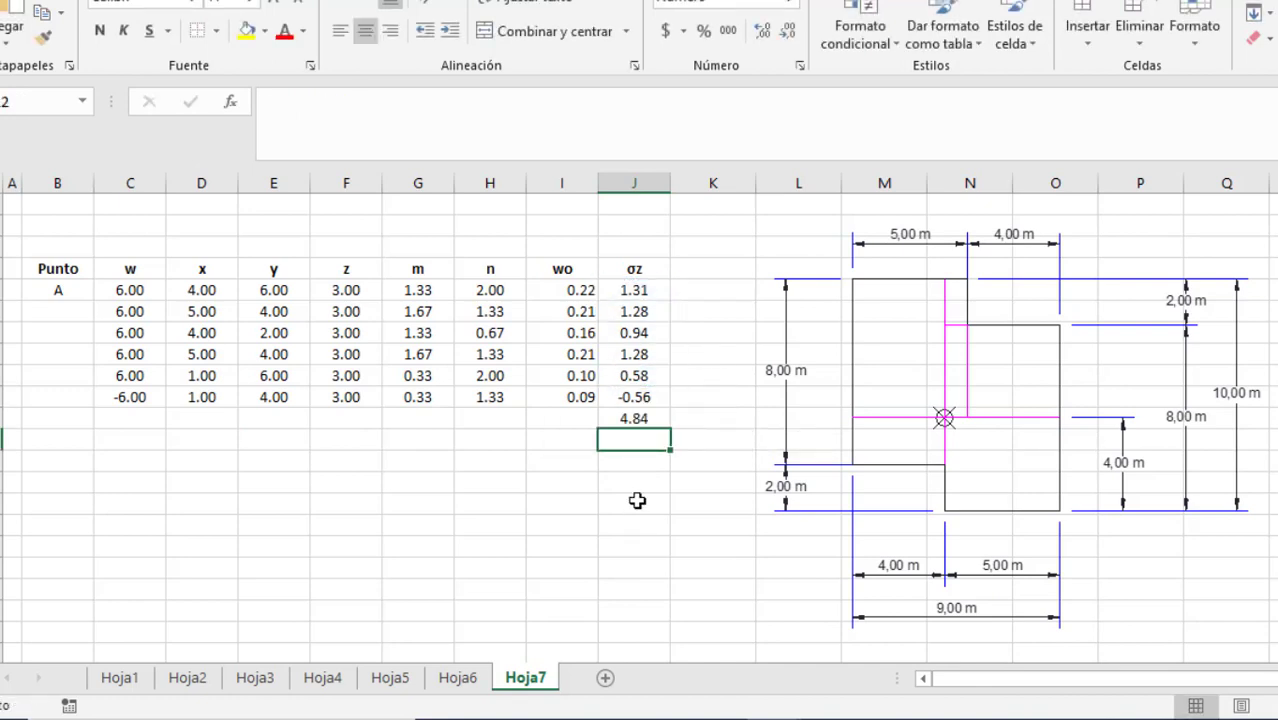
# Format the σz total in bold with a green font color.
pyautogui.click(642, 421)
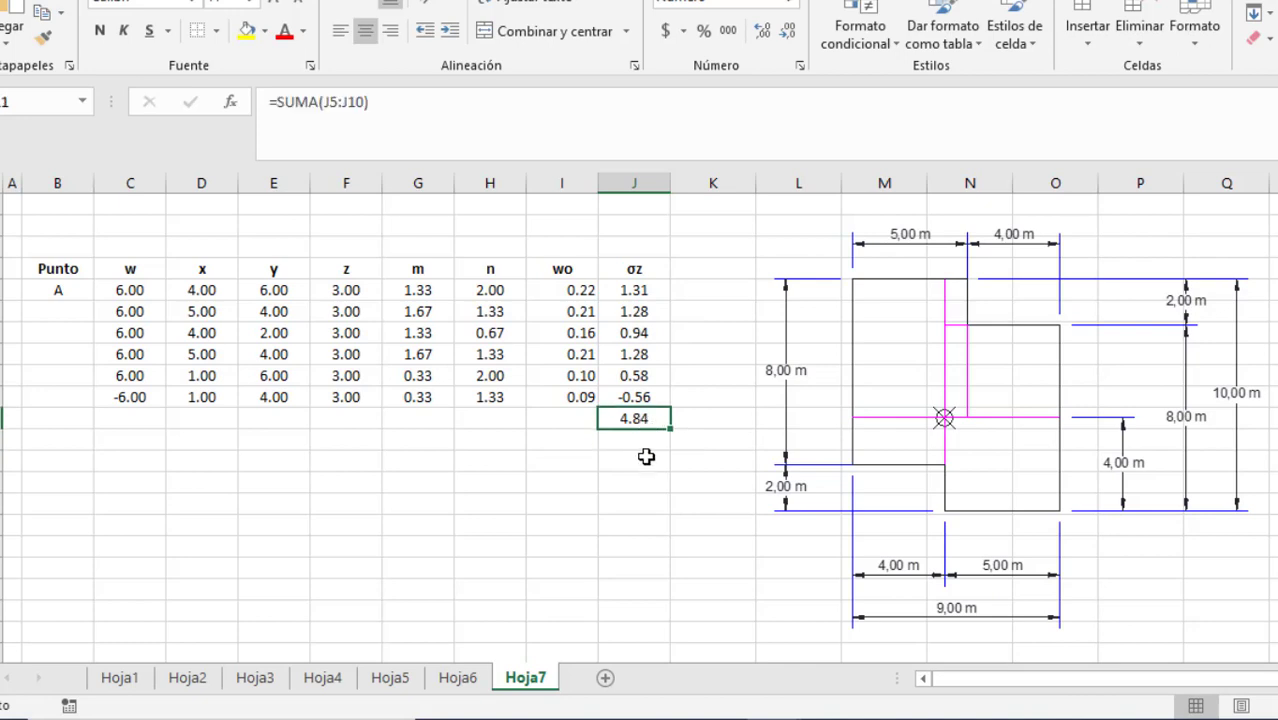
pyautogui.click(100, 30)
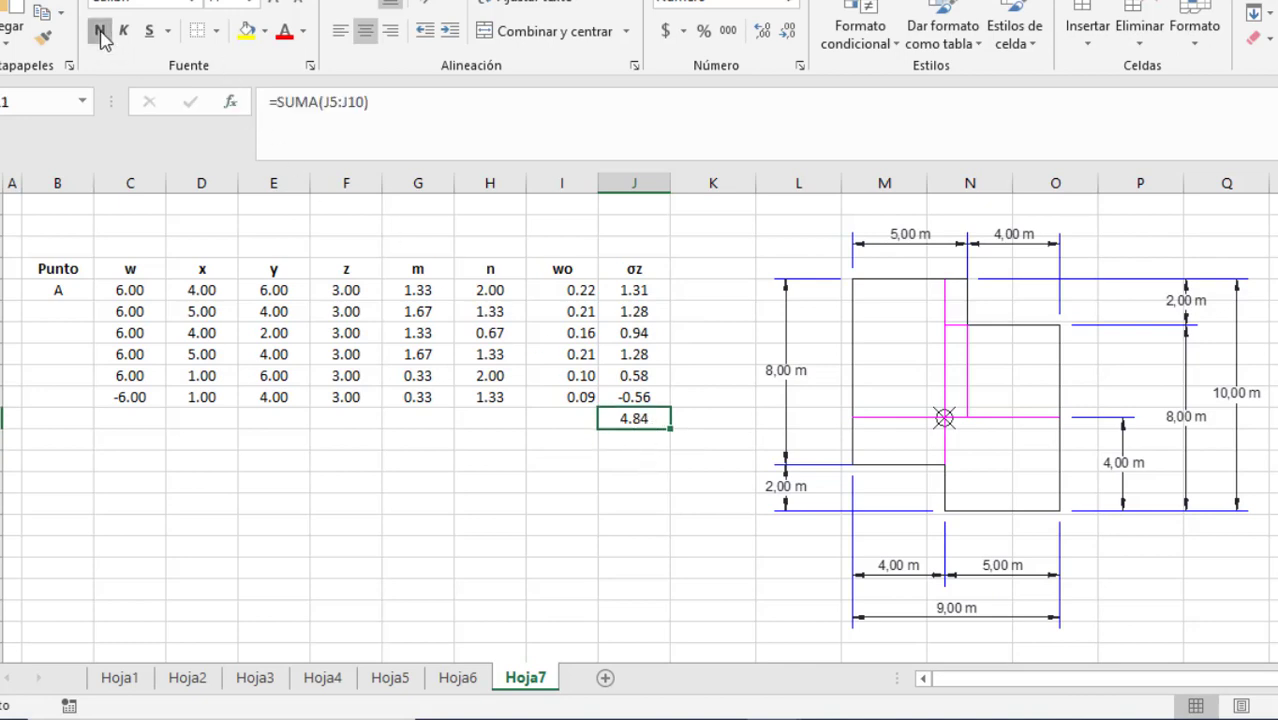
pyautogui.click(303, 32)
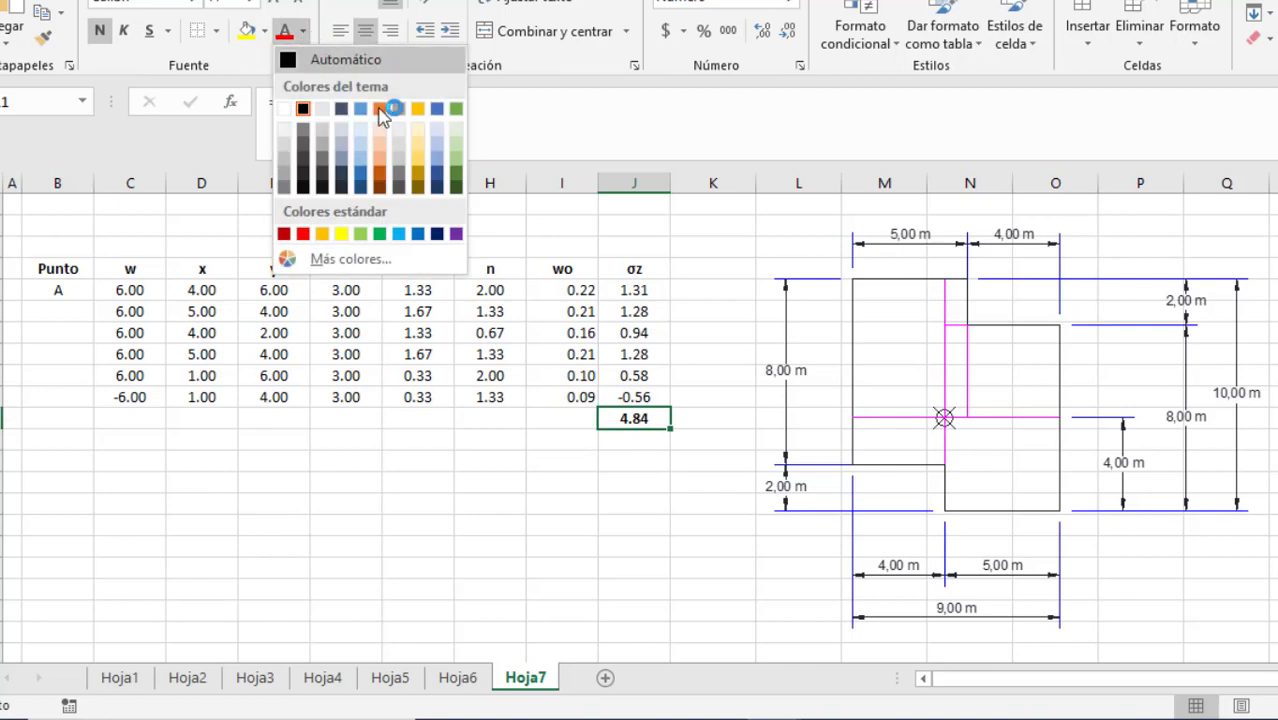
pyautogui.click(446, 150)
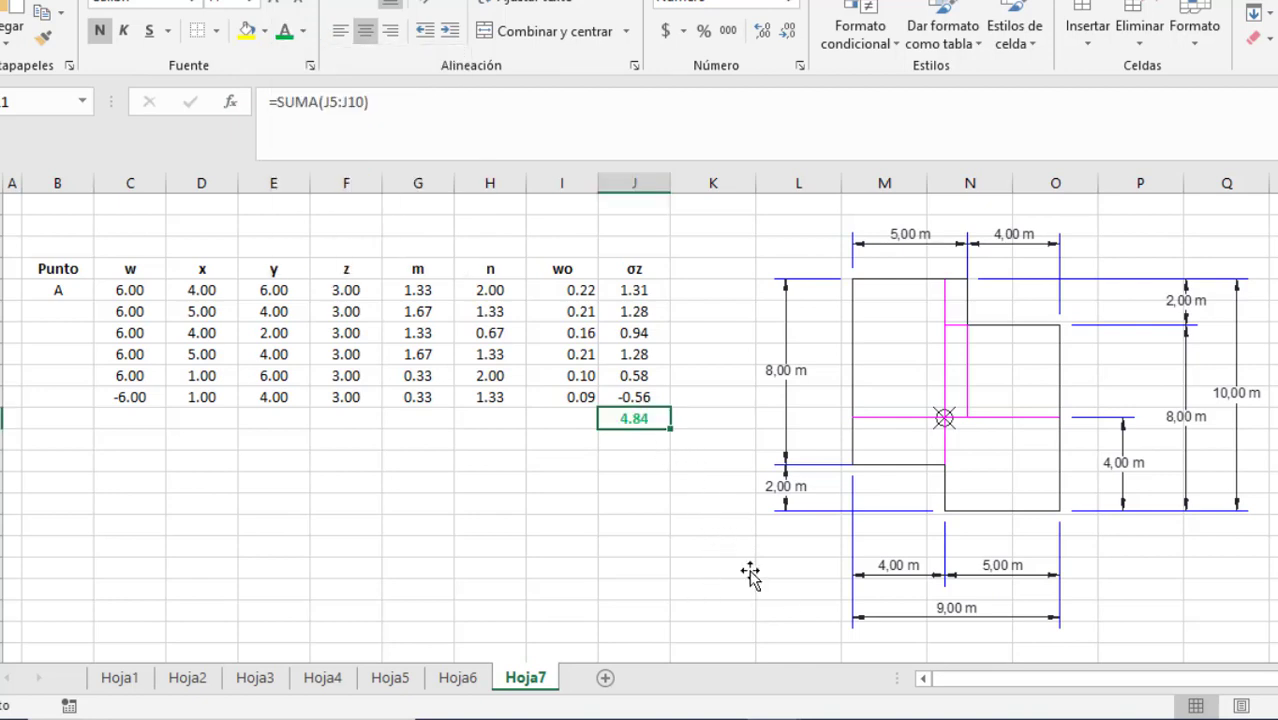
# Switch to the Newmark.xlsx workbook and create a copy of sheet Hoja6 placed after all other sheets.
pyautogui.moveTo(773, 716)
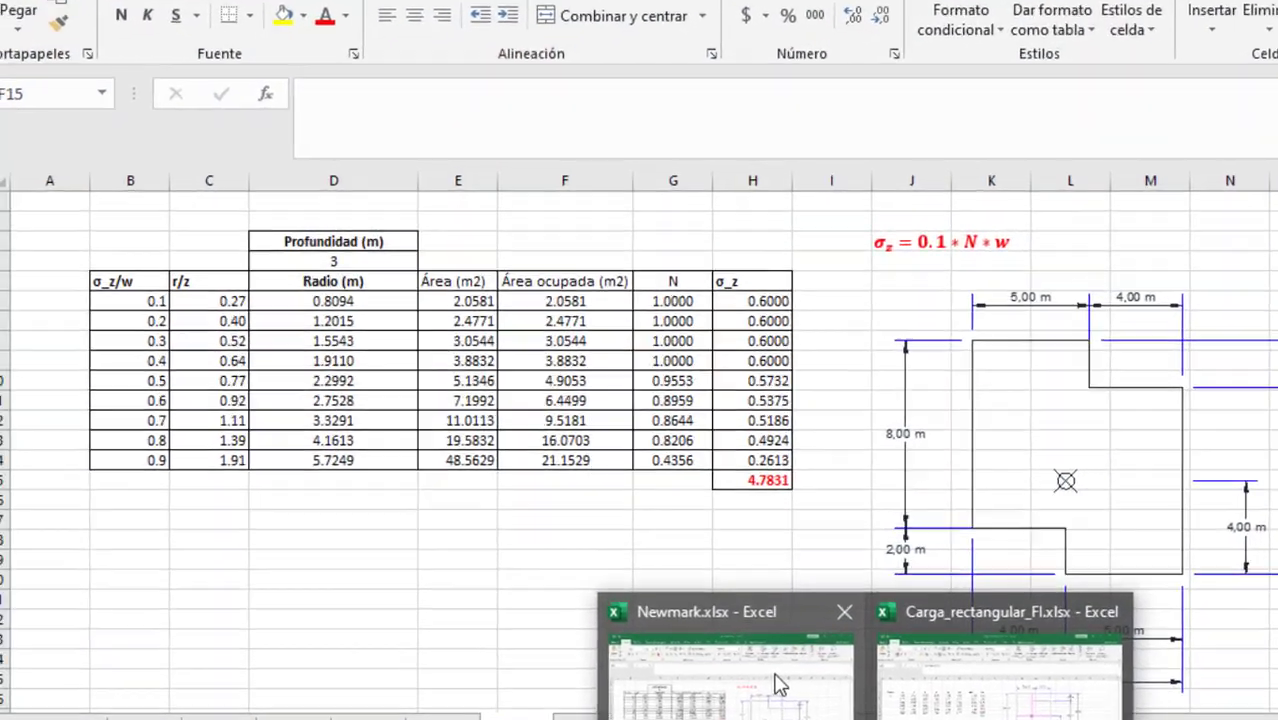
pyautogui.click(696, 637)
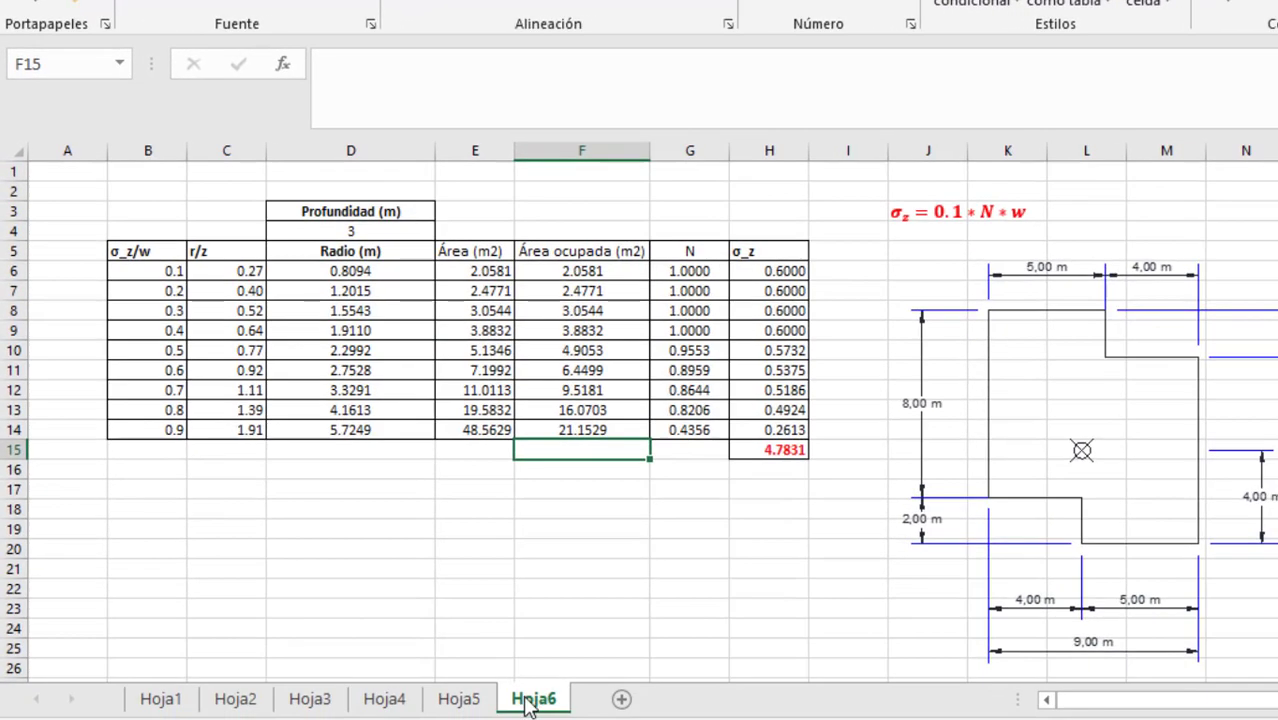
pyautogui.rightClick(530, 700)
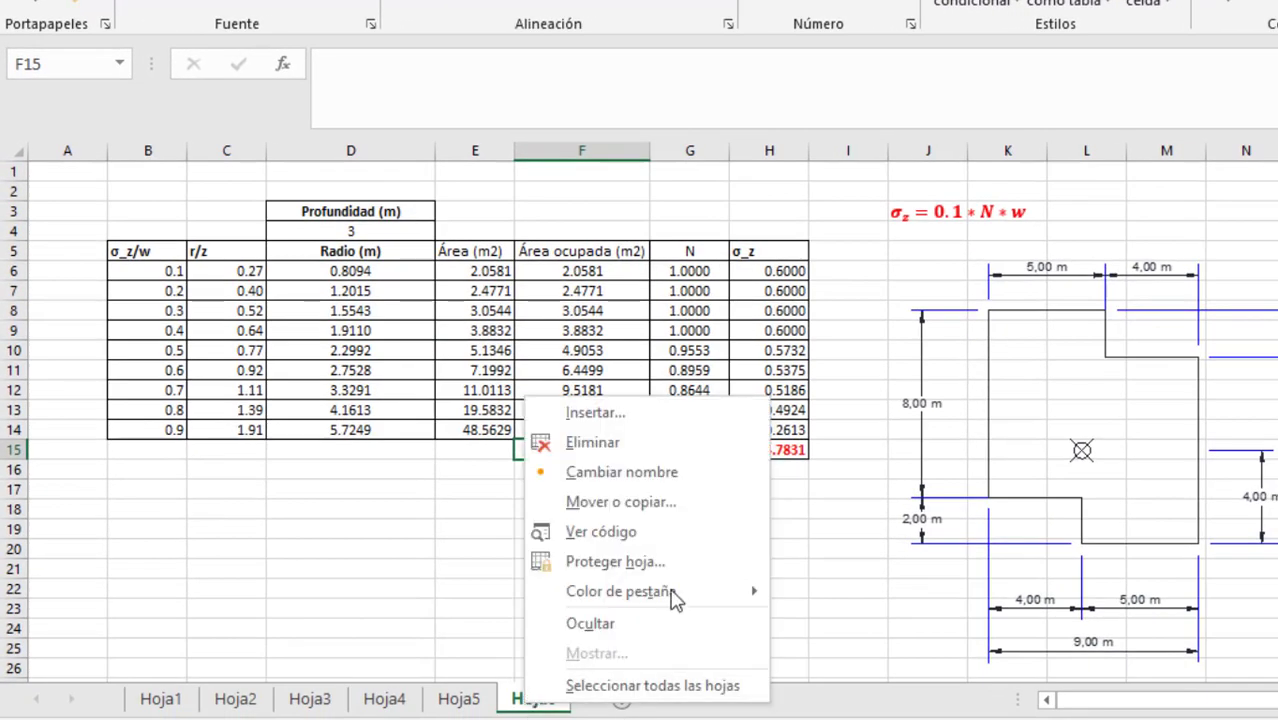
pyautogui.click(645, 502)
pyautogui.click(538, 603)
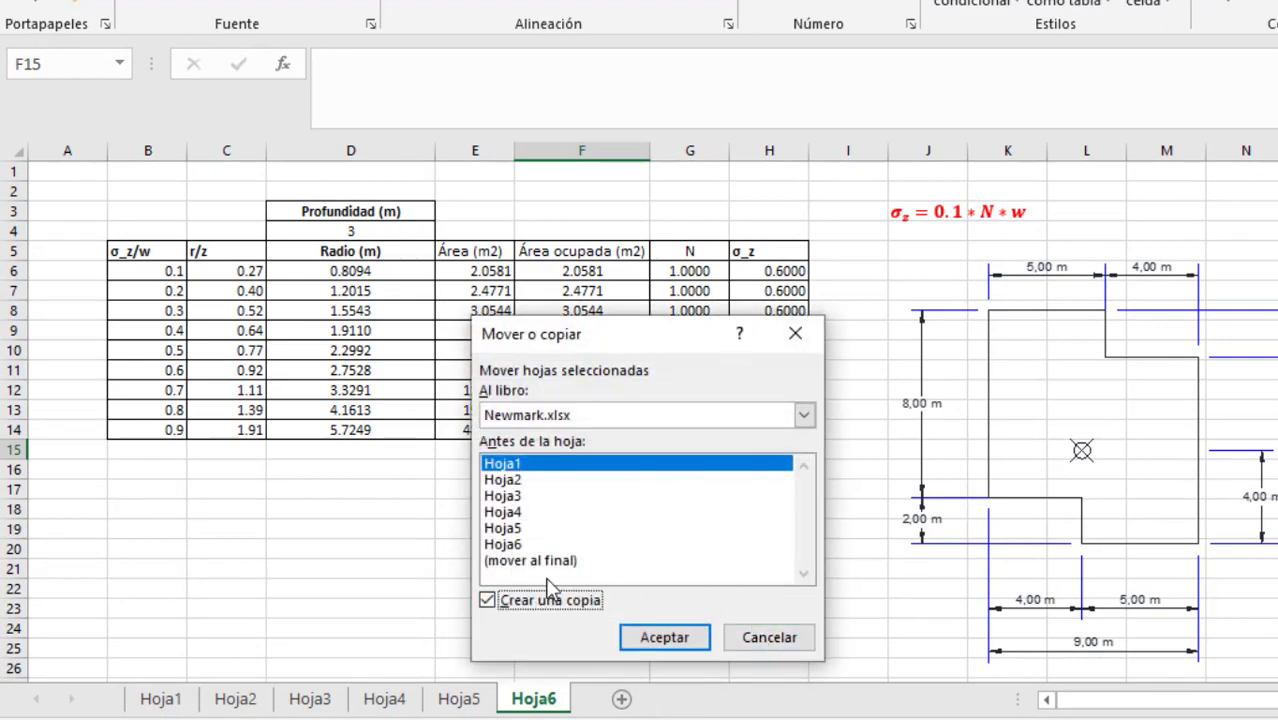
pyautogui.click(545, 560)
pyautogui.click(652, 640)
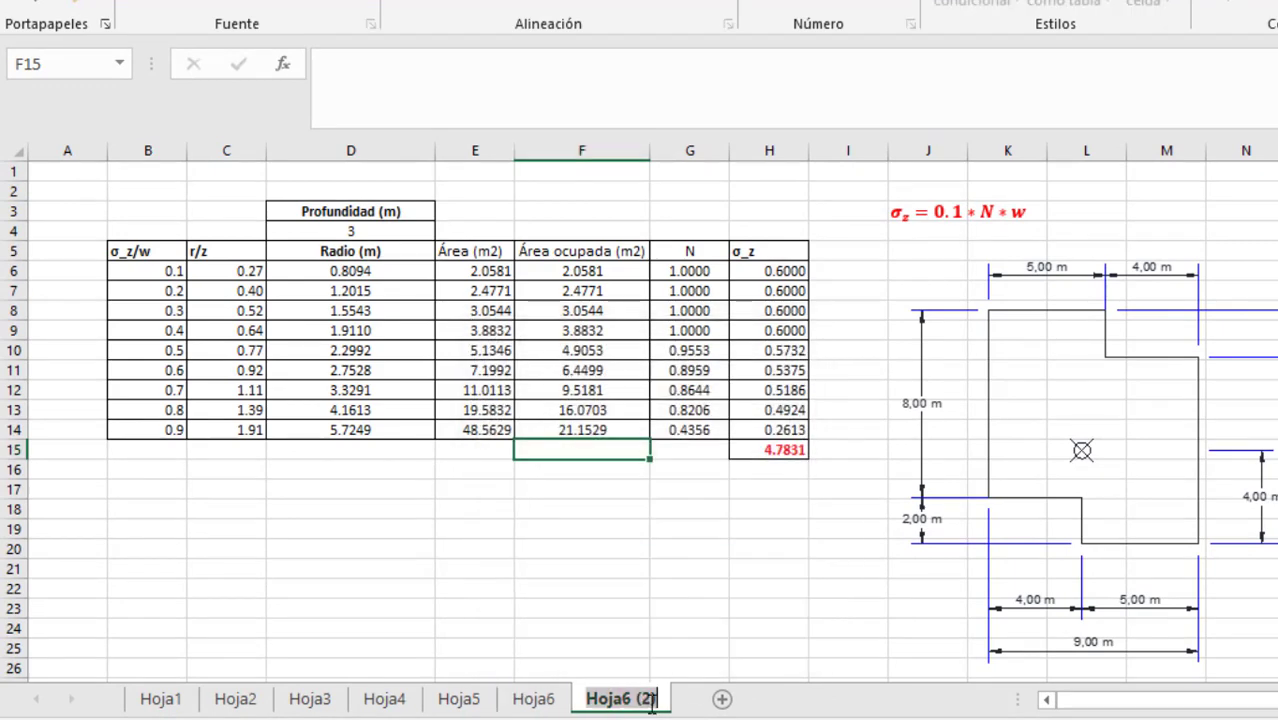
# Rename the copied sheet as Hoja7.
pyautogui.press('End')
pyautogui.press('BackSpace')
pyautogui.press('BackSpace')
pyautogui.press('BackSpace')
pyautogui.press('BackSpace')
pyautogui.press('BackSpace')
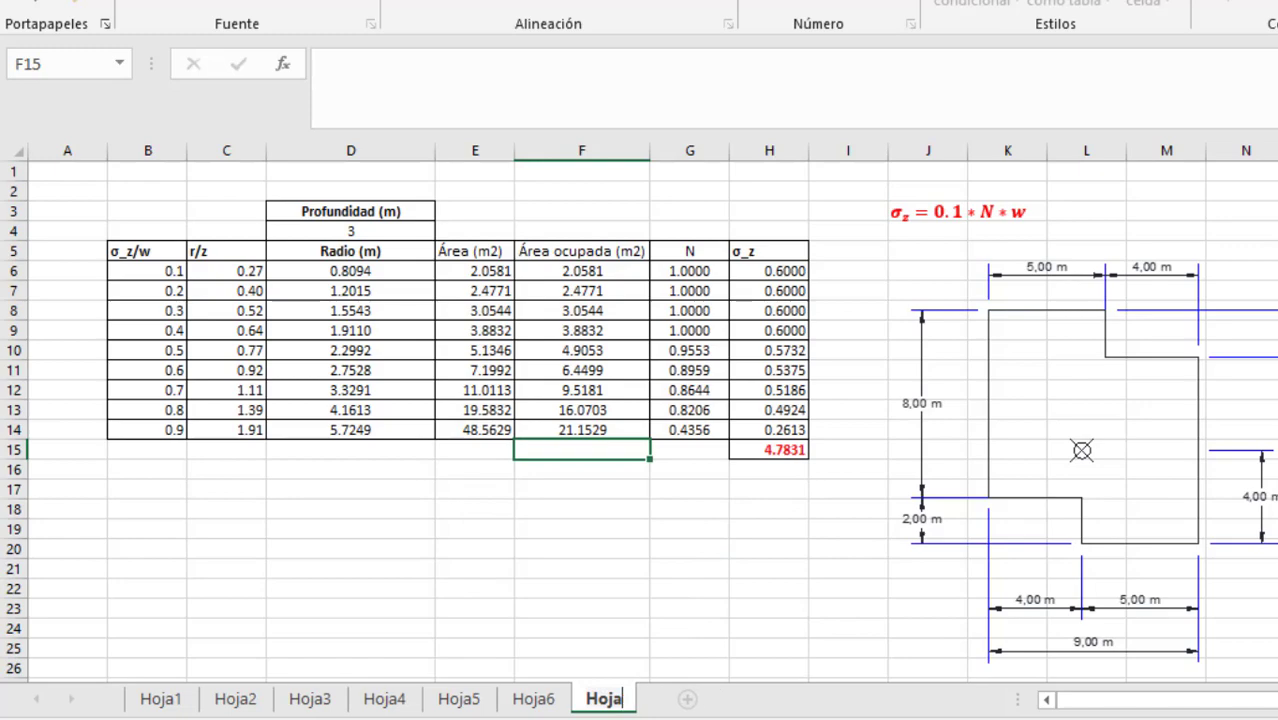
pyautogui.write('7')
pyautogui.click(67, 509)
# Insert a row above the σ_z total at row 15 and fill it down from the 0.9 row, columns B to H.
pyautogui.click(14, 450)
pyautogui.rightClick(14, 450)
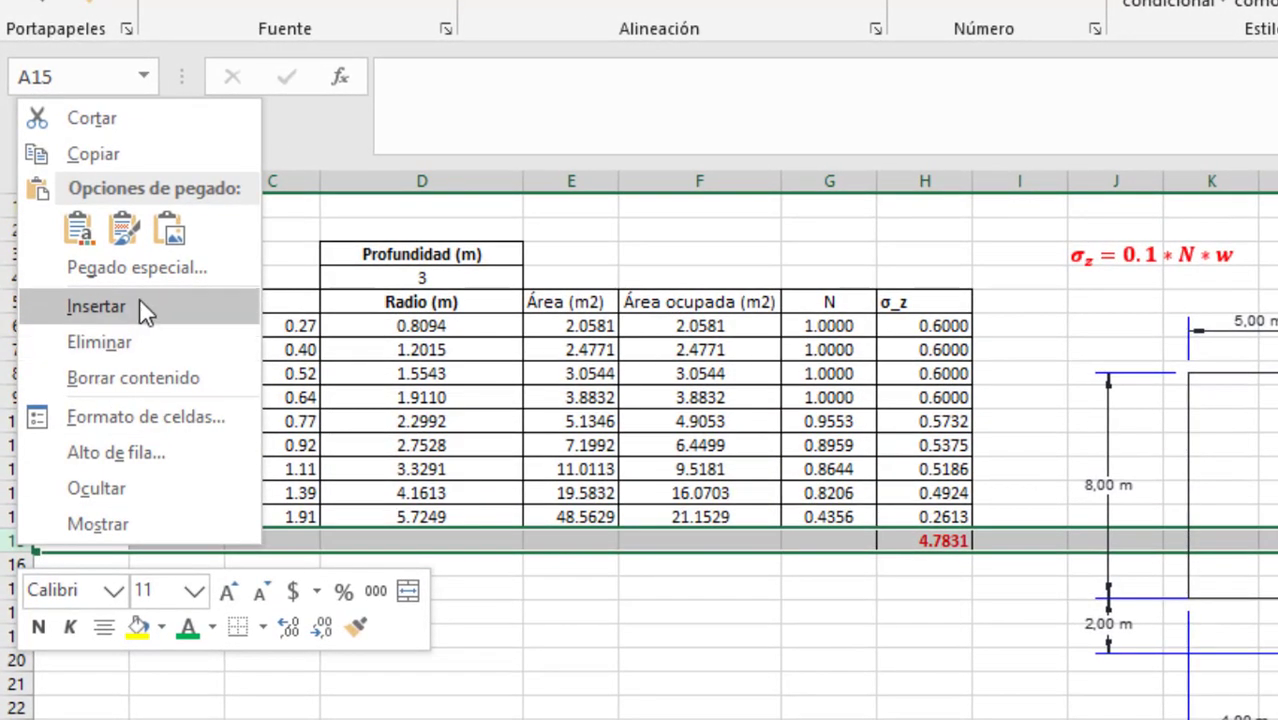
pyautogui.click(96, 306)
pyautogui.click(505, 650)
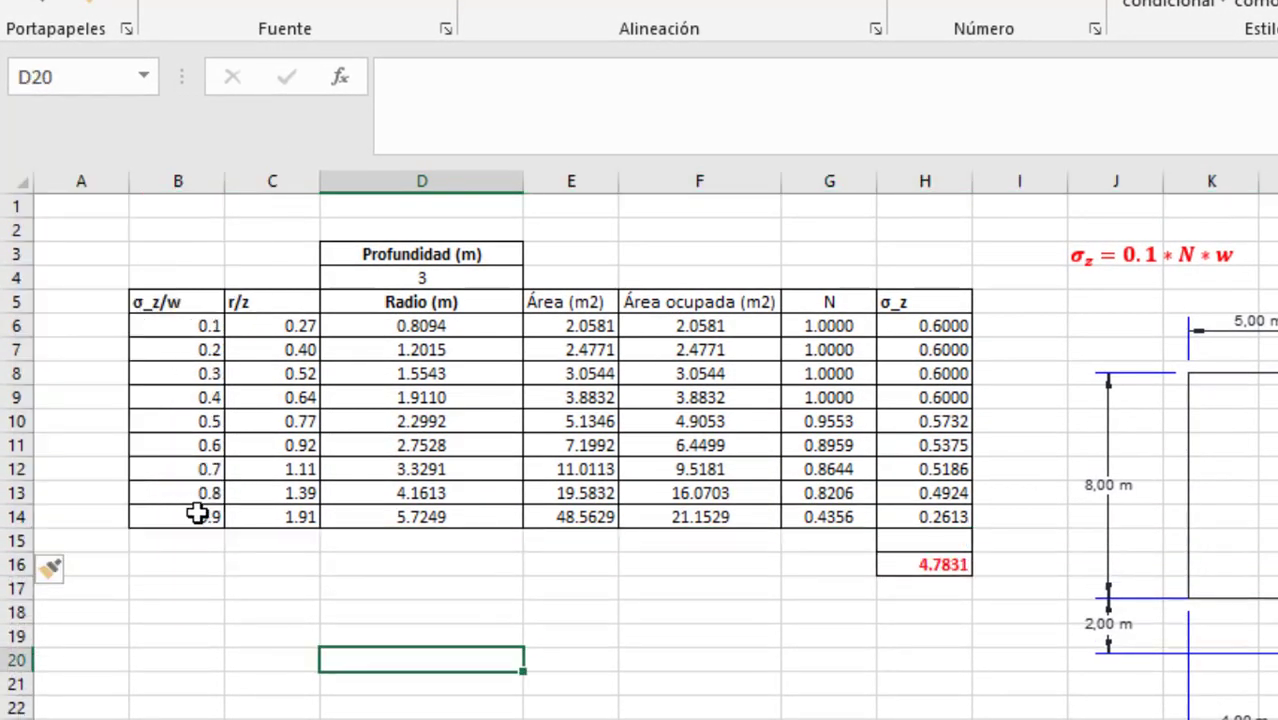
pyautogui.moveTo(188, 514); pyautogui.dragTo(975, 548)
pyautogui.moveTo(177, 540); pyautogui.dragTo(935, 545)
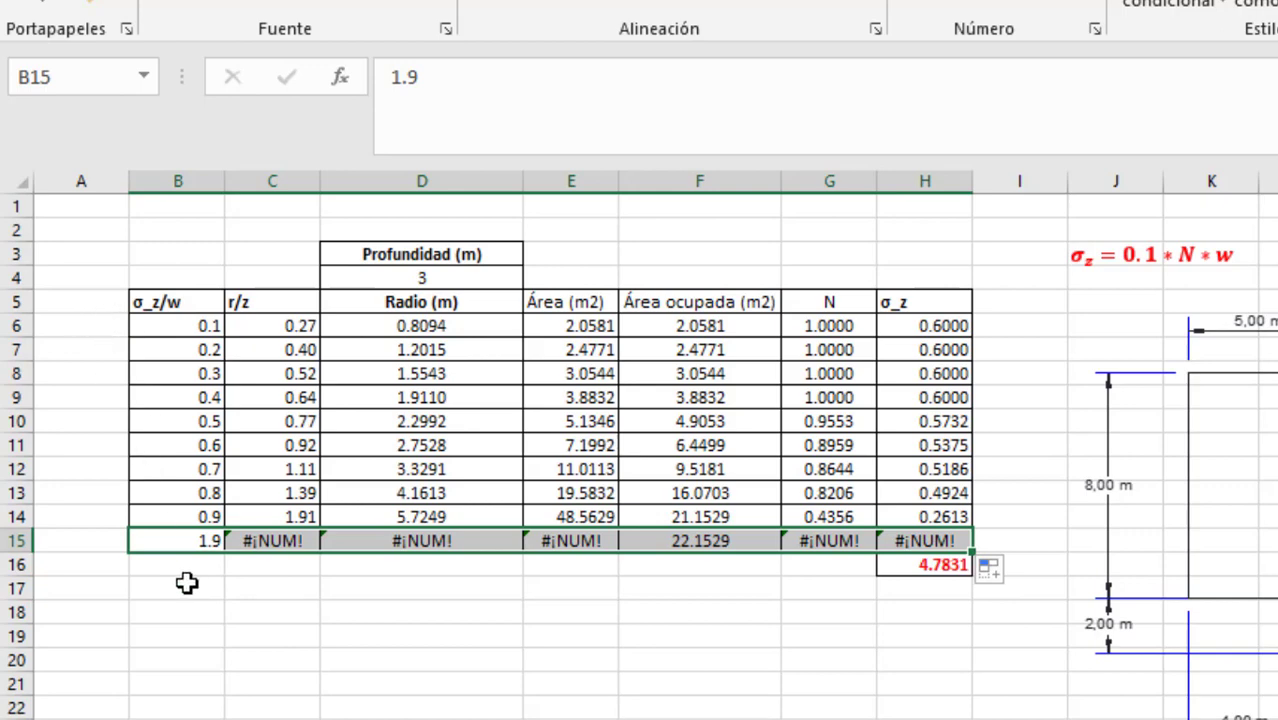
# Set σ_z/w in row 15 to 0.95 and clear that row's occupied area in F15.
pyautogui.click(197, 538)
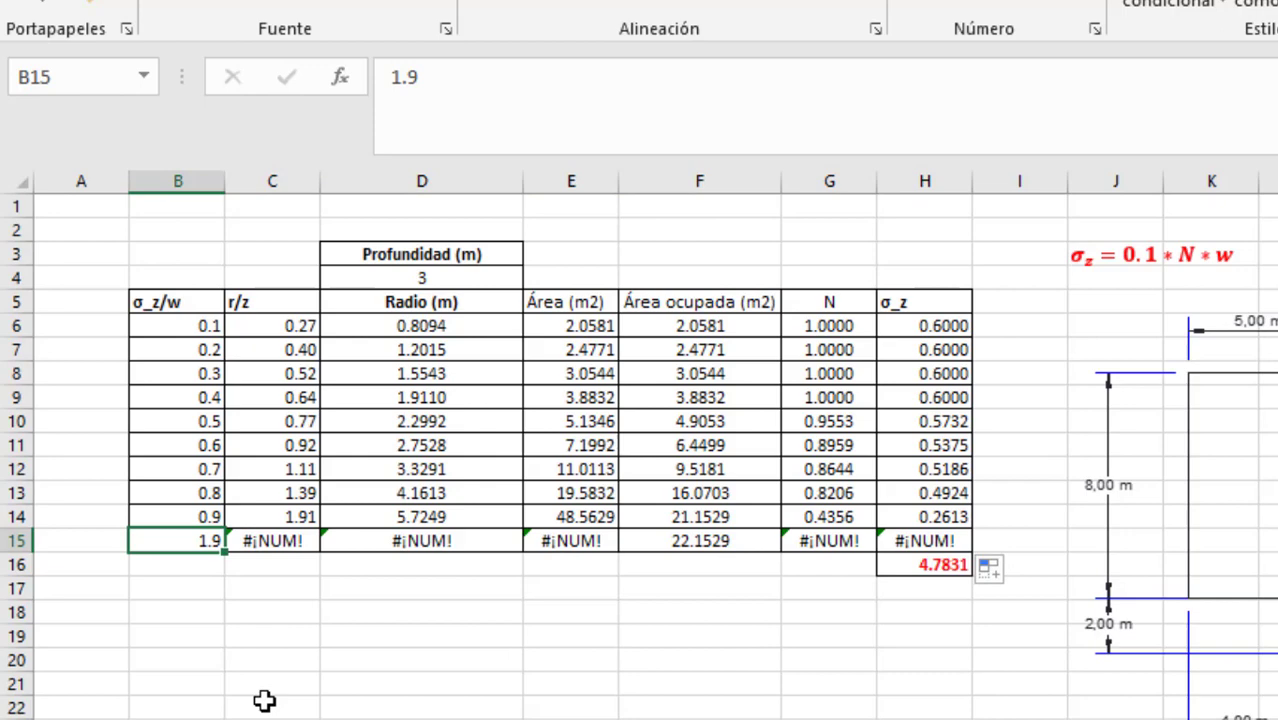
pyautogui.write('0')
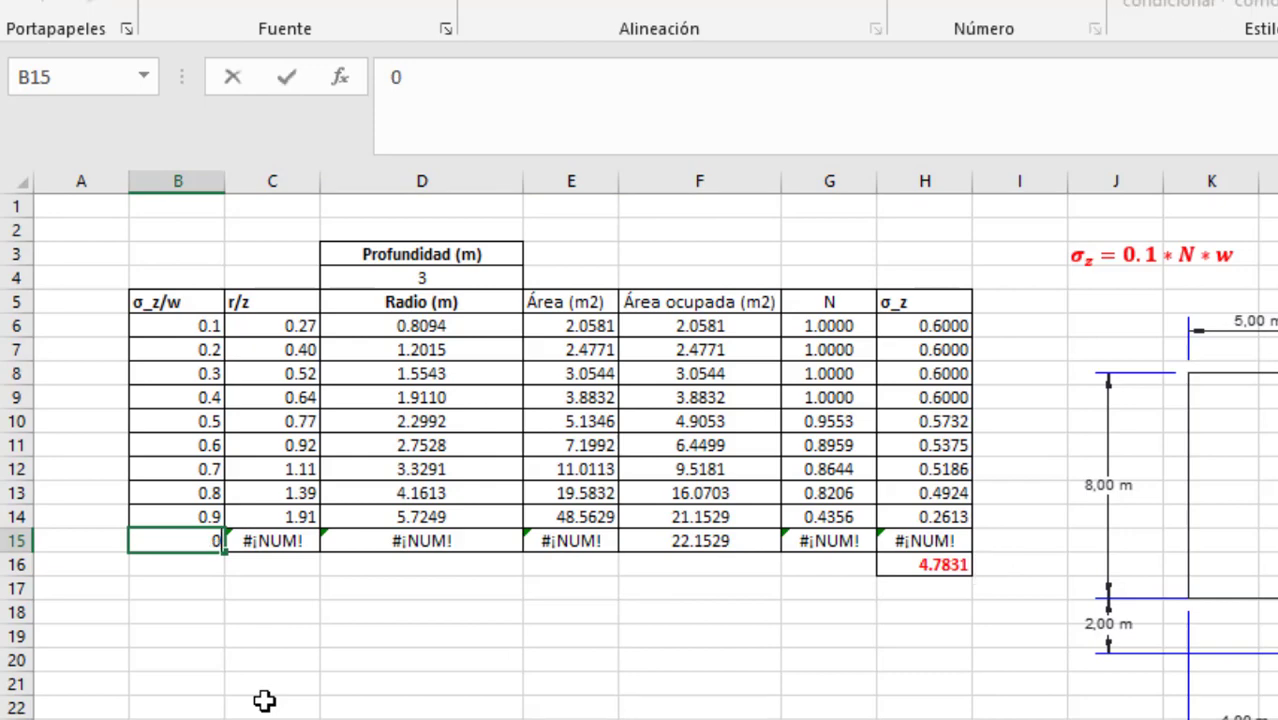
pyautogui.write('.95')
pyautogui.press('Return')
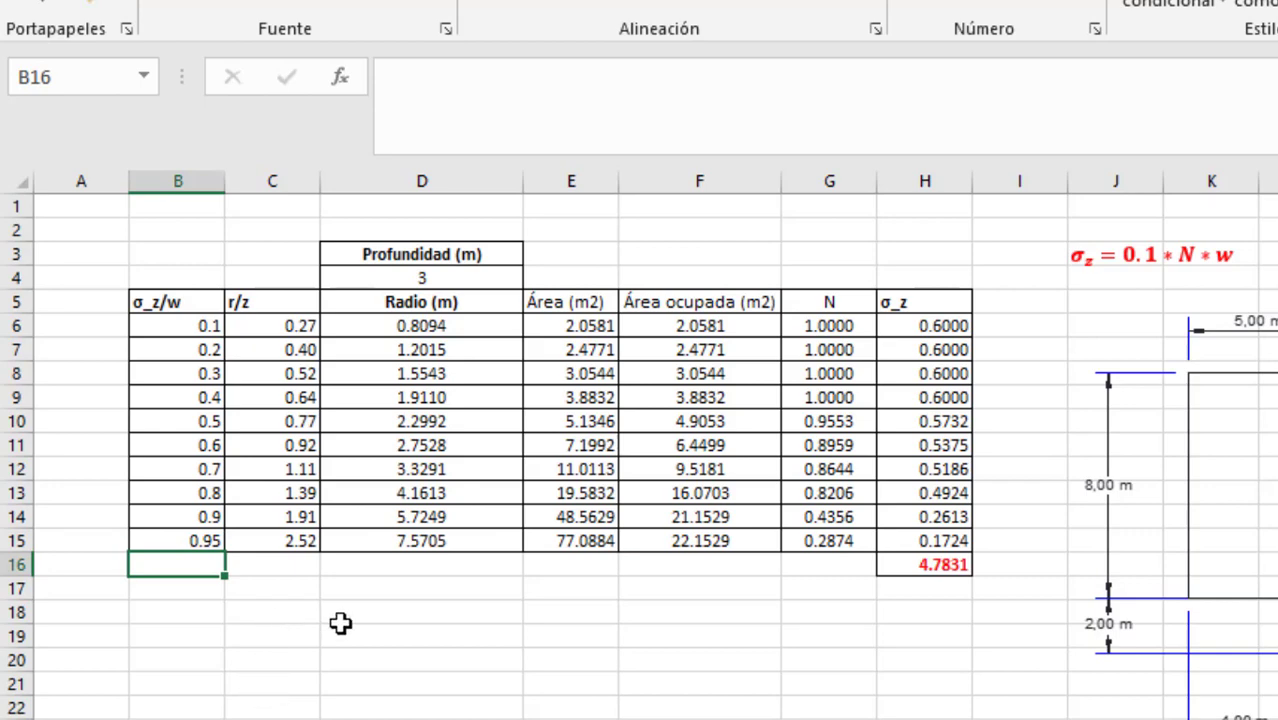
pyautogui.click(699, 535)
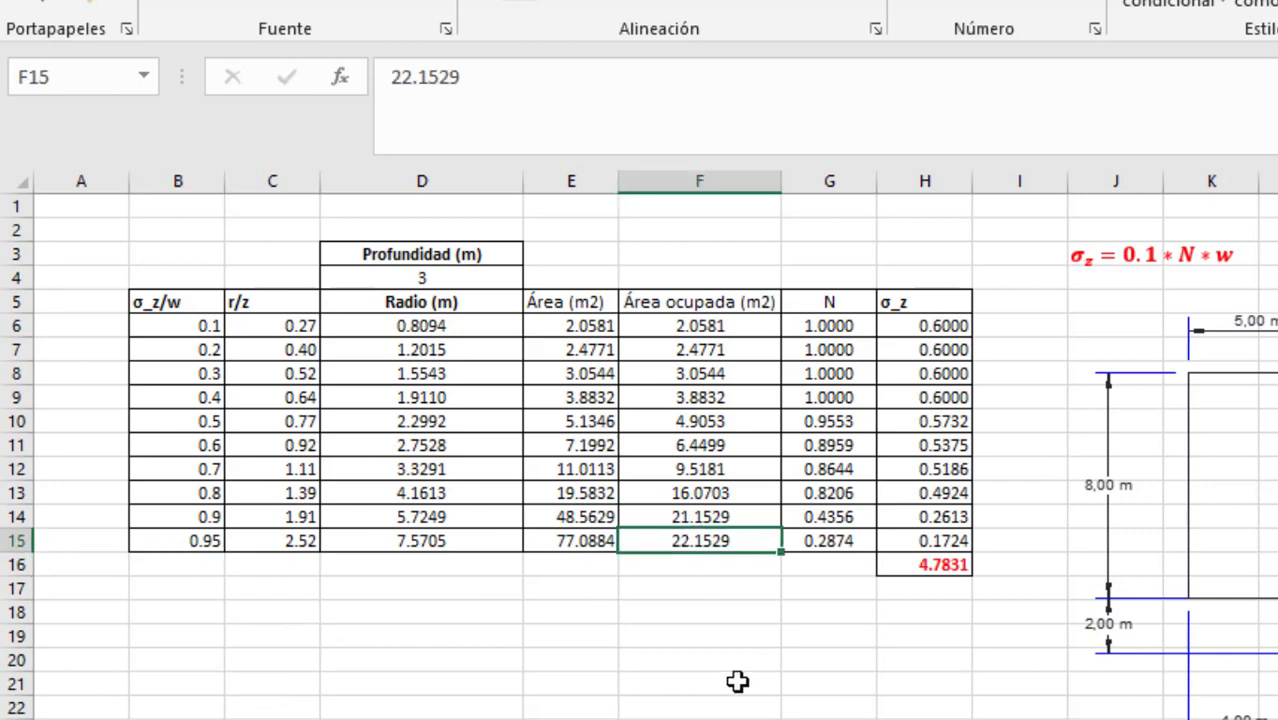
pyautogui.press('Delete')
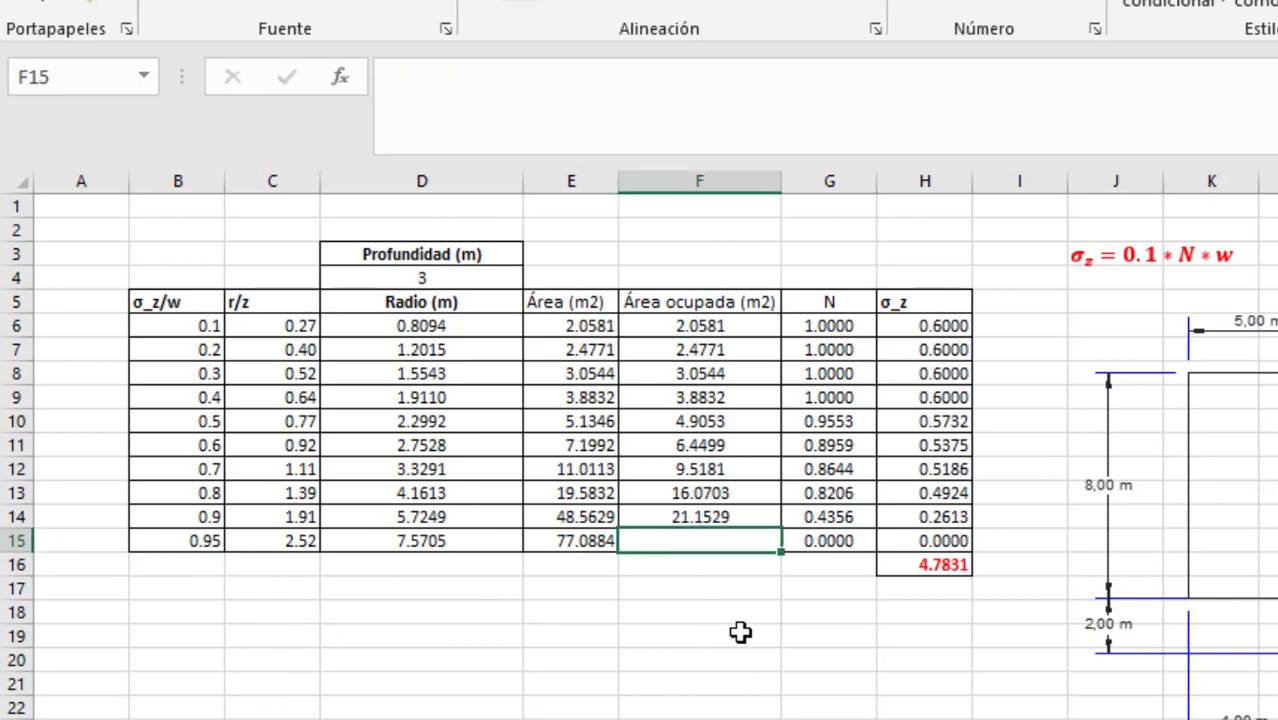
# Change the 0.1 coefficient in the σ_z formula of the 0.95 row.
pyautogui.click(470, 548)
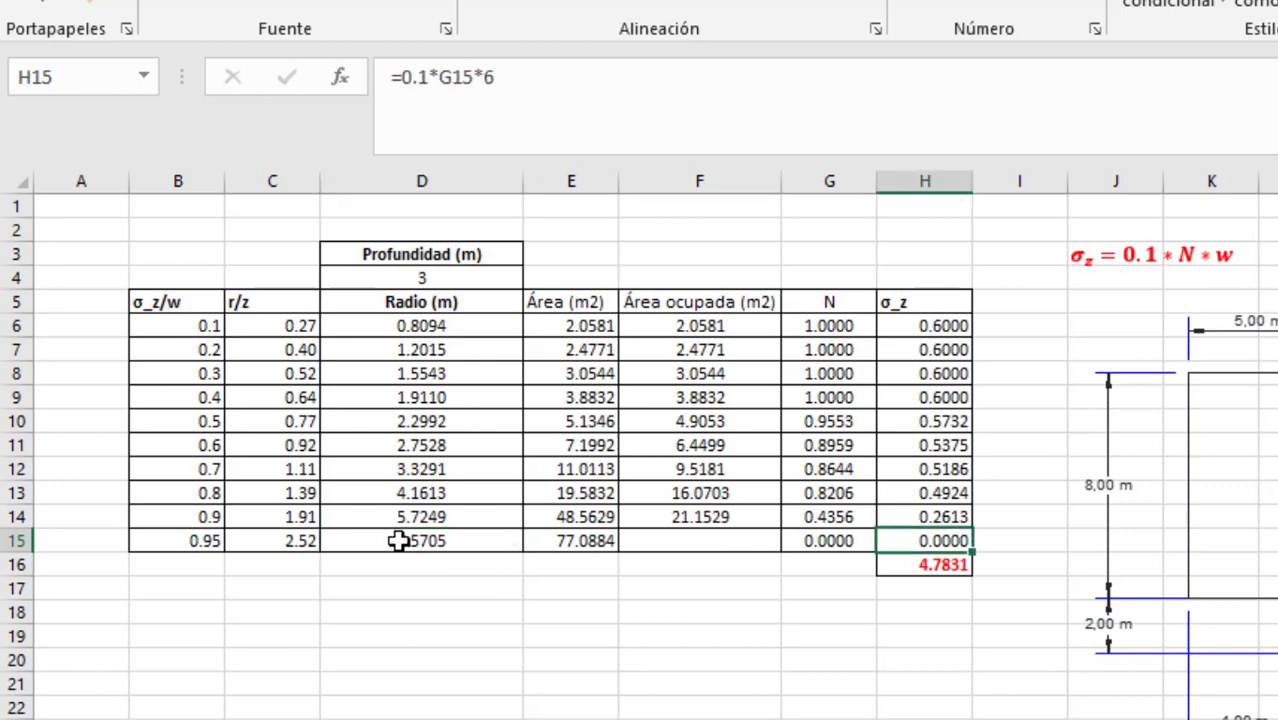
pyautogui.click(402, 540)
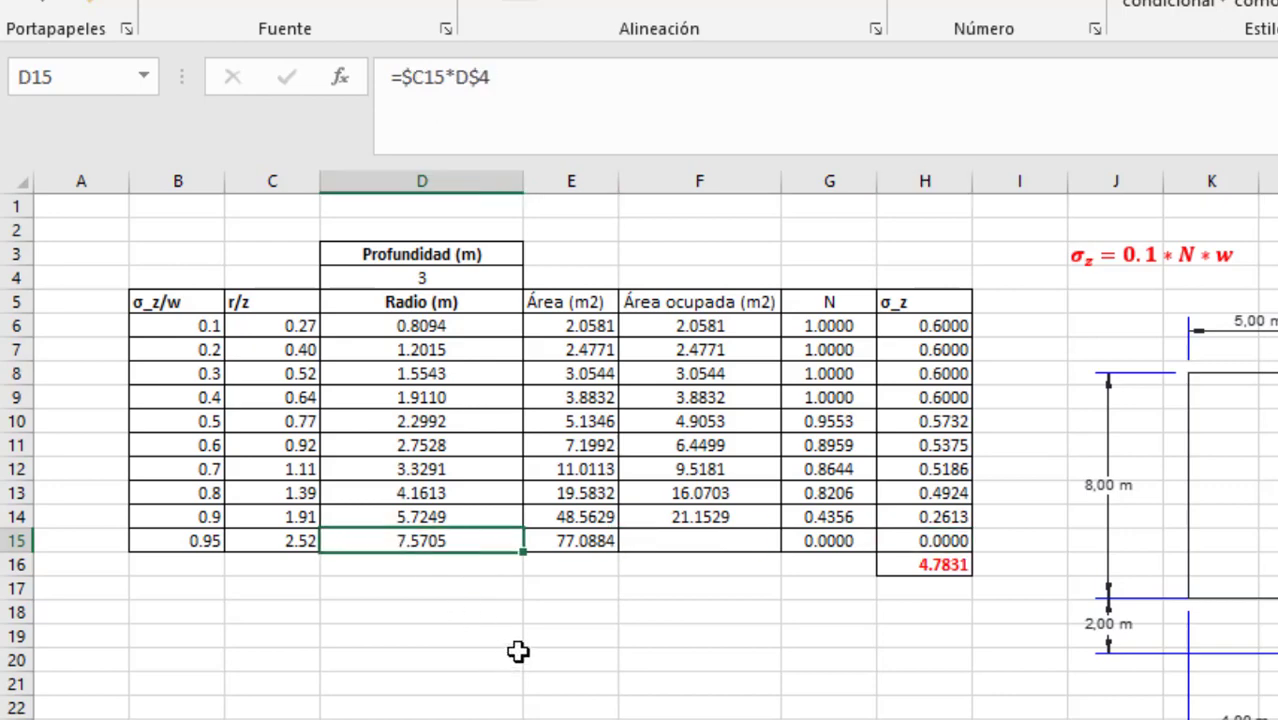
pyautogui.click(899, 543)
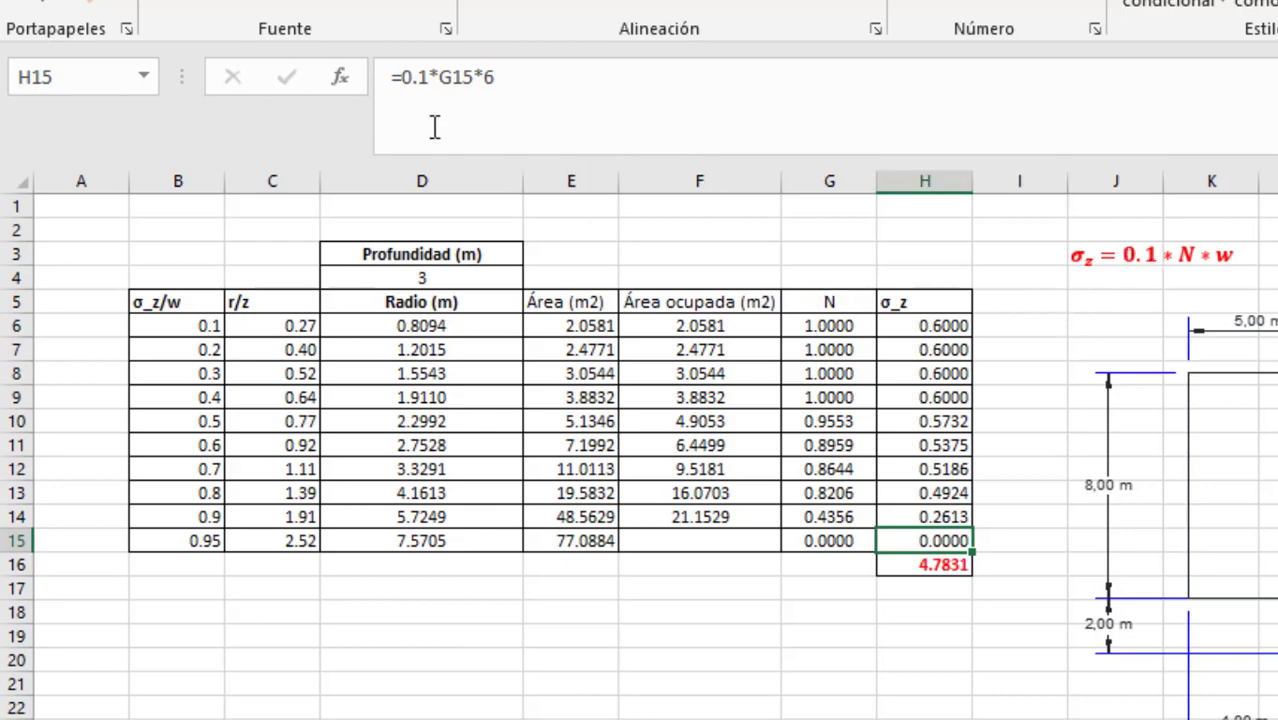
pyautogui.click(432, 77)
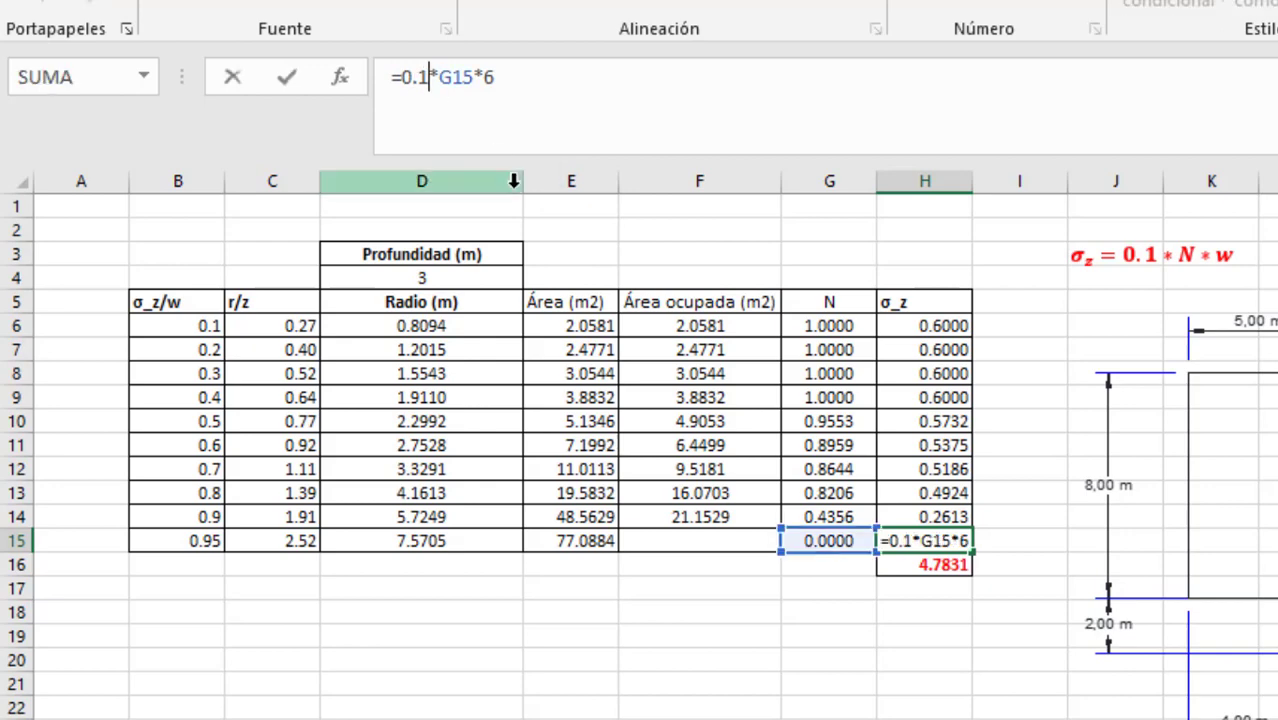
pyautogui.press('BackSpace')
pyautogui.write('0')
pyautogui.press('Return')
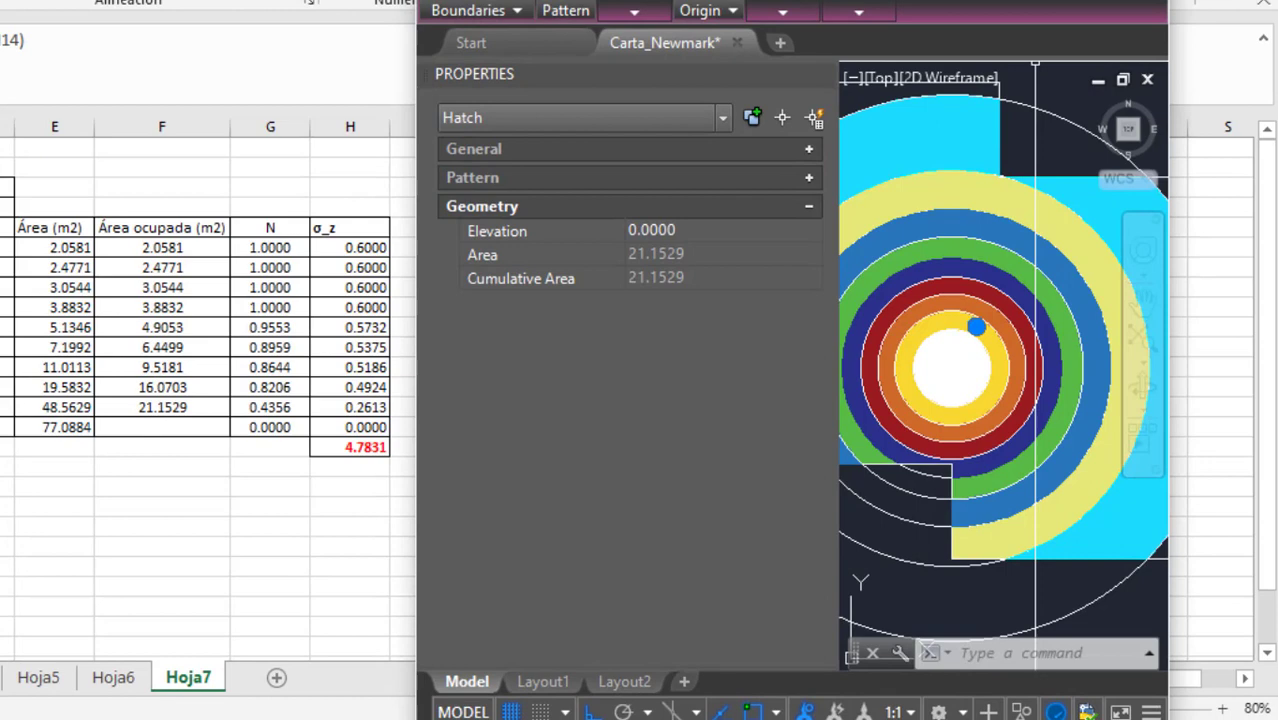
# In the AutoCAD drawing Carta_Newmark, draw a circle of radius 7.5705 at the common centre of the rings, using the 0.95 row's radius.
pyautogui.doubleClick(1035, 2)
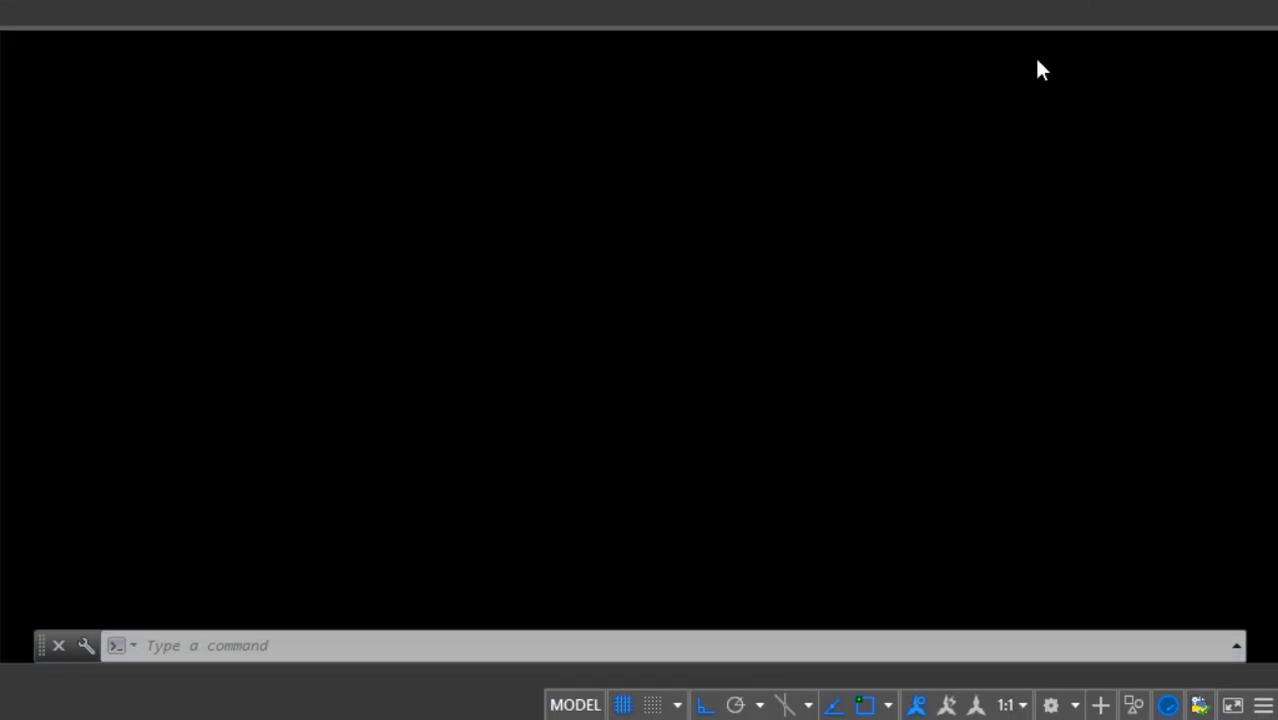
pyautogui.press('Escape')
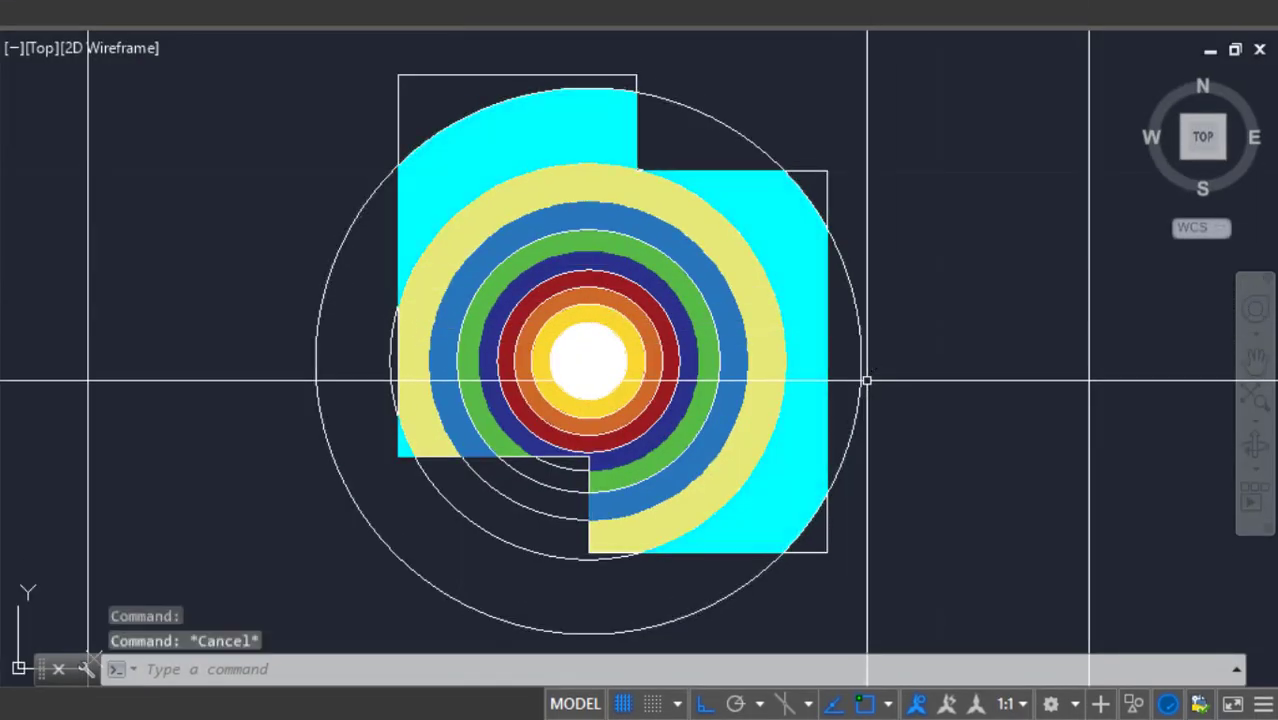
pyautogui.write('c')
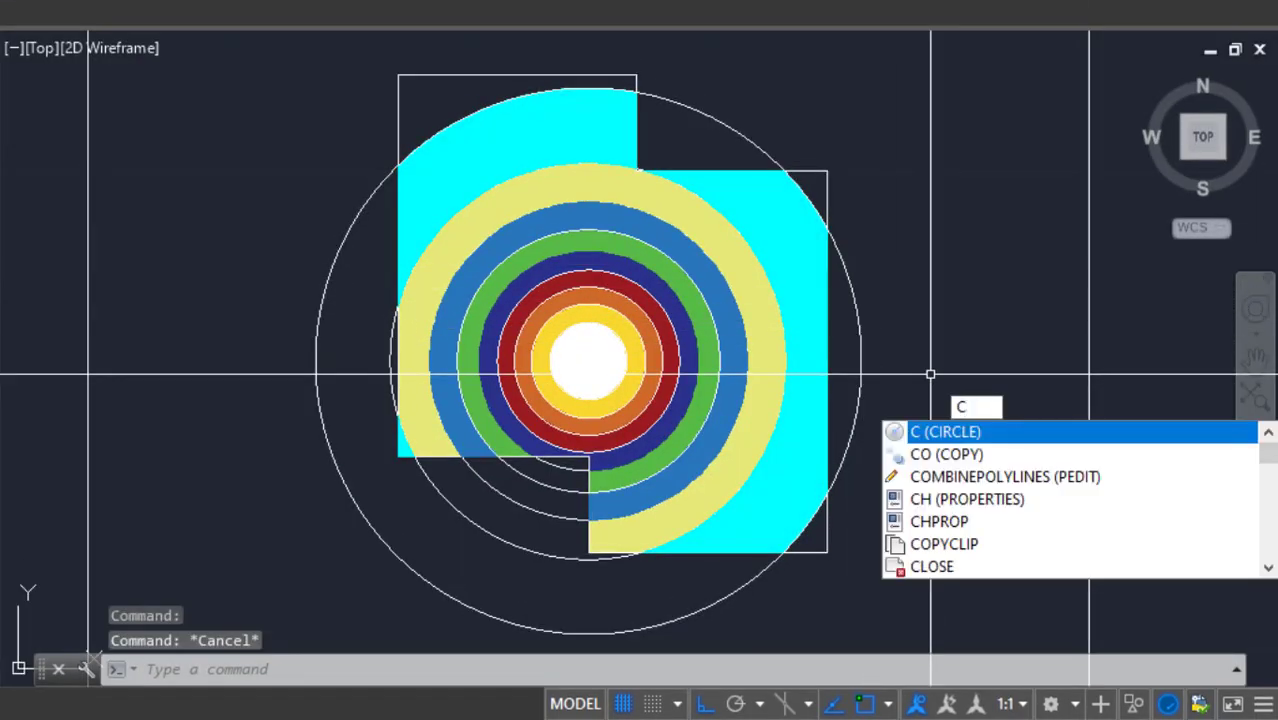
pyautogui.press('Return')
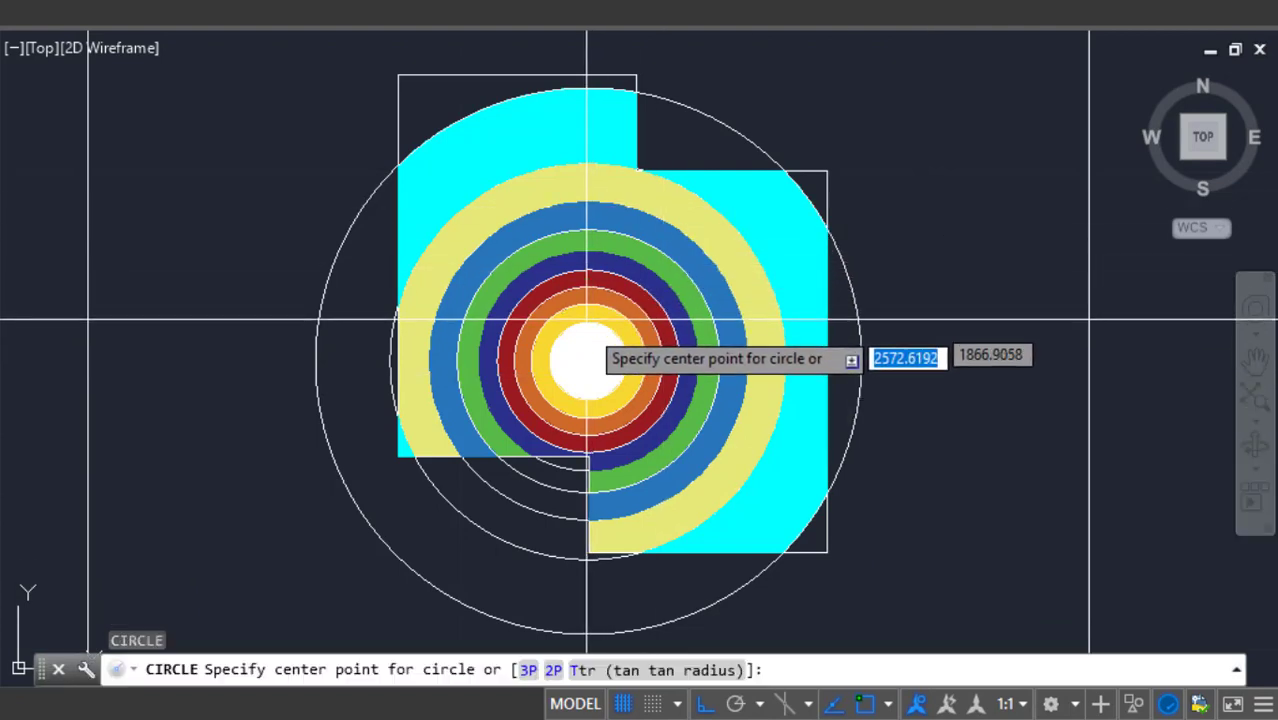
pyautogui.click(588, 361)
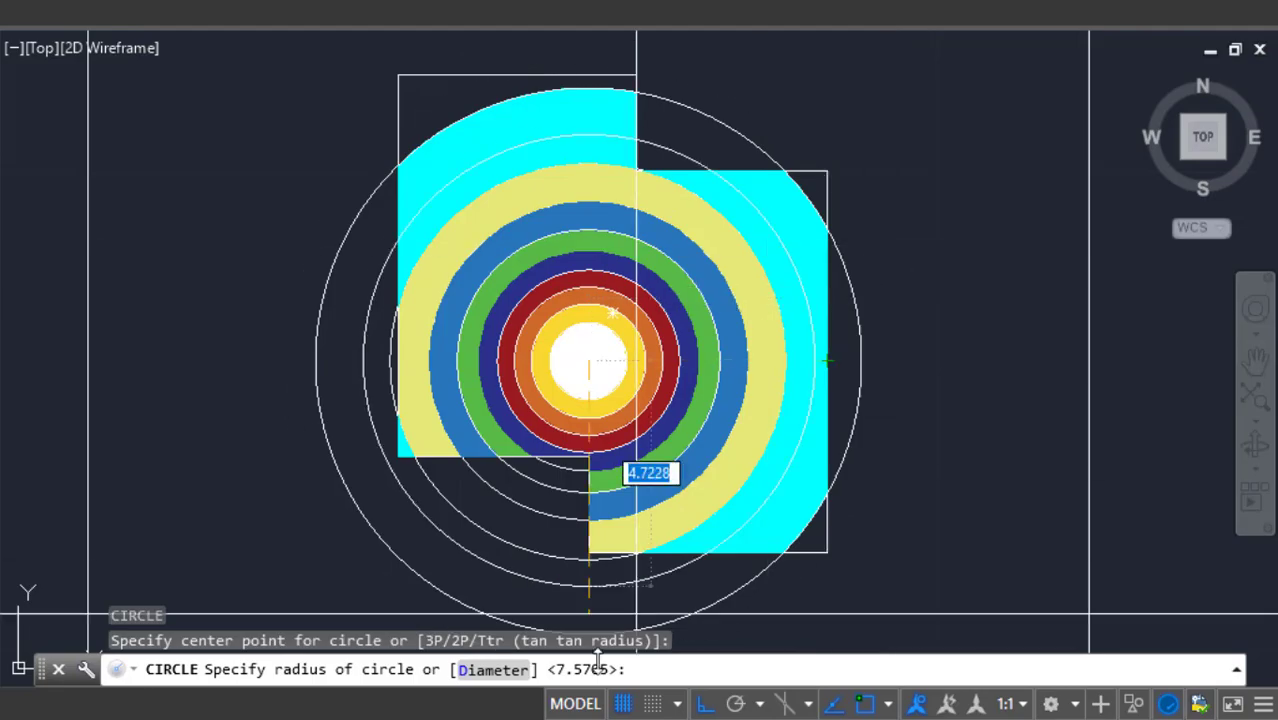
pyautogui.moveTo(463, 719)
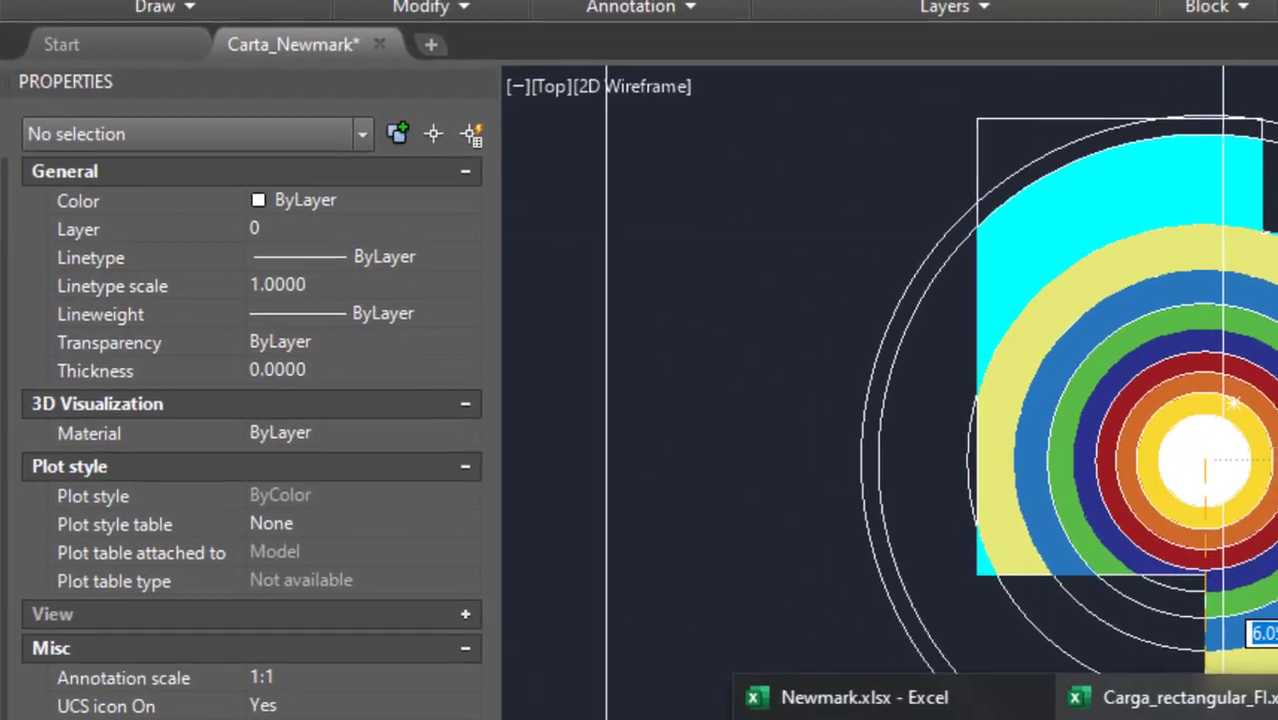
pyautogui.click(864, 698)
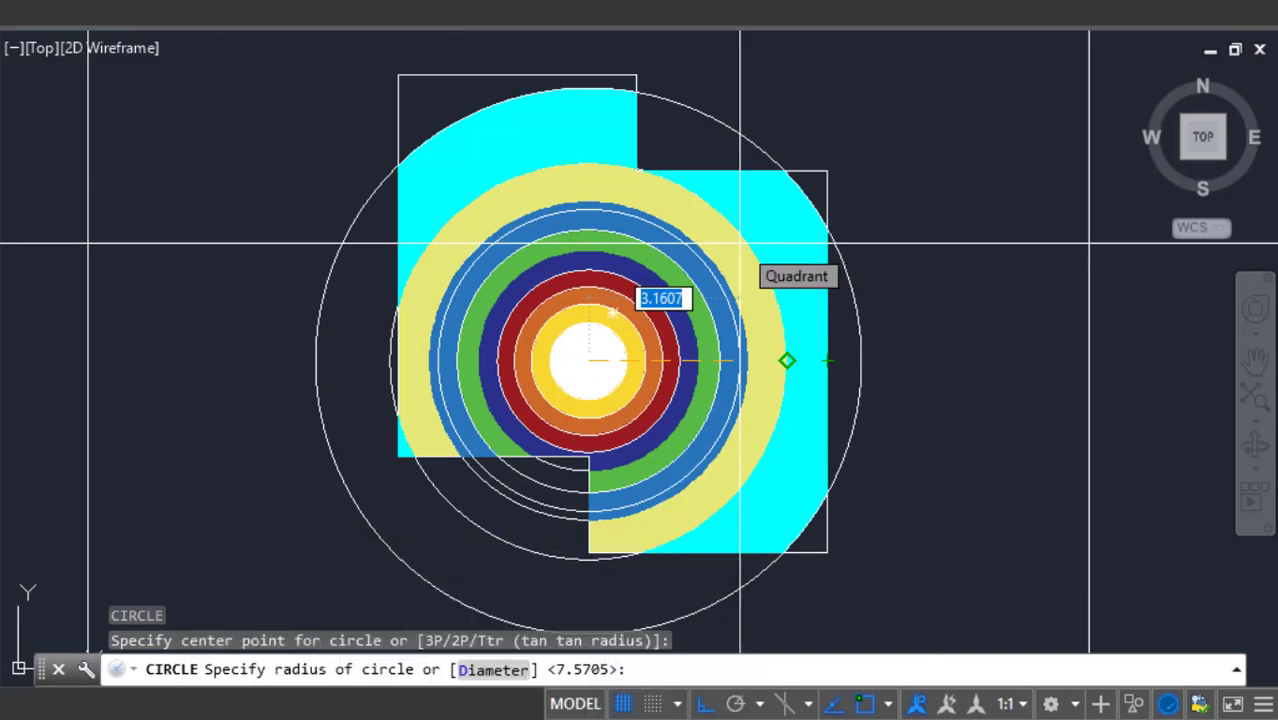
pyautogui.write('7.')
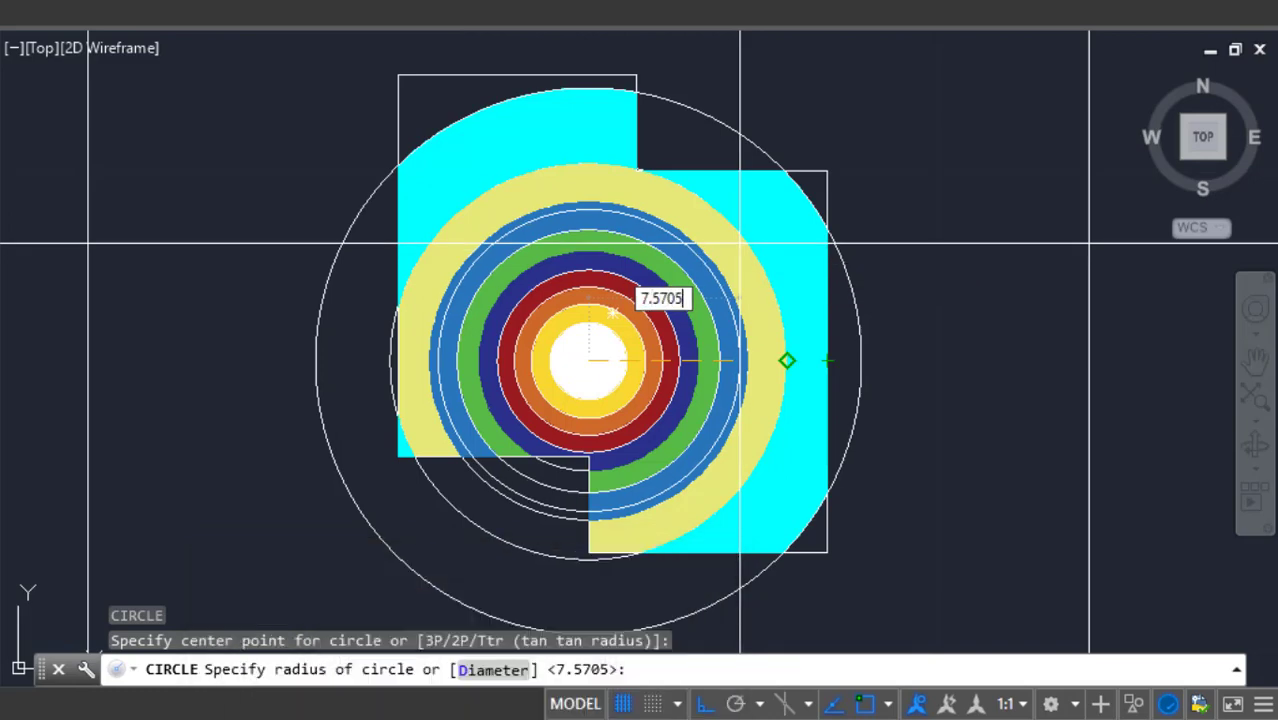
pyautogui.write('5705')
pyautogui.press('Return')
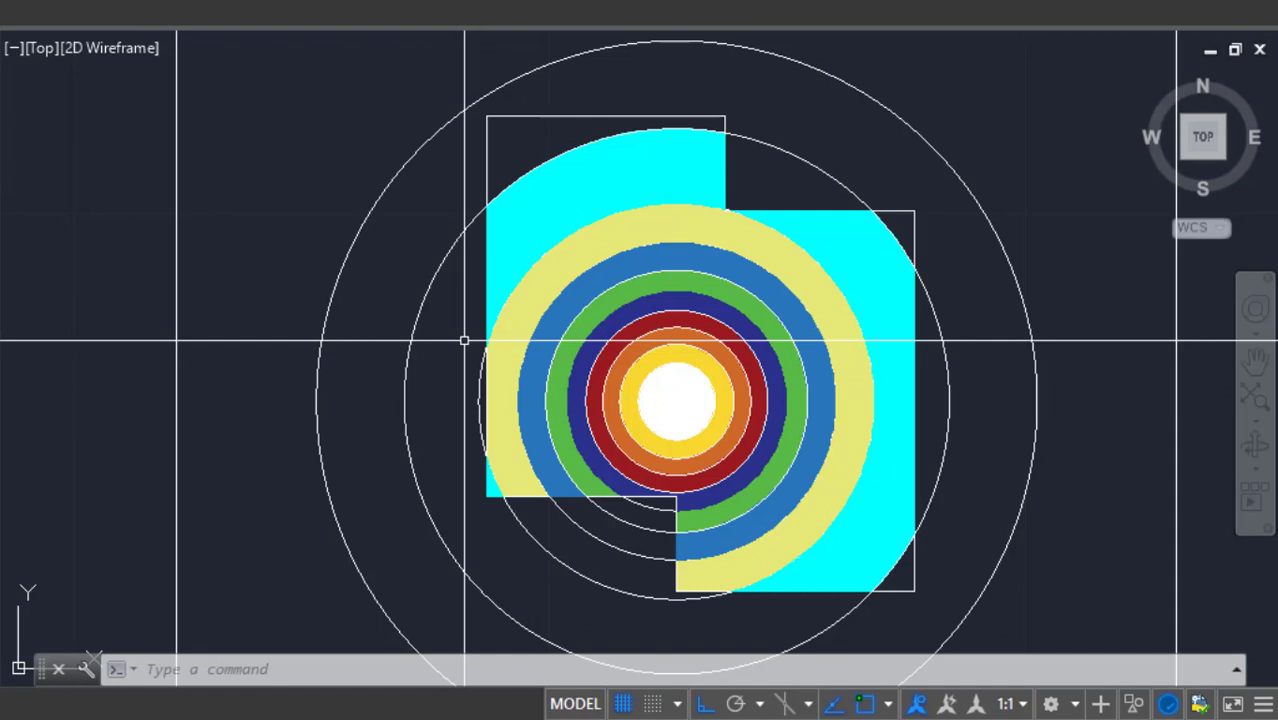
# Hatch the three corner regions of the loaded area that lie between the two outermost circles.
pyautogui.write('HATCH')
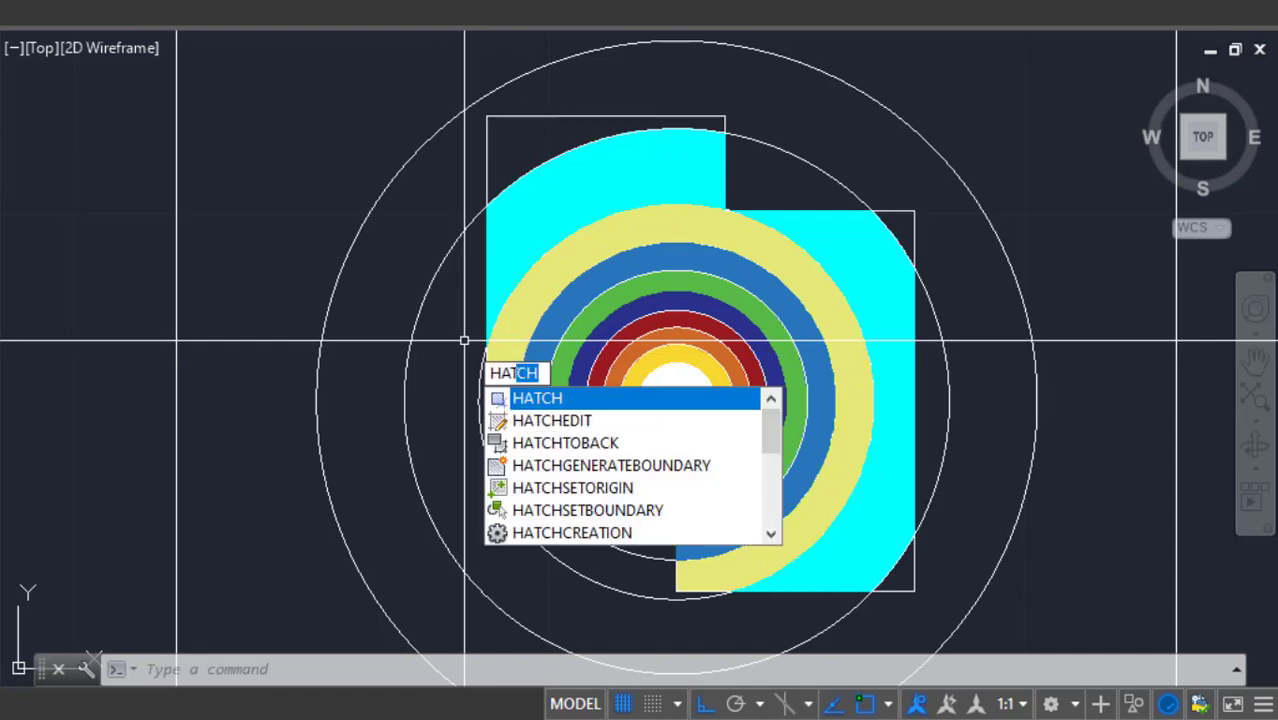
pyautogui.press('Return')
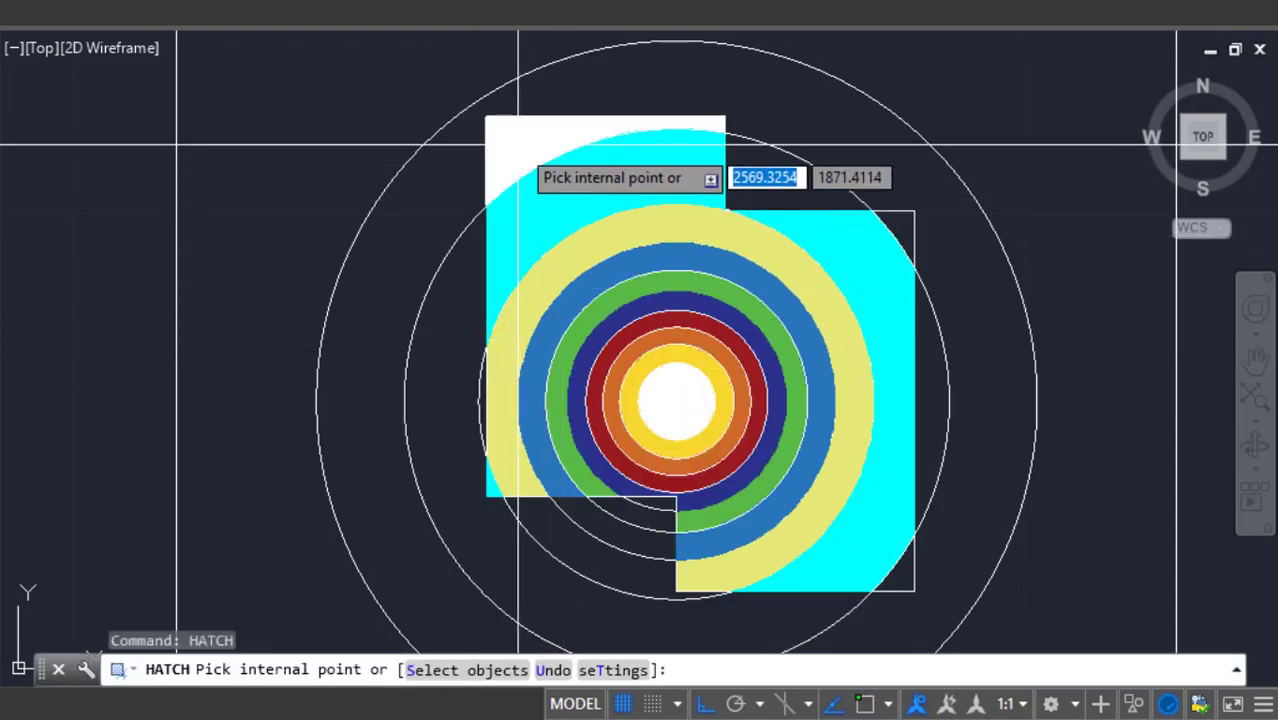
pyautogui.click(518, 145)
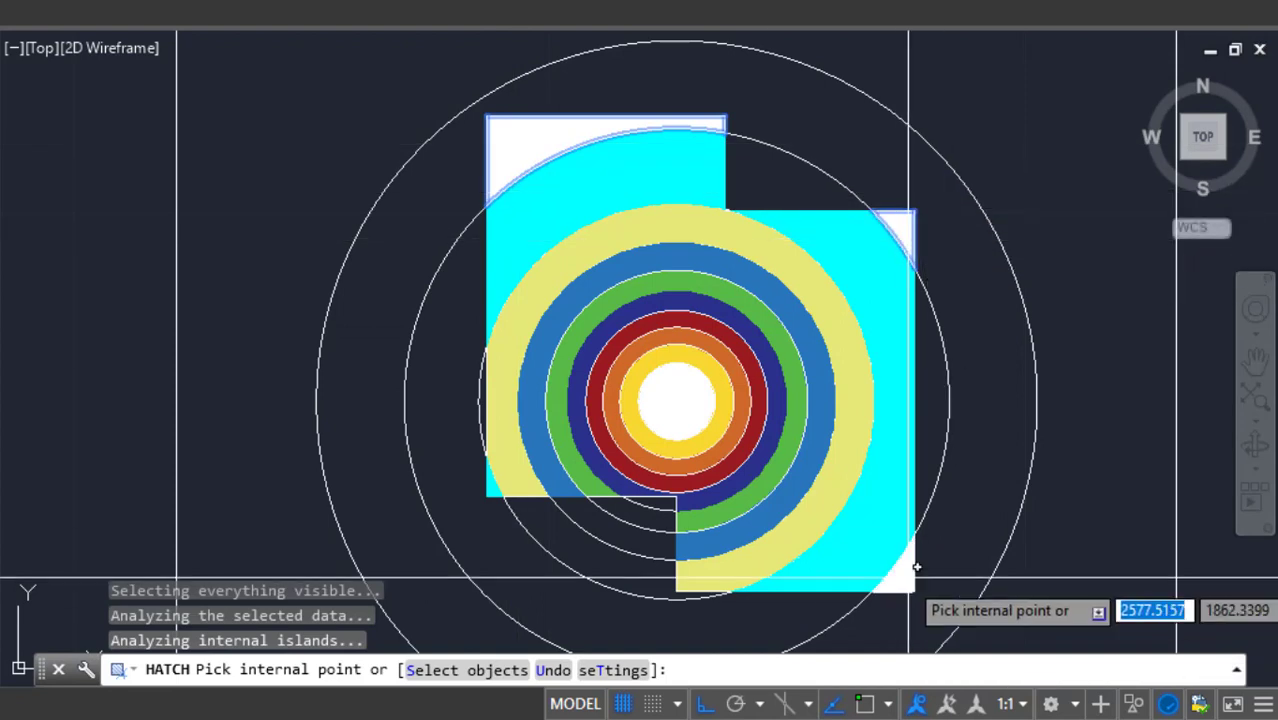
pyautogui.press('Escape')
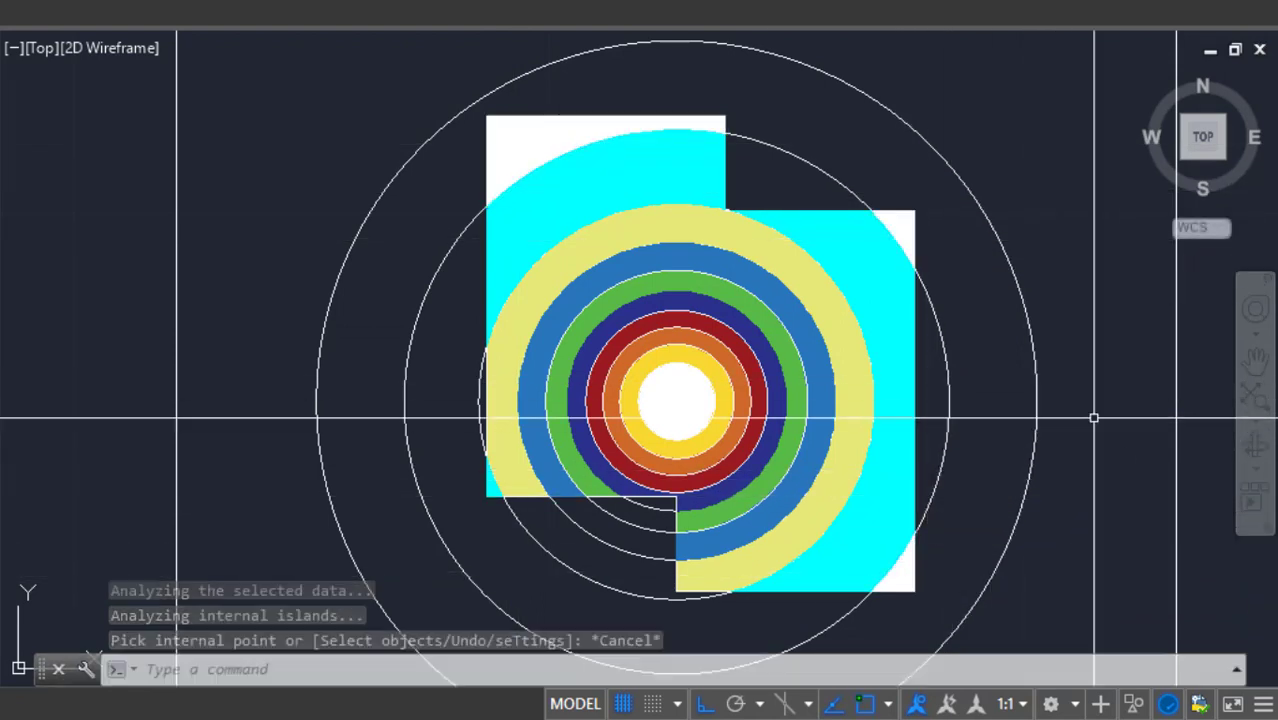
# Read the new corner hatch's area and enter 4.4308 as the 0.95 row's occupied area in F15 of Newmark.xlsx.
pyautogui.click(621, 160)
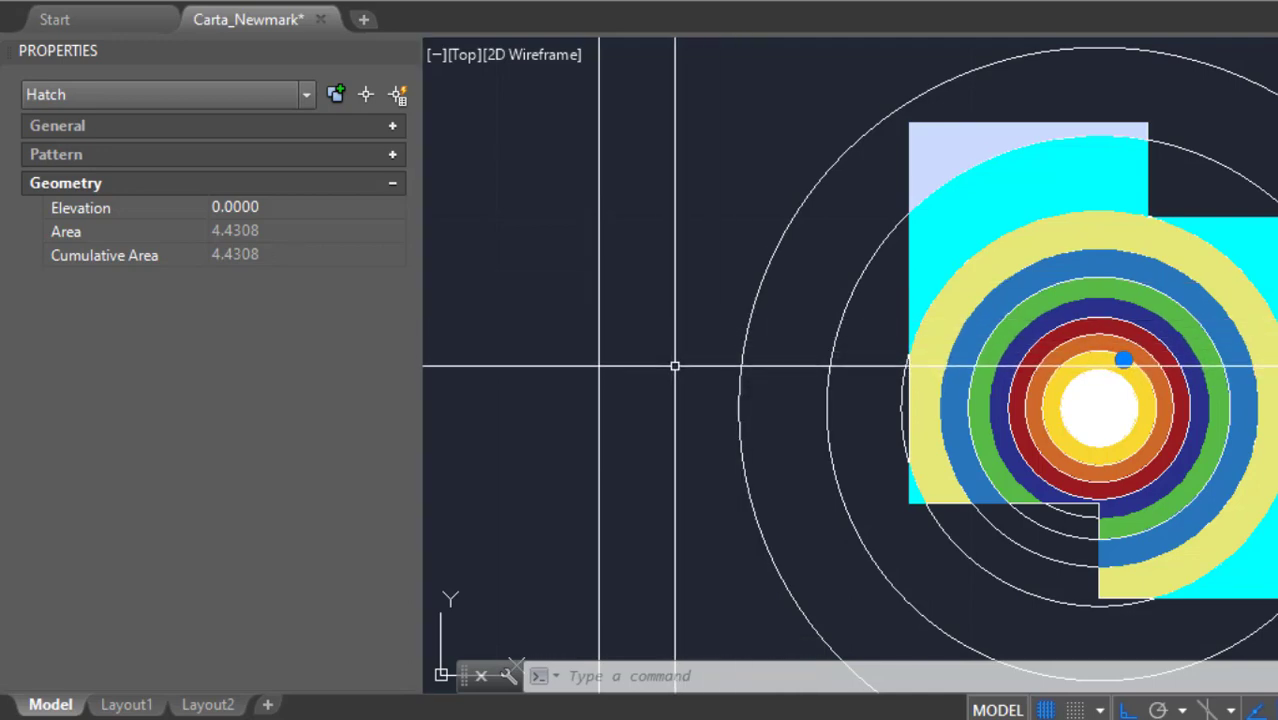
pyautogui.write('4.4308')
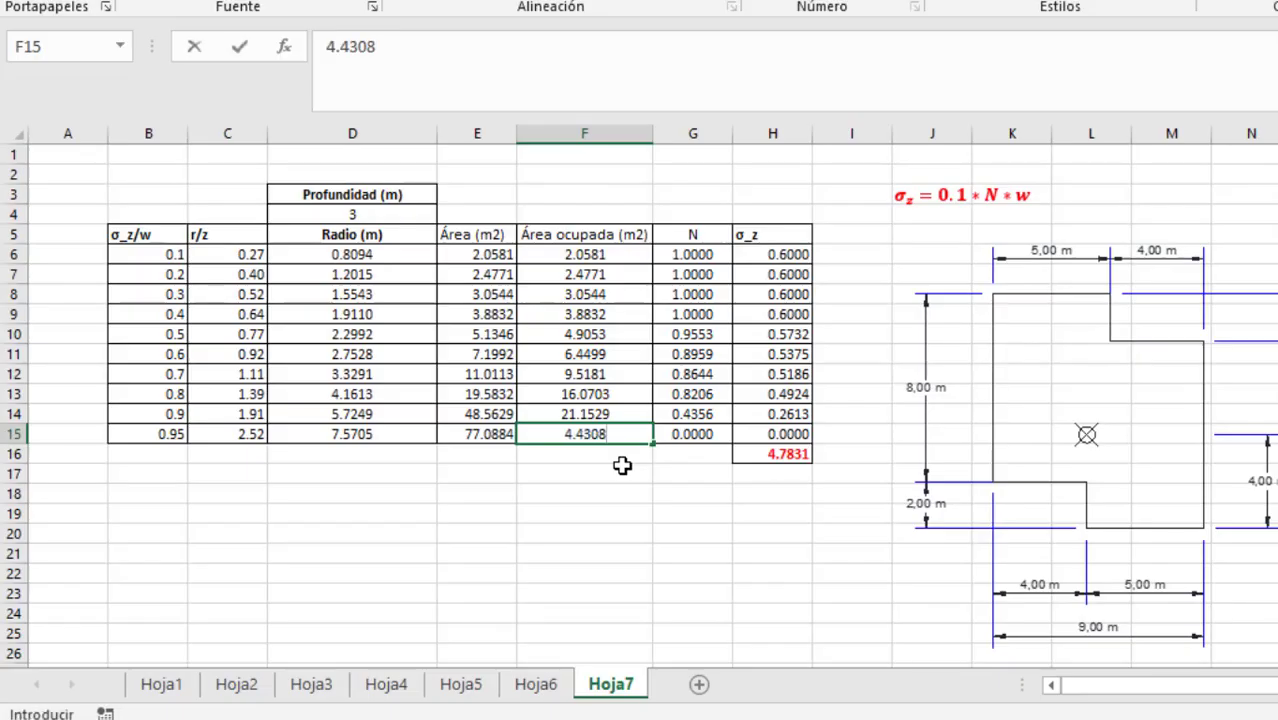
pyautogui.press('Return')
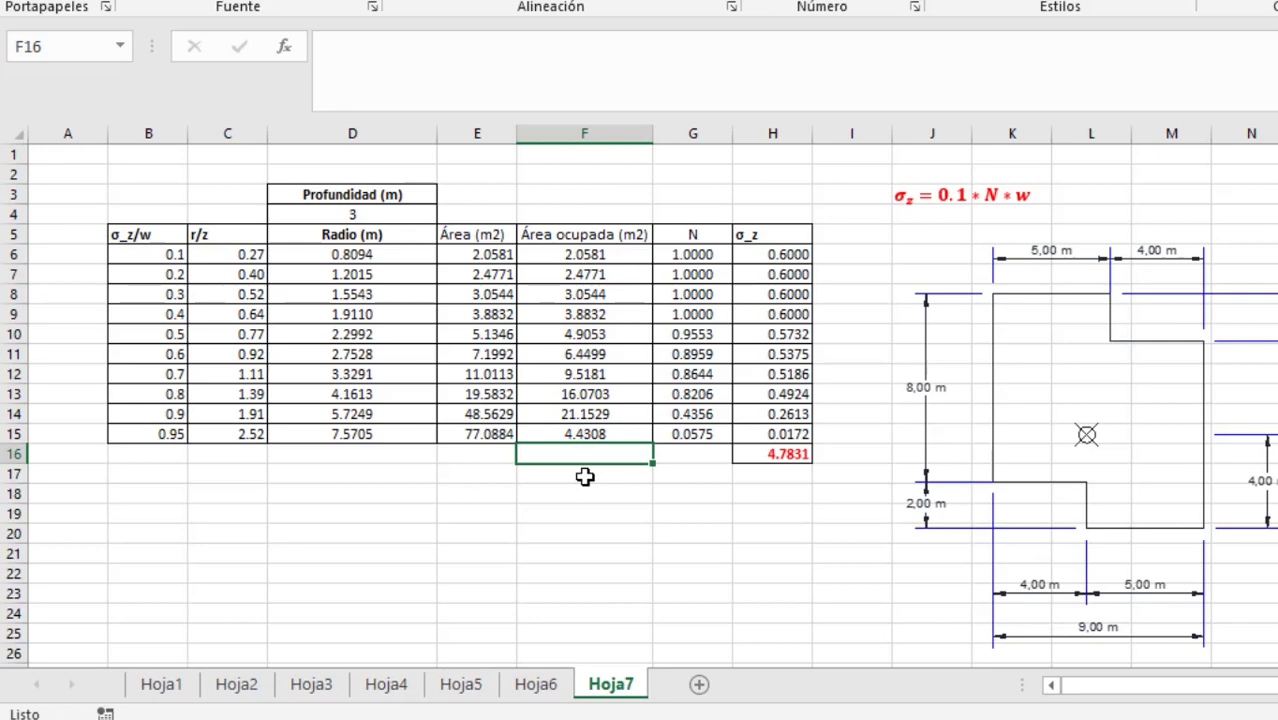
# Extend the σ_z total in H16 to sum H6:H15 and compare it with the superposition total in the Carga_rectangular_FI workbook.
pyautogui.click(765, 451)
pyautogui.click(526, 36)
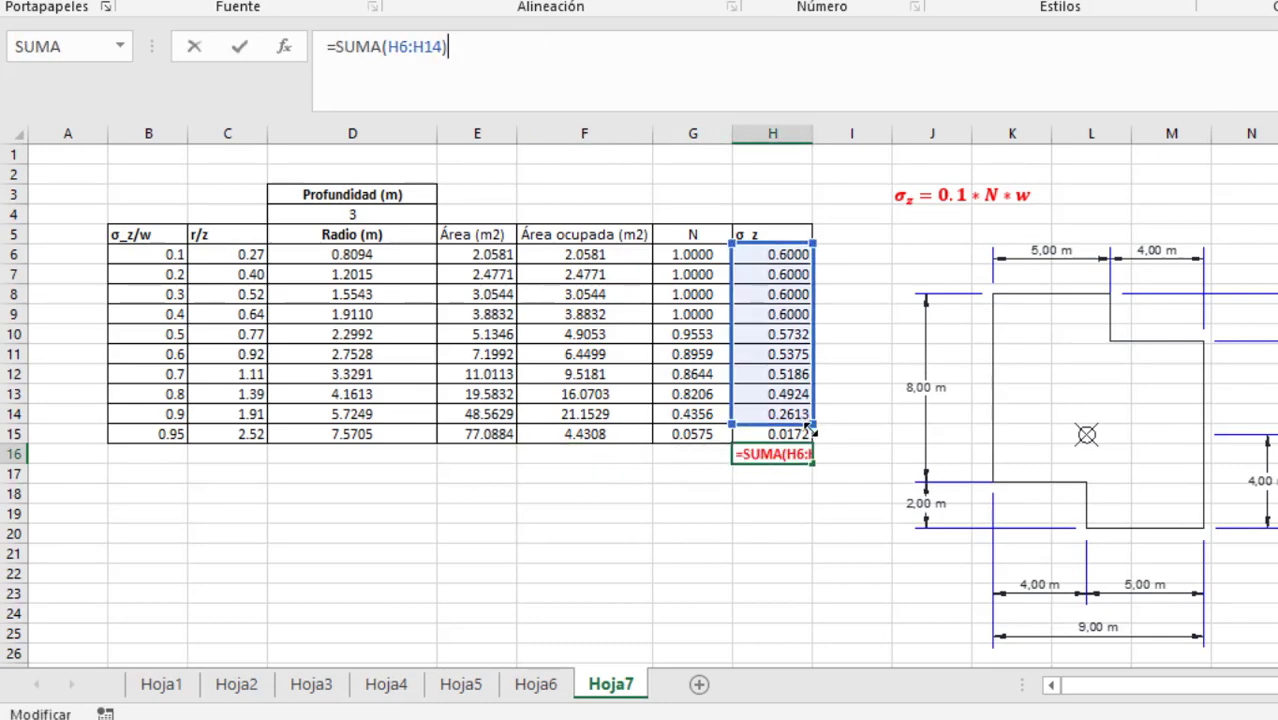
pyautogui.moveTo(811, 425); pyautogui.dragTo(811, 445)
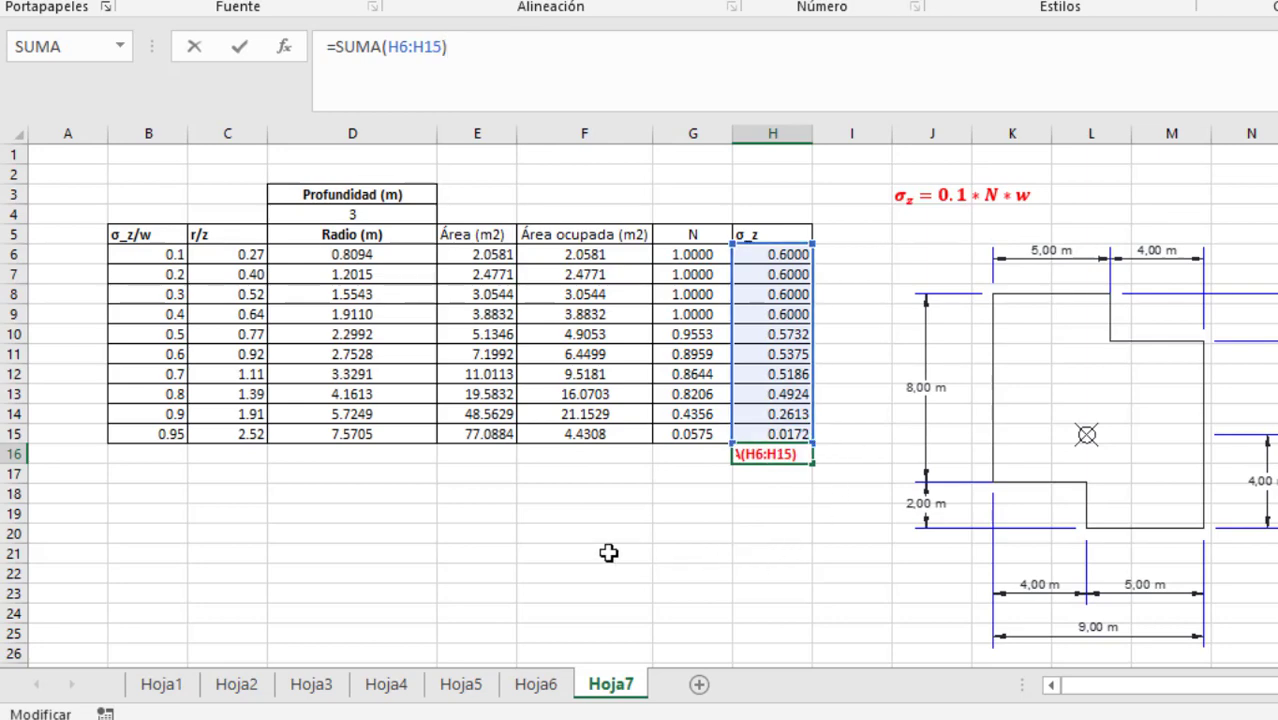
pyautogui.press('Return')
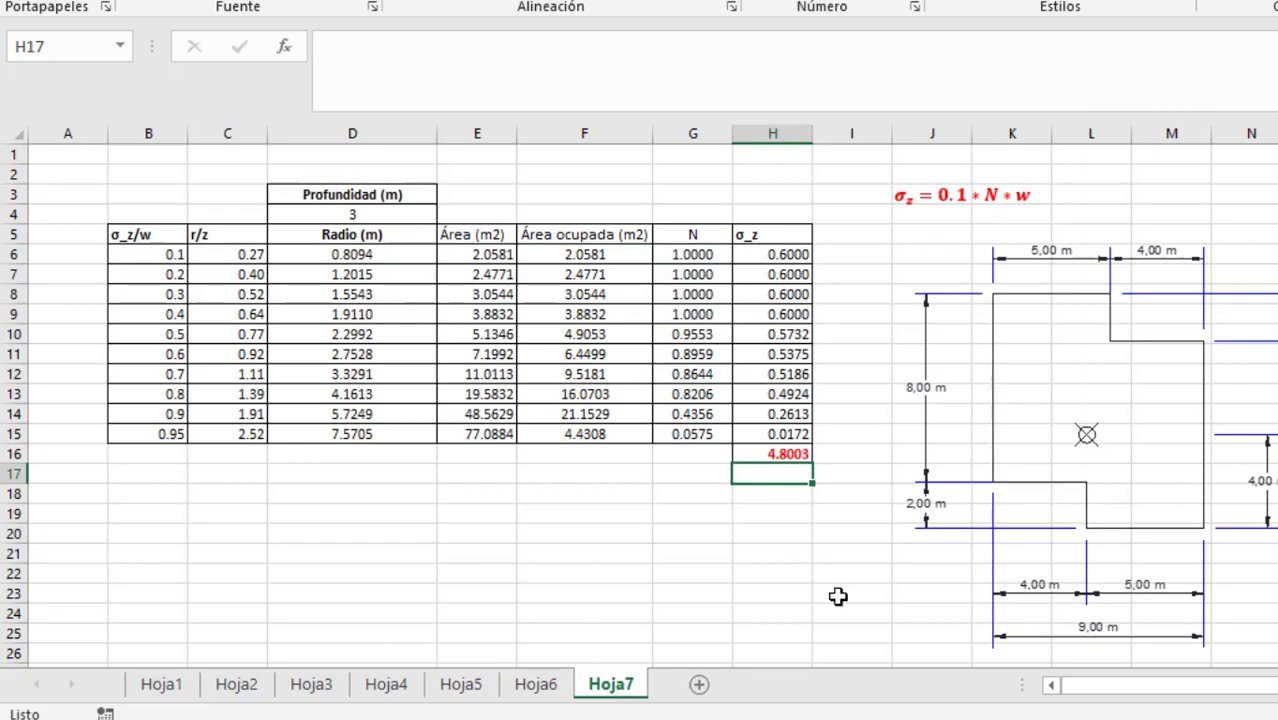
pyautogui.moveTo(970, 666)
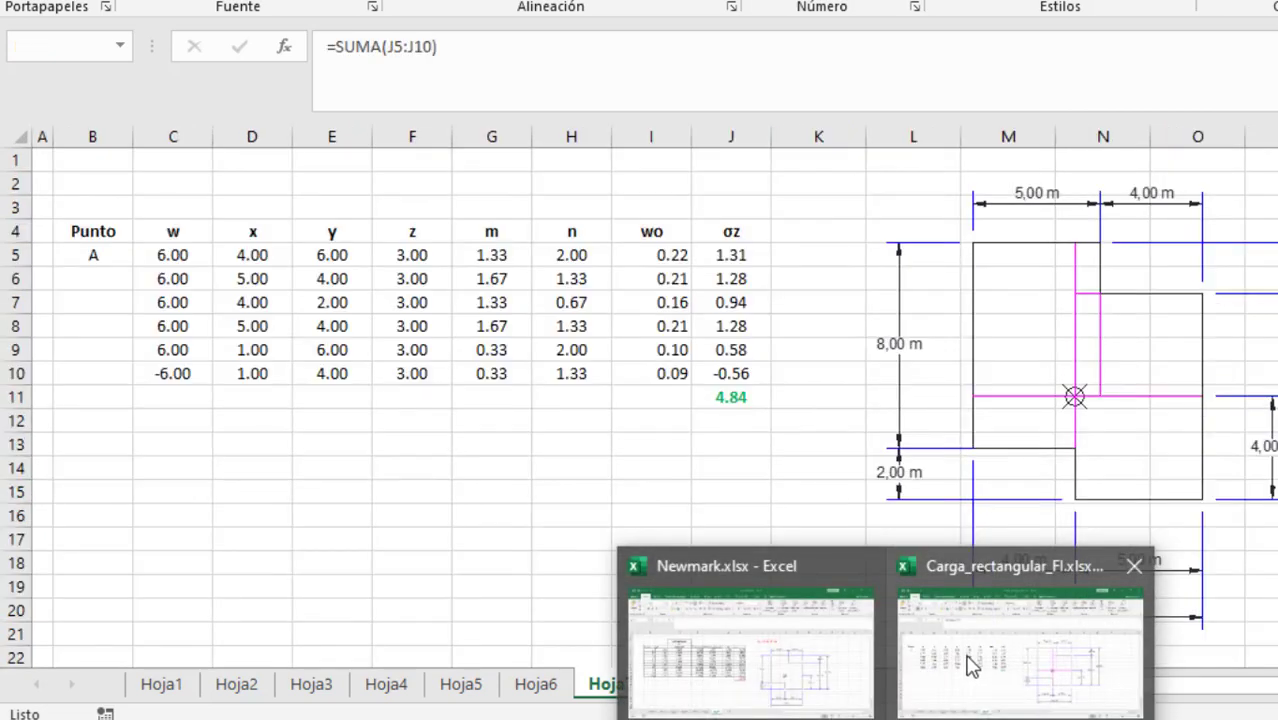